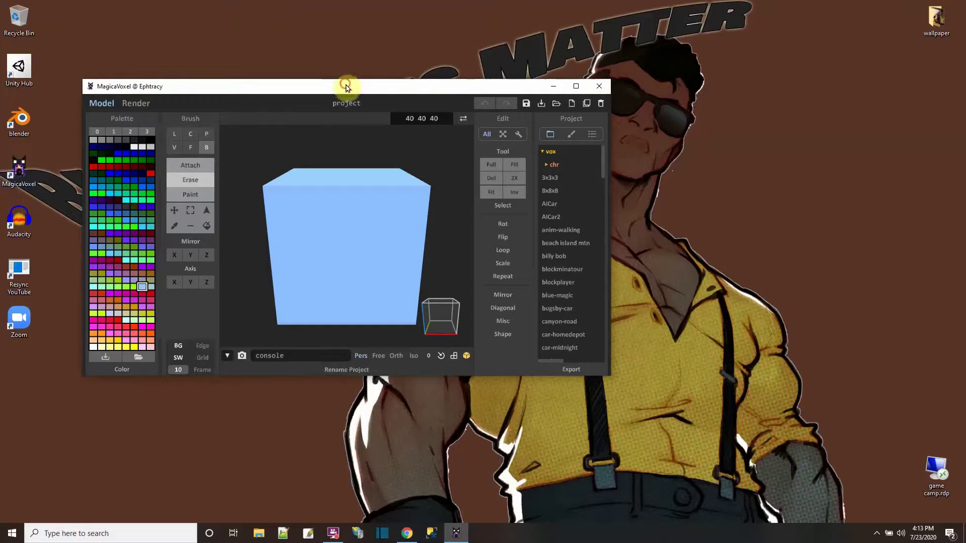
Move the MagicaVoxel window higher and drag its corner out so the blue cube has more room.
{"action": "left_click_drag", "start_coordinate": [347, 87], "coordinate": [335, 31]}
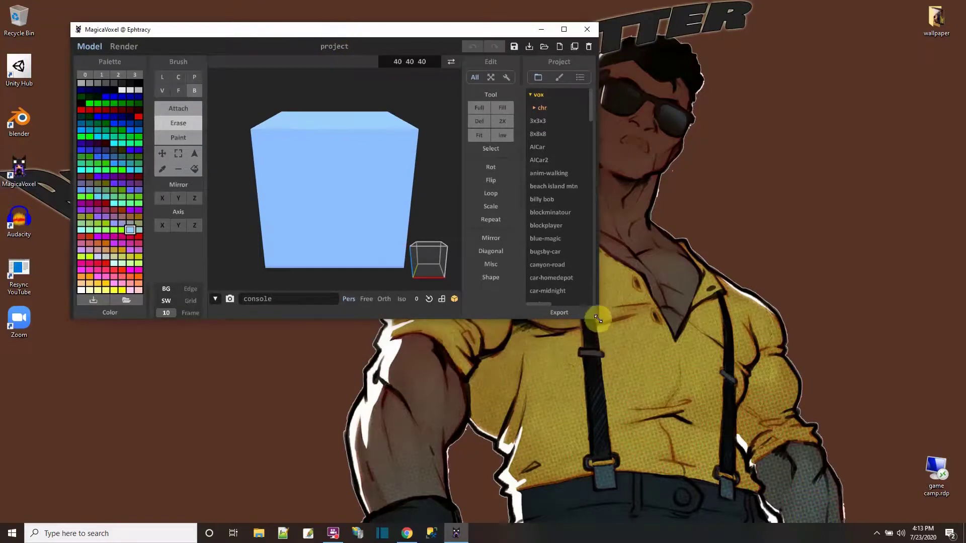
{"action": "left_click_drag", "start_coordinate": [597, 319], "coordinate": [796, 510]}
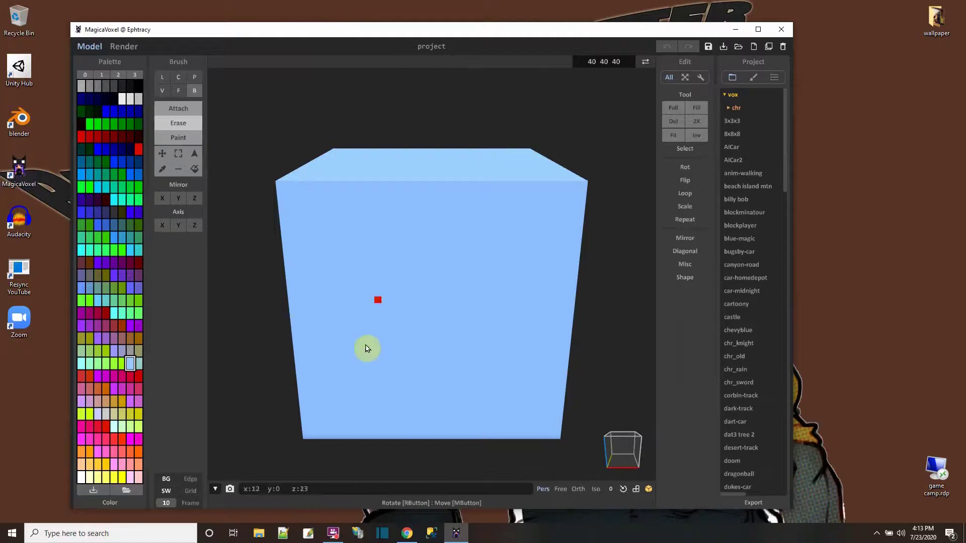
{"action": "scroll", "coordinate": [407, 317], "scroll_direction": "down", "scroll_amount": 3}
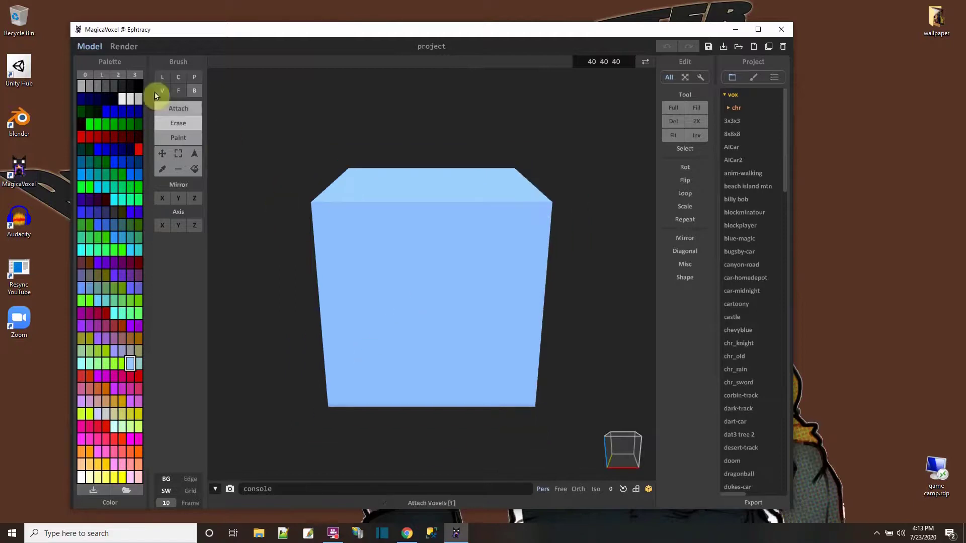
Delete all voxels of the default cube, turn on Grid, and orbit around the empty 40×40×40 box.
{"action": "left_click", "coordinate": [673, 122]}
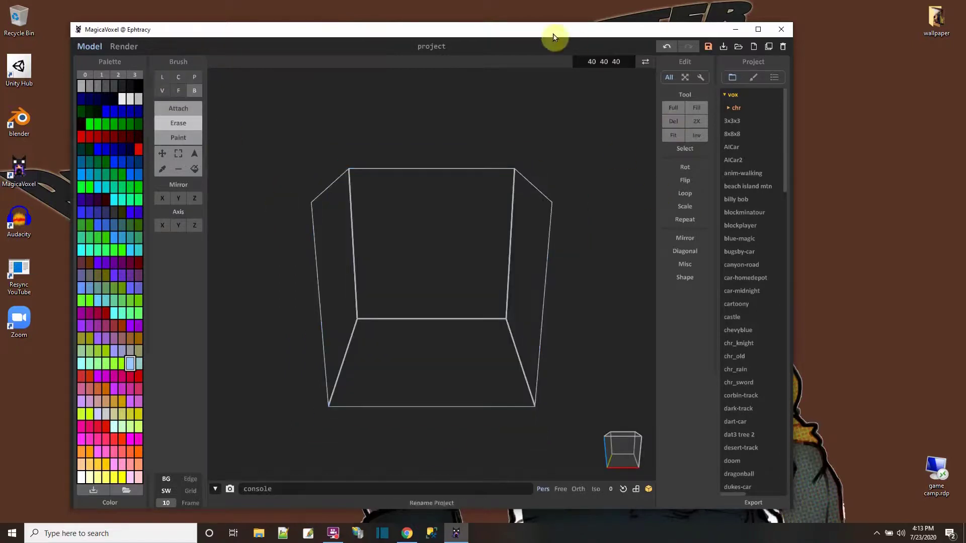
{"action": "left_click", "coordinate": [194, 490]}
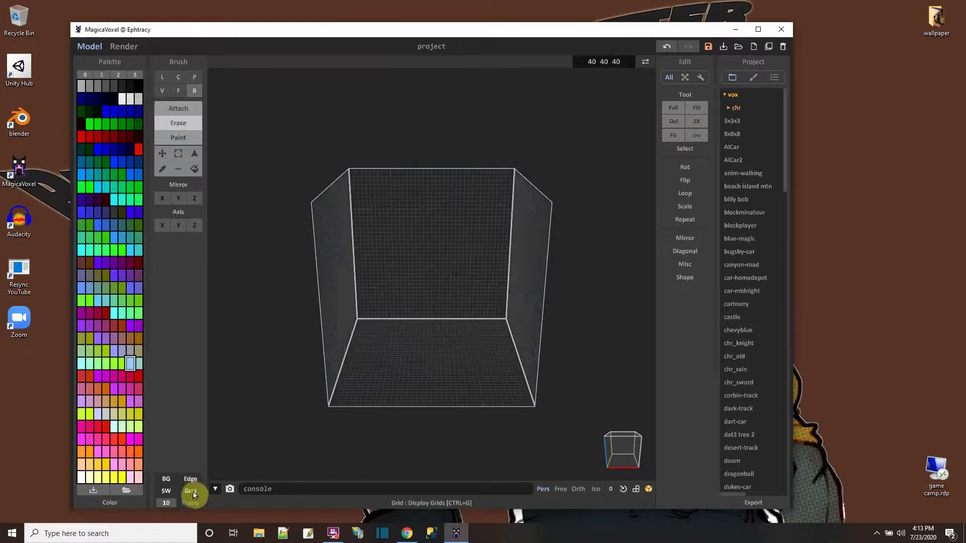
{"action": "scroll", "coordinate": [431, 388], "scroll_direction": "up", "scroll_amount": 3}
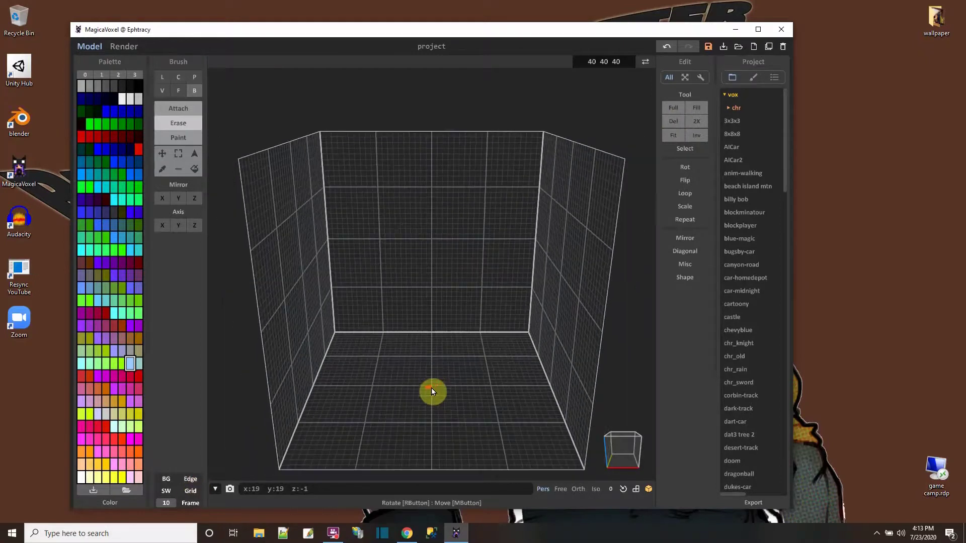
{"action": "mouse_move", "coordinate": [467, 339]}
{"action": "right_mouse_down"}
{"action": "mouse_move", "coordinate": [463, 303]}
{"action": "mouse_move", "coordinate": [466, 322]}
{"action": "right_mouse_up"}
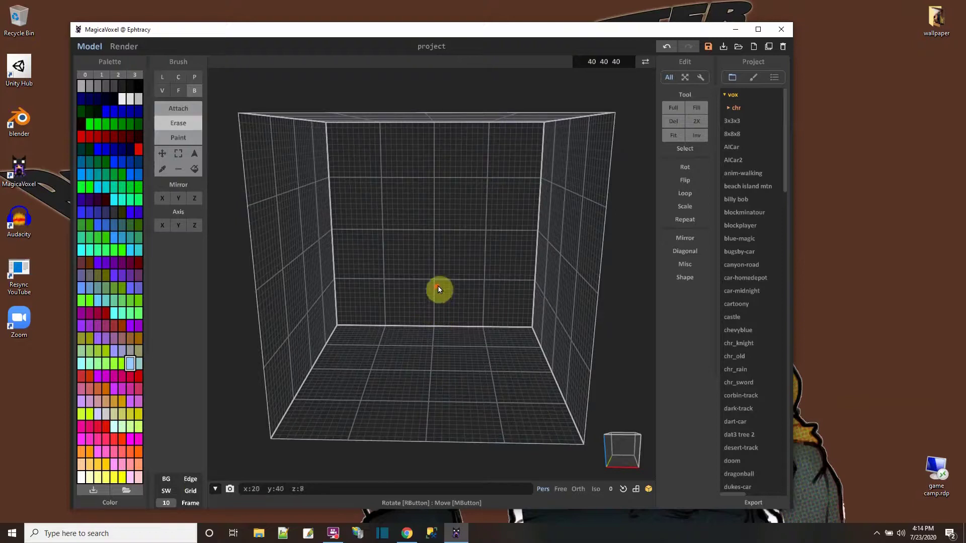
{"action": "mouse_move", "coordinate": [438, 288]}
{"action": "right_mouse_down"}
{"action": "mouse_move", "coordinate": [428, 302]}
{"action": "mouse_move", "coordinate": [467, 313]}
{"action": "mouse_move", "coordinate": [443, 261]}
{"action": "mouse_move", "coordinate": [425, 292]}
{"action": "mouse_move", "coordinate": [469, 296]}
{"action": "mouse_move", "coordinate": [442, 278]}
{"action": "right_mouse_up"}
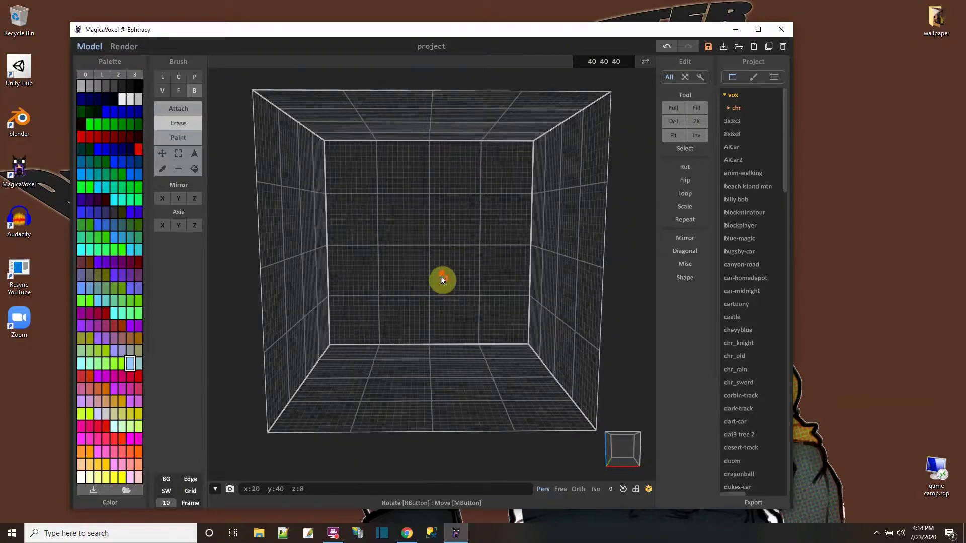
{"action": "scroll", "coordinate": [441, 276], "scroll_direction": "up", "scroll_amount": 3}
{"action": "scroll", "coordinate": [441, 276], "scroll_direction": "down", "scroll_amount": 3}
{"action": "scroll", "coordinate": [441, 276], "scroll_direction": "up", "scroll_amount": 2}
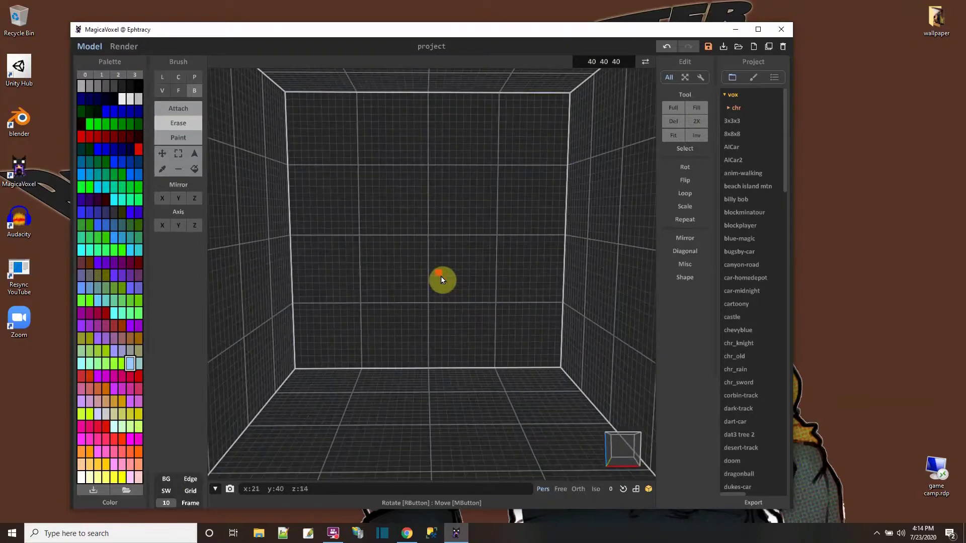
{"action": "mouse_move", "coordinate": [440, 276]}
{"action": "right_mouse_down"}
{"action": "mouse_move", "coordinate": [379, 291]}
{"action": "mouse_move", "coordinate": [529, 277]}
{"action": "mouse_move", "coordinate": [429, 276]}
{"action": "right_mouse_up"}
{"action": "scroll", "coordinate": [429, 276], "scroll_direction": "down", "scroll_amount": 3}
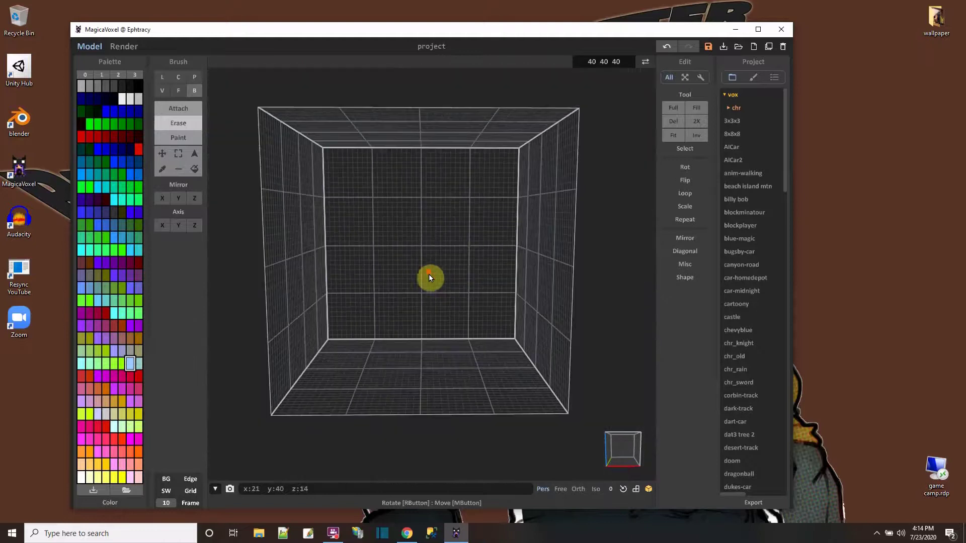
Browse palette pages 1–3, load the muted colour palette, and set the brush to single-voxel (V) mode.
{"action": "left_click", "coordinate": [101, 76]}
{"action": "left_click", "coordinate": [87, 75]}
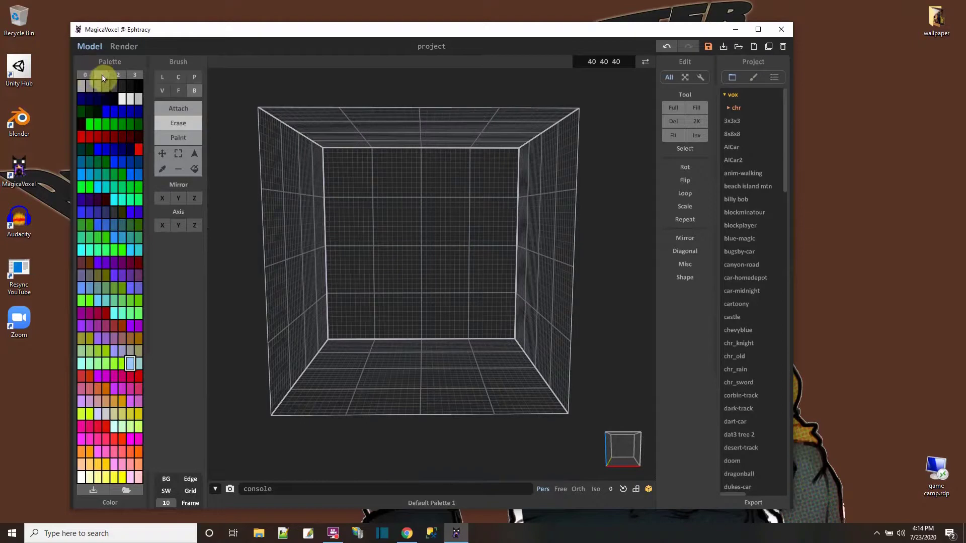
{"action": "left_click", "coordinate": [101, 75]}
{"action": "left_click", "coordinate": [118, 76]}
{"action": "left_click", "coordinate": [135, 74]}
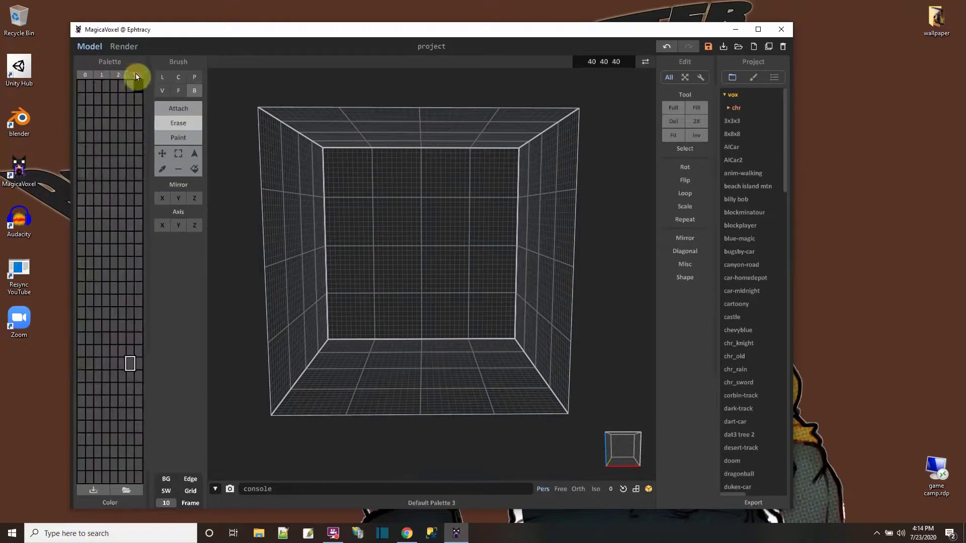
{"action": "left_click", "coordinate": [103, 76]}
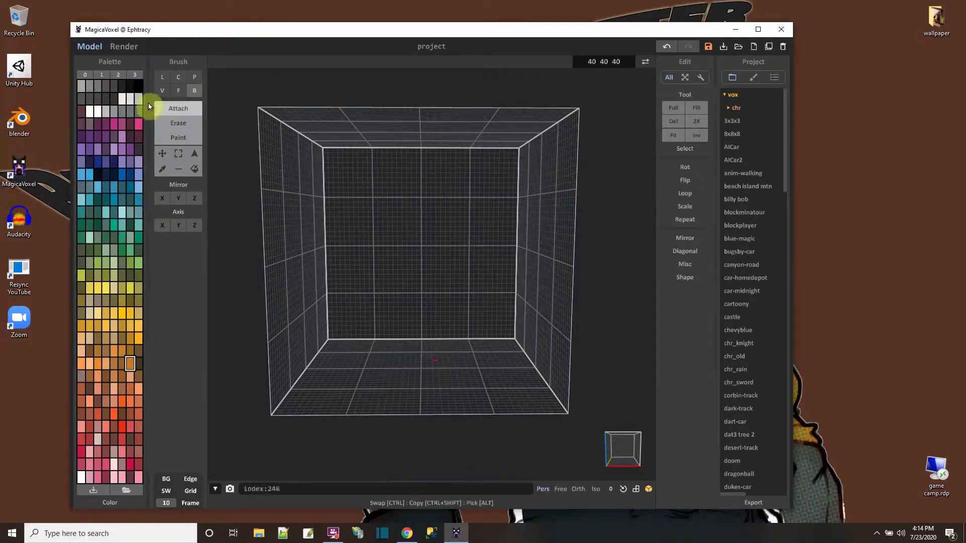
{"action": "left_click", "coordinate": [162, 91]}
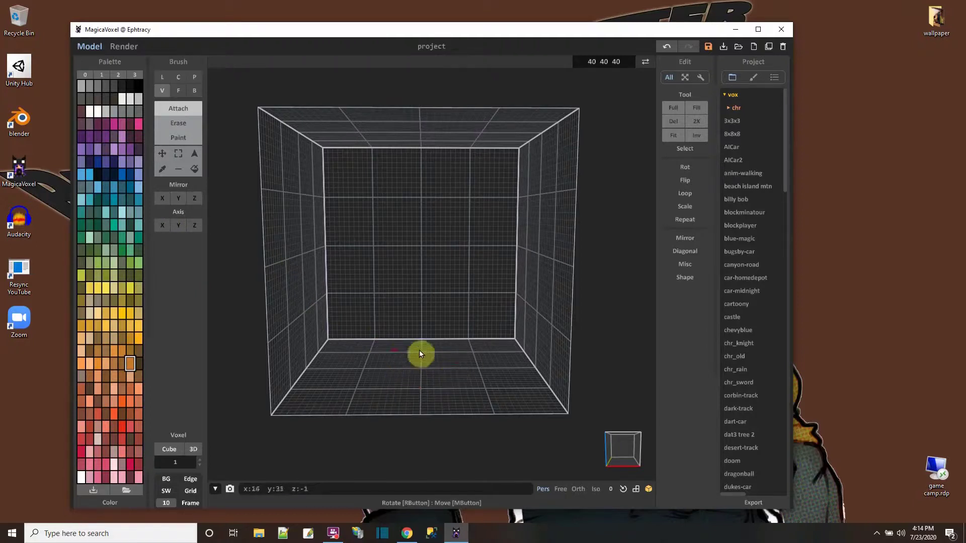
Turn on Mirror X and set the brush size to 3.
{"action": "left_click", "coordinate": [162, 200]}
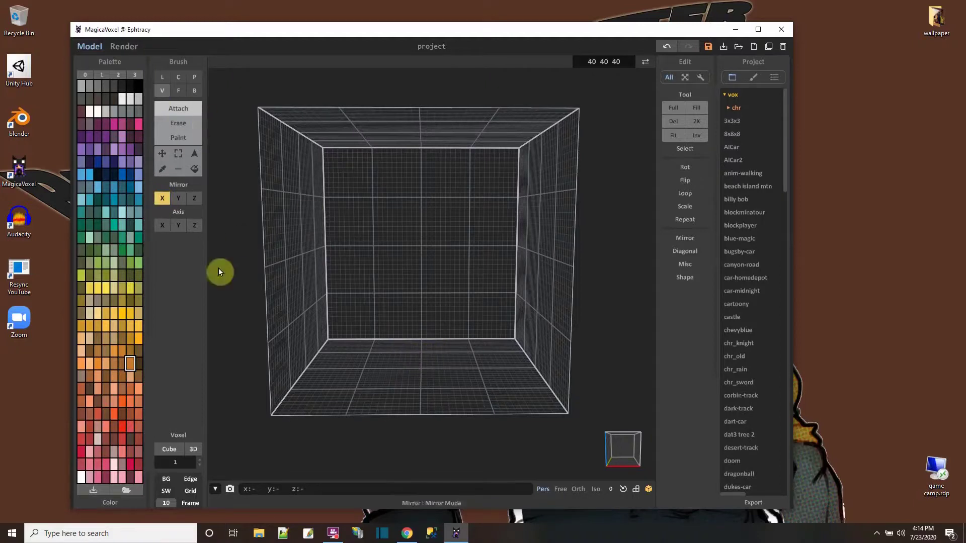
{"action": "left_click", "coordinate": [168, 462]}
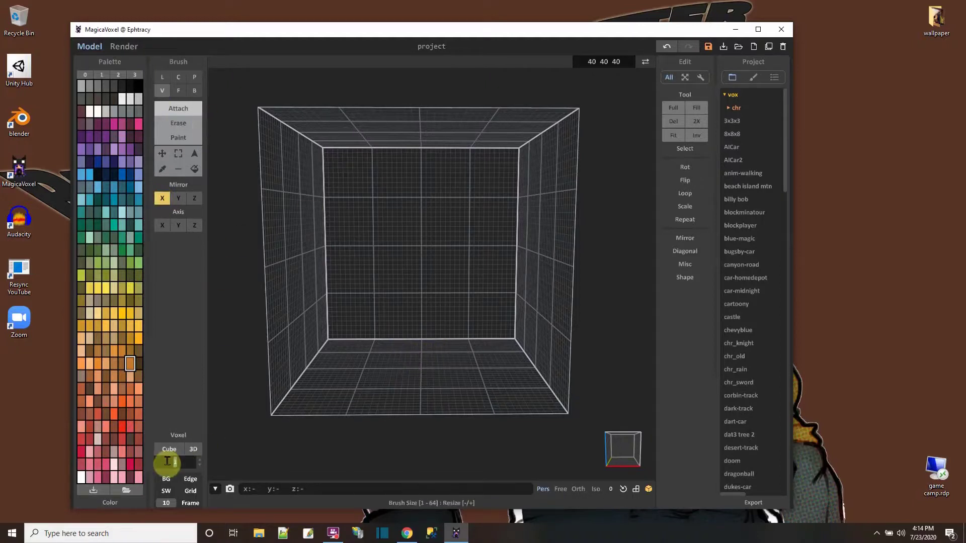
{"action": "type", "text": "3"}
{"action": "key", "text": "Return"}
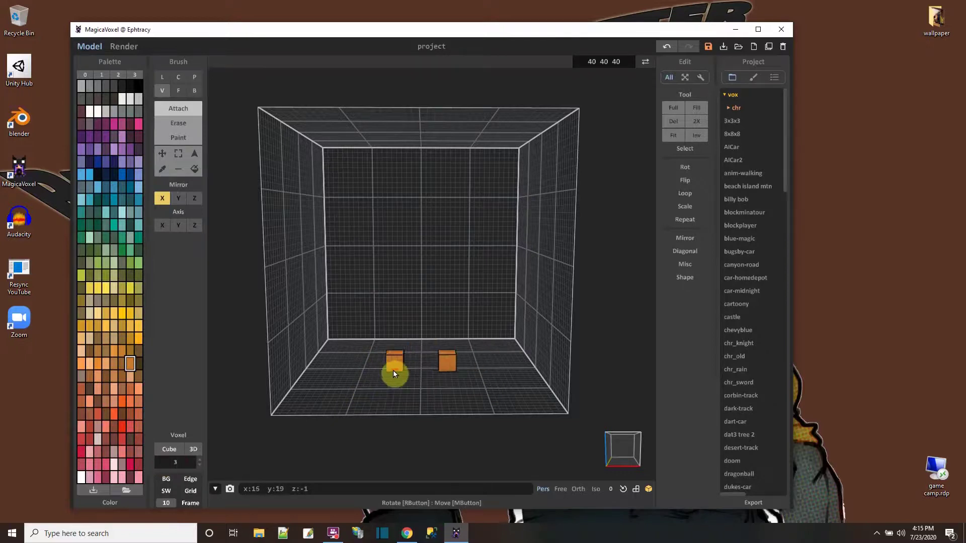
Place two mirrored dark grey blocks on the floor, extruding one face, then return to V mode.
{"action": "left_click", "coordinate": [115, 86]}
{"action": "left_click", "coordinate": [178, 91]}
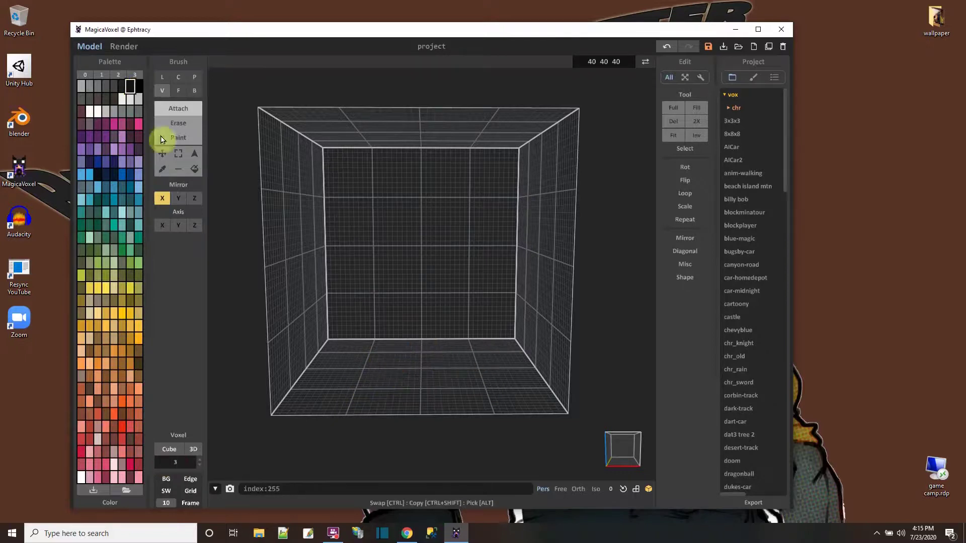
{"action": "right_click_drag", "start_coordinate": [242, 393], "coordinate": [278, 274]}
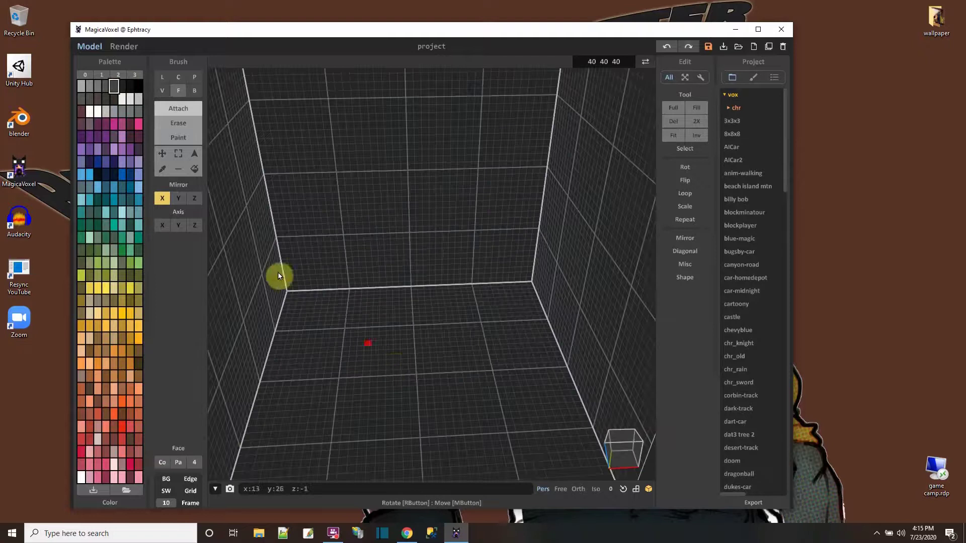
{"action": "key", "text": "ctrl+y"}
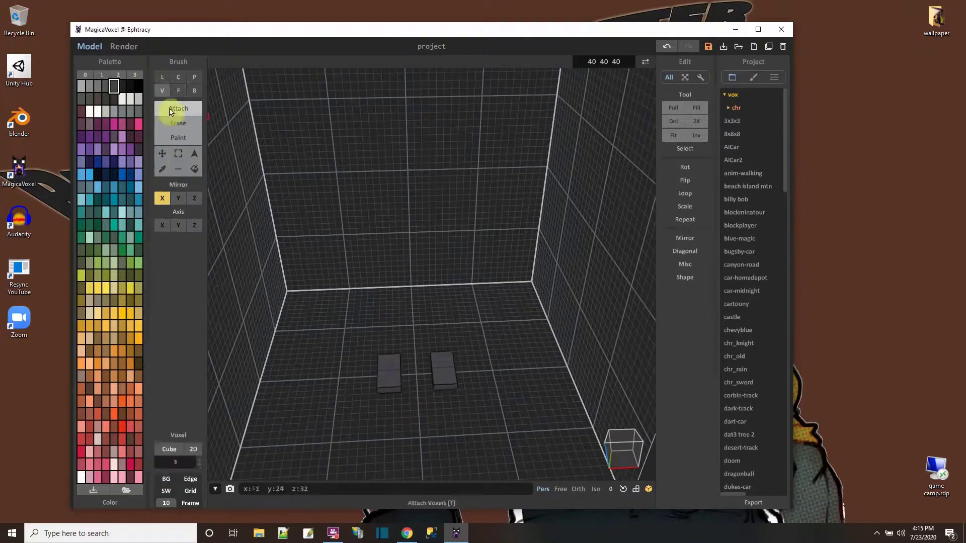
{"action": "left_click", "coordinate": [387, 382]}
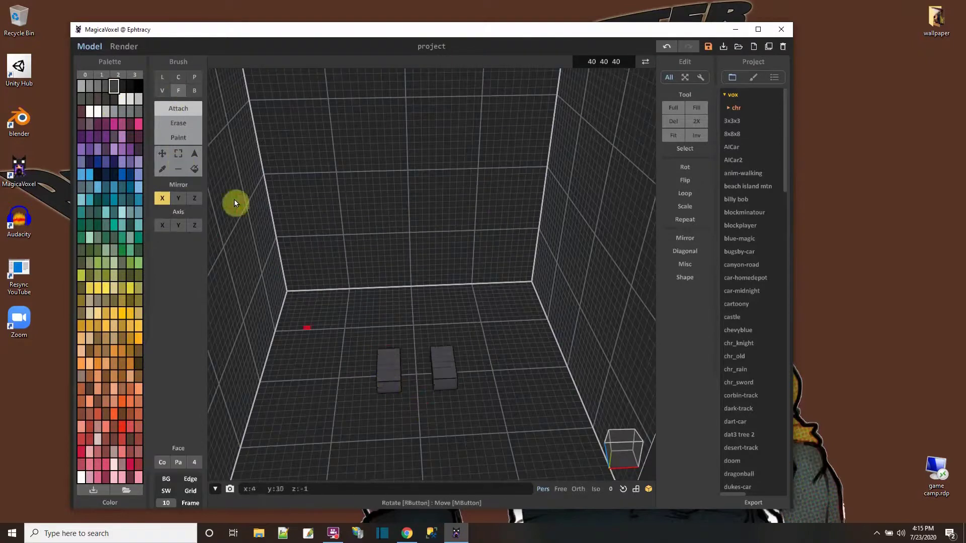
{"action": "left_click", "coordinate": [162, 91]}
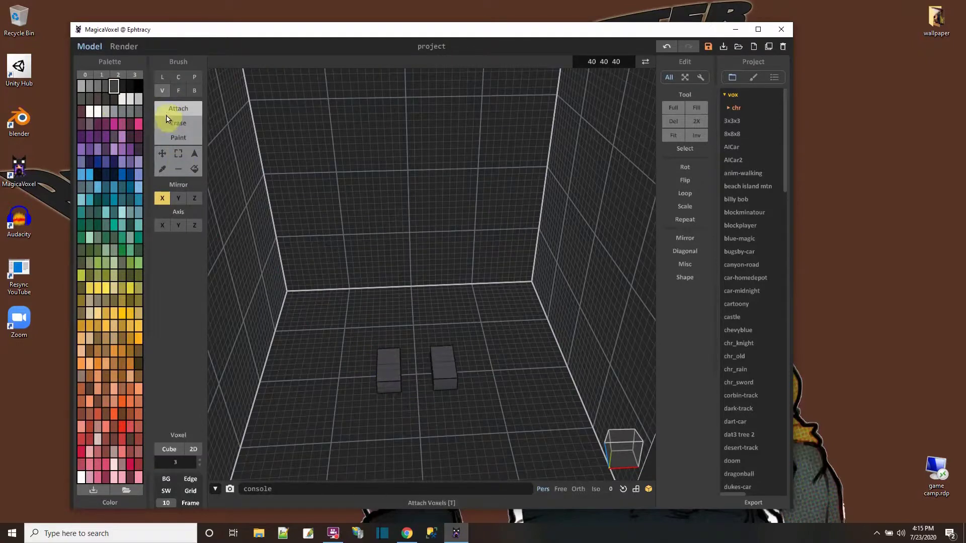
Add a blue layer on both blocks and extrude it upward into two tall leg columns.
{"action": "left_click", "coordinate": [122, 186]}
{"action": "left_click", "coordinate": [387, 357]}
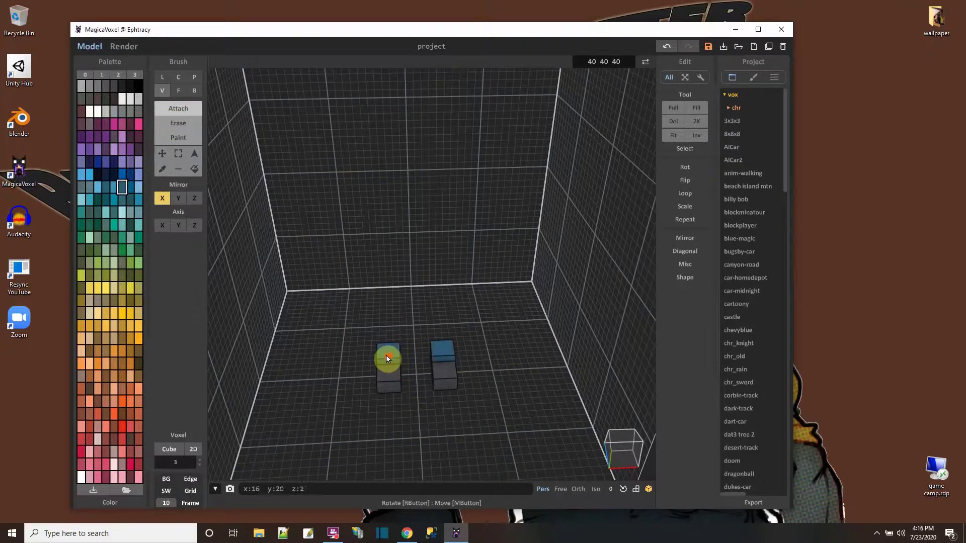
{"action": "left_click", "coordinate": [178, 91]}
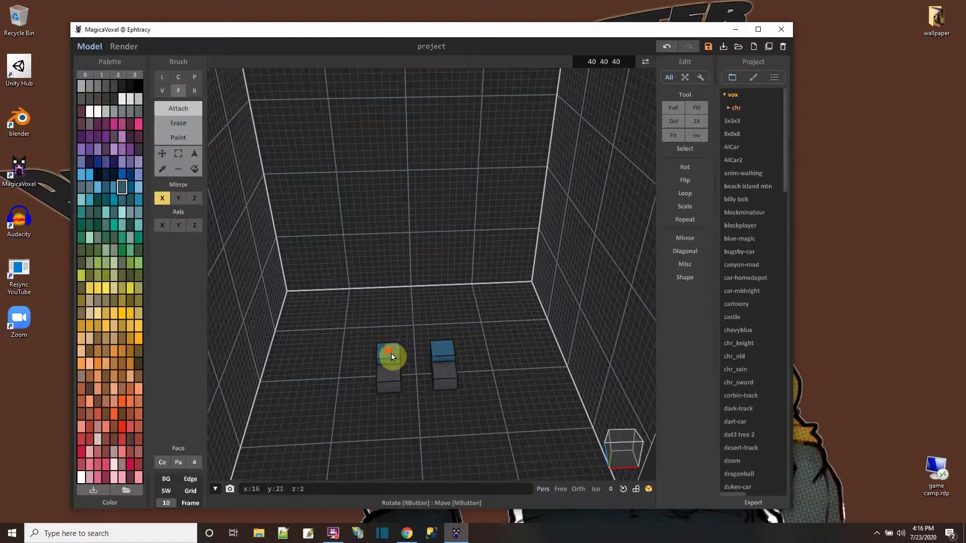
{"action": "left_click_drag", "start_coordinate": [391, 353], "coordinate": [388, 319]}
{"action": "right_click_drag", "start_coordinate": [503, 456], "coordinate": [417, 280]}
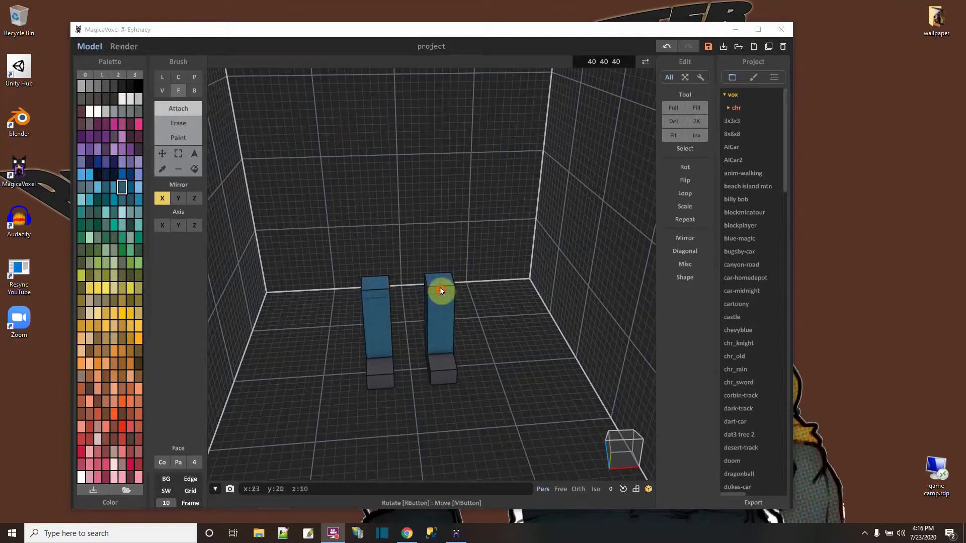
Undo a stray Line-brush cap drawn on the left column and keep Mirror X on.
{"action": "left_click", "coordinate": [161, 80]}
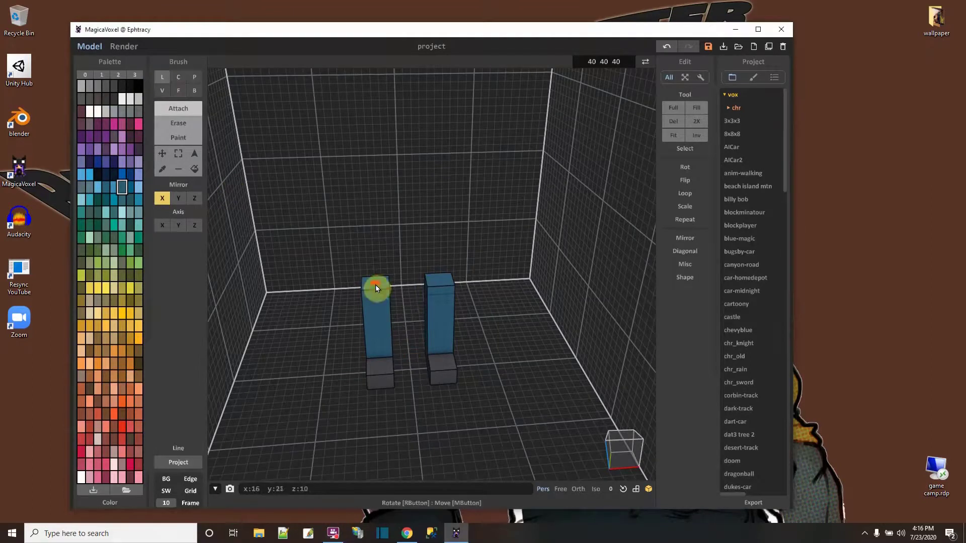
{"action": "left_click_drag", "start_coordinate": [376, 284], "coordinate": [404, 280]}
{"action": "right_click_drag", "start_coordinate": [427, 293], "coordinate": [438, 340]}
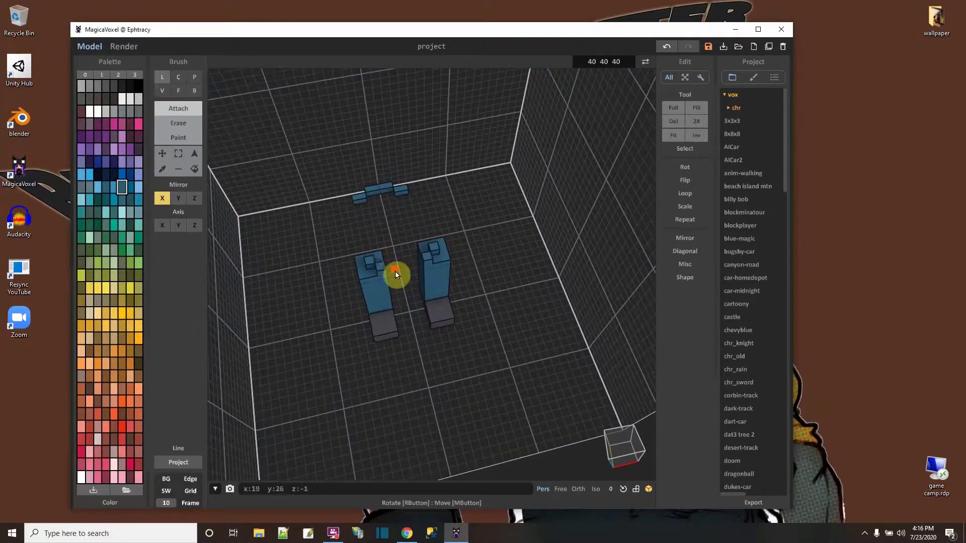
{"action": "key", "text": "ctrl+z"}
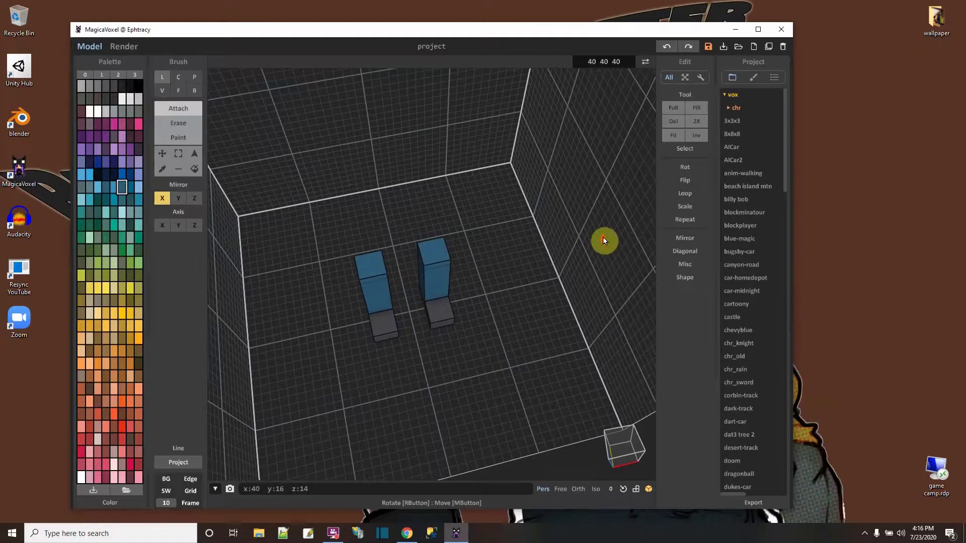
{"action": "left_click", "coordinate": [685, 265]}
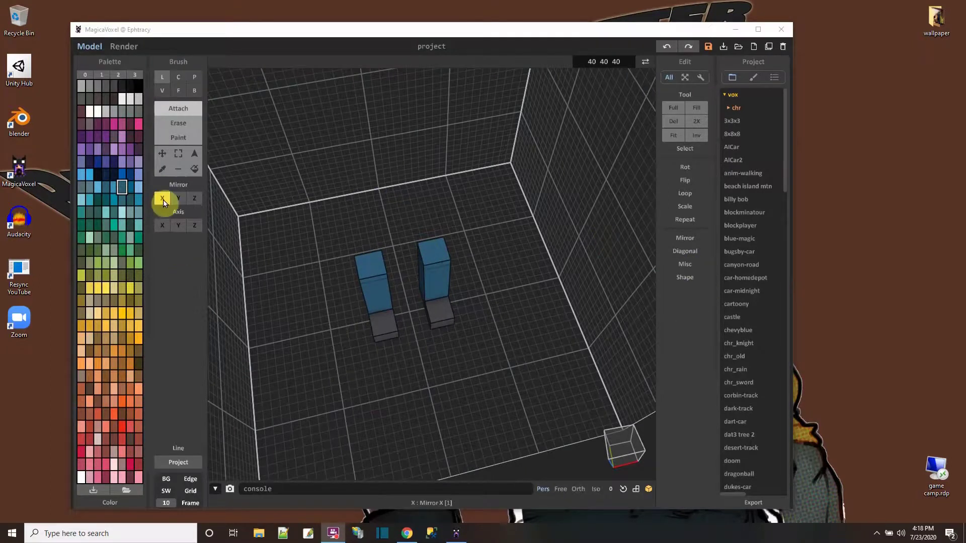
{"action": "left_click", "coordinate": [163, 200]}
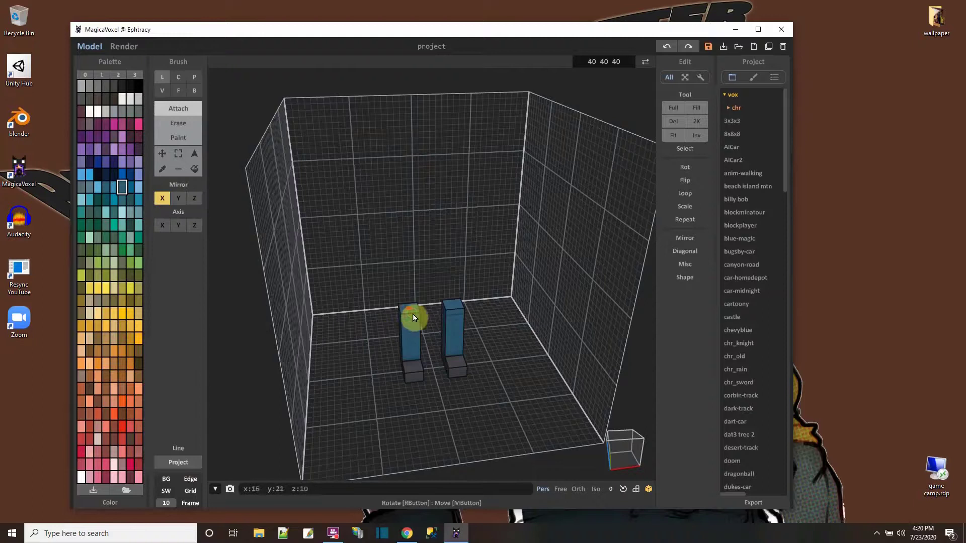
Set the Line brush to Straight and draw a voxel line bridging the two column tops.
{"action": "mouse_move", "coordinate": [421, 360]}
{"action": "right_mouse_down"}
{"action": "mouse_move", "coordinate": [403, 391]}
{"action": "mouse_move", "coordinate": [417, 330]}
{"action": "mouse_move", "coordinate": [409, 361]}
{"action": "right_mouse_up"}
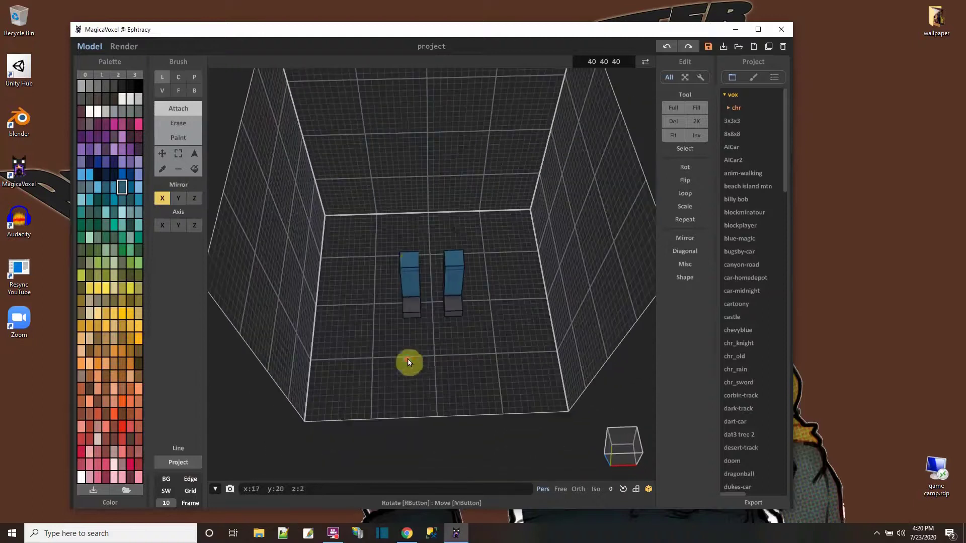
{"action": "left_click", "coordinate": [450, 261]}
{"action": "right_click_drag", "start_coordinate": [445, 316], "coordinate": [452, 346]}
{"action": "key", "text": "ctrl+z"}
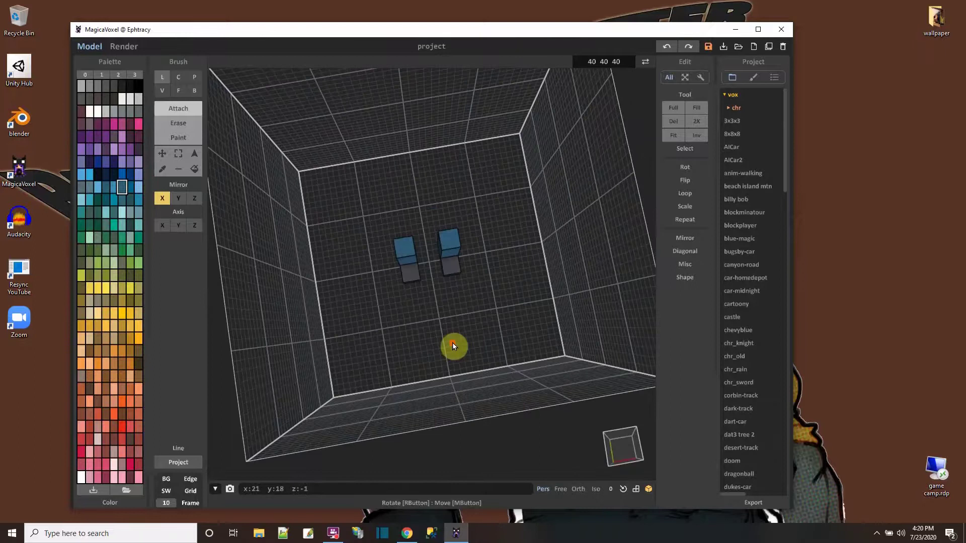
{"action": "left_click", "coordinate": [188, 463]}
{"action": "left_click_drag", "start_coordinate": [406, 248], "coordinate": [447, 240]}
Thicken the bridge by attaching more voxels along its top, ending on a front view.
{"action": "right_click_drag", "start_coordinate": [447, 240], "coordinate": [468, 282]}
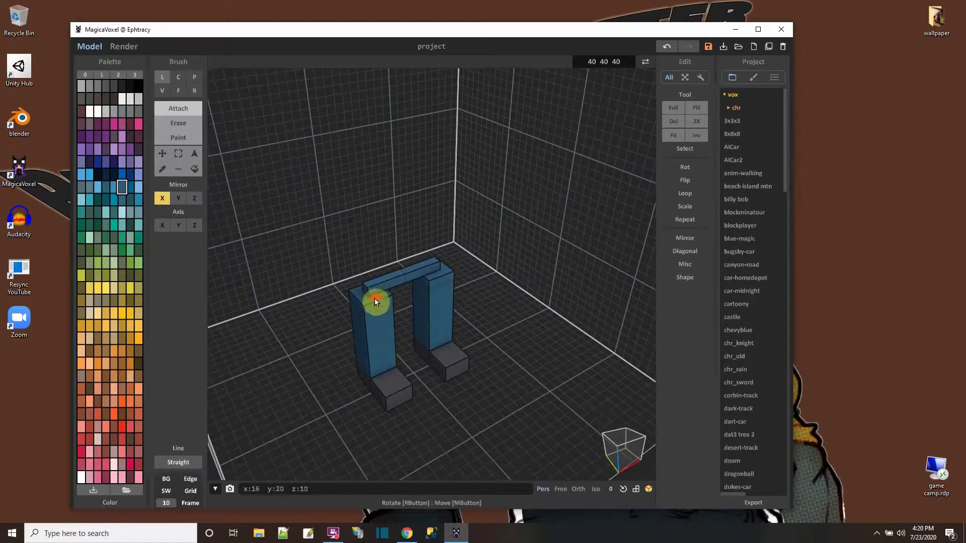
{"action": "left_click_drag", "start_coordinate": [375, 298], "coordinate": [387, 292]}
{"action": "left_click", "coordinate": [412, 282]}
{"action": "right_click_drag", "start_coordinate": [409, 321], "coordinate": [515, 325]}
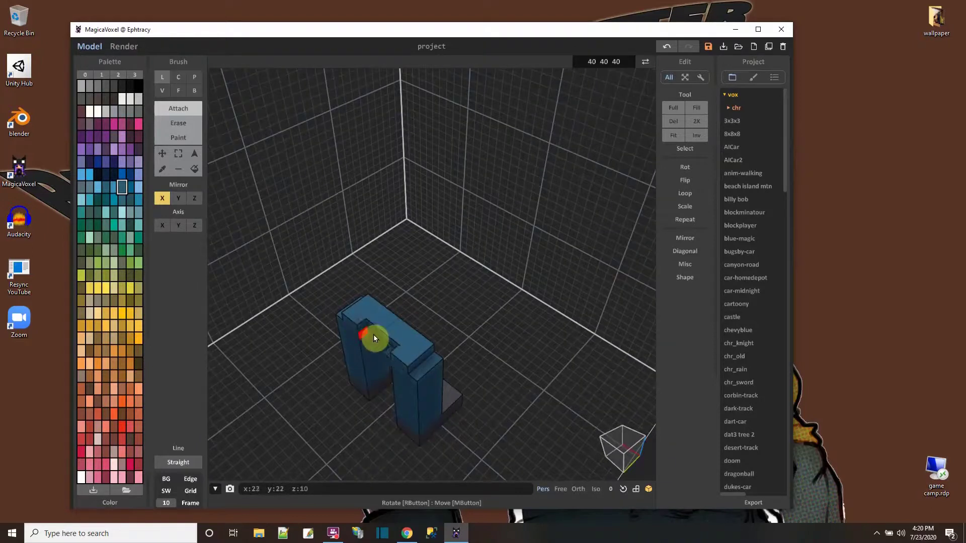
{"action": "right_click_drag", "start_coordinate": [397, 350], "coordinate": [463, 340]}
{"action": "mouse_move", "coordinate": [533, 360]}
{"action": "right_mouse_down"}
{"action": "mouse_move", "coordinate": [444, 362]}
{"action": "mouse_move", "coordinate": [382, 337]}
{"action": "right_mouse_up"}
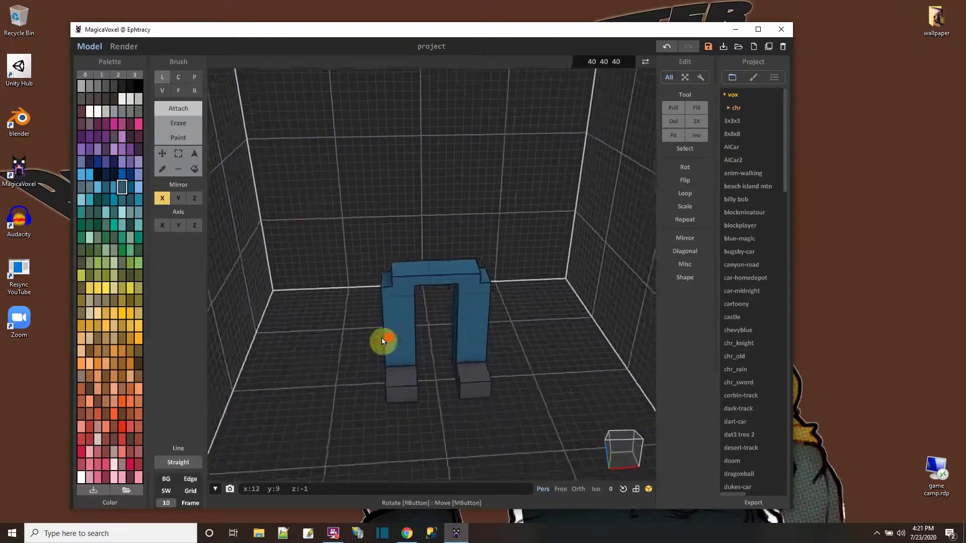
Raise the blue bridge span by two layers with the F (face) brush.
{"action": "left_click", "coordinate": [177, 90]}
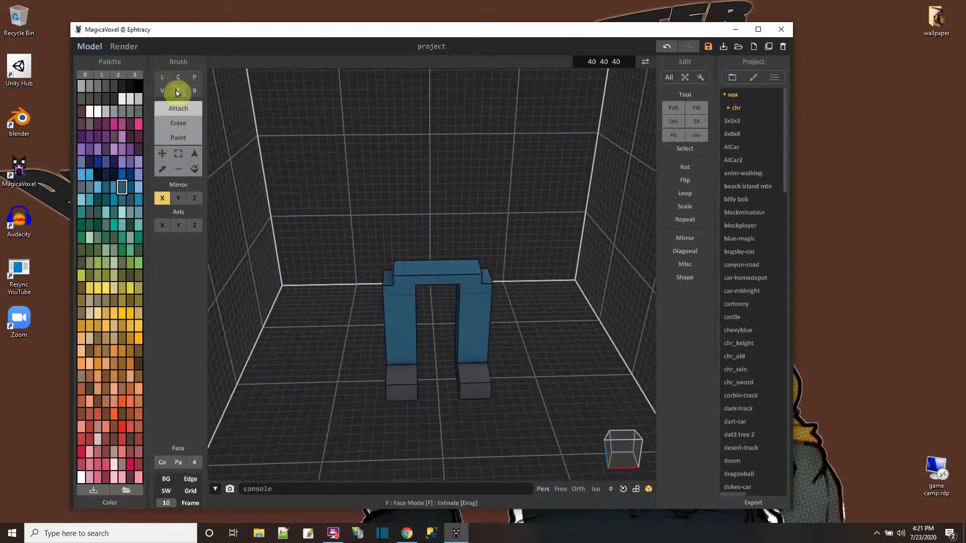
{"action": "left_click", "coordinate": [421, 271]}
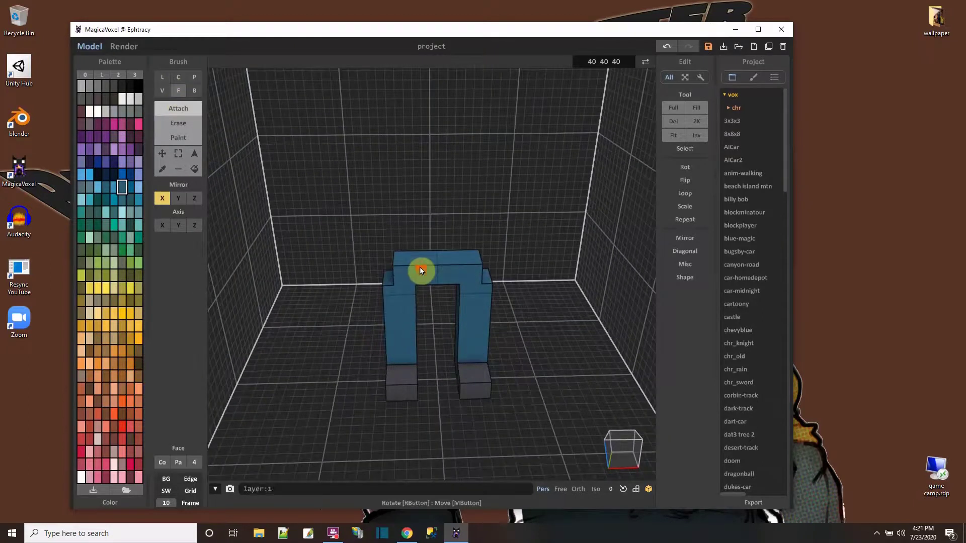
{"action": "left_click", "coordinate": [422, 262]}
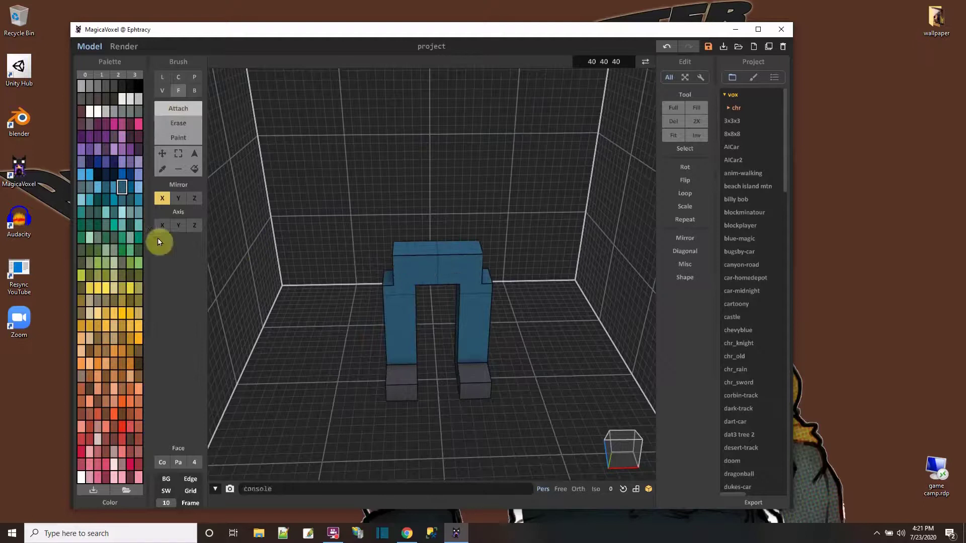
Cap the span with a dark grey waistband layer.
{"action": "left_click", "coordinate": [114, 99]}
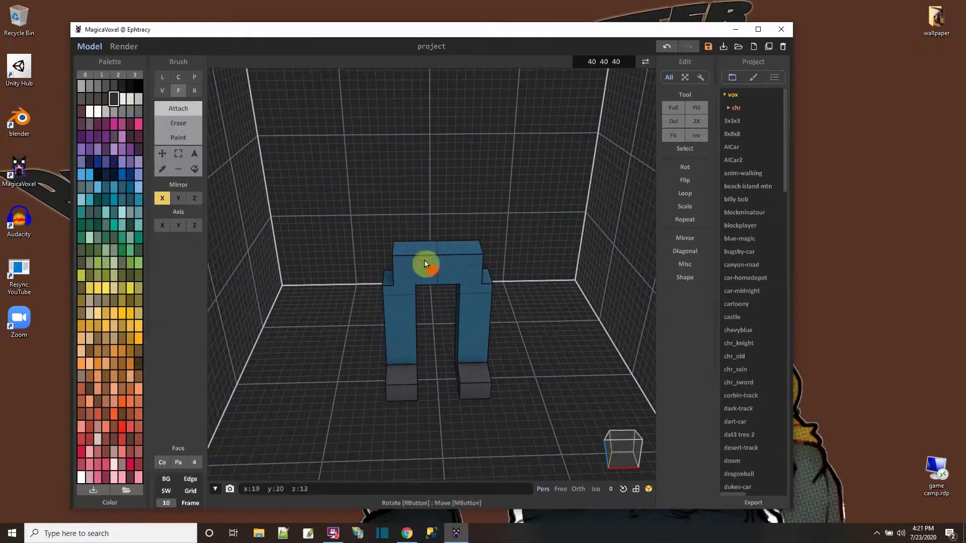
{"action": "left_click", "coordinate": [410, 257]}
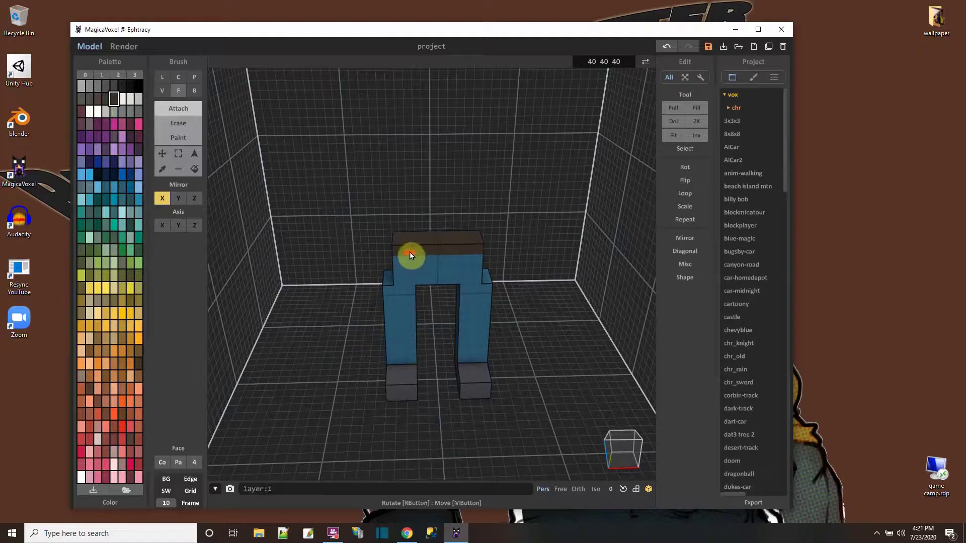
{"action": "right_click_drag", "start_coordinate": [392, 292], "coordinate": [438, 316]}
{"action": "left_click", "coordinate": [174, 198]}
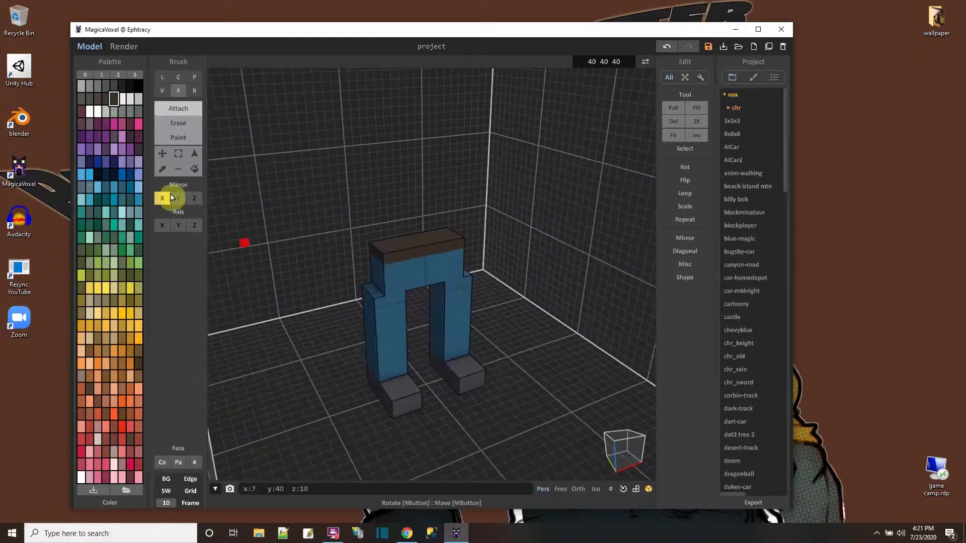
{"action": "left_click", "coordinate": [122, 111]}
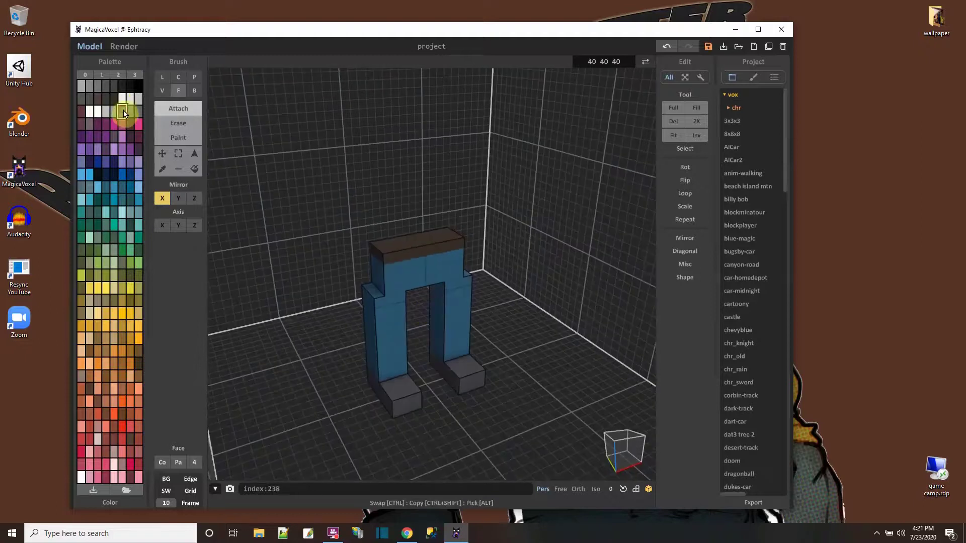
Try painting grey onto the waistband in Paint mode, then undo it.
{"action": "left_click", "coordinate": [180, 135]}
{"action": "left_click", "coordinate": [162, 91]}
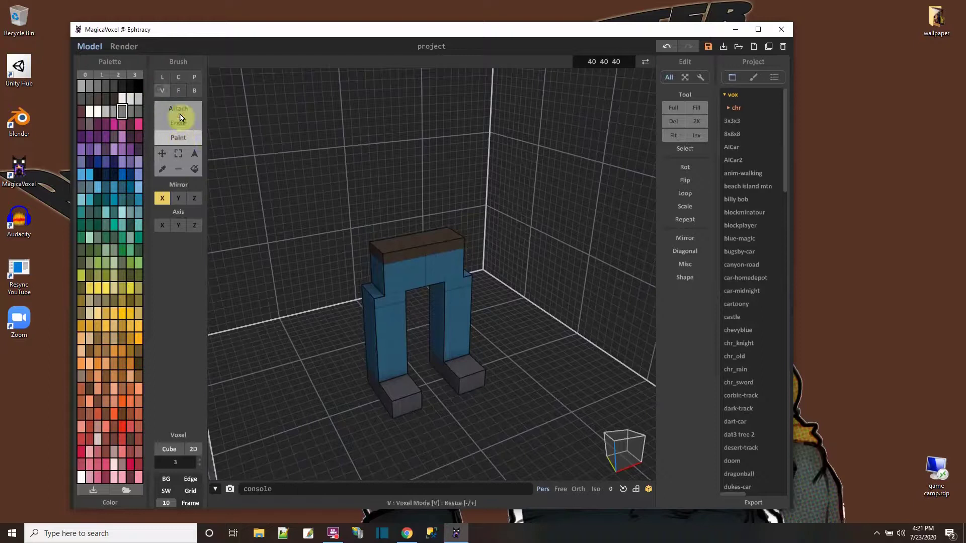
{"action": "left_click", "coordinate": [416, 259]}
{"action": "left_click", "coordinate": [421, 256]}
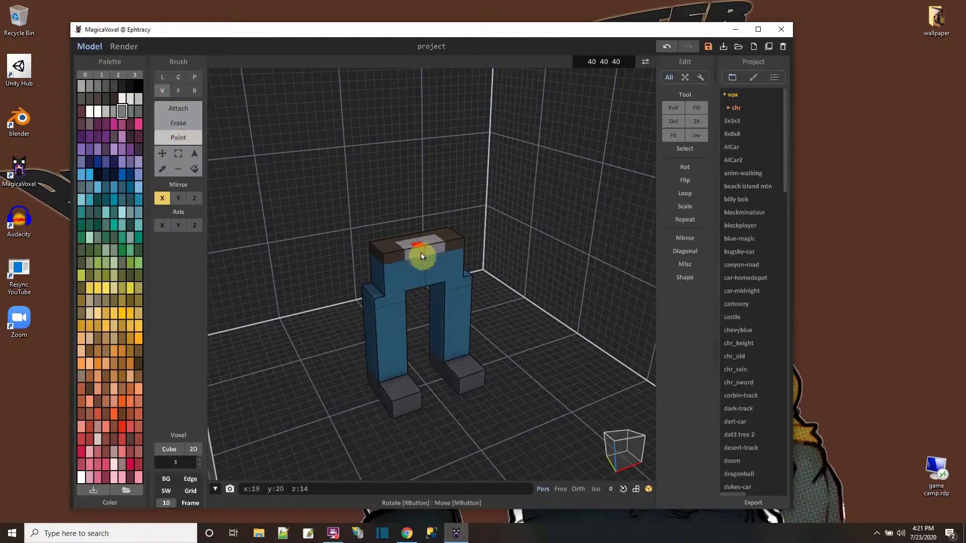
{"action": "key", "text": "ctrl+z"}
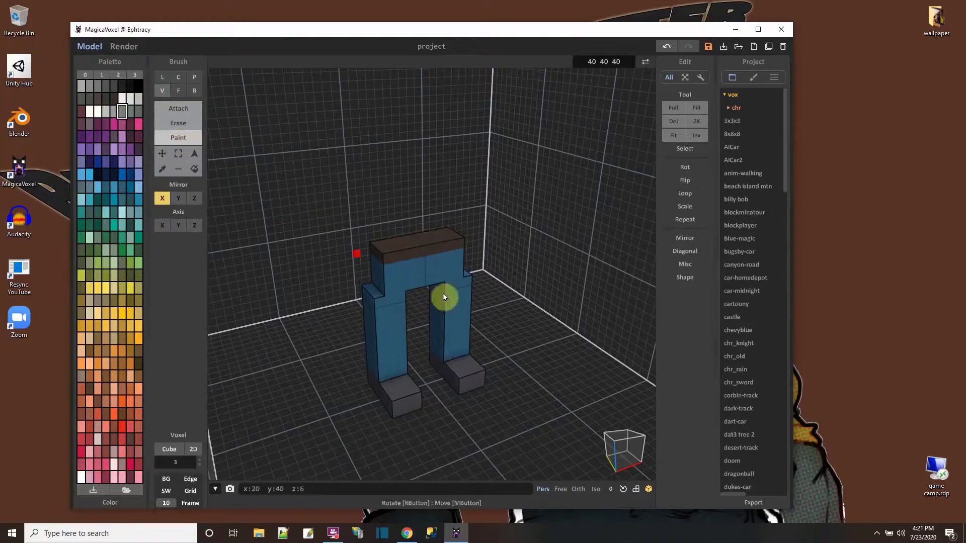
{"action": "right_click_drag", "start_coordinate": [443, 295], "coordinate": [400, 301]}
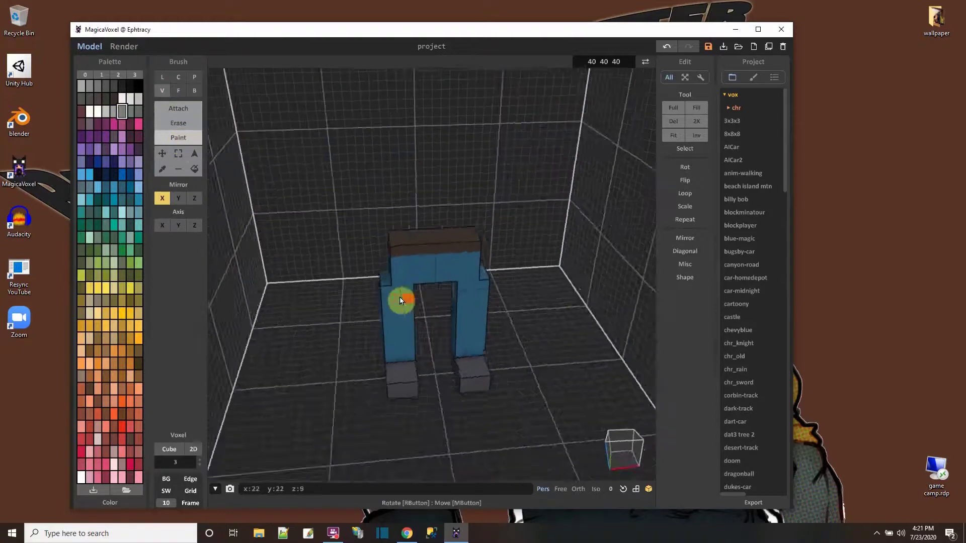
Paint the waistband top yellow-orange.
{"action": "left_click", "coordinate": [105, 291]}
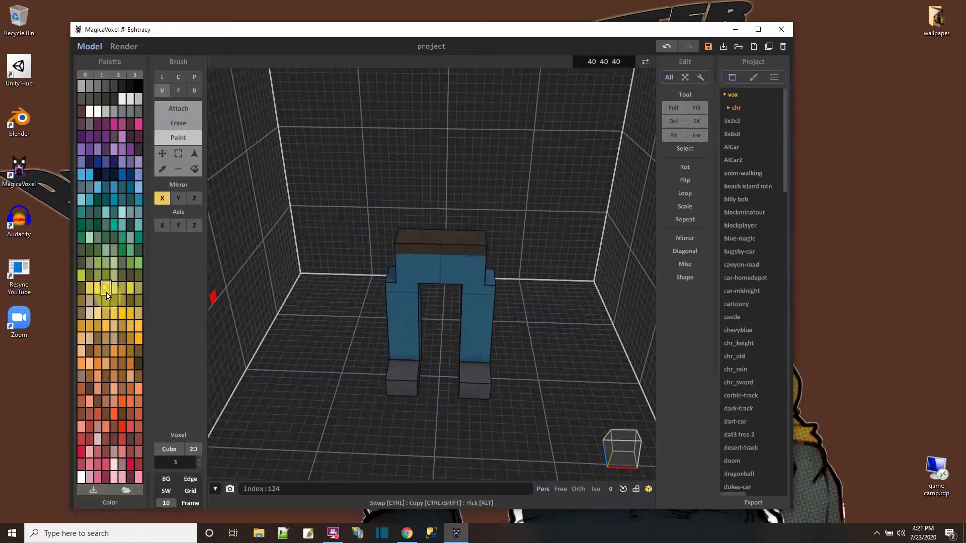
{"action": "left_click", "coordinate": [122, 313]}
{"action": "left_click", "coordinate": [410, 245]}
{"action": "mouse_move", "coordinate": [410, 245]}
{"action": "left_mouse_down"}
{"action": "mouse_move", "coordinate": [414, 235]}
{"action": "mouse_move", "coordinate": [421, 249]}
{"action": "left_mouse_up"}
{"action": "right_click_drag", "start_coordinate": [421, 249], "coordinate": [208, 107]}
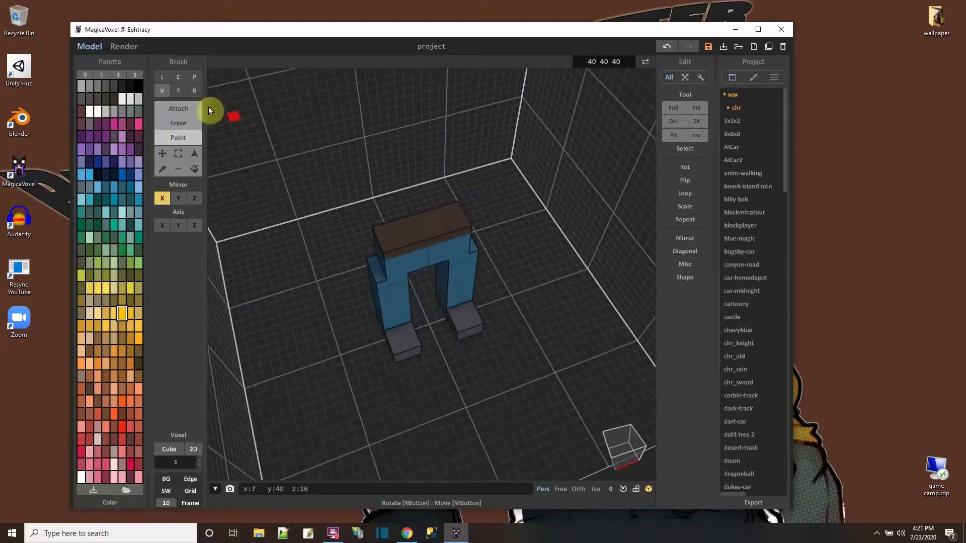
Attach a yellow face layer on the waistband and extrude it upward into a tall torso.
{"action": "left_click", "coordinate": [178, 90]}
{"action": "left_click", "coordinate": [178, 109]}
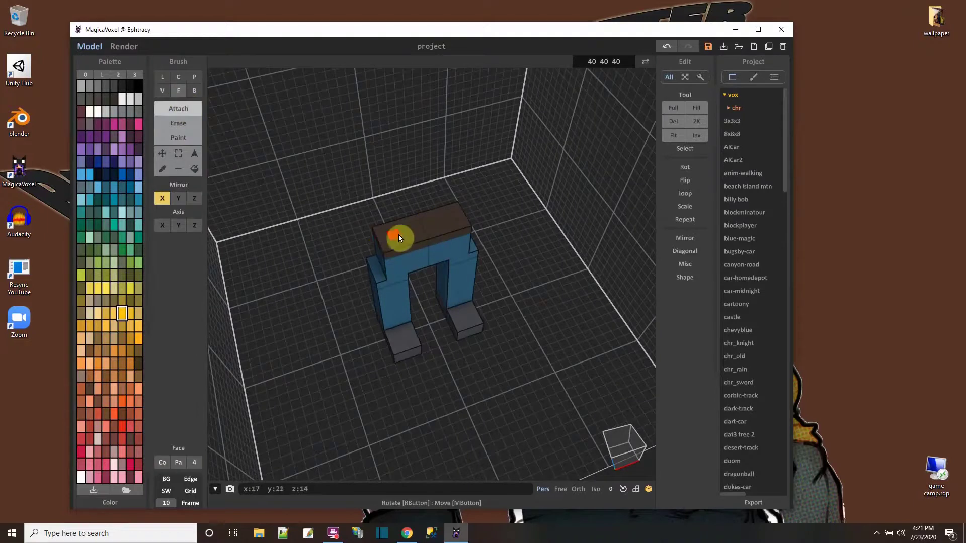
{"action": "left_click", "coordinate": [399, 235]}
{"action": "right_click_drag", "start_coordinate": [418, 264], "coordinate": [224, 144]}
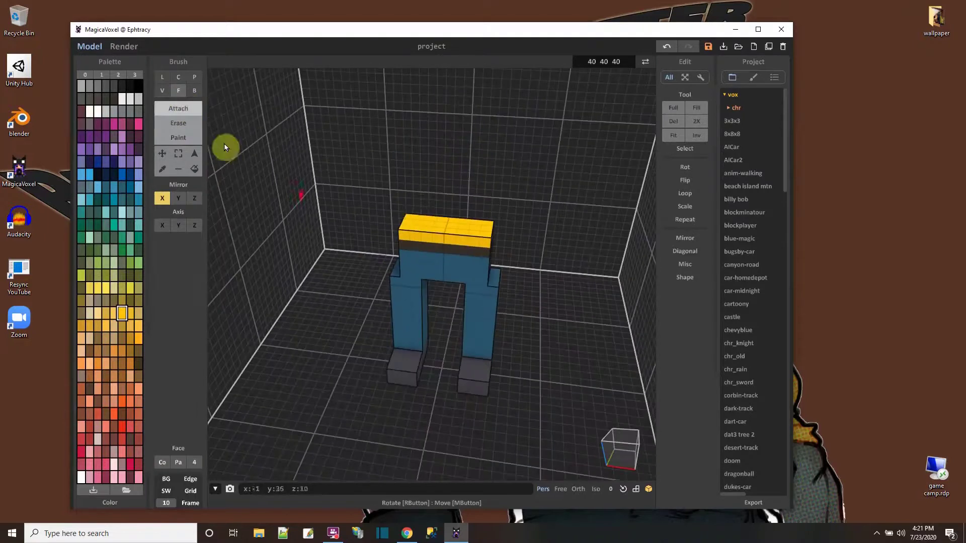
{"action": "left_click_drag", "start_coordinate": [435, 227], "coordinate": [439, 174]}
{"action": "right_click_drag", "start_coordinate": [478, 274], "coordinate": [512, 372]}
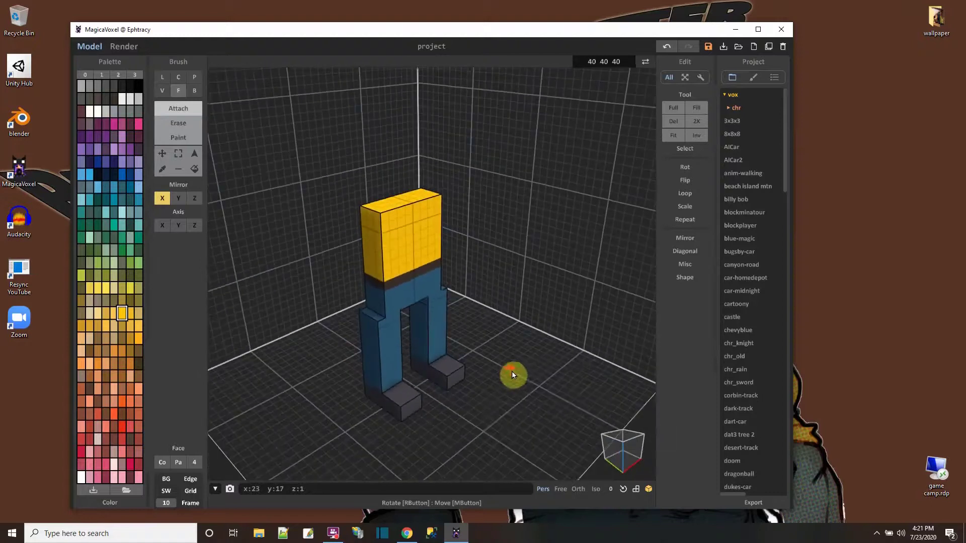
Add yellow shoulder voxels to the torso, widening them outward.
{"action": "left_click", "coordinate": [160, 91]}
{"action": "left_click", "coordinate": [371, 226]}
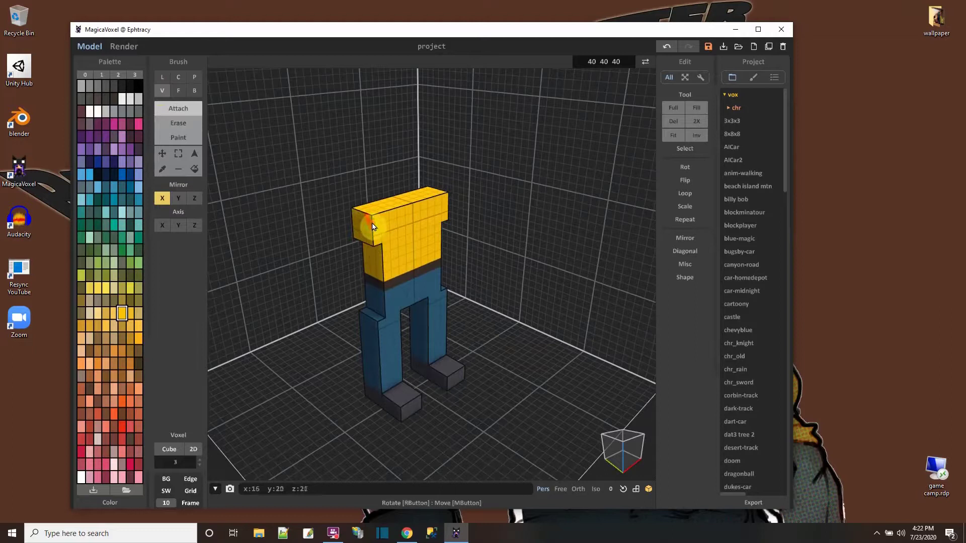
{"action": "left_click", "coordinate": [371, 226]}
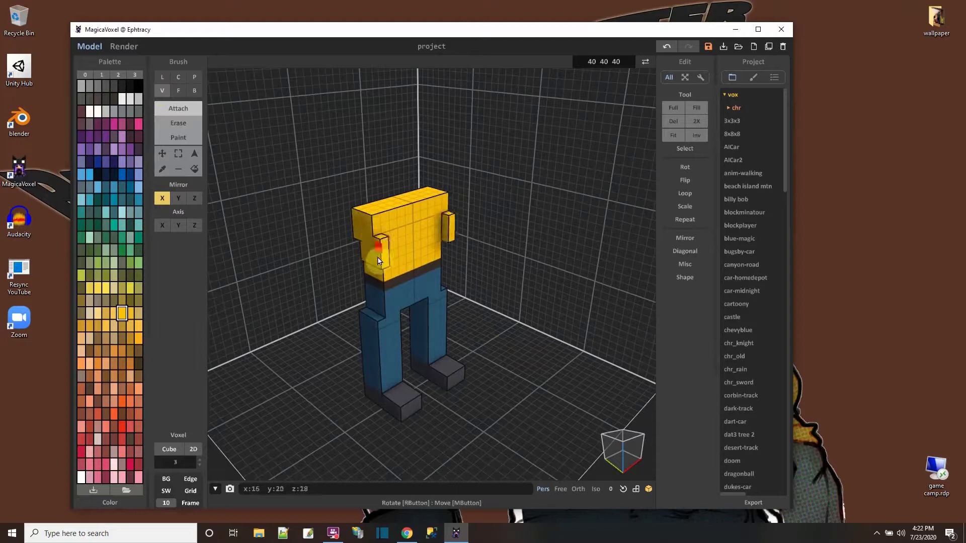
{"action": "left_click", "coordinate": [363, 229]}
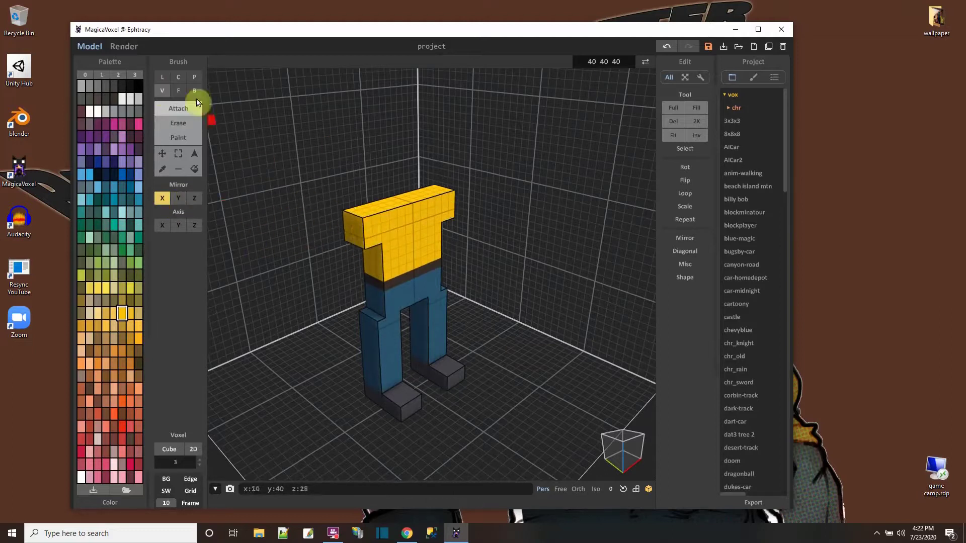
Extrude the shoulder faces outward into long horizontal T-pose arms.
{"action": "left_click", "coordinate": [179, 91]}
{"action": "left_click", "coordinate": [347, 235]}
{"action": "left_click_drag", "start_coordinate": [345, 236], "coordinate": [330, 240]}
{"action": "right_click_drag", "start_coordinate": [320, 234], "coordinate": [352, 296]}
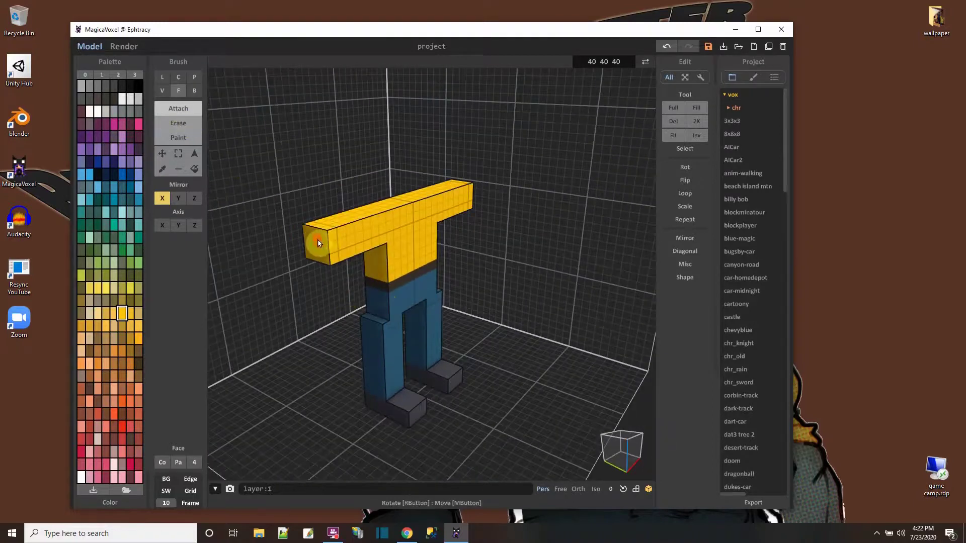
{"action": "right_click_drag", "start_coordinate": [330, 269], "coordinate": [431, 328]}
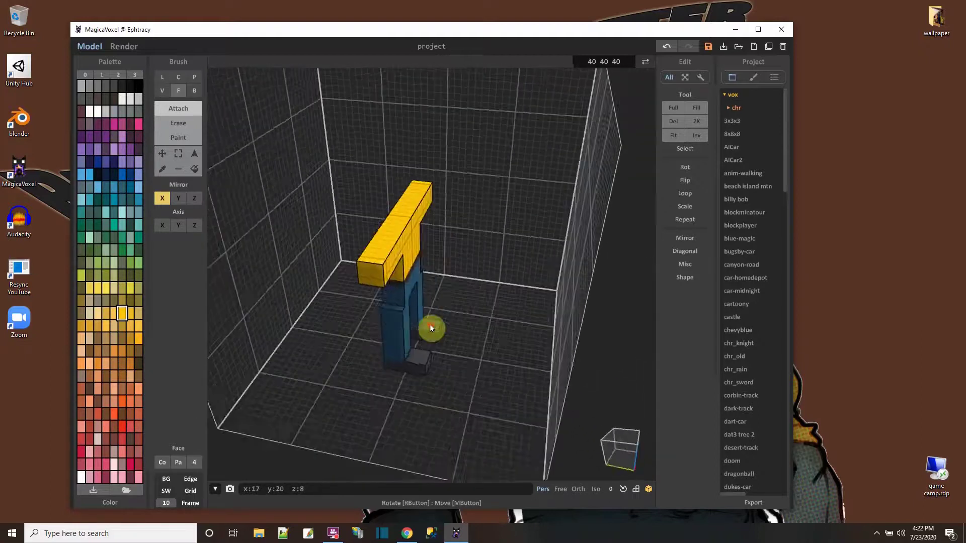
{"action": "right_click_drag", "start_coordinate": [409, 287], "coordinate": [397, 235]}
Add a yellow block atop the torso, stack brown head voxels, then undo them.
{"action": "left_click", "coordinate": [161, 91]}
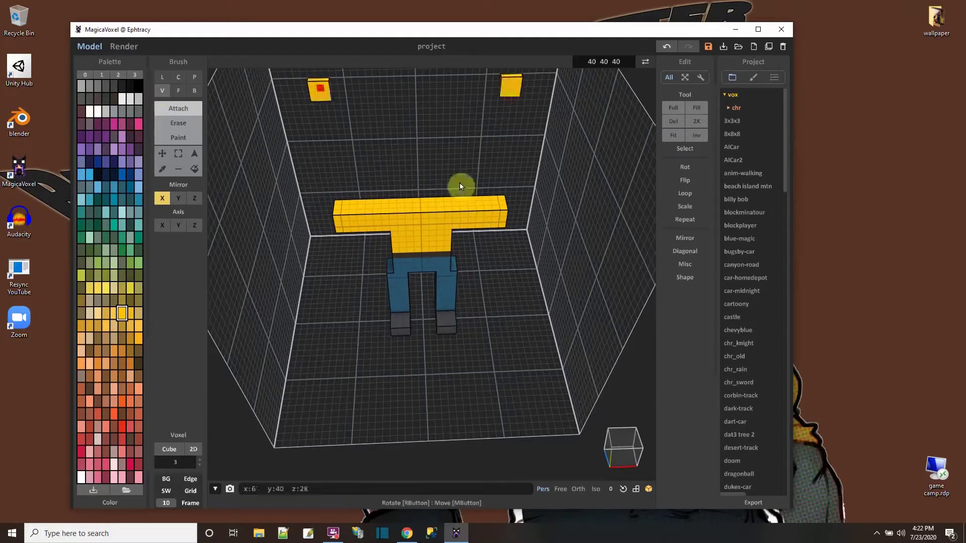
{"action": "left_click", "coordinate": [426, 207]}
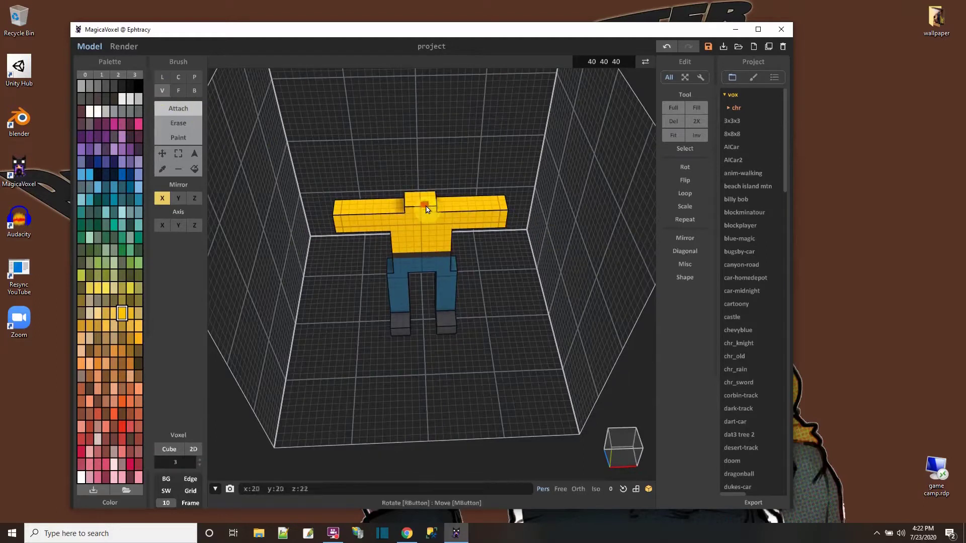
{"action": "left_click", "coordinate": [123, 376]}
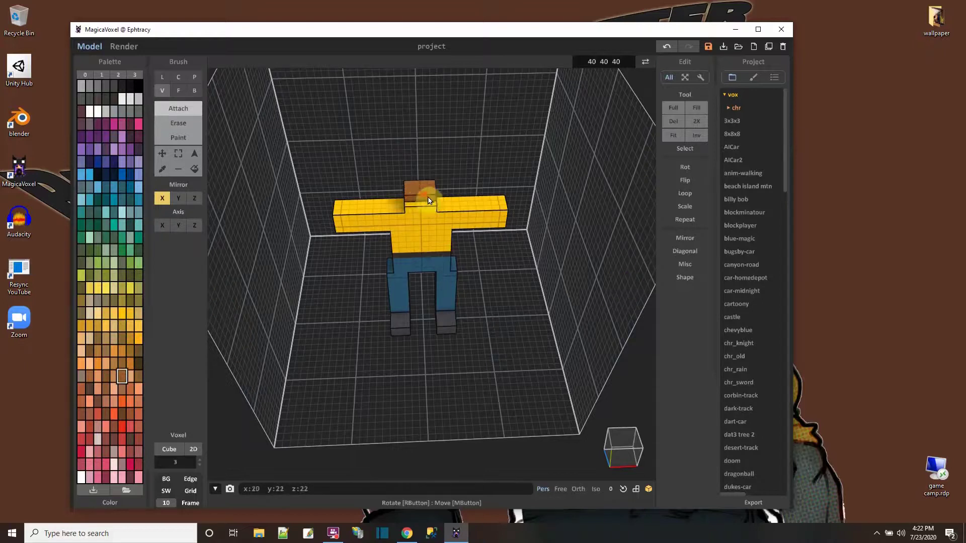
{"action": "left_click", "coordinate": [424, 202]}
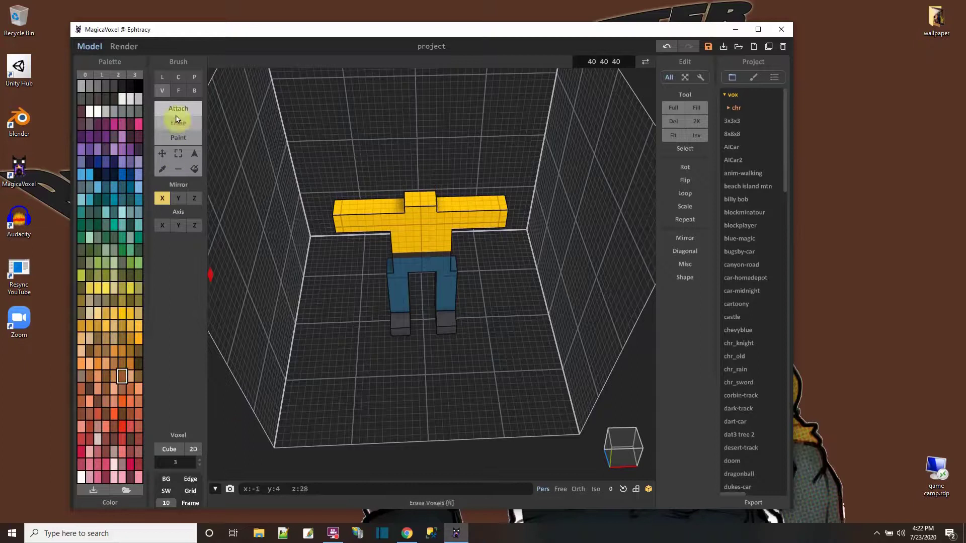
{"action": "left_click", "coordinate": [417, 201]}
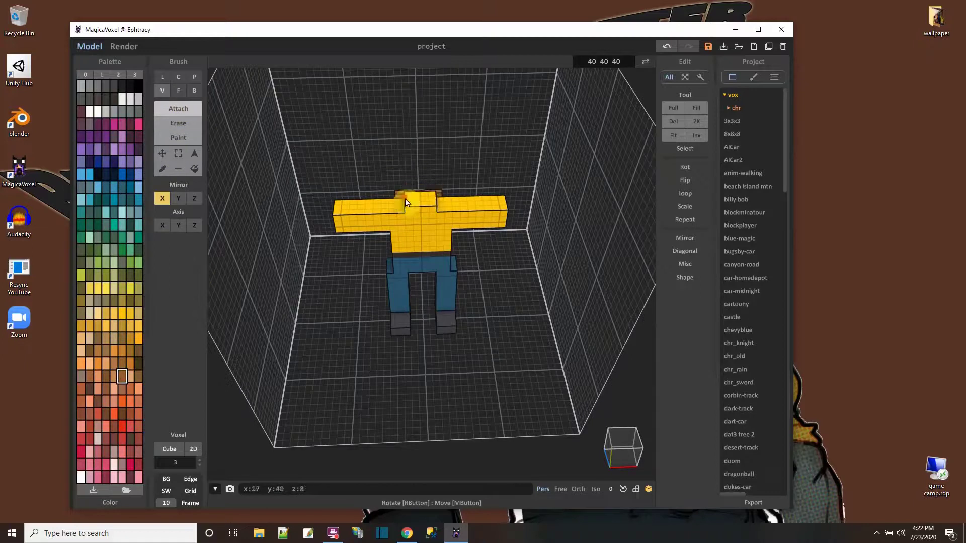
{"action": "key", "text": "ctrl+z"}
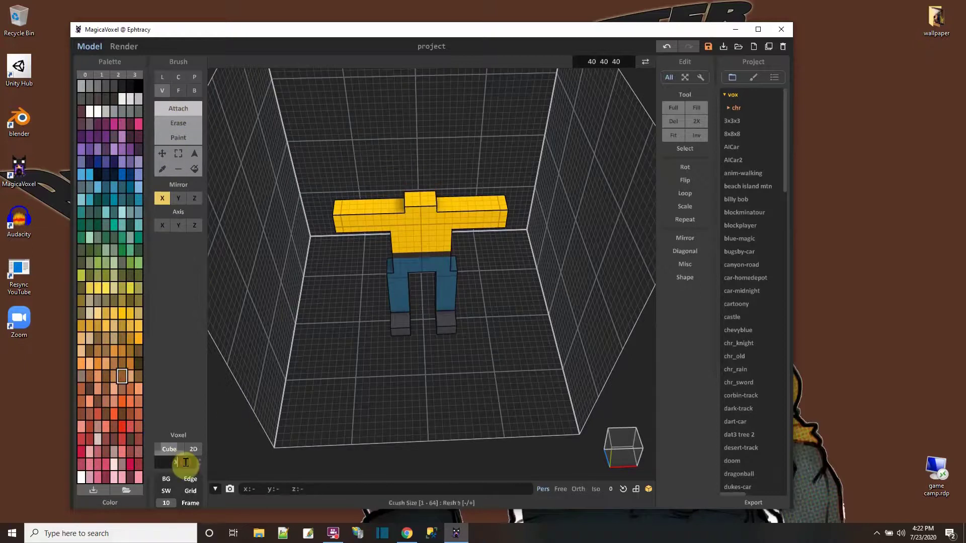
Attach a small brown neck block on top of the torso.
{"action": "left_click", "coordinate": [420, 198]}
{"action": "left_click", "coordinate": [441, 244]}
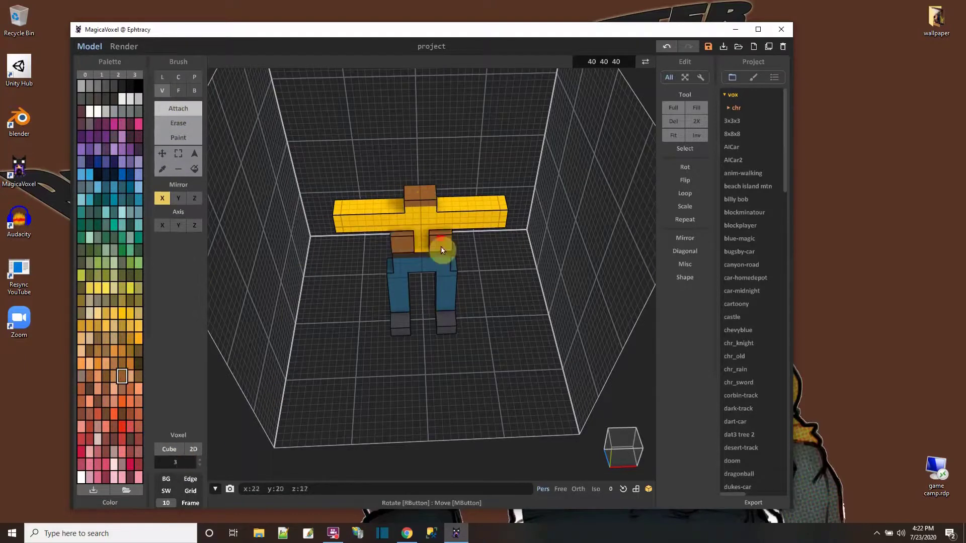
{"action": "mouse_move", "coordinate": [441, 247]}
{"action": "right_mouse_down"}
{"action": "mouse_move", "coordinate": [485, 277]}
{"action": "mouse_move", "coordinate": [517, 255]}
{"action": "mouse_move", "coordinate": [449, 244]}
{"action": "right_mouse_up"}
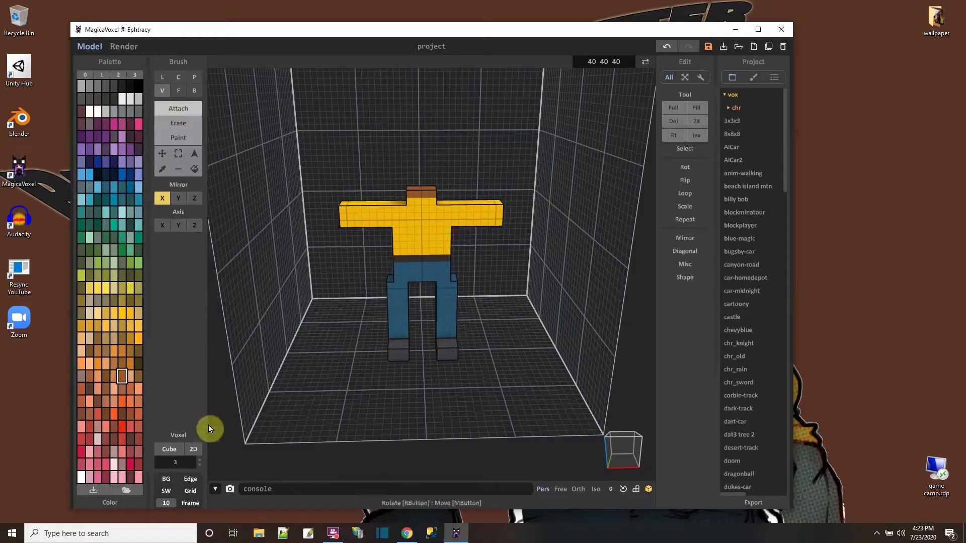
With a 3D cube brush of size 10, attach a large brown cube head onto the neck.
{"action": "left_click", "coordinate": [194, 449]}
{"action": "left_click", "coordinate": [181, 462]}
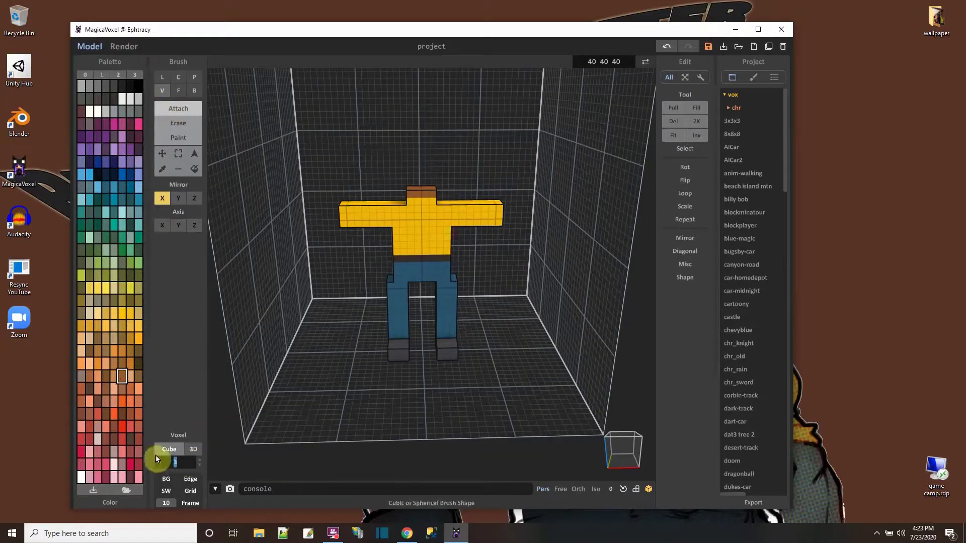
{"action": "type", "text": "20"}
{"action": "key", "text": "Return"}
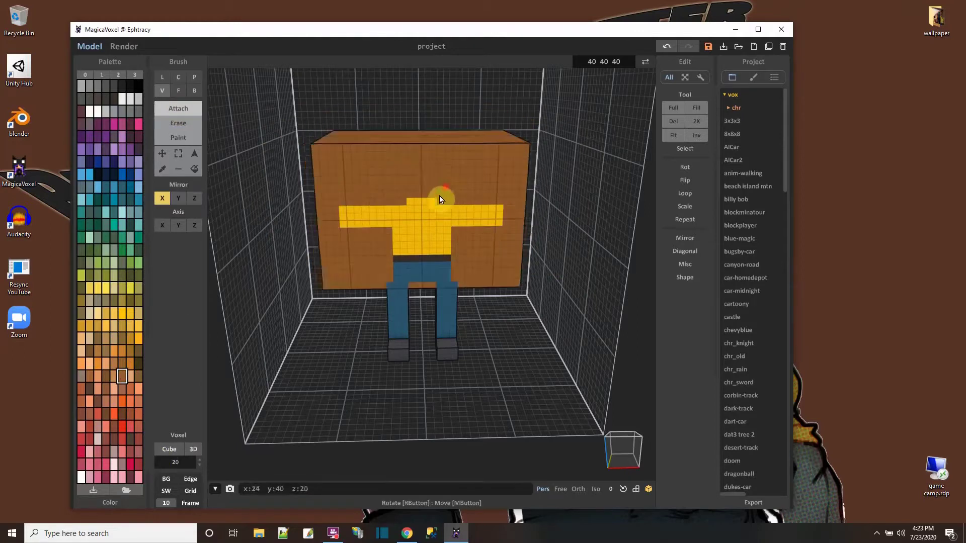
{"action": "mouse_move", "coordinate": [440, 199]}
{"action": "right_mouse_down"}
{"action": "mouse_move", "coordinate": [418, 197]}
{"action": "mouse_move", "coordinate": [431, 227]}
{"action": "mouse_move", "coordinate": [413, 203]}
{"action": "mouse_move", "coordinate": [402, 145]}
{"action": "mouse_move", "coordinate": [388, 168]}
{"action": "right_mouse_up"}
{"action": "left_click", "coordinate": [181, 462]}
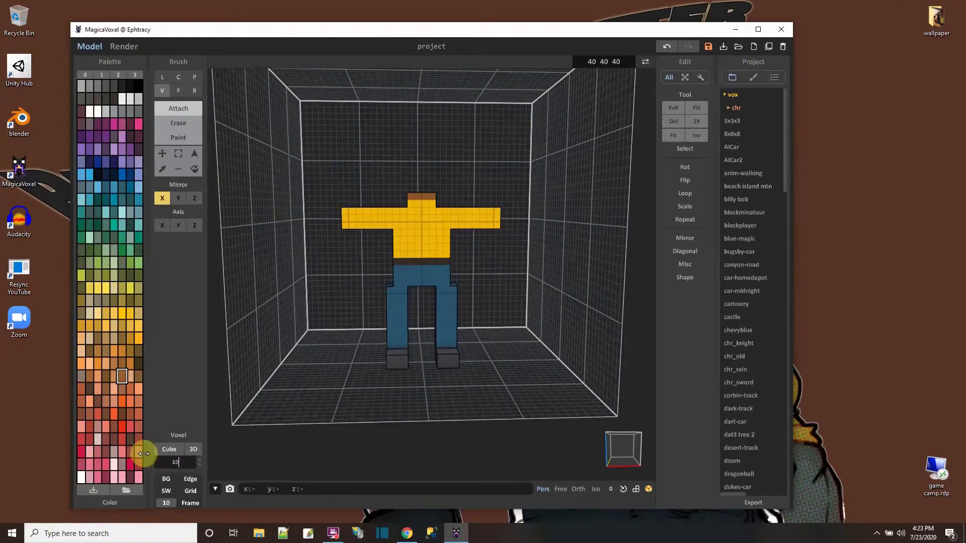
{"action": "type", "text": "10"}
{"action": "key", "text": "Return"}
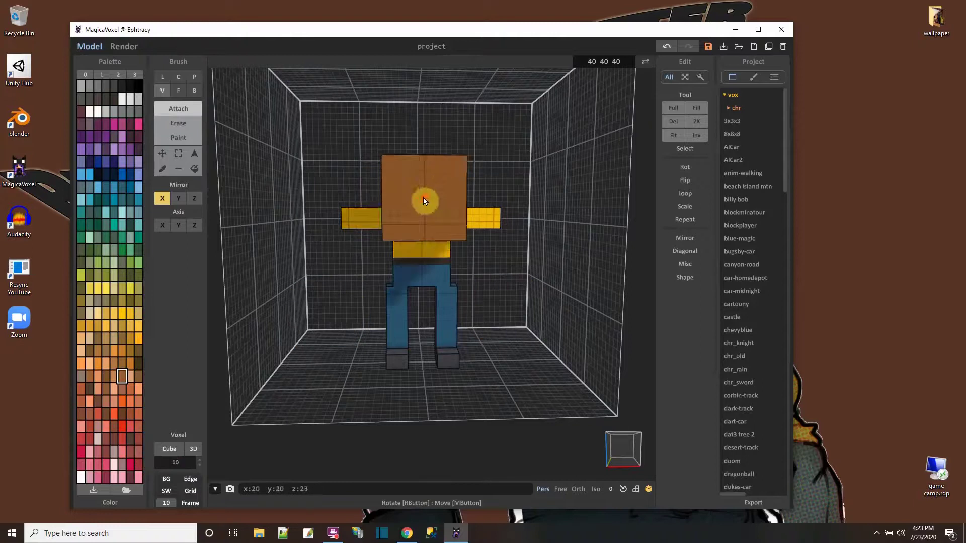
{"action": "mouse_move", "coordinate": [423, 201]}
{"action": "right_mouse_down"}
{"action": "mouse_move", "coordinate": [425, 190]}
{"action": "mouse_move", "coordinate": [429, 224]}
{"action": "mouse_move", "coordinate": [417, 203]}
{"action": "right_mouse_up"}
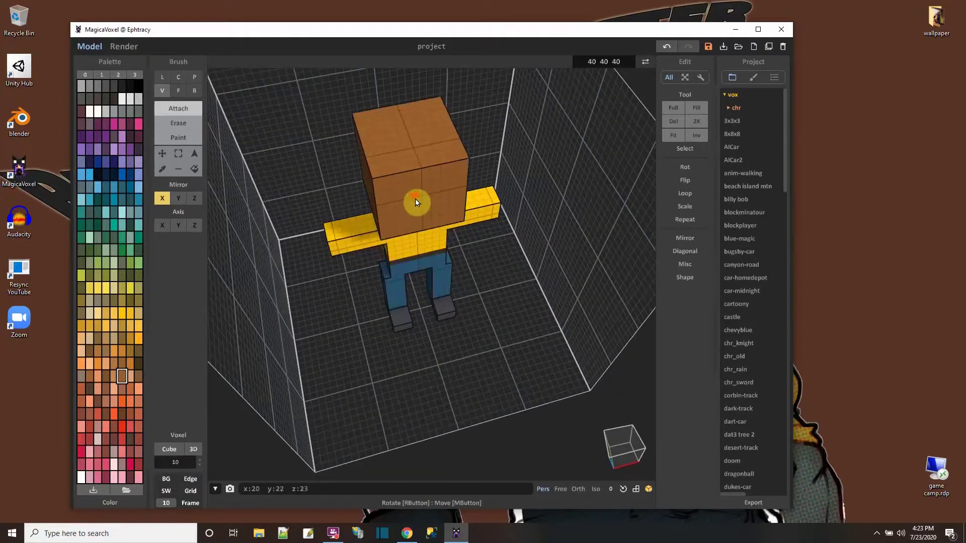
{"action": "right_click_drag", "start_coordinate": [470, 267], "coordinate": [466, 222]}
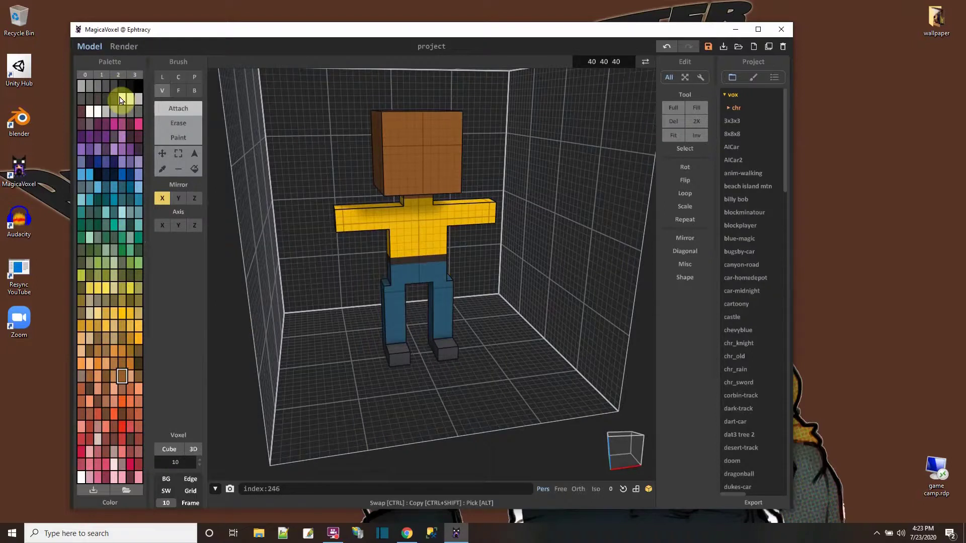
{"action": "mouse_move", "coordinate": [424, 171]}
{"action": "left_mouse_down"}
{"action": "mouse_move", "coordinate": [393, 223]}
{"action": "mouse_move", "coordinate": [371, 237]}
{"action": "mouse_move", "coordinate": [384, 177]}
{"action": "mouse_move", "coordinate": [391, 186]}
{"action": "mouse_move", "coordinate": [126, 381]}
{"action": "left_mouse_up"}
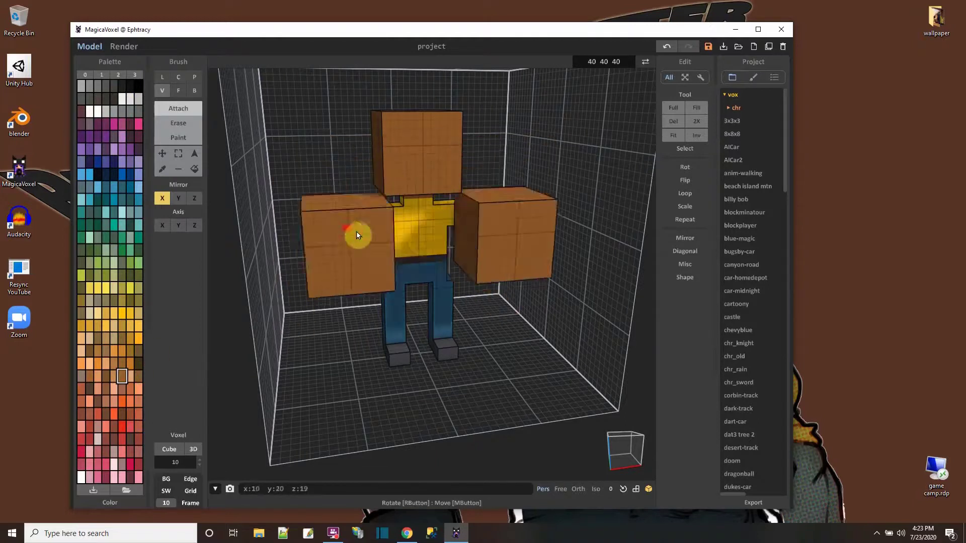
Attach small brown hands to both arm ends using Mirror X.
{"action": "left_click", "coordinate": [194, 90]}
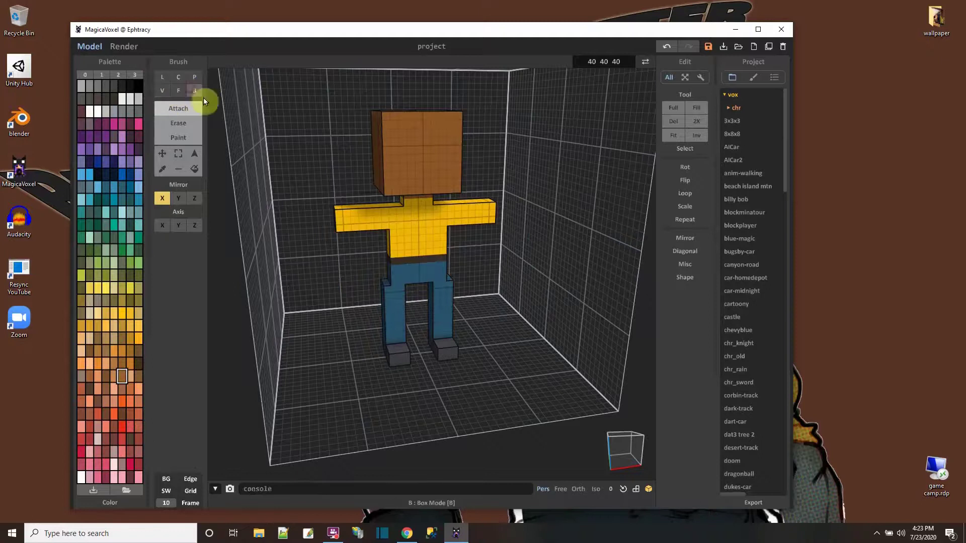
{"action": "left_click", "coordinate": [407, 227], "text": "alt"}
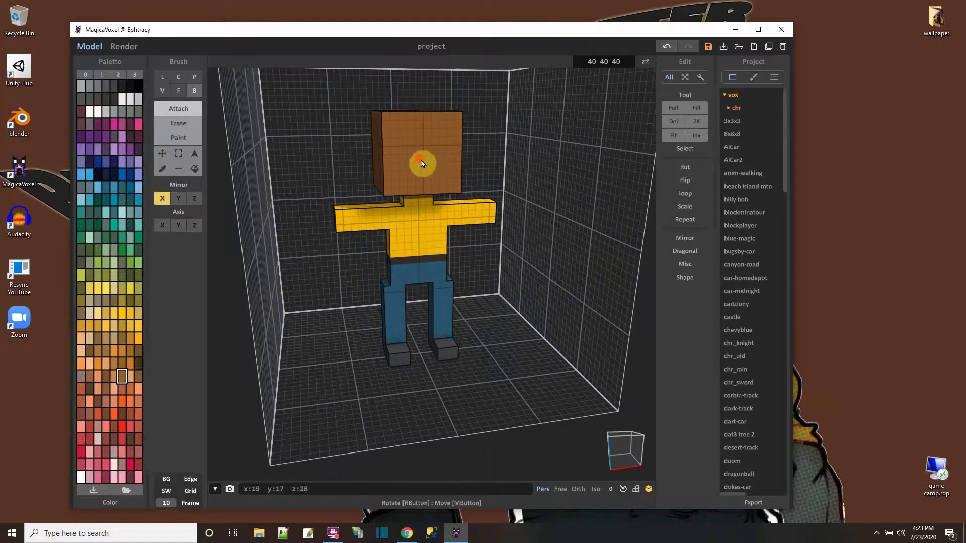
{"action": "right_click_drag", "start_coordinate": [325, 256], "coordinate": [332, 248]}
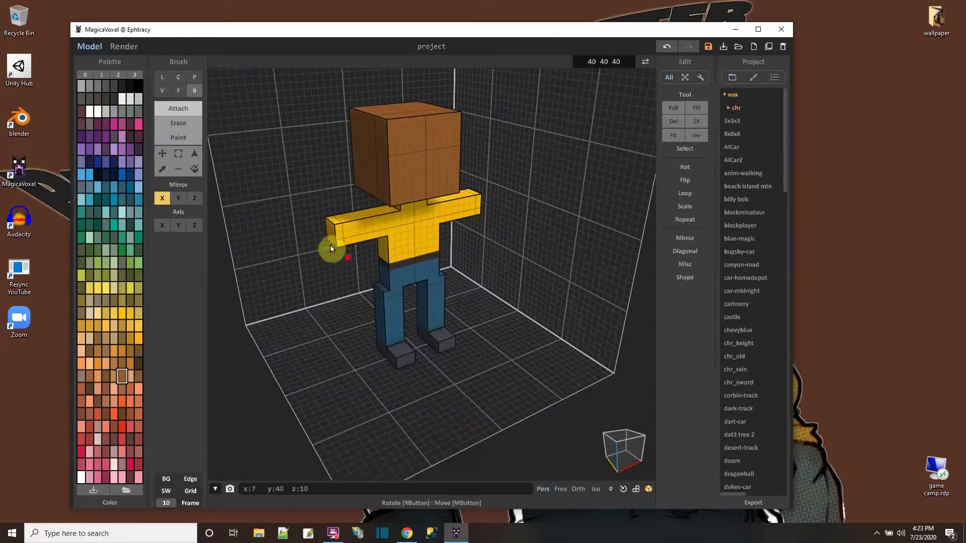
{"action": "left_click", "coordinate": [163, 91]}
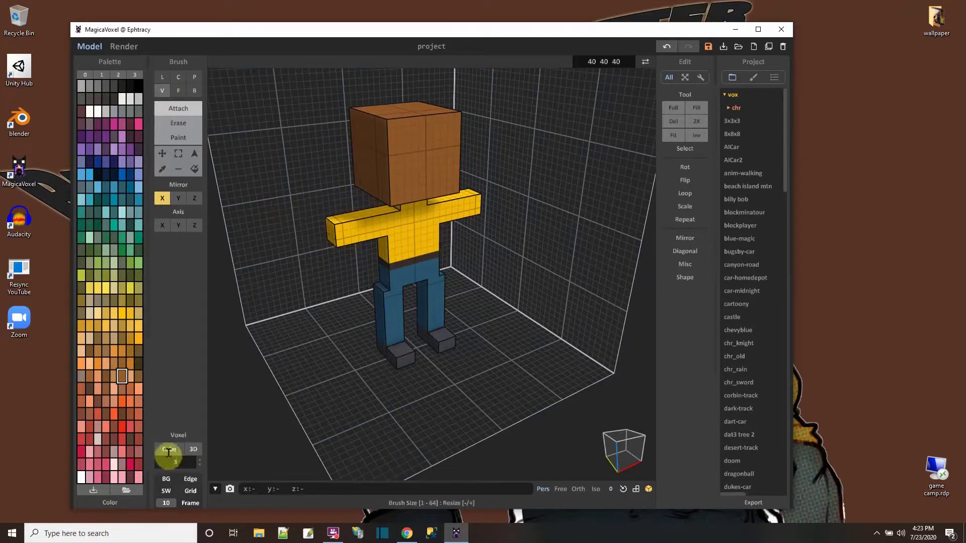
{"action": "left_click", "coordinate": [331, 240]}
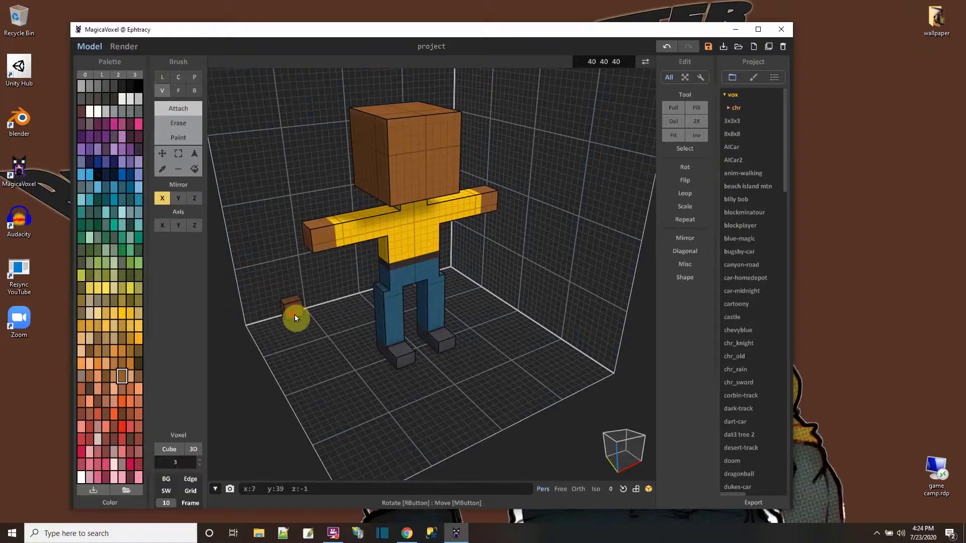
{"action": "right_click_drag", "start_coordinate": [388, 291], "coordinate": [246, 311]}
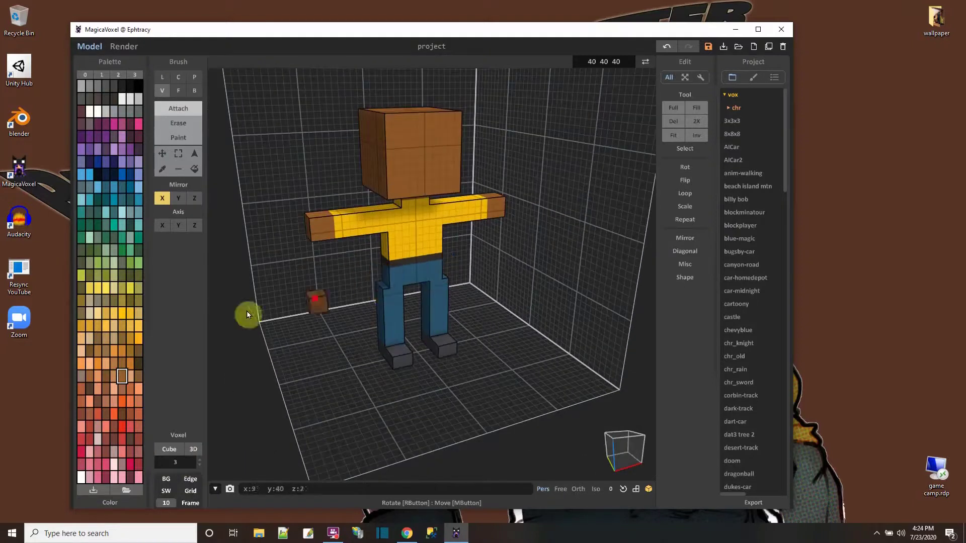
Box-paint a light grey buckle on the belt front, undoing the stray added voxels.
{"action": "left_click", "coordinate": [106, 111]}
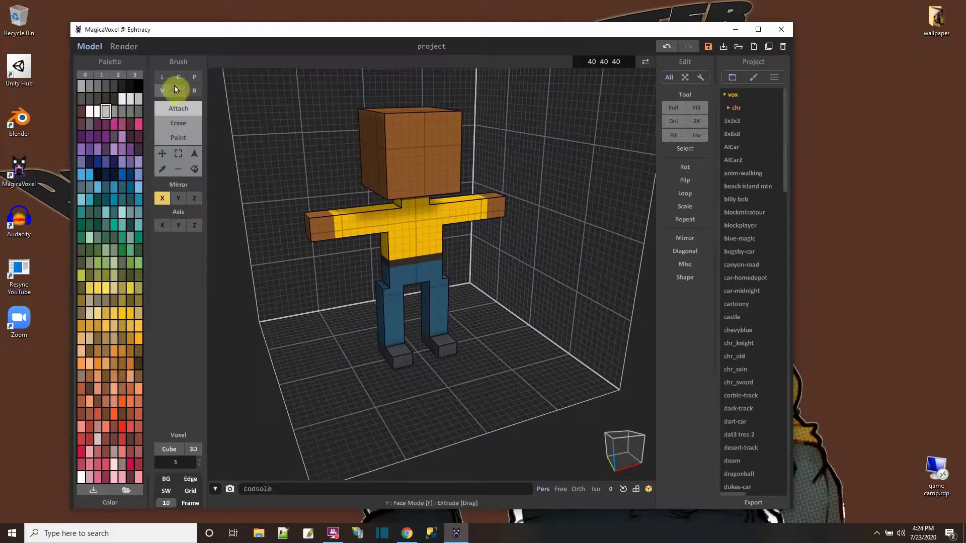
{"action": "left_click", "coordinate": [194, 90]}
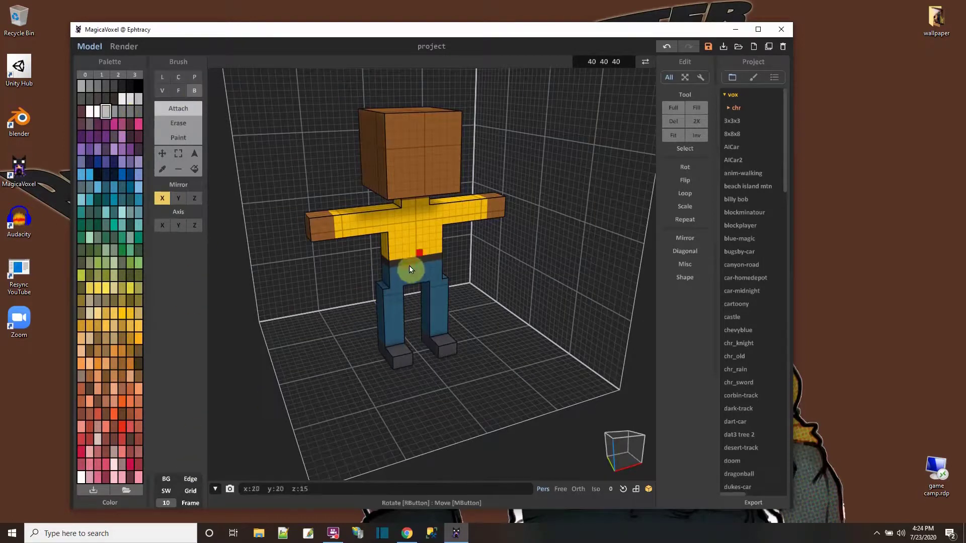
{"action": "scroll", "coordinate": [410, 267], "scroll_direction": "up", "scroll_amount": 2}
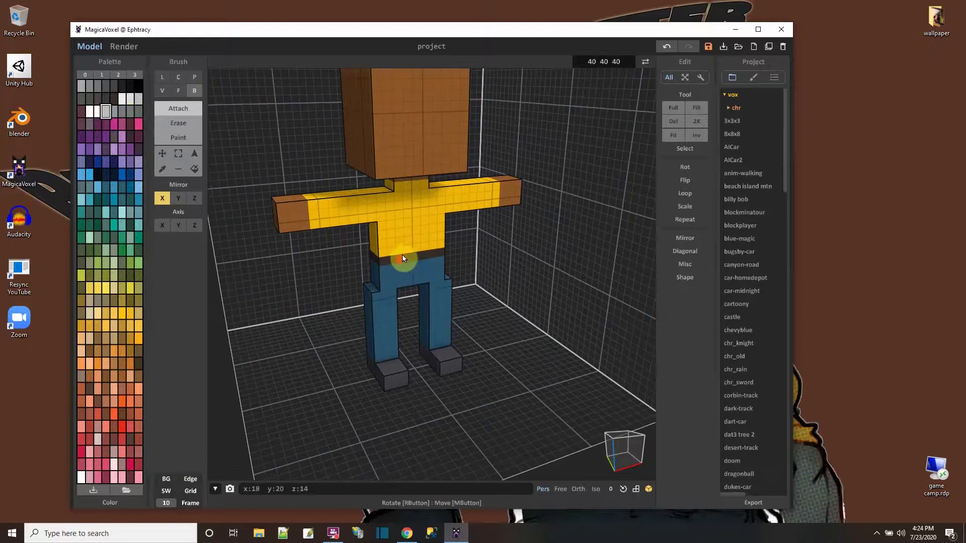
{"action": "left_click", "coordinate": [400, 254]}
{"action": "key", "text": "ctrl+z"}
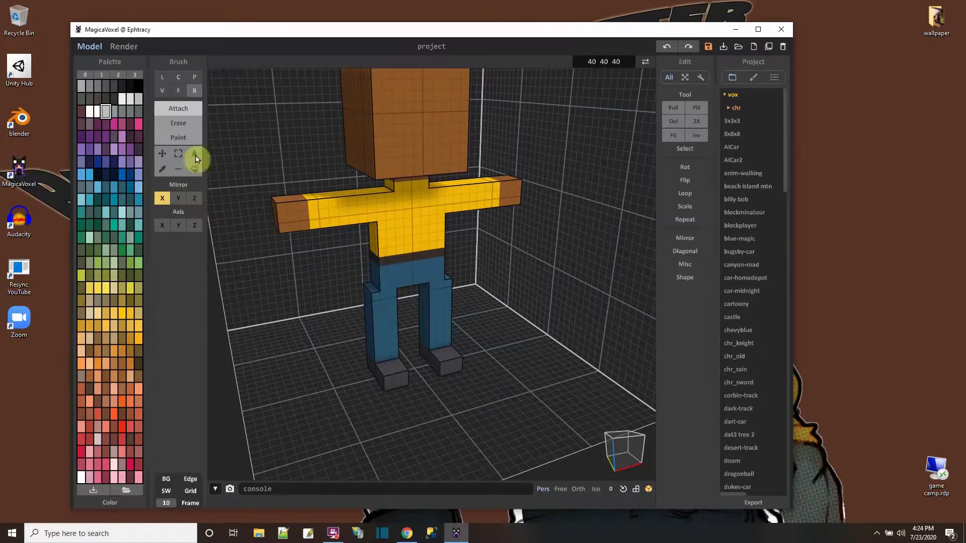
{"action": "left_click", "coordinate": [178, 138]}
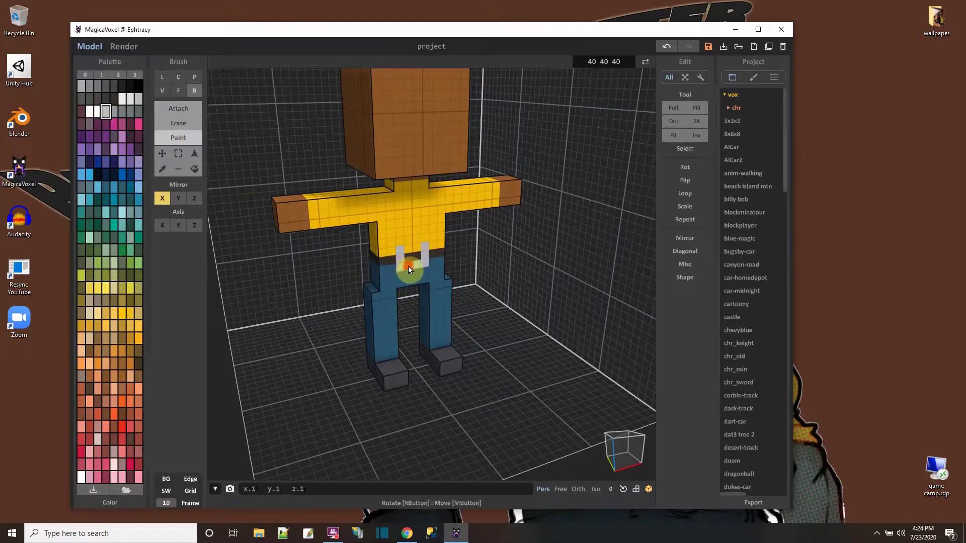
{"action": "left_click", "coordinate": [452, 289]}
{"action": "scroll", "coordinate": [422, 153], "scroll_direction": "down", "scroll_amount": 5}
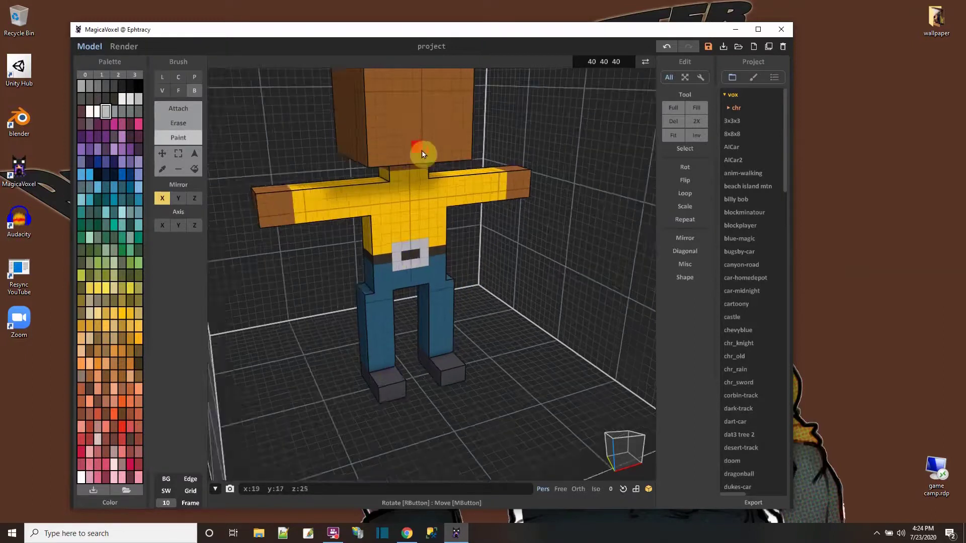
{"action": "right_click_drag", "start_coordinate": [422, 153], "coordinate": [399, 166]}
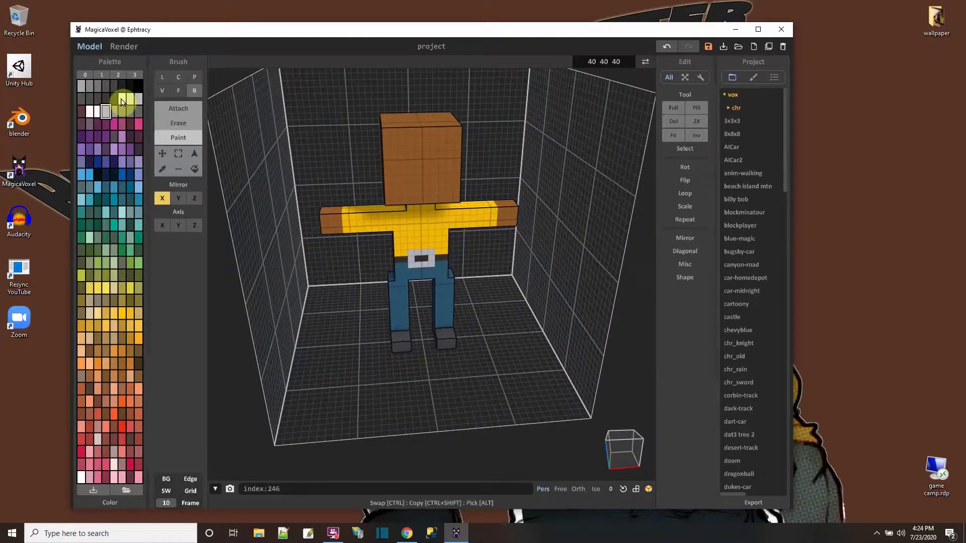
Paint two square white eyes on the head's front face with a size 3 cube brush.
{"action": "left_click", "coordinate": [121, 100]}
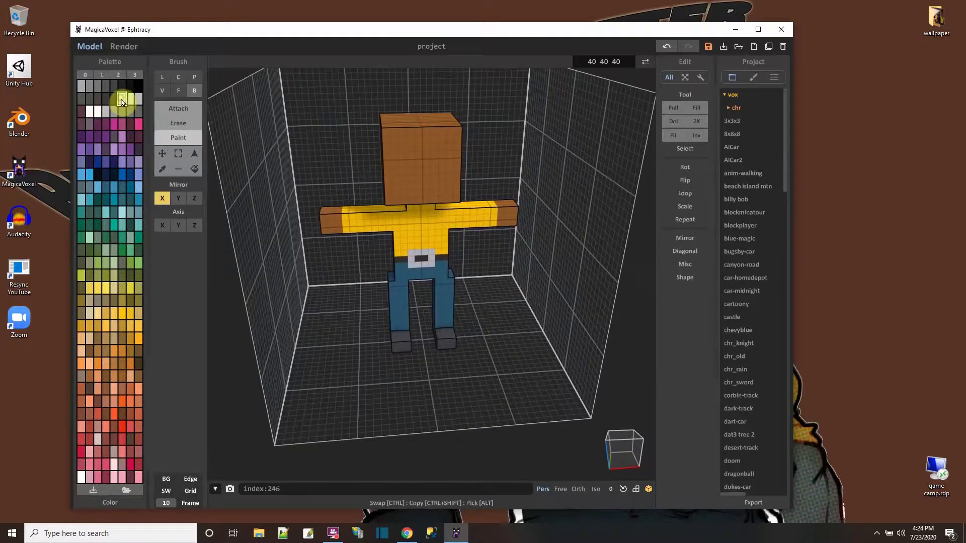
{"action": "left_click", "coordinate": [162, 92]}
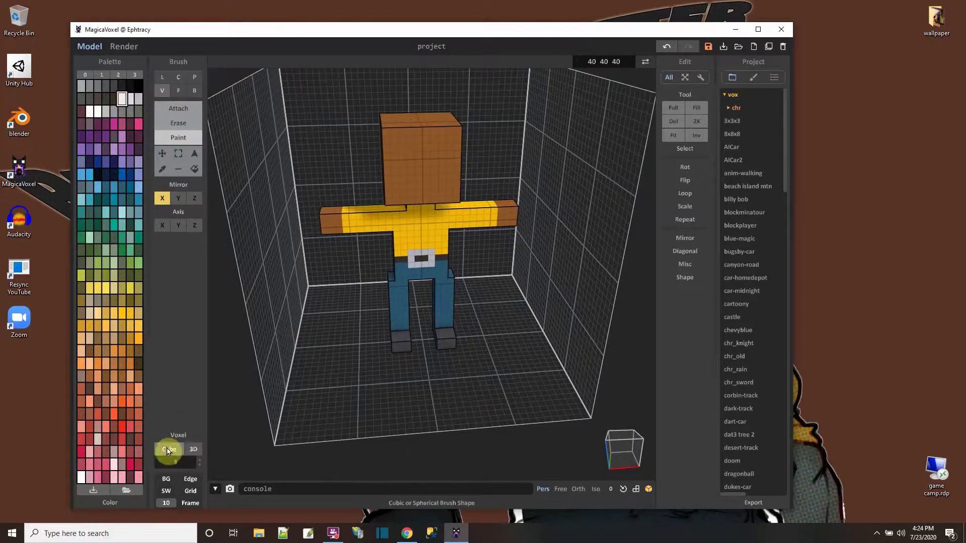
{"action": "left_click", "coordinate": [402, 157]}
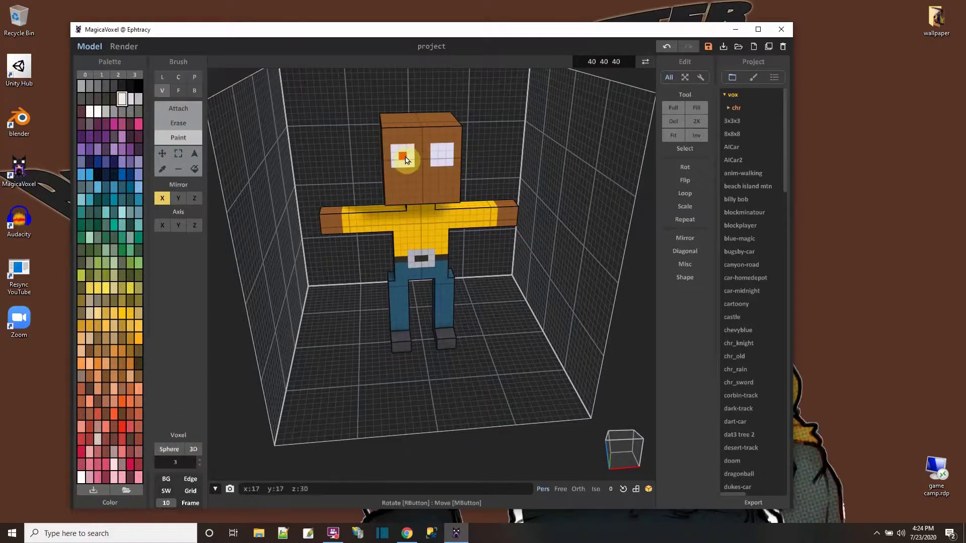
{"action": "key", "text": "ctrl+z"}
{"action": "left_click", "coordinate": [169, 449]}
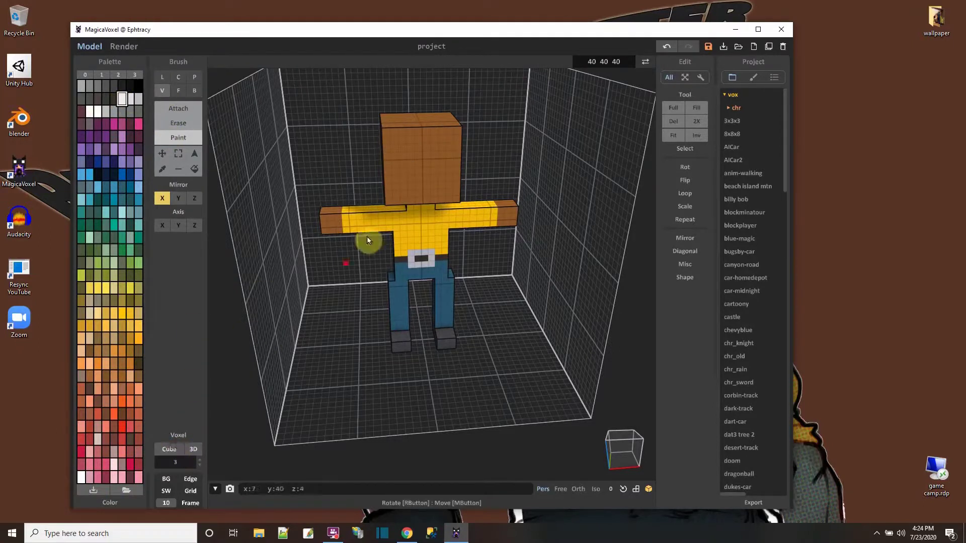
{"action": "left_click", "coordinate": [408, 159]}
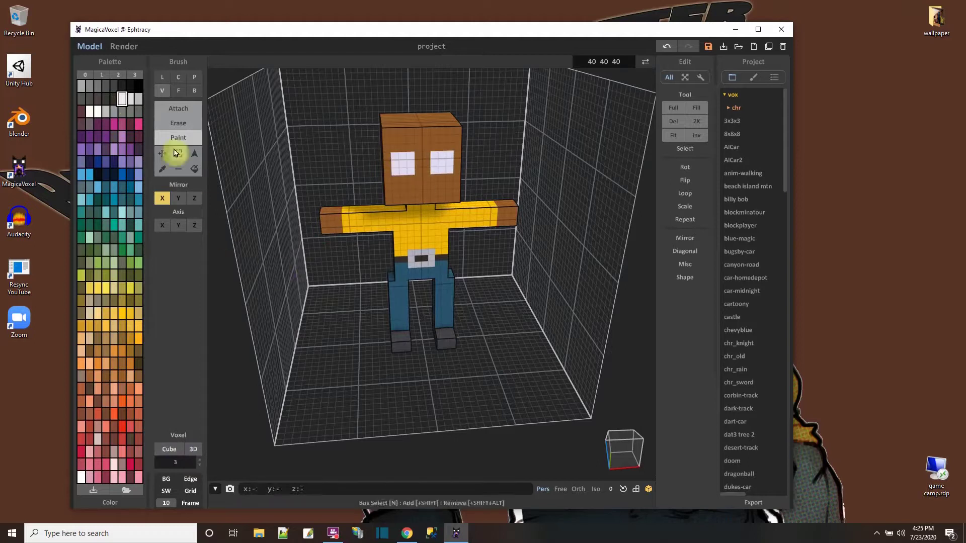
Box-paint pink pupils into both white eyes.
{"action": "left_click", "coordinate": [138, 124]}
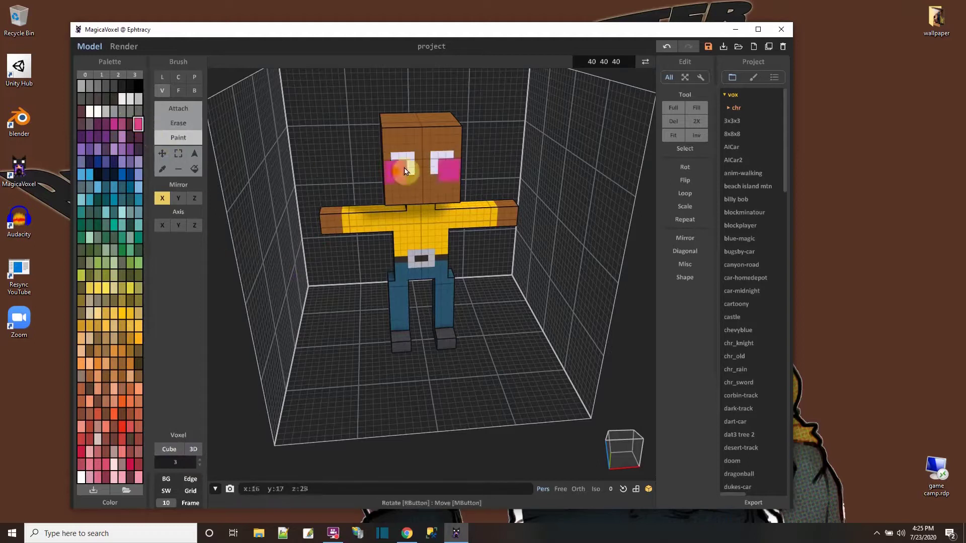
{"action": "left_click", "coordinate": [194, 91]}
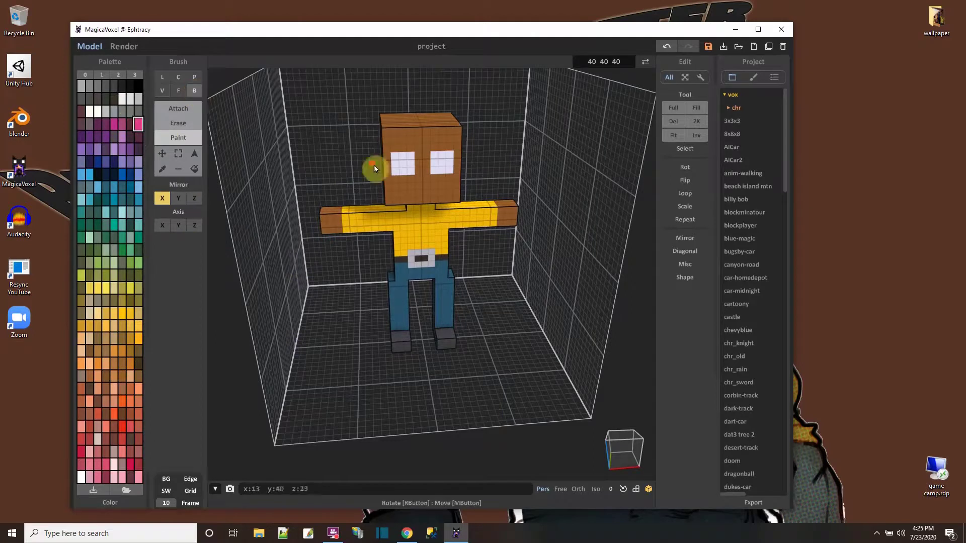
{"action": "left_click", "coordinate": [405, 170]}
Inspect the T-posed character from several angles, then click into the Edit panel's Scale field.
{"action": "mouse_move", "coordinate": [360, 303]}
{"action": "right_mouse_down"}
{"action": "mouse_move", "coordinate": [400, 370]}
{"action": "mouse_move", "coordinate": [322, 357]}
{"action": "right_mouse_up"}
{"action": "right_click_drag", "start_coordinate": [378, 342], "coordinate": [403, 329]}
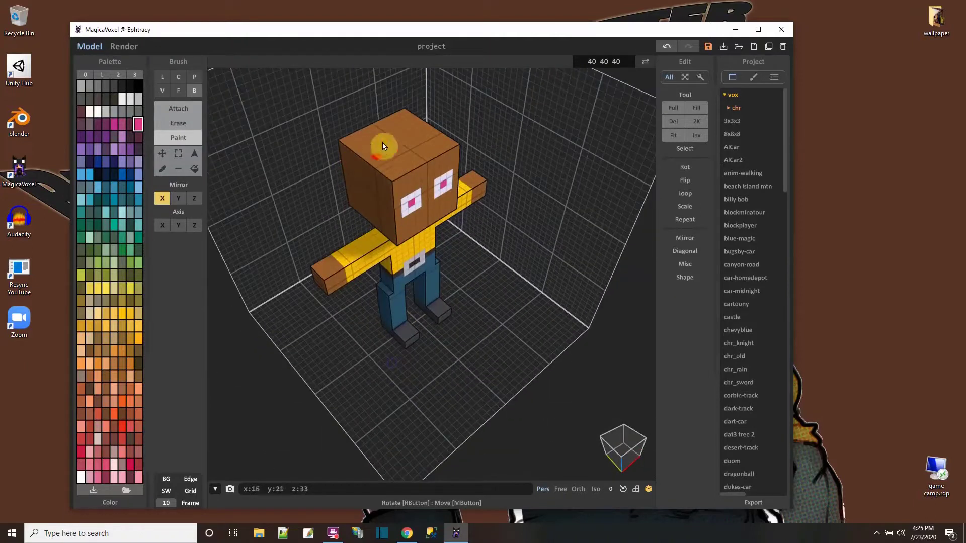
{"action": "right_click_drag", "start_coordinate": [374, 161], "coordinate": [380, 322]}
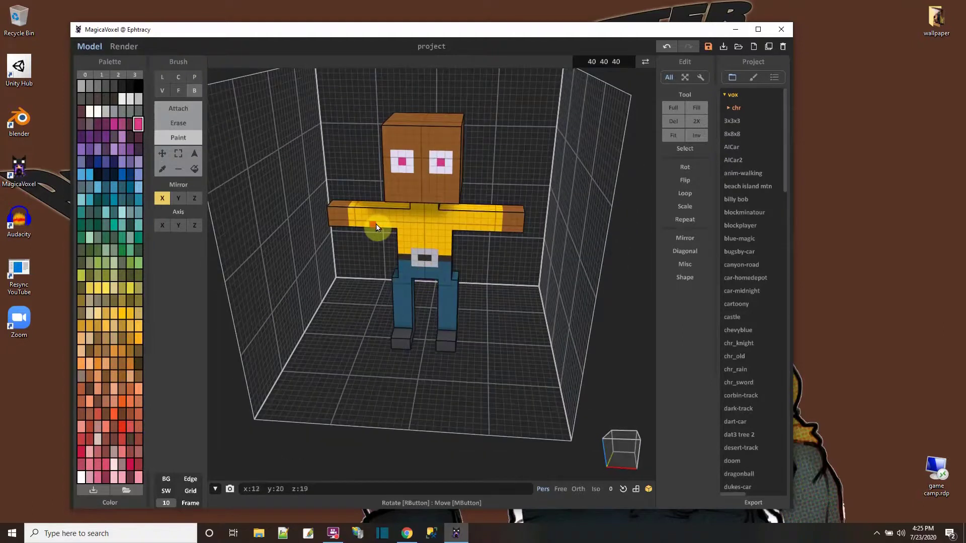
{"action": "left_click", "coordinate": [396, 221]}
{"action": "scroll", "coordinate": [497, 268], "scroll_direction": "down", "scroll_amount": 2}
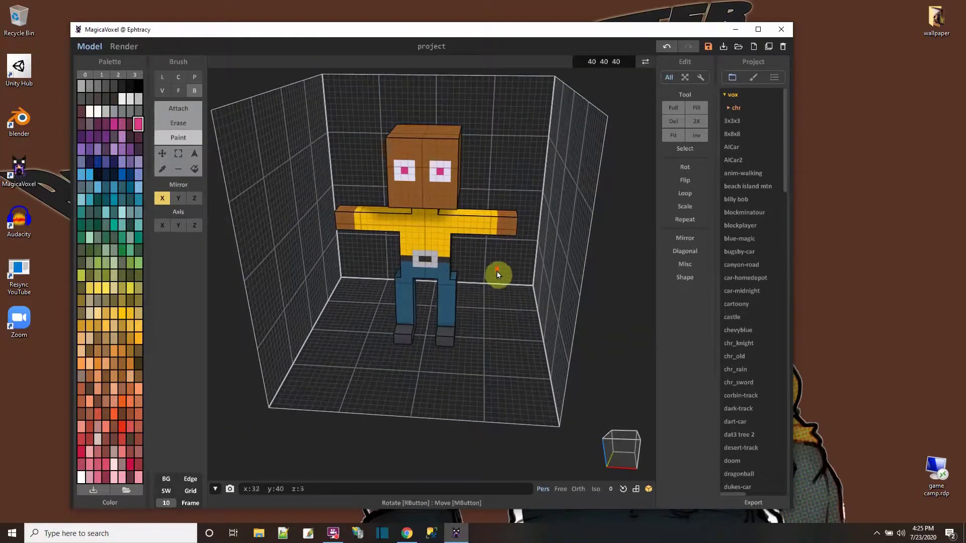
{"action": "right_click_drag", "start_coordinate": [486, 276], "coordinate": [508, 260]}
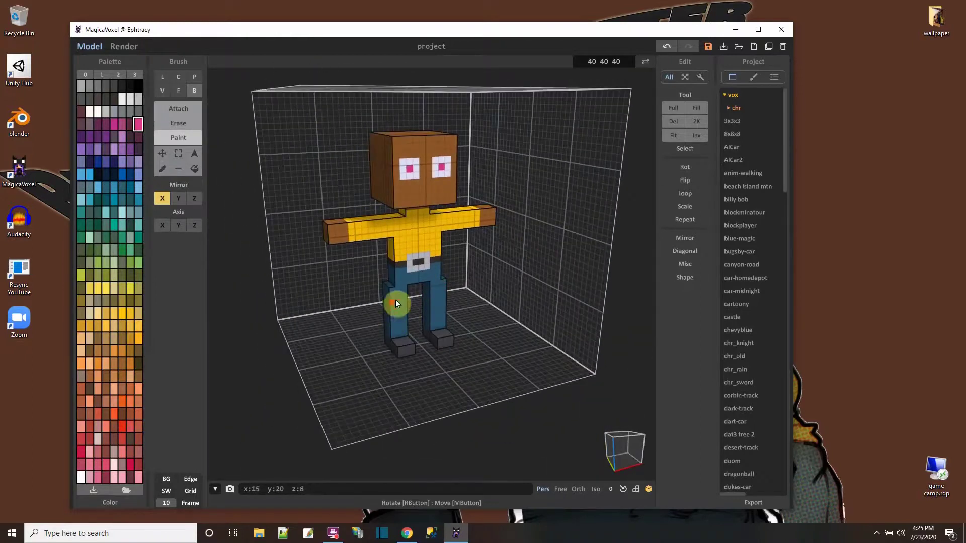
{"action": "left_click", "coordinate": [416, 233]}
{"action": "scroll", "coordinate": [432, 204], "scroll_direction": "up", "scroll_amount": 3}
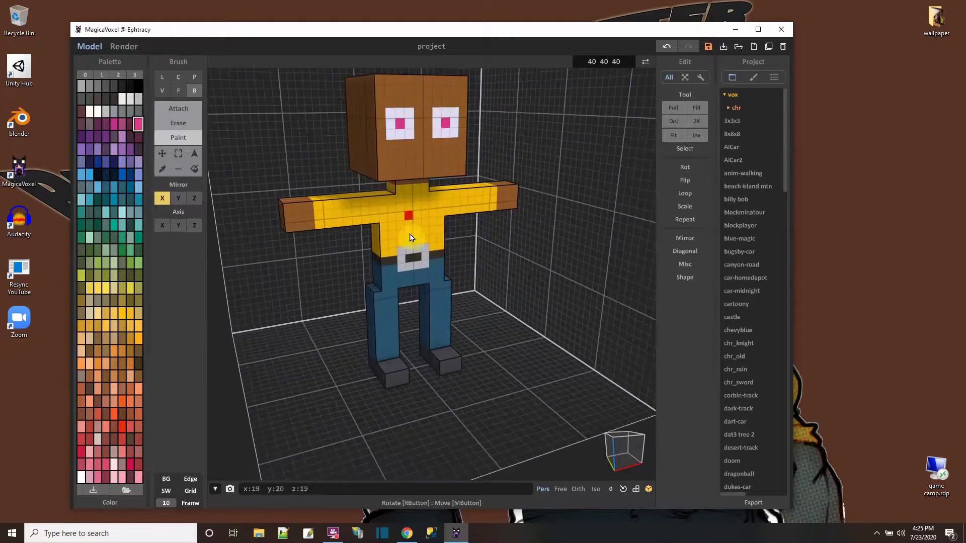
{"action": "scroll", "coordinate": [410, 237], "scroll_direction": "down", "scroll_amount": 1}
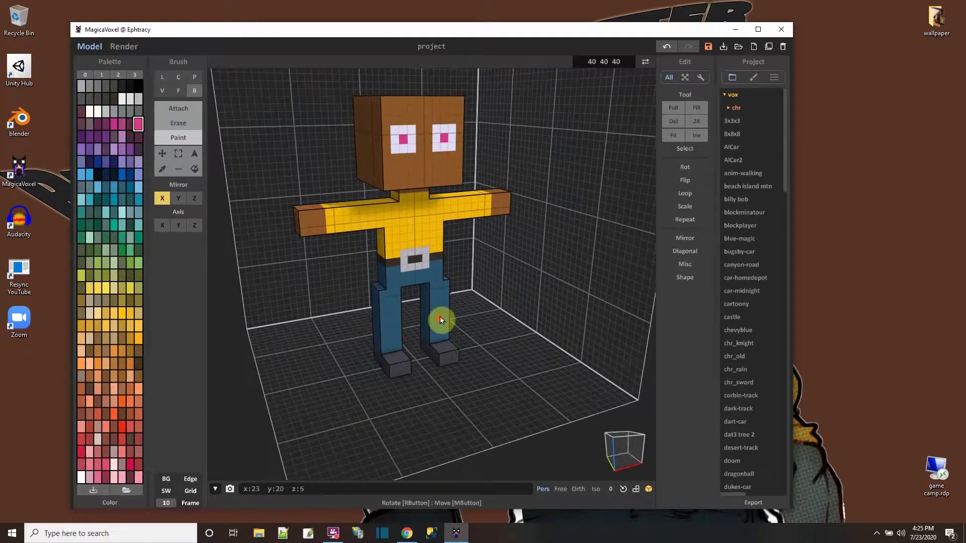
{"action": "right_click_drag", "start_coordinate": [500, 315], "coordinate": [445, 105]}
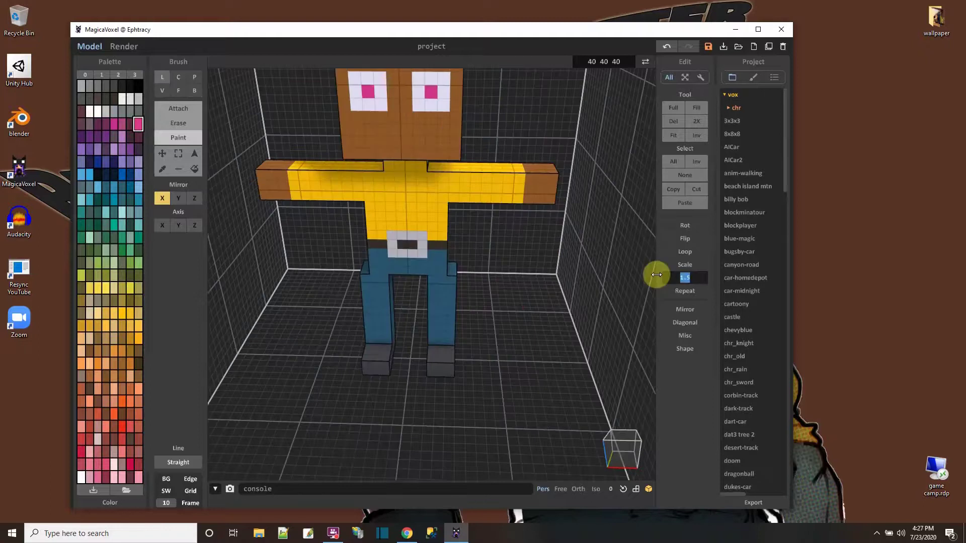
Scale the whole character up by 2.
{"action": "left_click", "coordinate": [657, 274]}
{"action": "key", "text": "Return"}
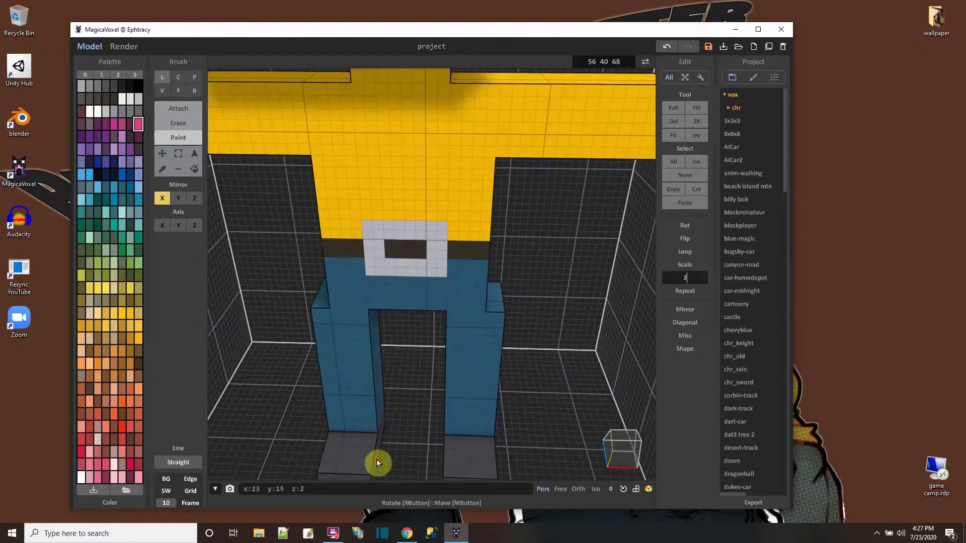
{"action": "scroll", "coordinate": [444, 390], "scroll_direction": "down", "scroll_amount": 8}
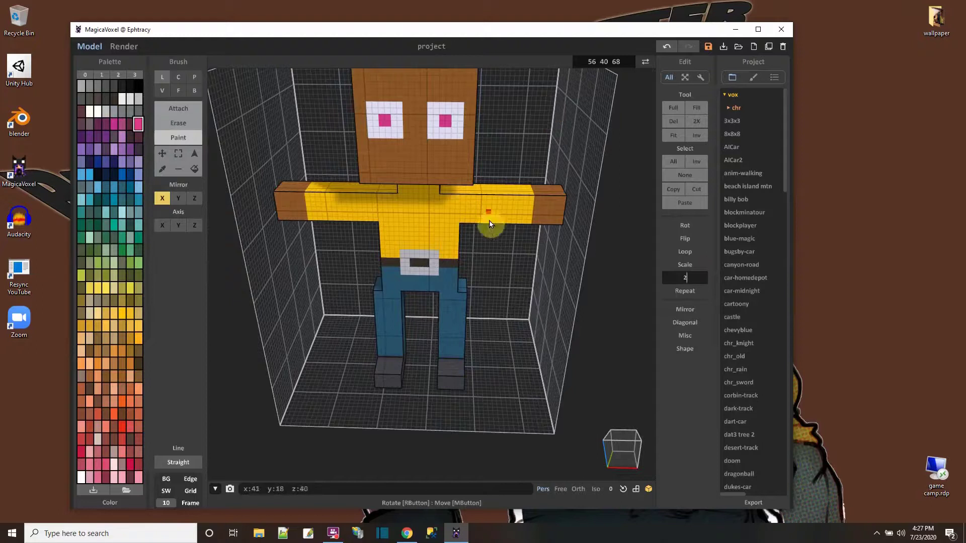
{"action": "mouse_move", "coordinate": [498, 255]}
{"action": "right_mouse_down"}
{"action": "mouse_move", "coordinate": [575, 250]}
{"action": "mouse_move", "coordinate": [486, 250]}
{"action": "mouse_move", "coordinate": [515, 236]}
{"action": "mouse_move", "coordinate": [473, 221]}
{"action": "right_mouse_up"}
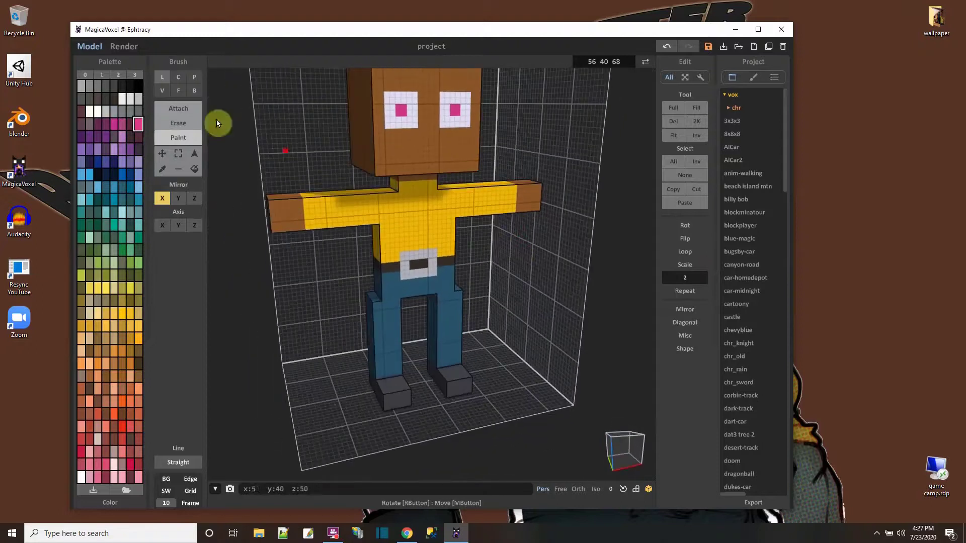
Erase mirrored gaps across both arms.
{"action": "left_click", "coordinate": [180, 124]}
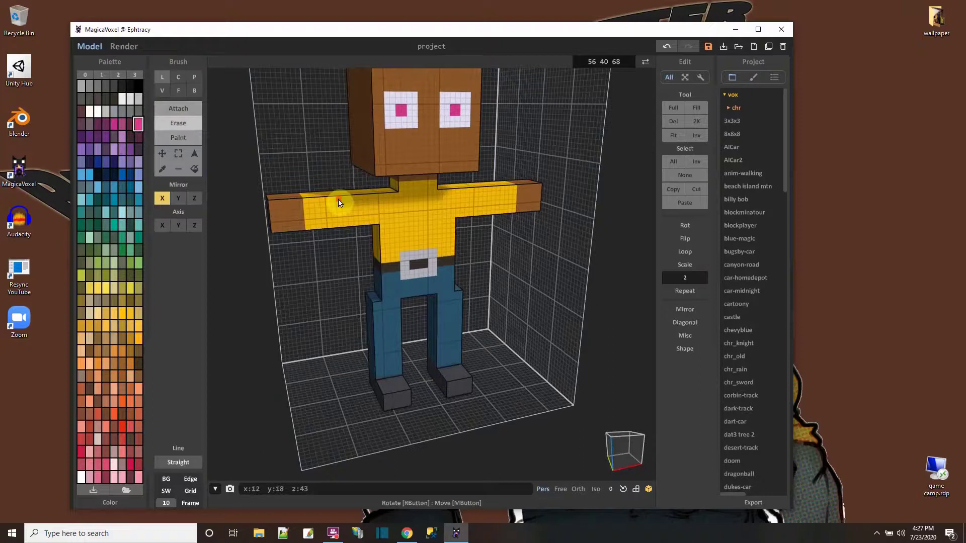
{"action": "left_click_drag", "start_coordinate": [339, 202], "coordinate": [340, 224]}
{"action": "mouse_move", "coordinate": [346, 242]}
{"action": "right_mouse_down"}
{"action": "mouse_move", "coordinate": [413, 311]}
{"action": "mouse_move", "coordinate": [517, 231]}
{"action": "right_mouse_up"}
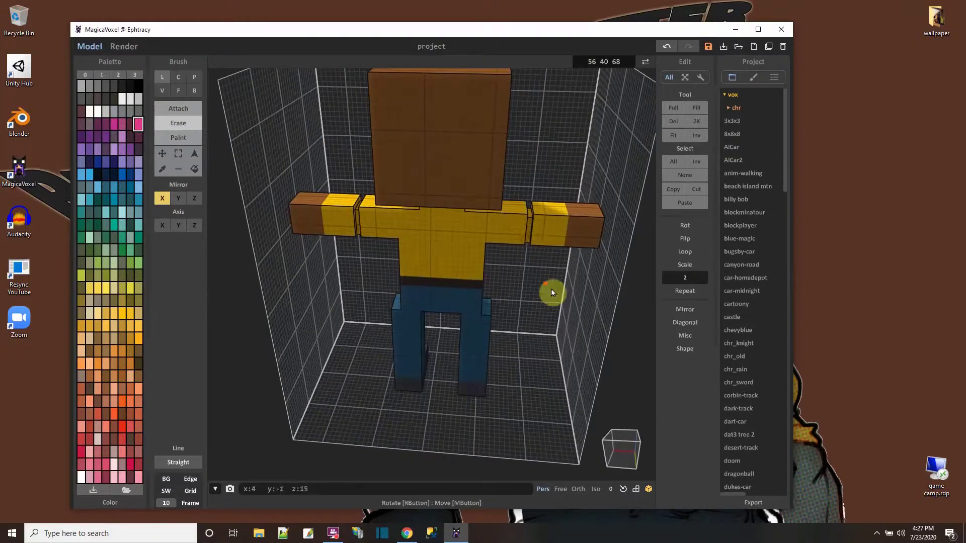
{"action": "right_click_drag", "start_coordinate": [554, 291], "coordinate": [404, 246]}
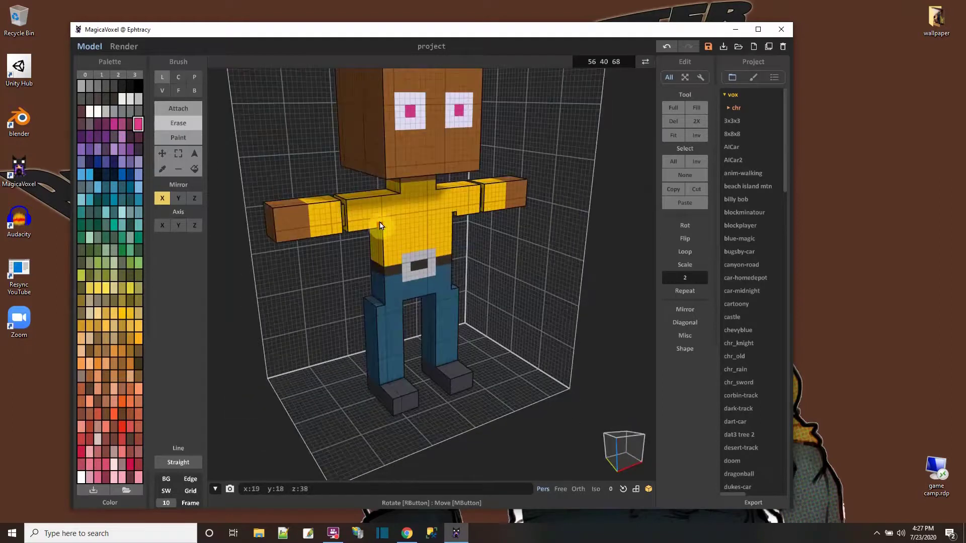
{"action": "mouse_move", "coordinate": [381, 204]}
{"action": "right_mouse_down"}
{"action": "mouse_move", "coordinate": [438, 258]}
{"action": "mouse_move", "coordinate": [478, 247]}
{"action": "mouse_move", "coordinate": [459, 229]}
{"action": "mouse_move", "coordinate": [466, 206]}
{"action": "mouse_move", "coordinate": [466, 235]}
{"action": "mouse_move", "coordinate": [425, 211]}
{"action": "mouse_move", "coordinate": [371, 218]}
{"action": "mouse_move", "coordinate": [348, 239]}
{"action": "mouse_move", "coordinate": [334, 231]}
{"action": "mouse_move", "coordinate": [375, 196]}
{"action": "right_mouse_up"}
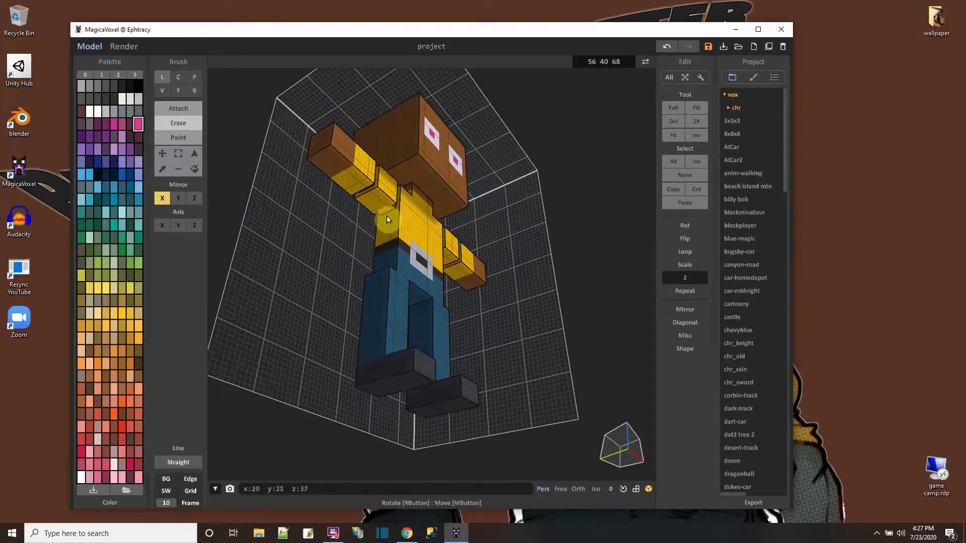
{"action": "right_click_drag", "start_coordinate": [387, 214], "coordinate": [351, 235]}
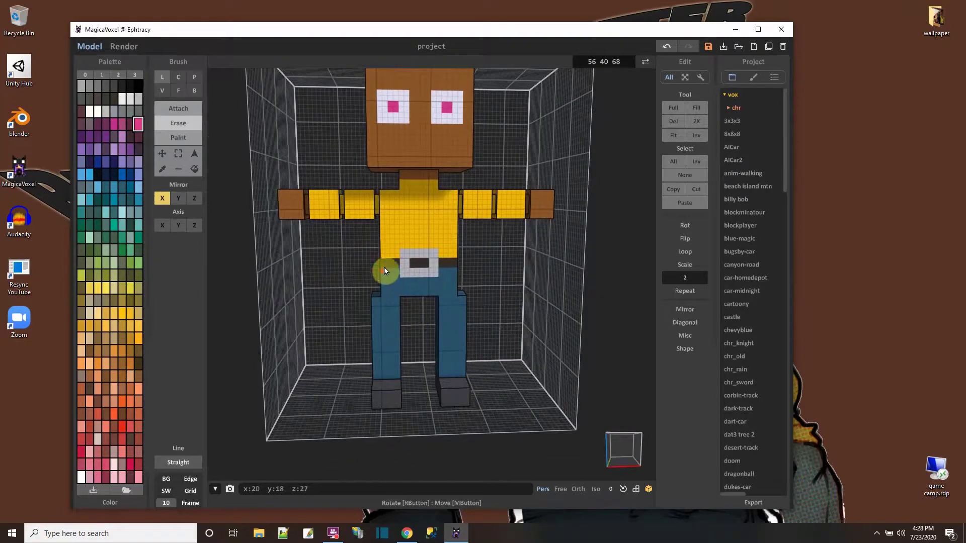
Erase the waist row beside the belt and voxels at the tops of the legs.
{"action": "left_click_drag", "start_coordinate": [383, 257], "coordinate": [407, 260]}
{"action": "right_click_drag", "start_coordinate": [423, 261], "coordinate": [333, 293]}
{"action": "left_click_drag", "start_coordinate": [384, 296], "coordinate": [402, 297]}
{"action": "mouse_move", "coordinate": [401, 297]}
{"action": "right_mouse_down"}
{"action": "mouse_move", "coordinate": [491, 317]}
{"action": "mouse_move", "coordinate": [409, 307]}
{"action": "right_mouse_up"}
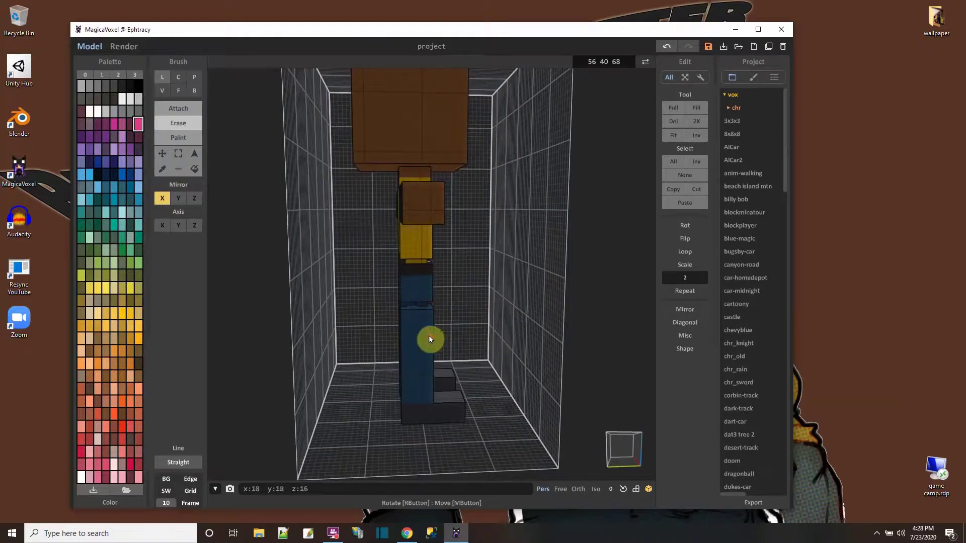
Undo the last erase and fill voxels back along the waist's lower edge.
{"action": "scroll", "coordinate": [424, 325], "scroll_direction": "up", "scroll_amount": 3}
{"action": "key", "text": "ctrl+z"}
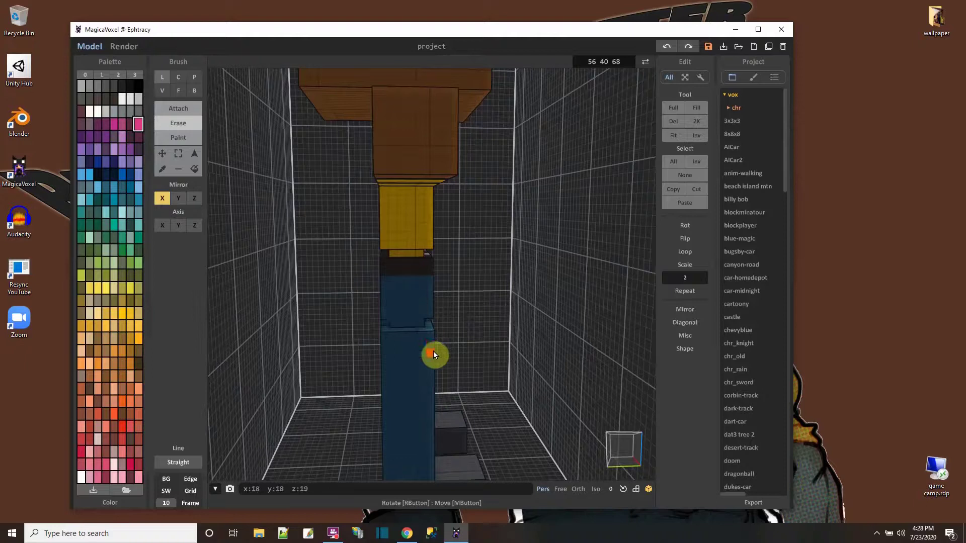
{"action": "right_click_drag", "start_coordinate": [433, 353], "coordinate": [467, 336]}
{"action": "left_click", "coordinate": [354, 335]}
{"action": "scroll", "coordinate": [466, 345], "scroll_direction": "up", "scroll_amount": 3}
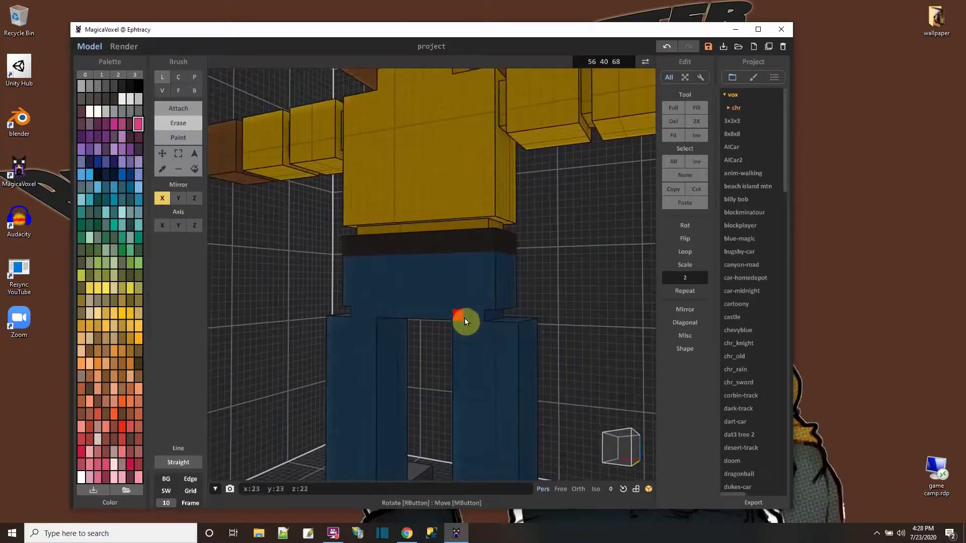
{"action": "left_click_drag", "start_coordinate": [481, 321], "coordinate": [453, 319]}
{"action": "right_click_drag", "start_coordinate": [452, 316], "coordinate": [397, 358]}
Erase a row across both legs to split them at the knees.
{"action": "scroll", "coordinate": [345, 374], "scroll_direction": "down", "scroll_amount": 3}
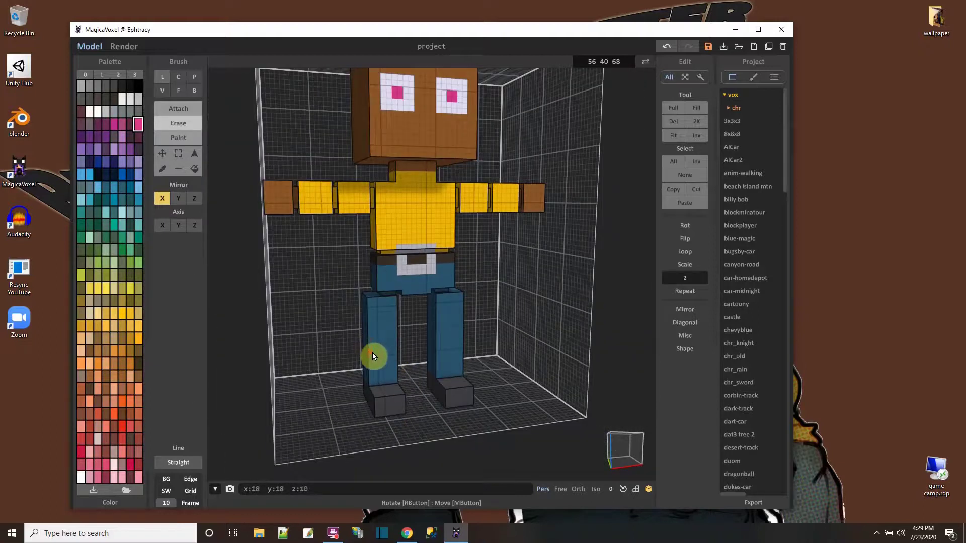
{"action": "left_click_drag", "start_coordinate": [372, 352], "coordinate": [394, 351]}
{"action": "mouse_move", "coordinate": [395, 351]}
{"action": "right_mouse_down"}
{"action": "mouse_move", "coordinate": [448, 358]}
{"action": "mouse_move", "coordinate": [387, 365]}
{"action": "mouse_move", "coordinate": [472, 367]}
{"action": "mouse_move", "coordinate": [447, 373]}
{"action": "mouse_move", "coordinate": [409, 357]}
{"action": "right_mouse_up"}
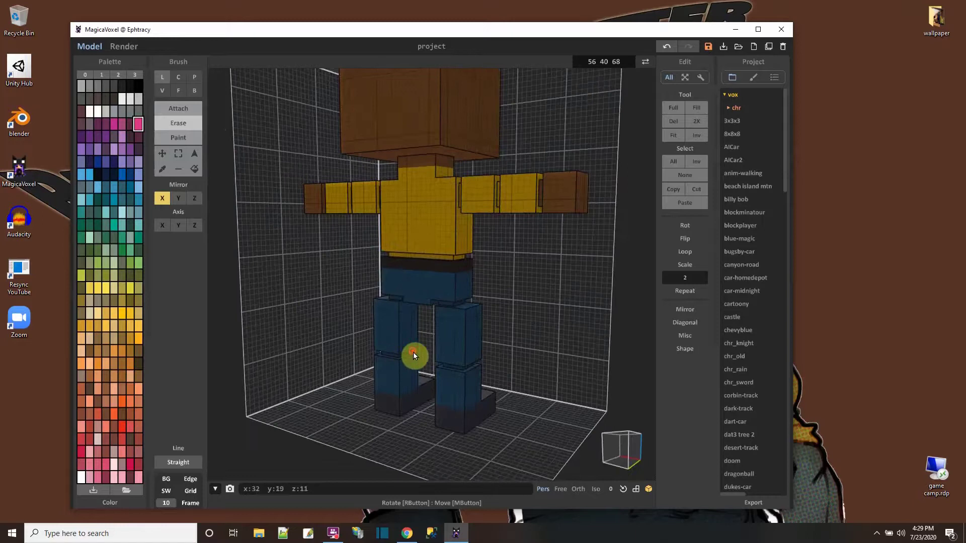
{"action": "right_click_drag", "start_coordinate": [485, 345], "coordinate": [380, 351]}
{"action": "scroll", "coordinate": [380, 351], "scroll_direction": "up", "scroll_amount": 3}
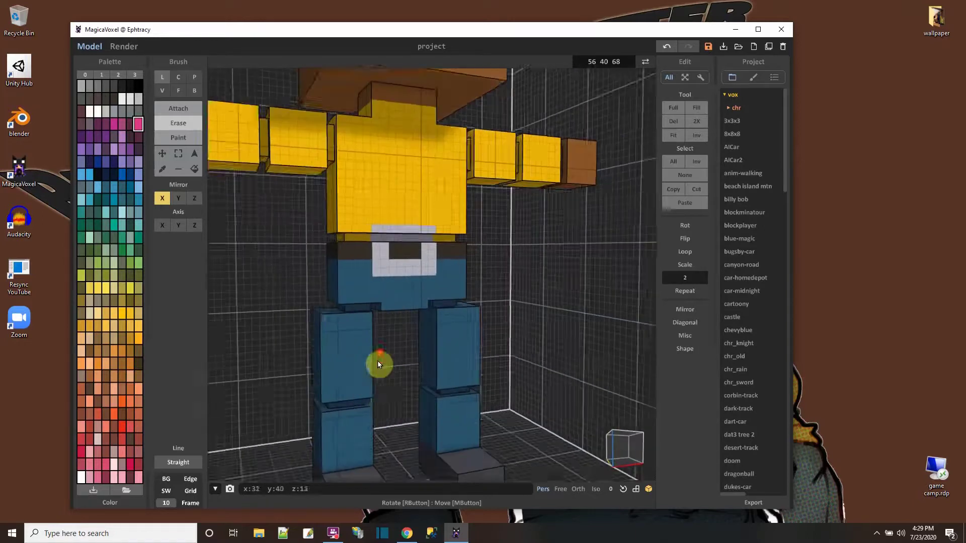
{"action": "right_click_drag", "start_coordinate": [387, 385], "coordinate": [368, 422]}
{"action": "right_click_drag", "start_coordinate": [415, 396], "coordinate": [426, 353]}
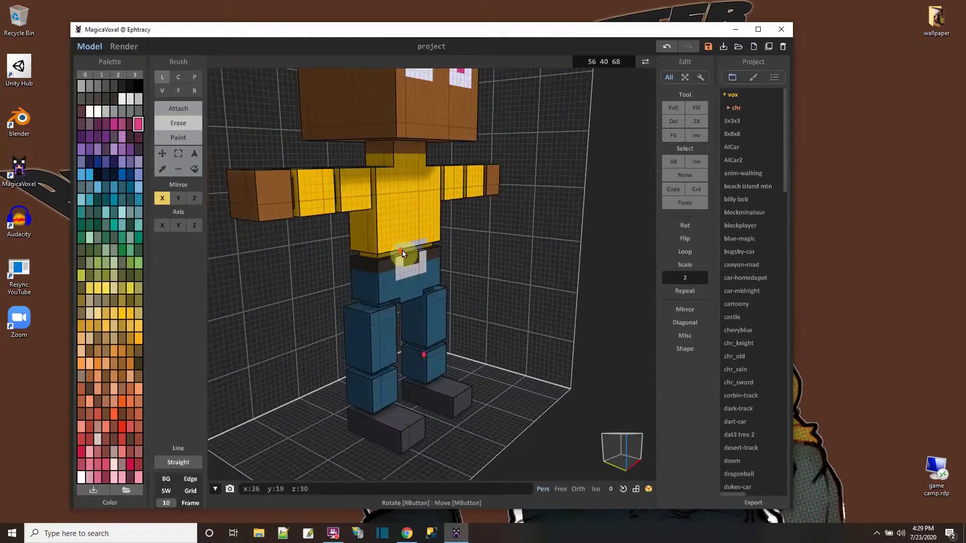
{"action": "right_click_drag", "start_coordinate": [468, 264], "coordinate": [429, 263]}
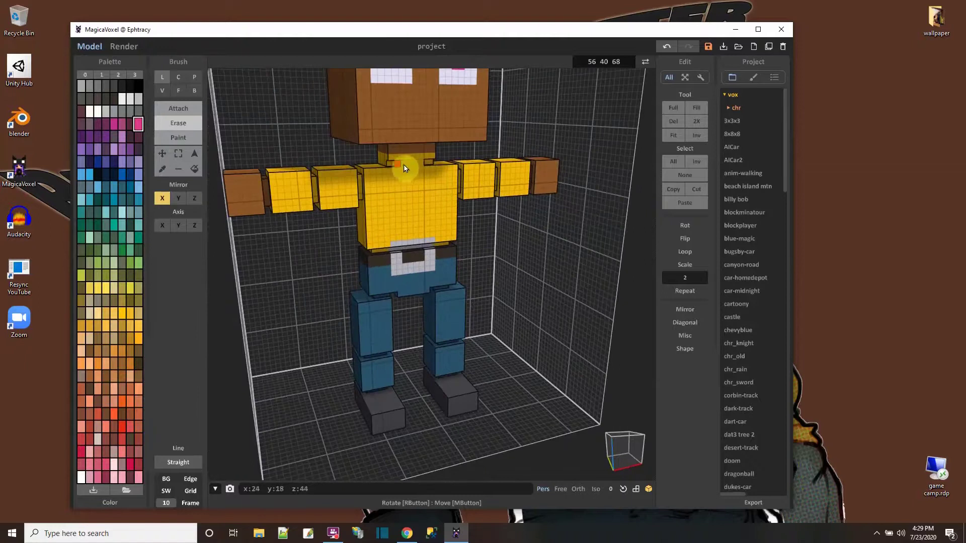
{"action": "right_click_drag", "start_coordinate": [410, 164], "coordinate": [462, 201]}
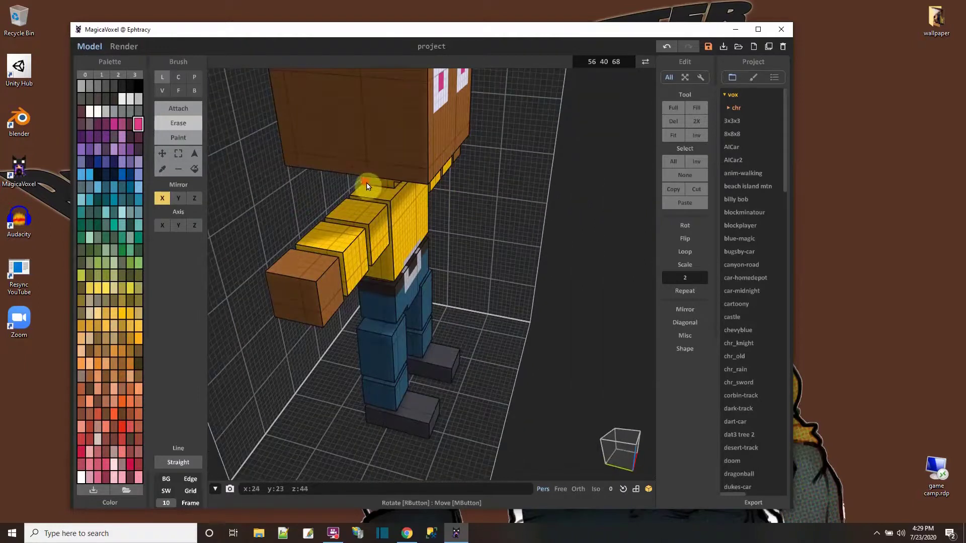
{"action": "right_click_drag", "start_coordinate": [388, 188], "coordinate": [438, 240]}
{"action": "scroll", "coordinate": [422, 173], "scroll_direction": "down", "scroll_amount": 3}
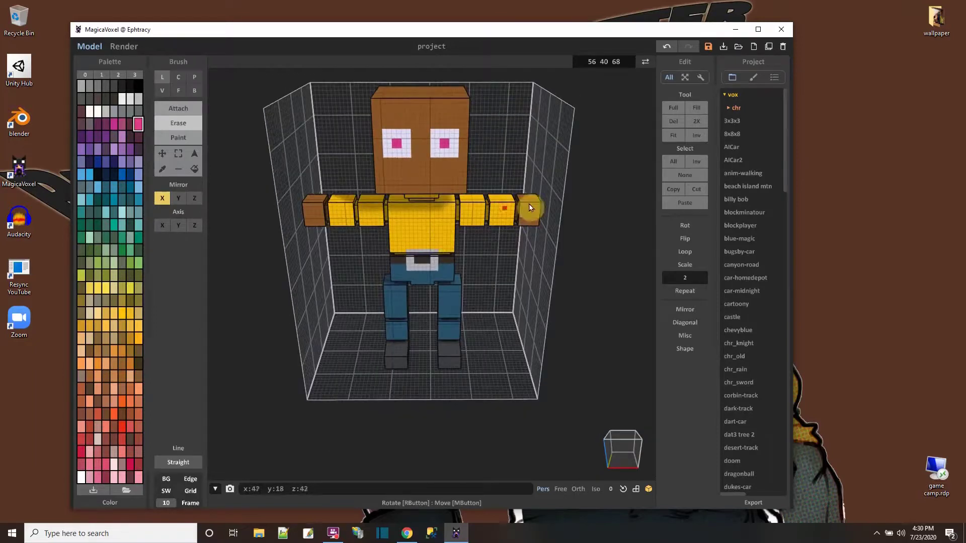
Save the model as a new project named attendant.vox.
{"action": "left_click", "coordinate": [708, 47]}
{"action": "type", "text": "a"}
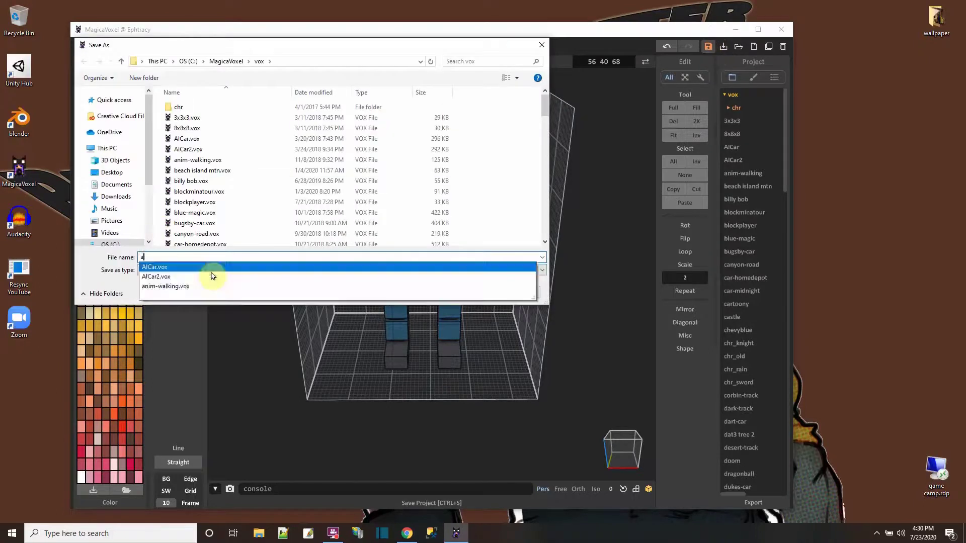
{"action": "type", "text": "ttendant"}
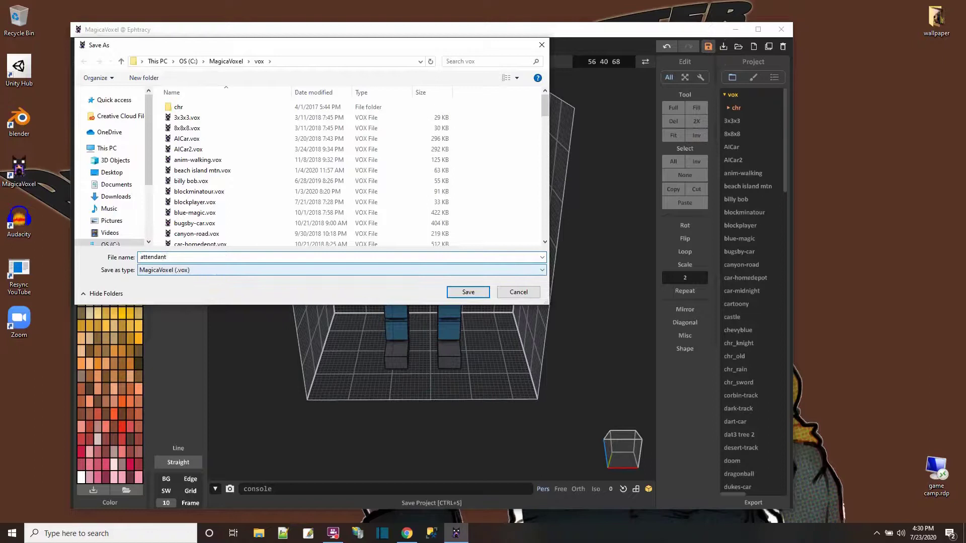
{"action": "key", "text": "Return"}
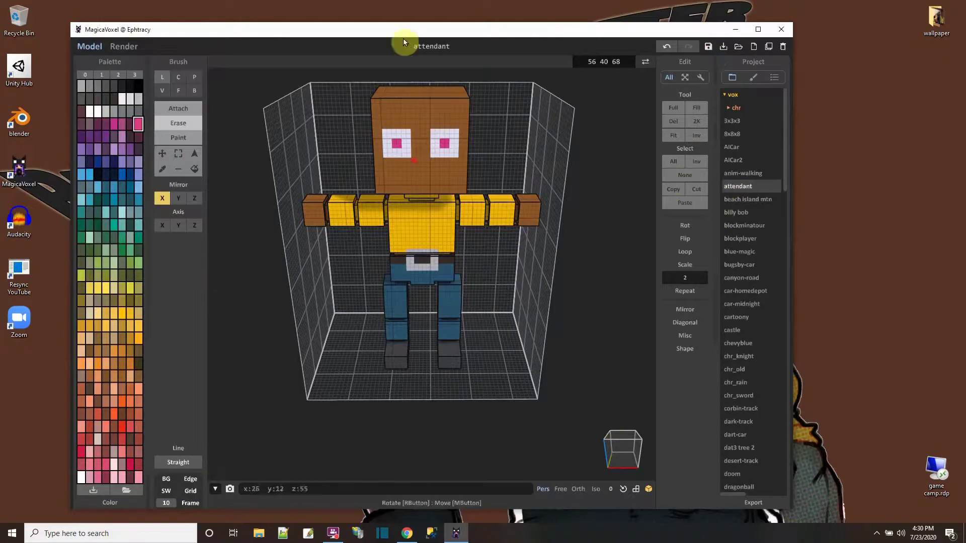
Choose OBJ export and set the Desktop as the destination.
{"action": "left_click_drag", "start_coordinate": [410, 32], "coordinate": [421, 25]}
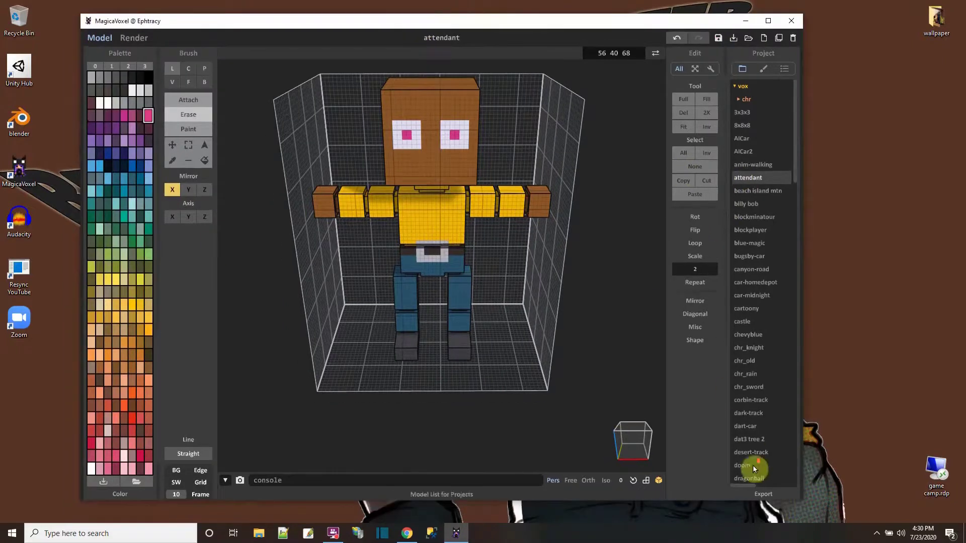
{"action": "scroll", "coordinate": [753, 466], "scroll_direction": "down", "scroll_amount": 2}
{"action": "left_click", "coordinate": [758, 493]}
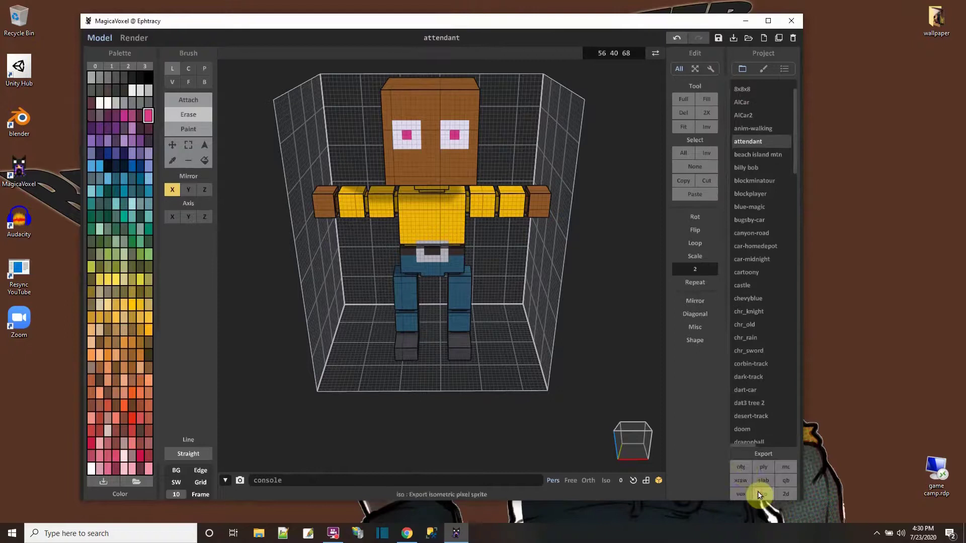
{"action": "left_click", "coordinate": [741, 469]}
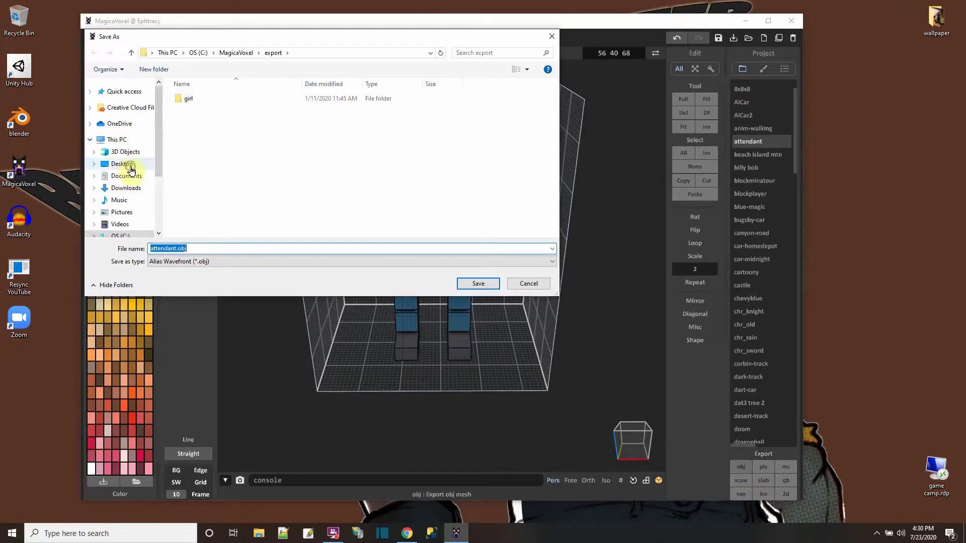
{"action": "left_click", "coordinate": [123, 164]}
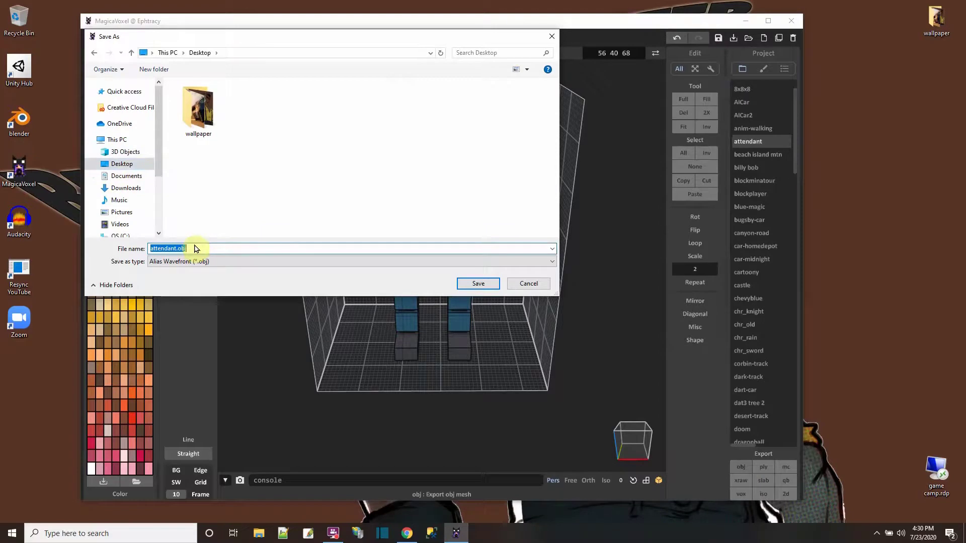
{"action": "type", "text": "a"}
Create an attendant folder on the Desktop and save the OBJ as attendant inside it.
{"action": "left_click", "coordinate": [155, 69]}
{"action": "left_click", "coordinate": [200, 249]}
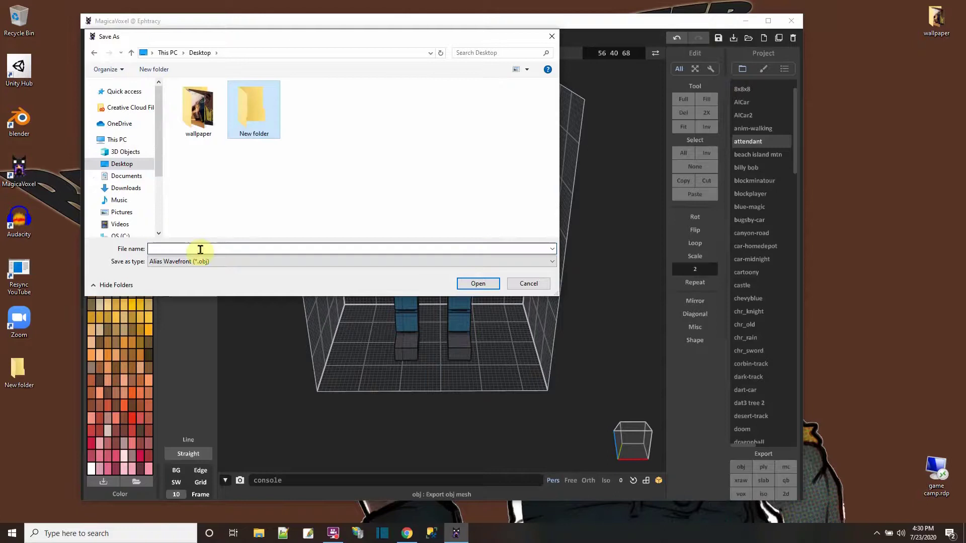
{"action": "left_click", "coordinate": [246, 134]}
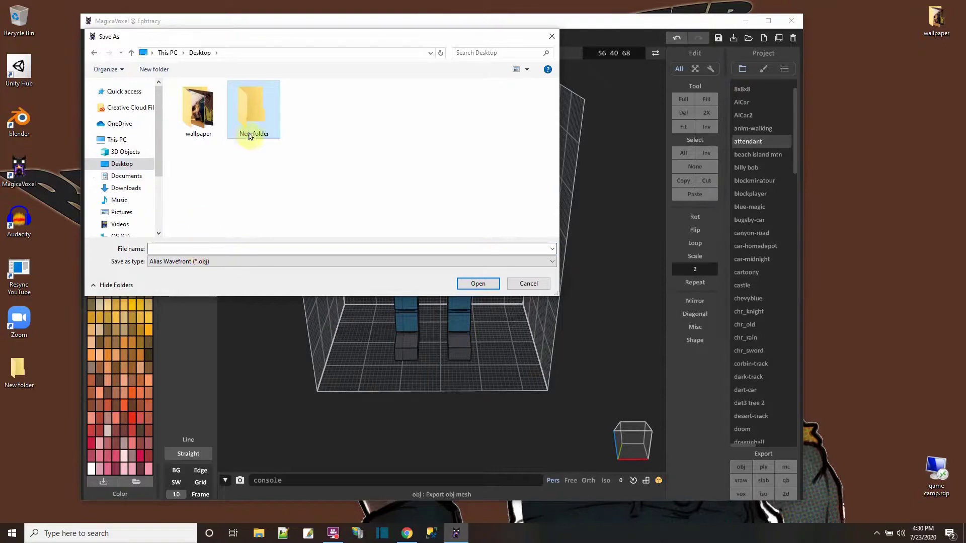
{"action": "type", "text": "attendant"}
{"action": "key", "text": "Return"}
{"action": "double_click", "coordinate": [250, 106]}
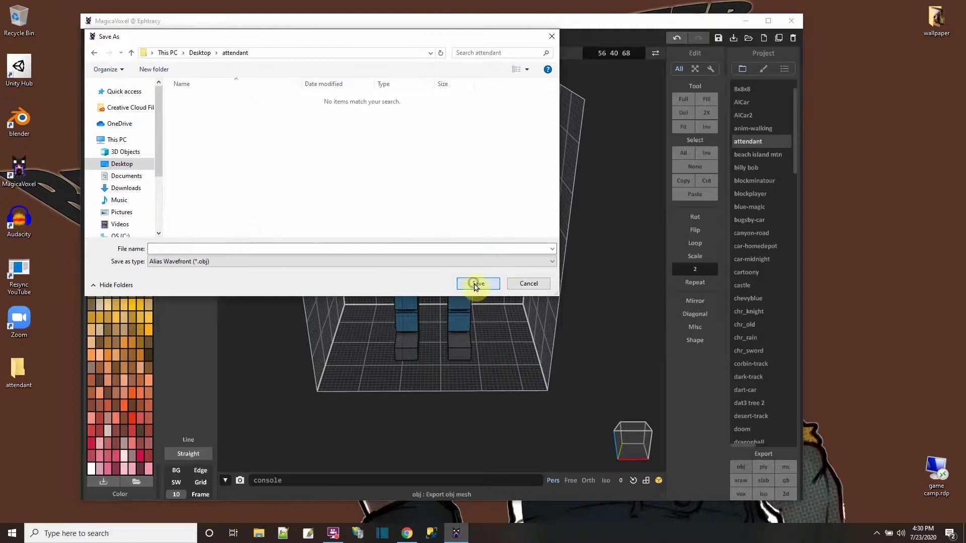
{"action": "left_click", "coordinate": [199, 250]}
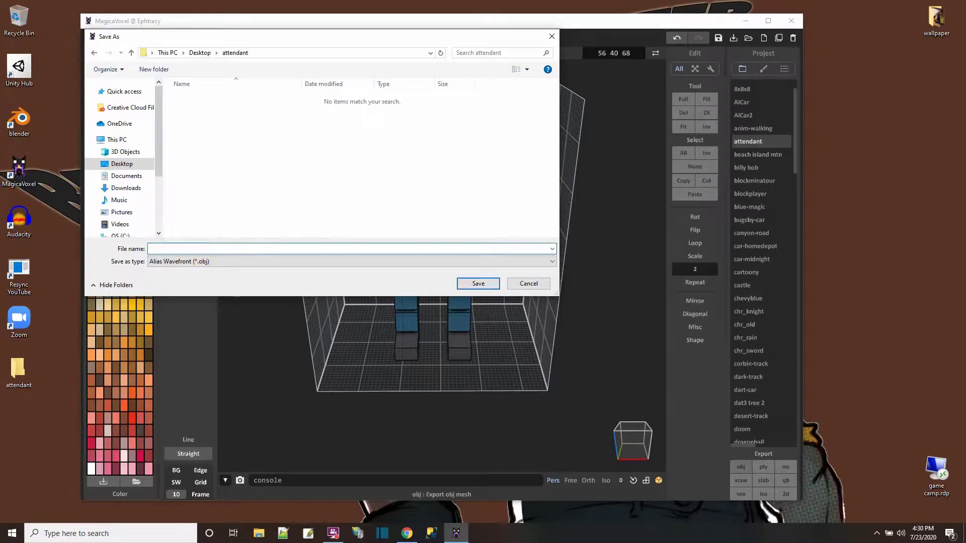
{"action": "type", "text": "attendant"}
{"action": "key", "text": "Return"}
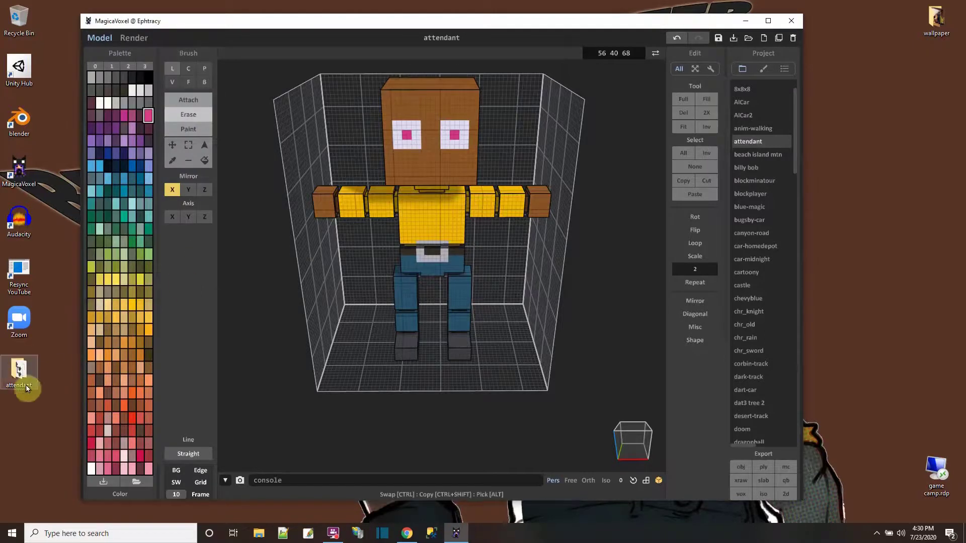
Close MagicaVoxel, open Chrome in a smaller window, and go to mixamo.com.
{"action": "left_click", "coordinate": [791, 23]}
{"action": "left_click", "coordinate": [406, 533]}
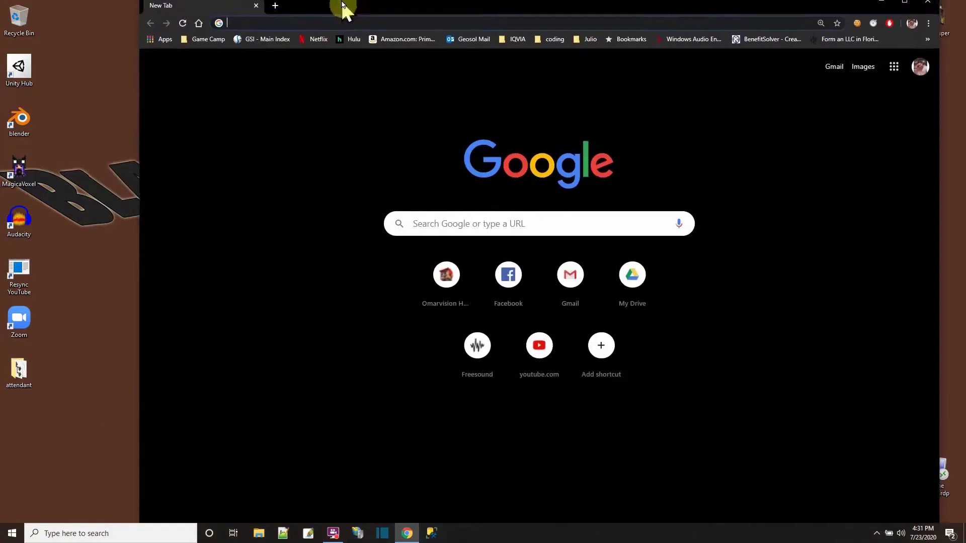
{"action": "left_click_drag", "start_coordinate": [136, 47], "coordinate": [226, 161]}
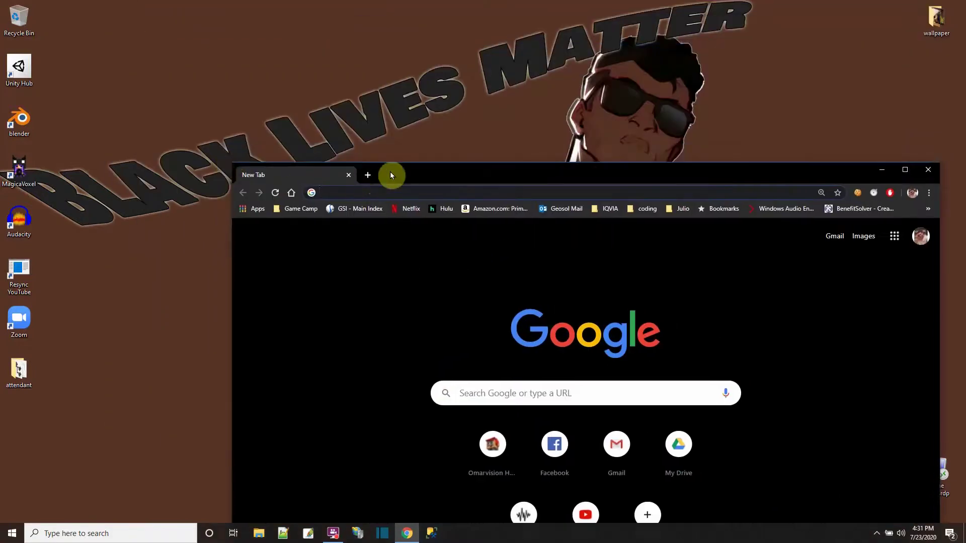
{"action": "left_click_drag", "start_coordinate": [391, 175], "coordinate": [313, 51]}
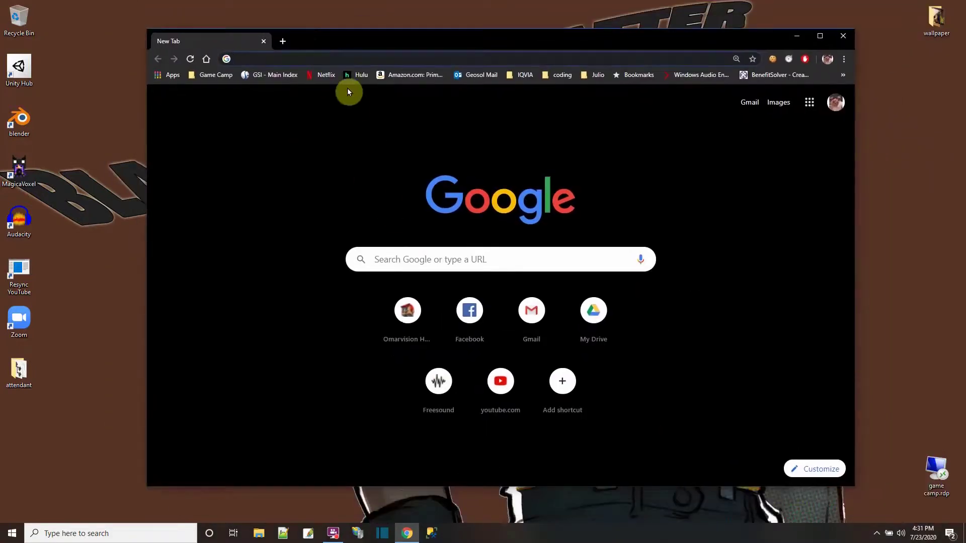
{"action": "type", "text": "mixamo.com"}
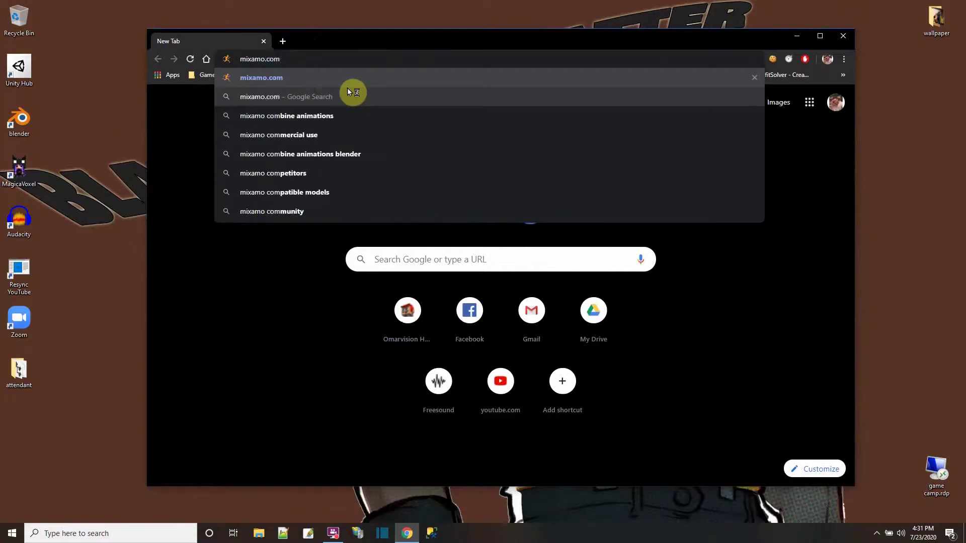
{"action": "key", "text": "Return"}
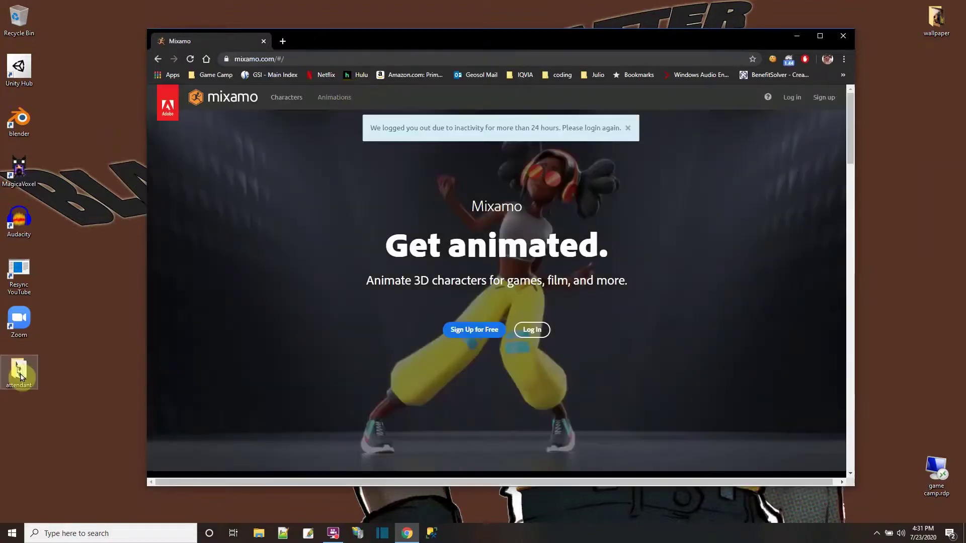
Log in to Mixamo with the saved Adobe account e-mail and the account password.
{"action": "left_click", "coordinate": [532, 331]}
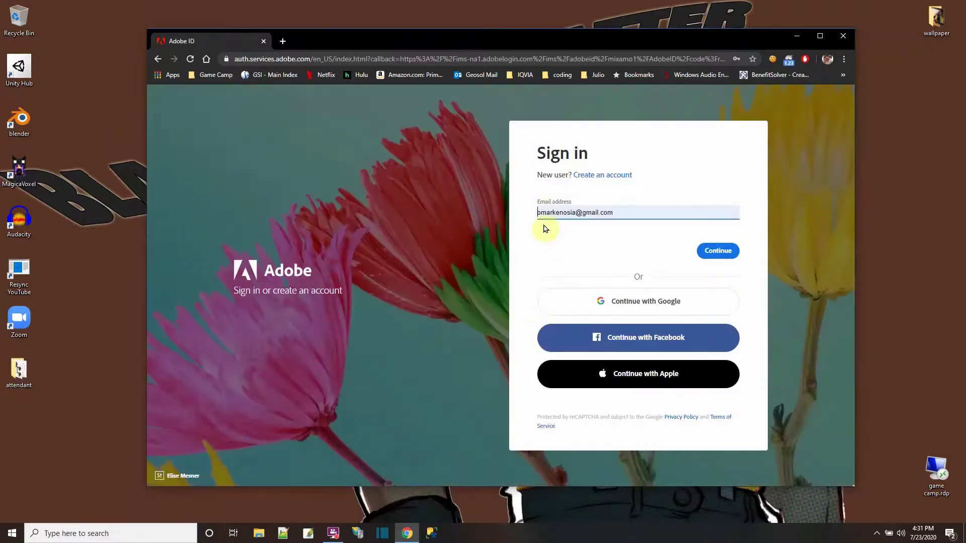
{"action": "left_click", "coordinate": [728, 252]}
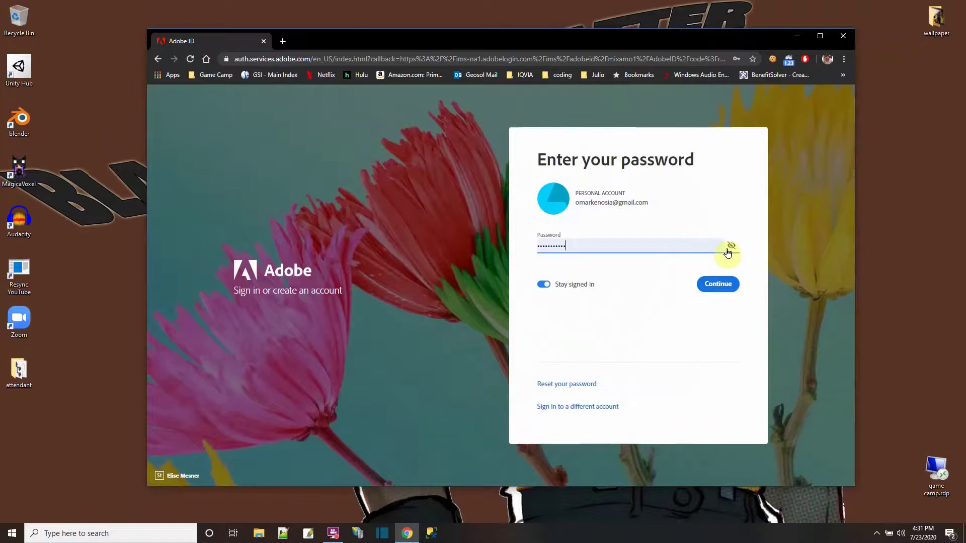
{"action": "left_click", "coordinate": [723, 284]}
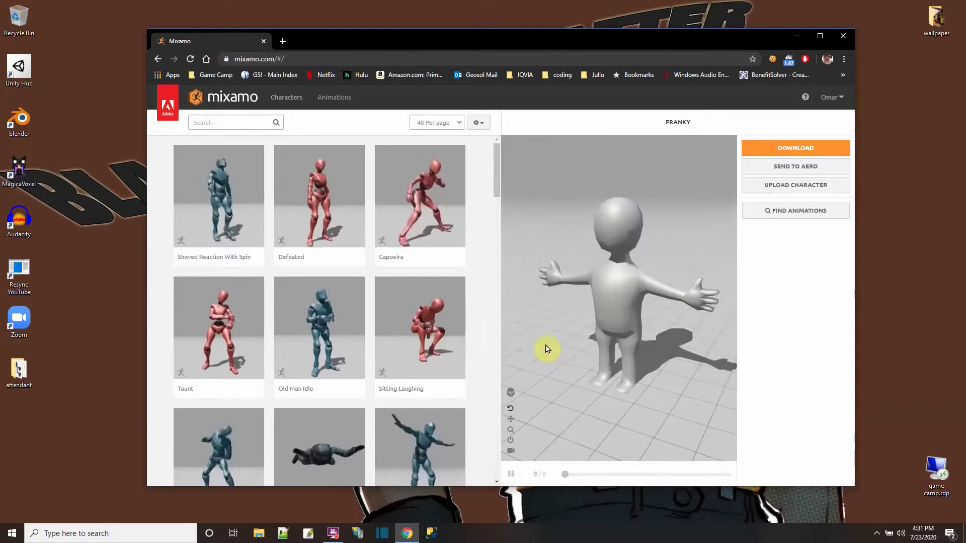
Start a new character upload and open the attendant folder beside the drop zone.
{"action": "left_click", "coordinate": [753, 186]}
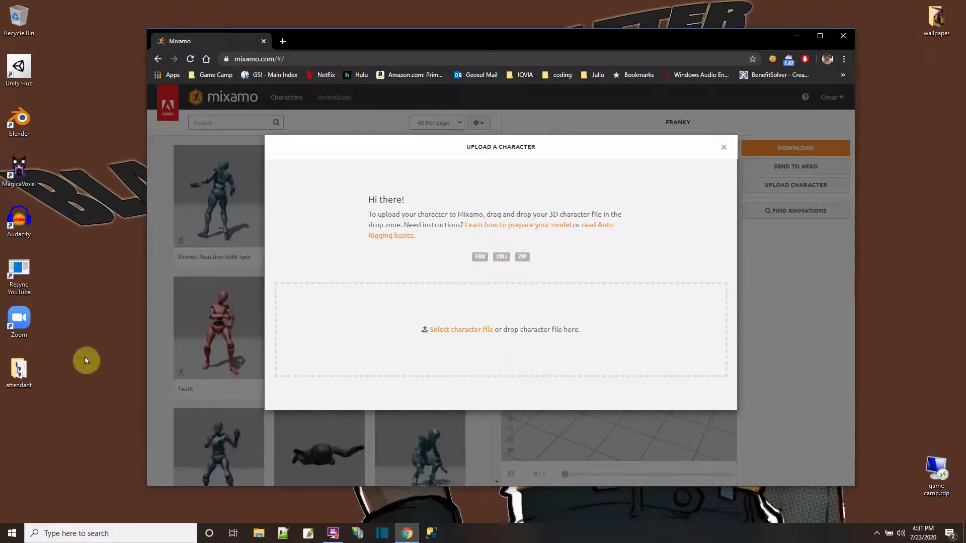
{"action": "double_click", "coordinate": [18, 370]}
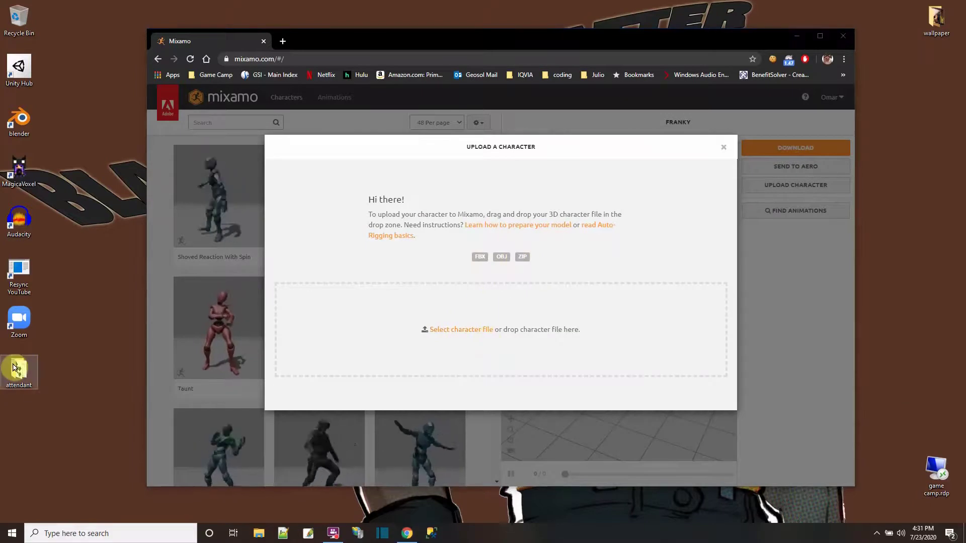
{"action": "left_click_drag", "start_coordinate": [325, 196], "coordinate": [223, 208]}
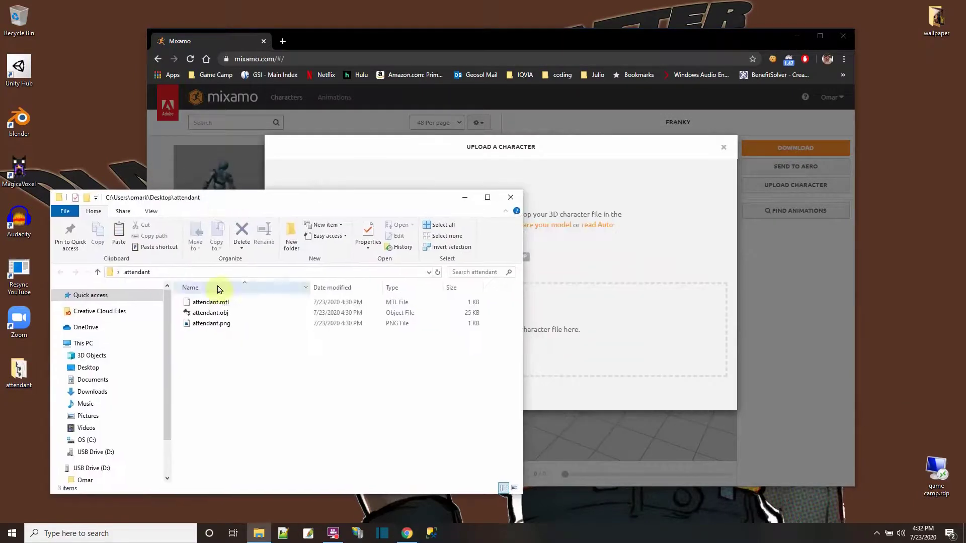
Zip all the attendant files into attendant.zip and drop it into Mixamo's upload zone.
{"action": "key", "text": "ctrl+a"}
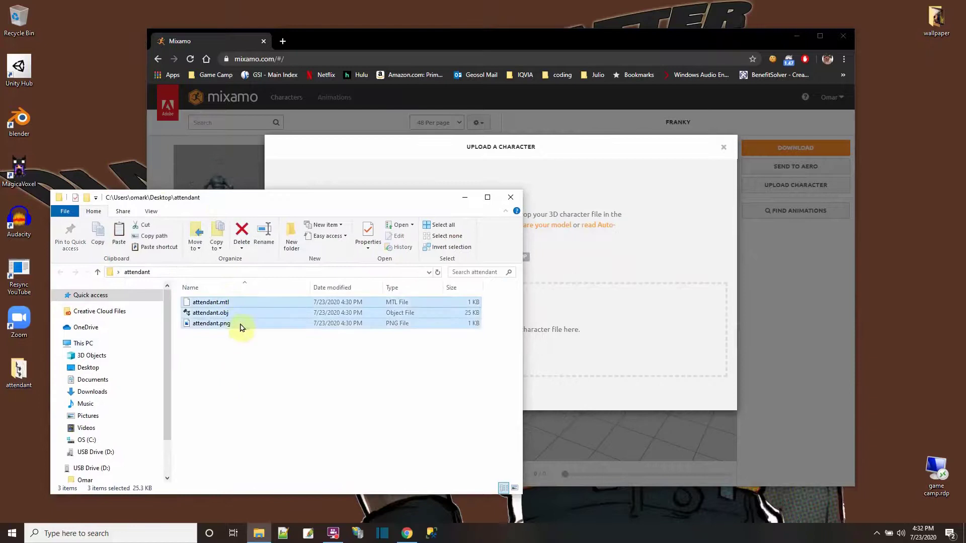
{"action": "right_click", "coordinate": [246, 317]}
{"action": "mouse_move", "coordinate": [203, 335]}
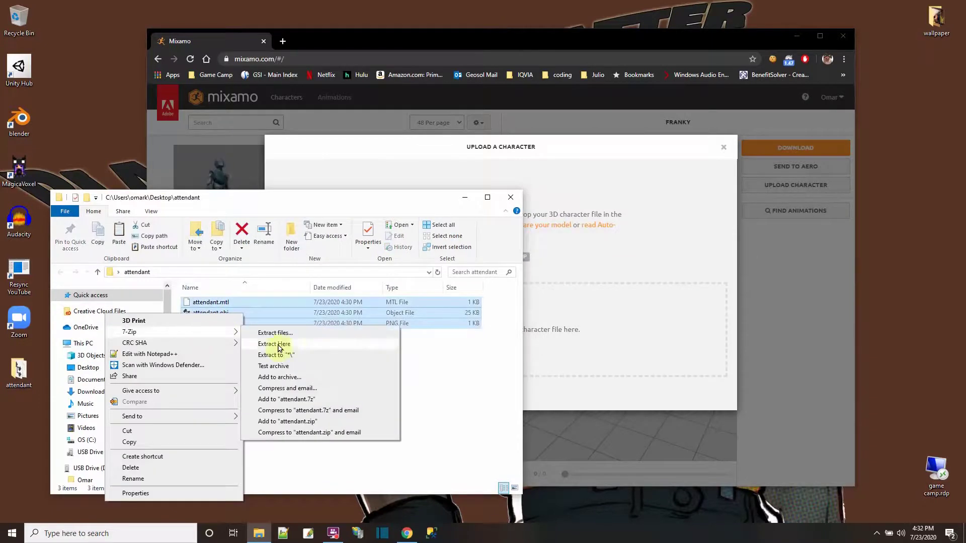
{"action": "left_click", "coordinate": [297, 421]}
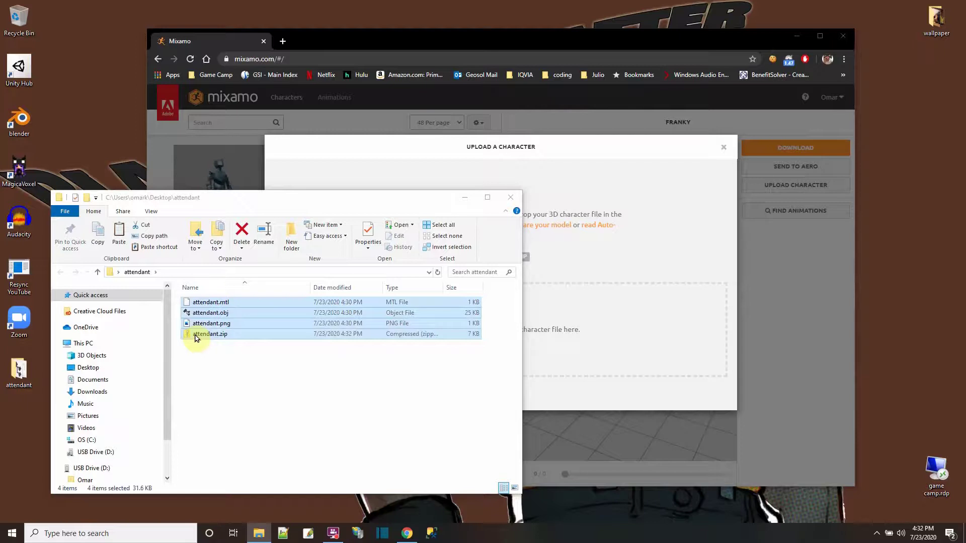
{"action": "left_click", "coordinate": [197, 334]}
{"action": "left_click_drag", "start_coordinate": [190, 337], "coordinate": [578, 341]}
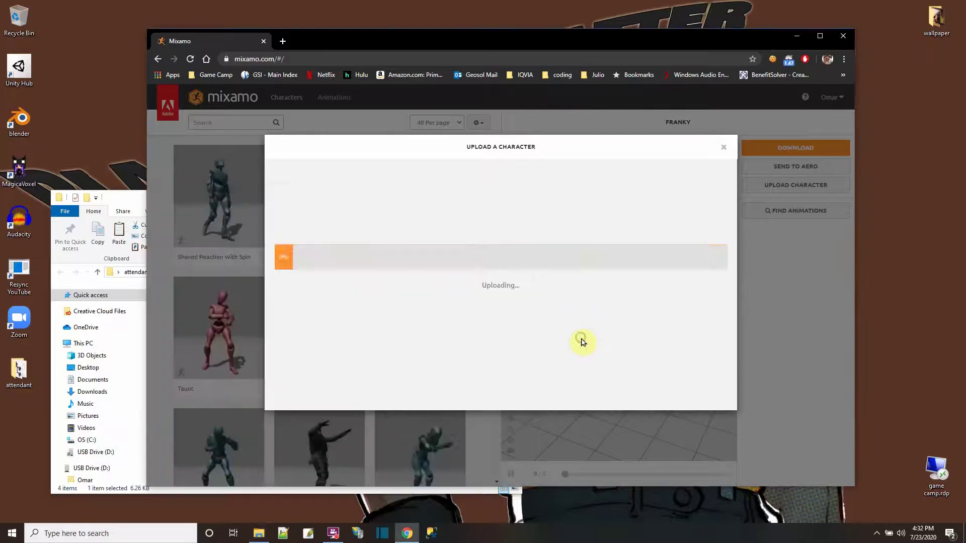
Close File Explorer so the Auto-Rigger shows the attendant in T-pose on the Orient step.
{"action": "left_click", "coordinate": [120, 200]}
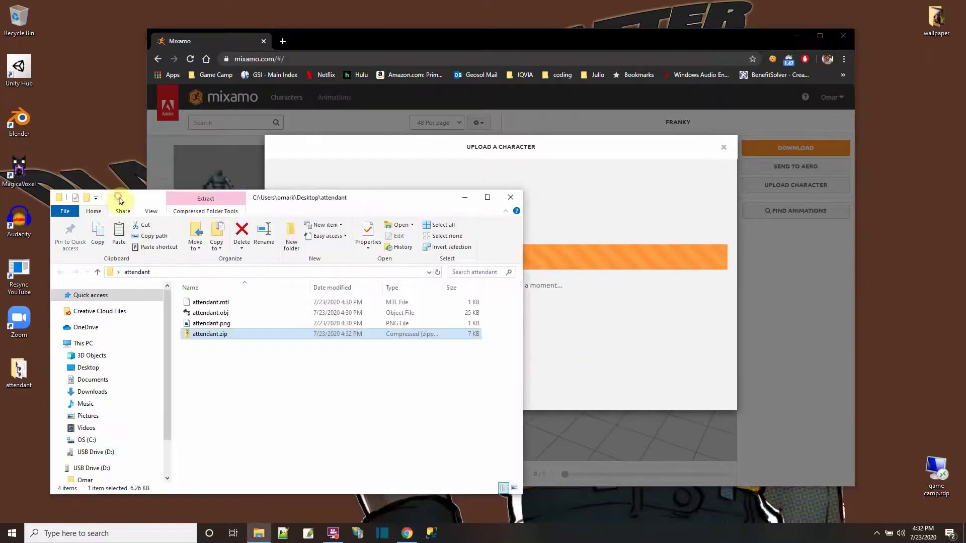
{"action": "left_click", "coordinate": [513, 201]}
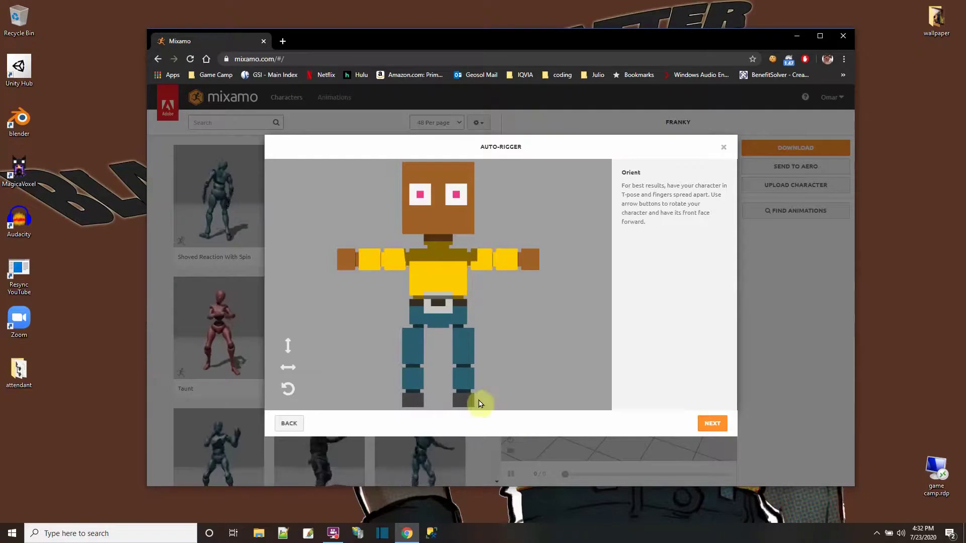
Place the chin, wrist, elbow, knee and groin markers on the voxel attendant.
{"action": "left_click", "coordinate": [713, 424]}
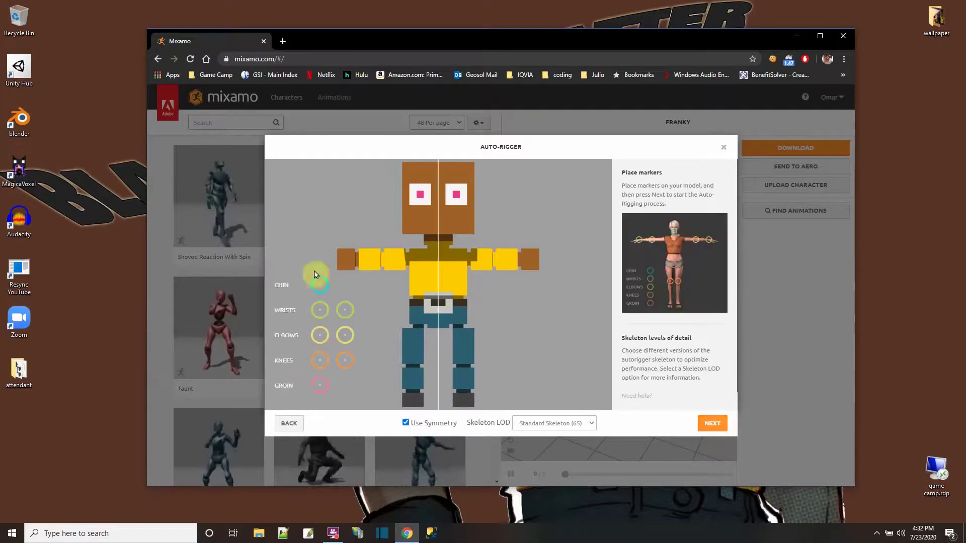
{"action": "left_click_drag", "start_coordinate": [319, 287], "coordinate": [440, 234]}
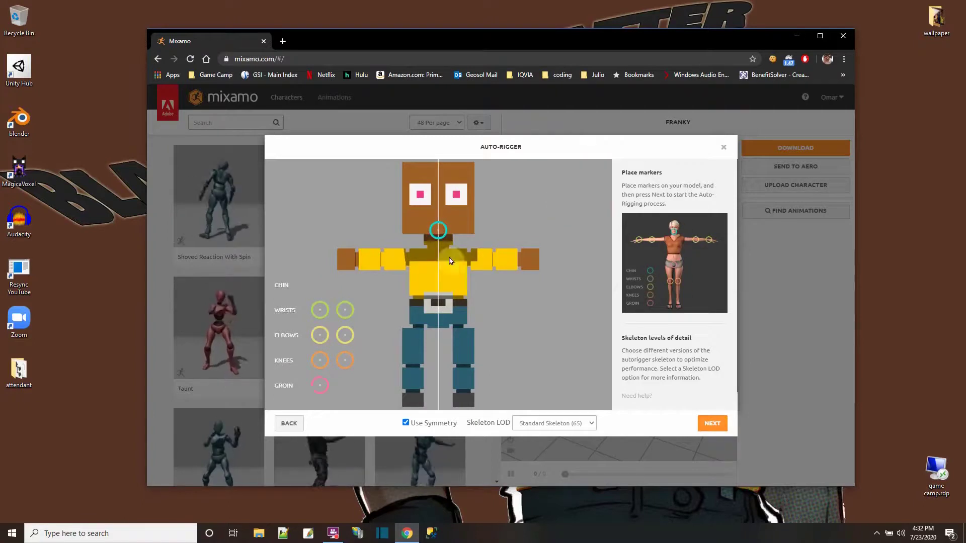
{"action": "mouse_move", "coordinate": [324, 314]}
{"action": "left_mouse_down"}
{"action": "mouse_move", "coordinate": [330, 286]}
{"action": "mouse_move", "coordinate": [352, 259]}
{"action": "mouse_move", "coordinate": [355, 265]}
{"action": "left_mouse_up"}
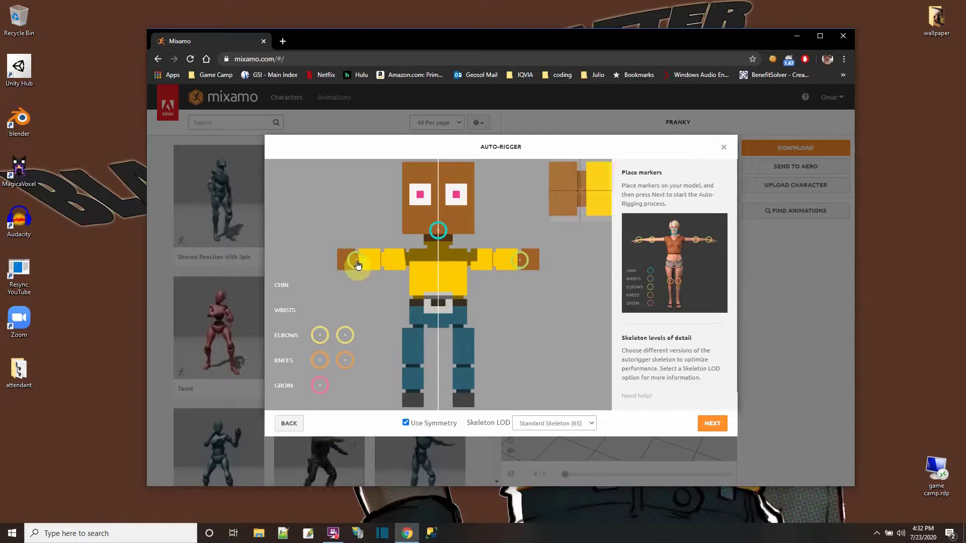
{"action": "left_click_drag", "start_coordinate": [357, 265], "coordinate": [357, 264]}
{"action": "left_click_drag", "start_coordinate": [336, 333], "coordinate": [382, 262]}
{"action": "mouse_move", "coordinate": [320, 360]}
{"action": "left_mouse_down"}
{"action": "mouse_move", "coordinate": [391, 378]}
{"action": "mouse_move", "coordinate": [413, 371]}
{"action": "left_mouse_up"}
{"action": "mouse_move", "coordinate": [320, 386]}
{"action": "left_mouse_down"}
{"action": "mouse_move", "coordinate": [439, 327]}
{"action": "mouse_move", "coordinate": [437, 317]}
{"action": "left_mouse_up"}
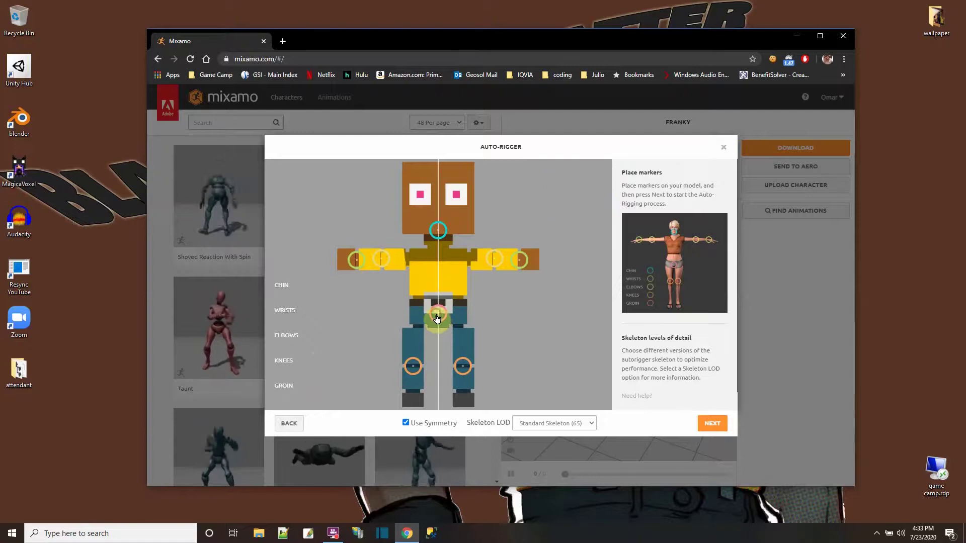
Choose the No Fingers (25) skeleton and auto-rig the character.
{"action": "left_click", "coordinate": [593, 427]}
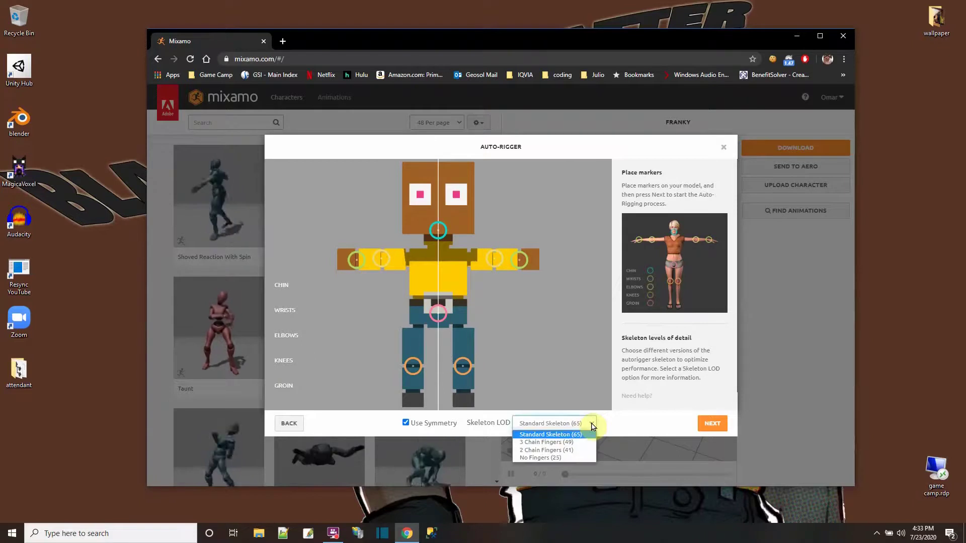
{"action": "left_click", "coordinate": [557, 458]}
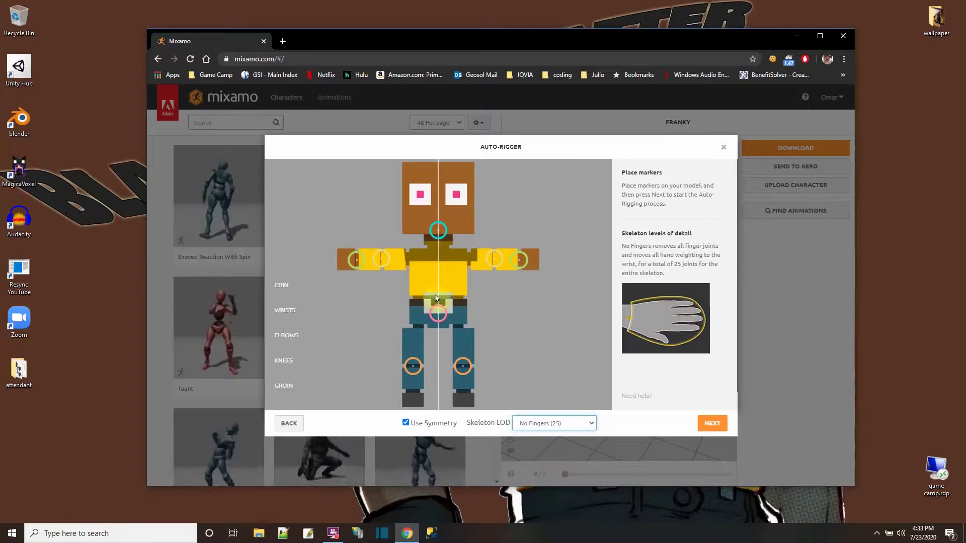
{"action": "left_click", "coordinate": [720, 424]}
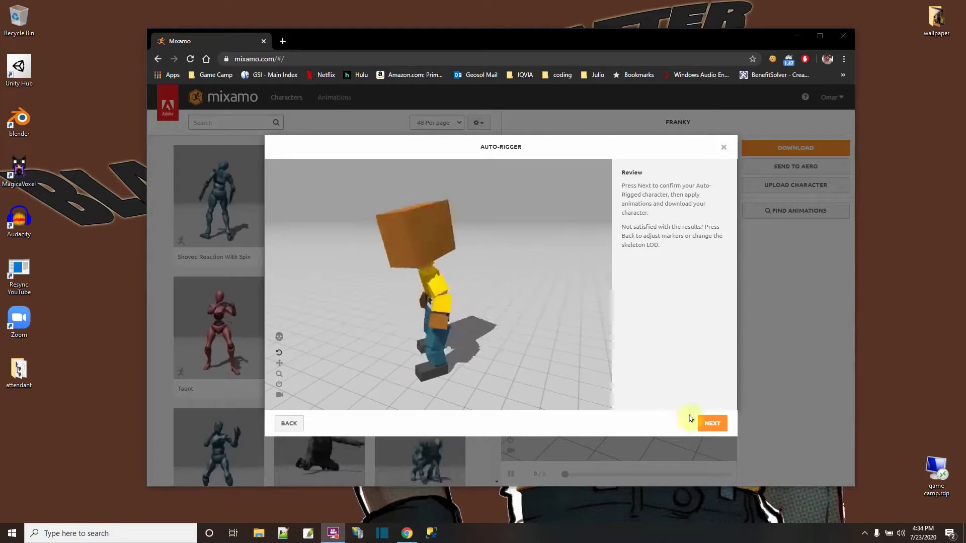
Accept the rigged result and load the attendant as the current character instead of Franky.
{"action": "left_click", "coordinate": [710, 425]}
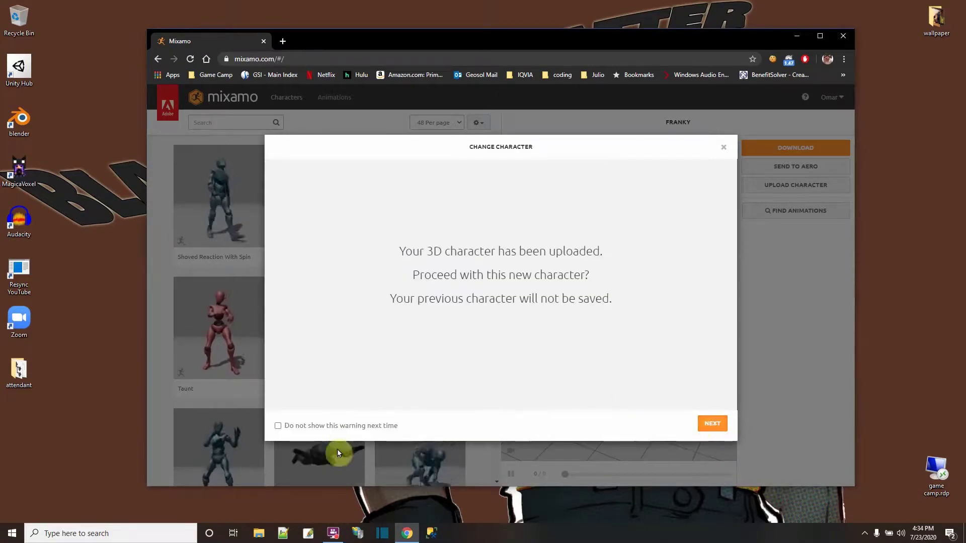
{"action": "left_click", "coordinate": [711, 423]}
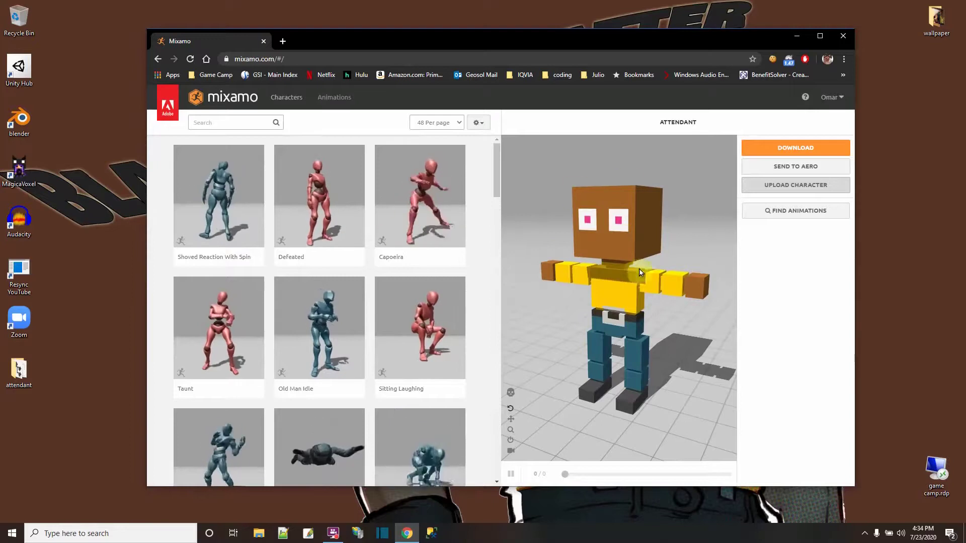
Download the rigged attendant as FBX for Unity, saving attendant.fbx in the Desktop attendant folder.
{"action": "left_click", "coordinate": [801, 149]}
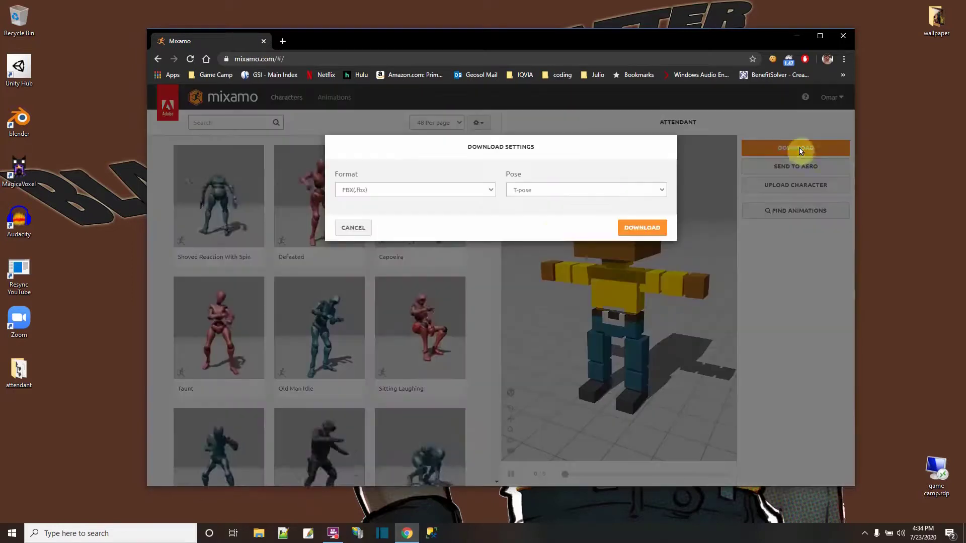
{"action": "left_click", "coordinate": [490, 191]}
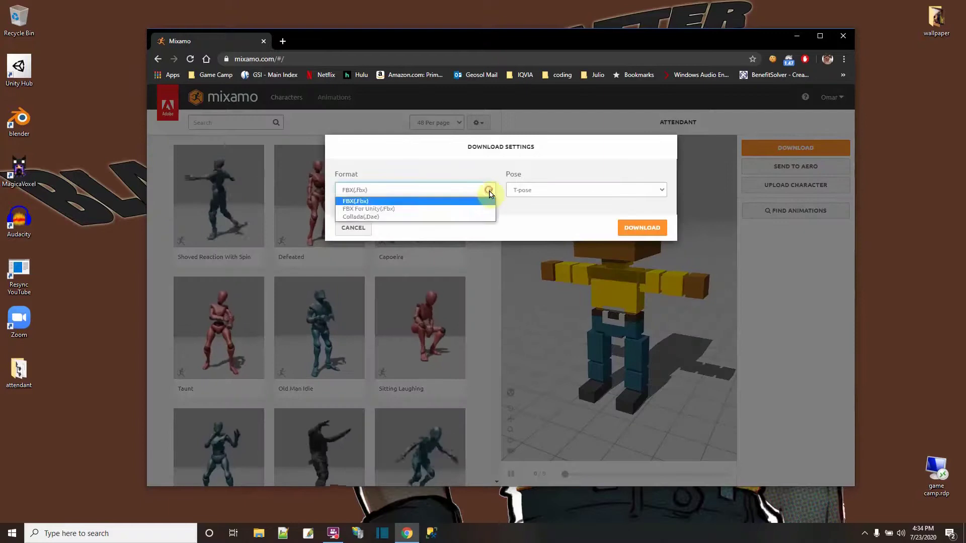
{"action": "left_click", "coordinate": [391, 209]}
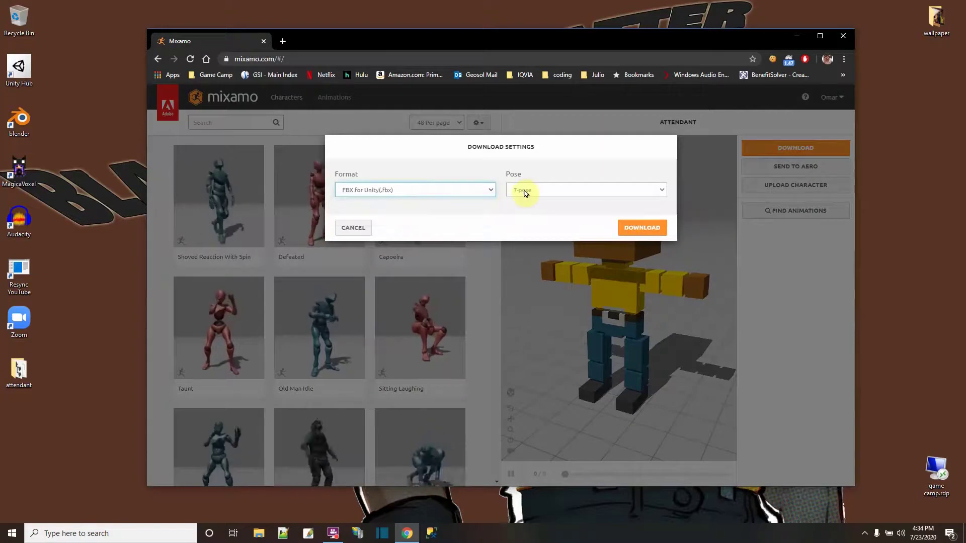
{"action": "left_click", "coordinate": [643, 229]}
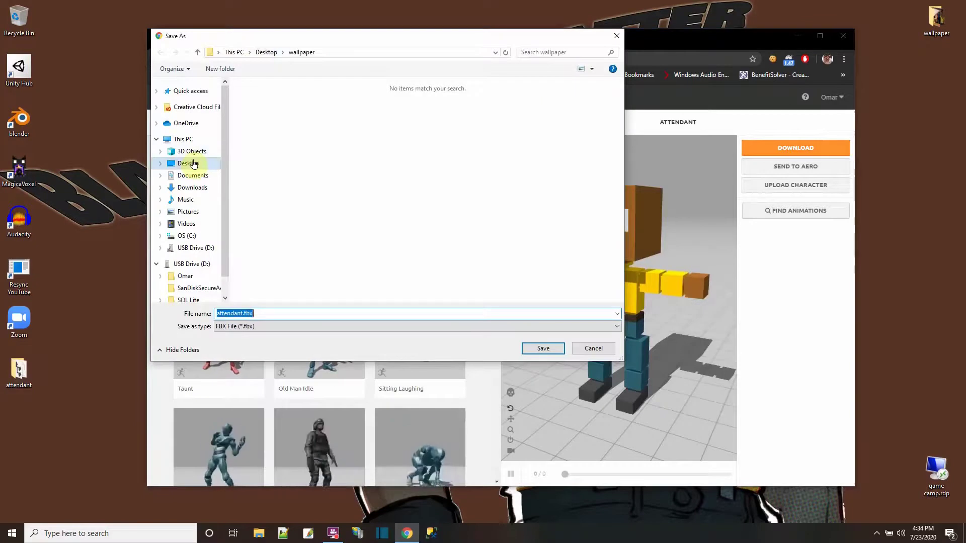
{"action": "double_click", "coordinate": [262, 117]}
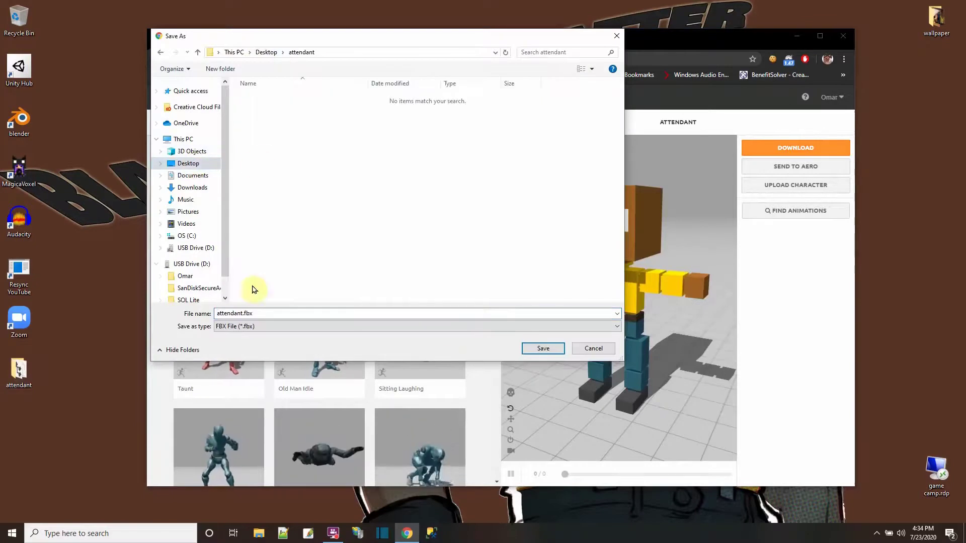
{"action": "left_click", "coordinate": [542, 348]}
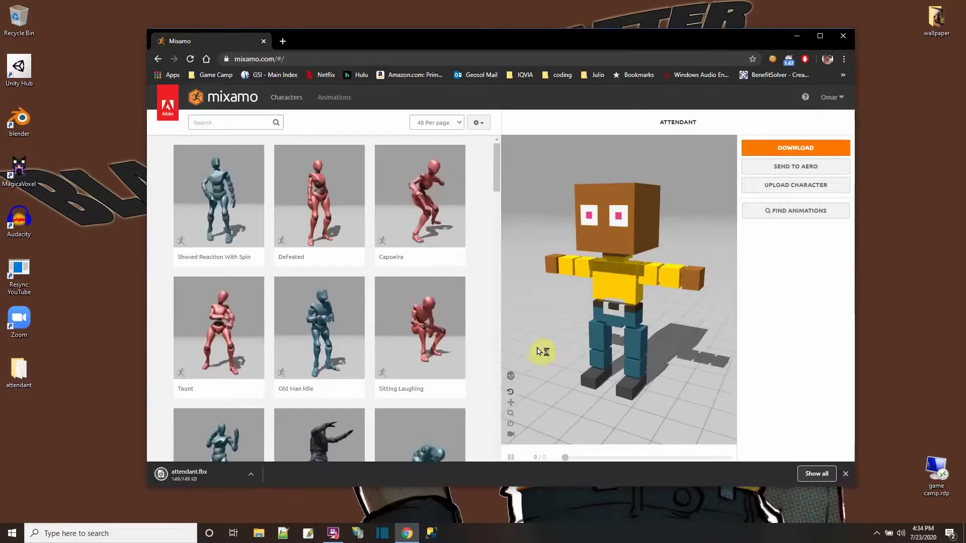
Search the animation library for 'idle' and apply Old Man Idle to the attendant.
{"action": "left_click", "coordinate": [846, 475]}
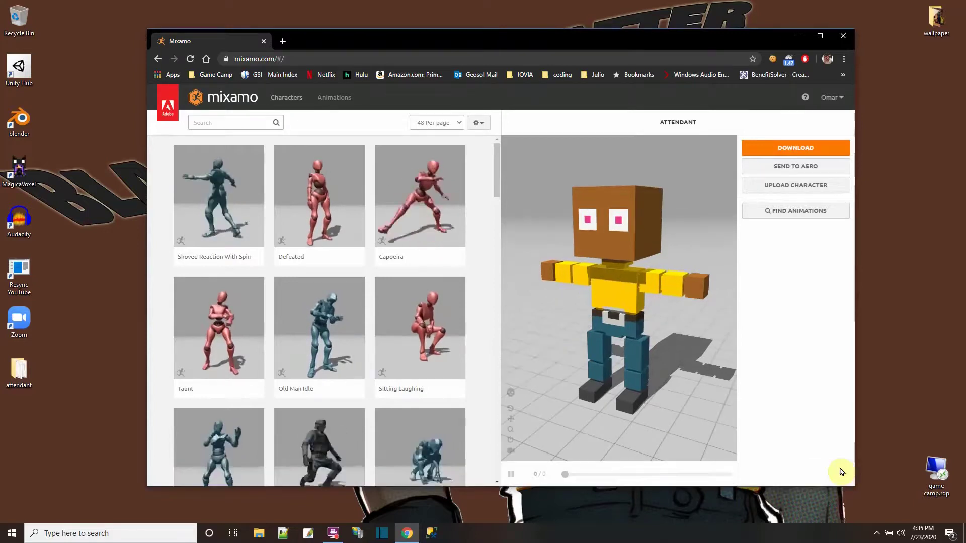
{"action": "left_click", "coordinate": [242, 124]}
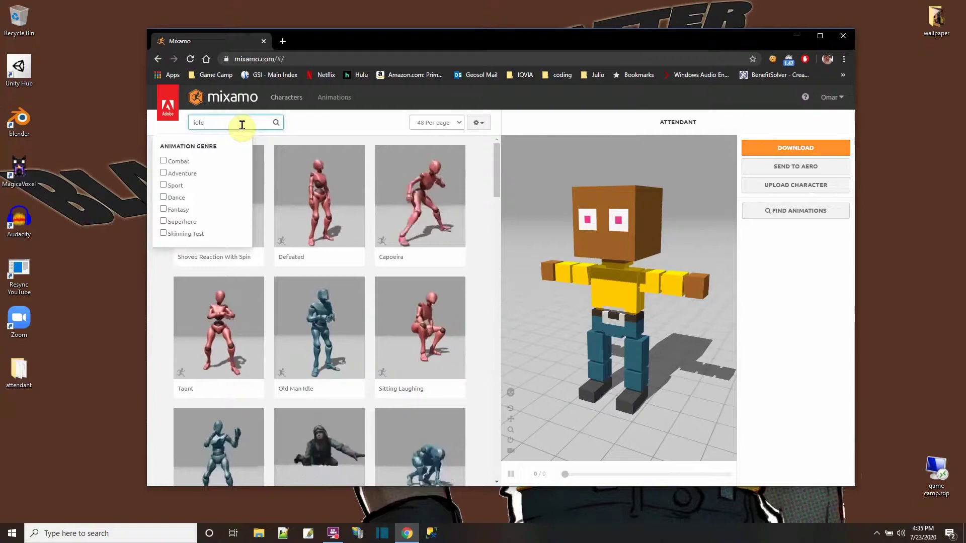
{"action": "key", "text": "Return"}
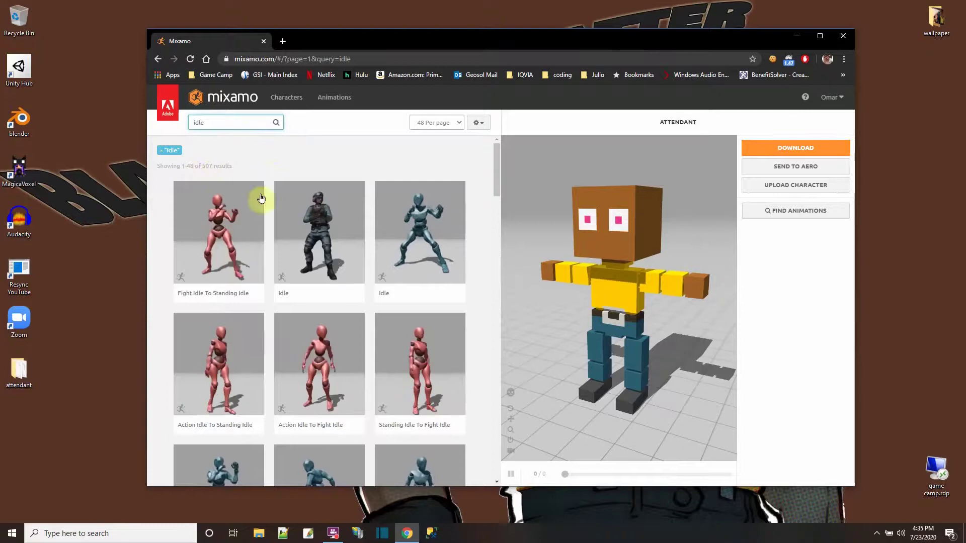
{"action": "scroll", "coordinate": [395, 287], "scroll_direction": "down", "scroll_amount": 7}
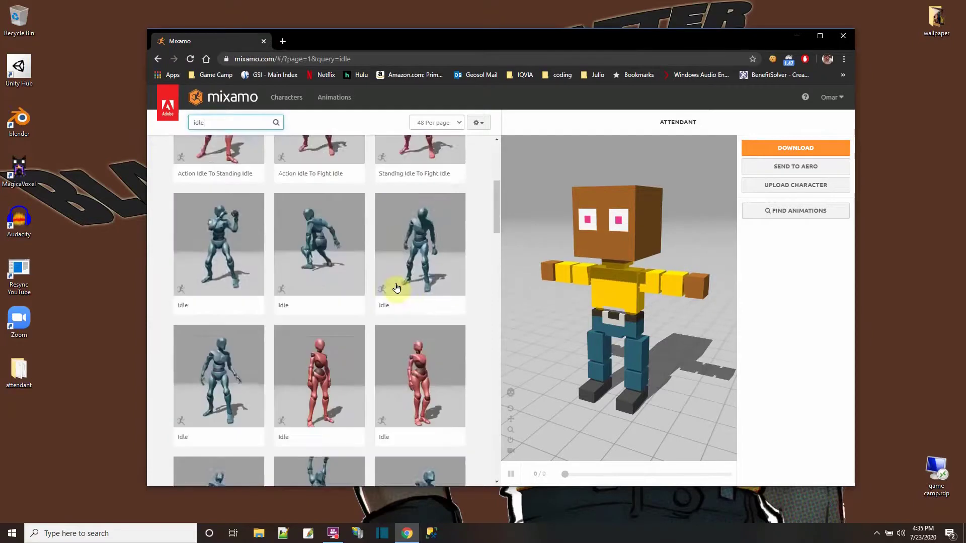
{"action": "scroll", "coordinate": [396, 287], "scroll_direction": "down", "scroll_amount": 2}
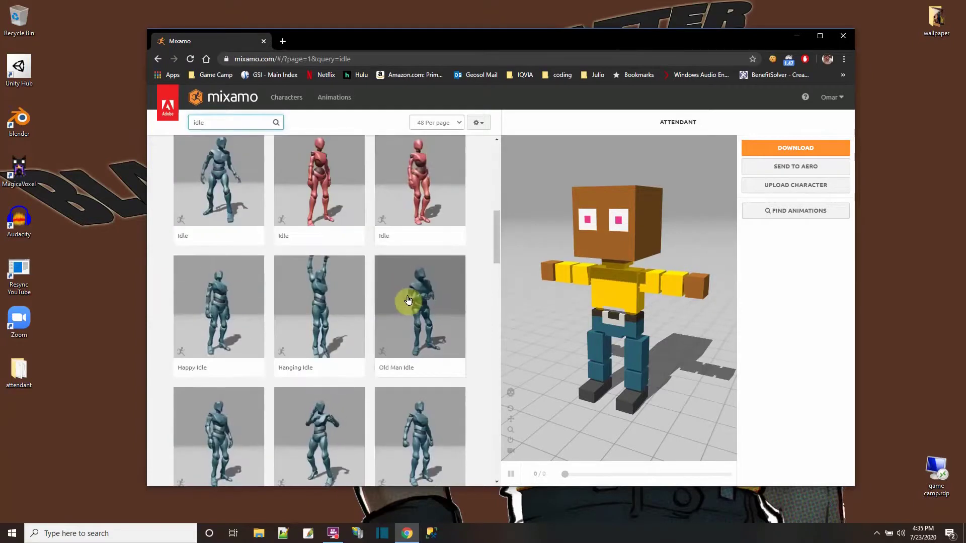
{"action": "left_click", "coordinate": [407, 300]}
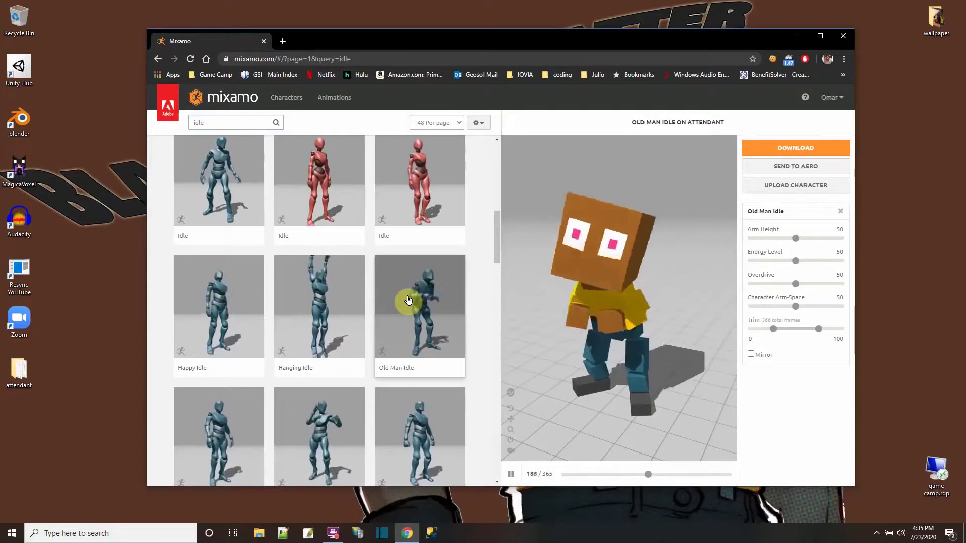
Download Old Man Idle without skin as attendant@Old Man Idle.fbx in the attendant folder.
{"action": "left_click", "coordinate": [800, 149]}
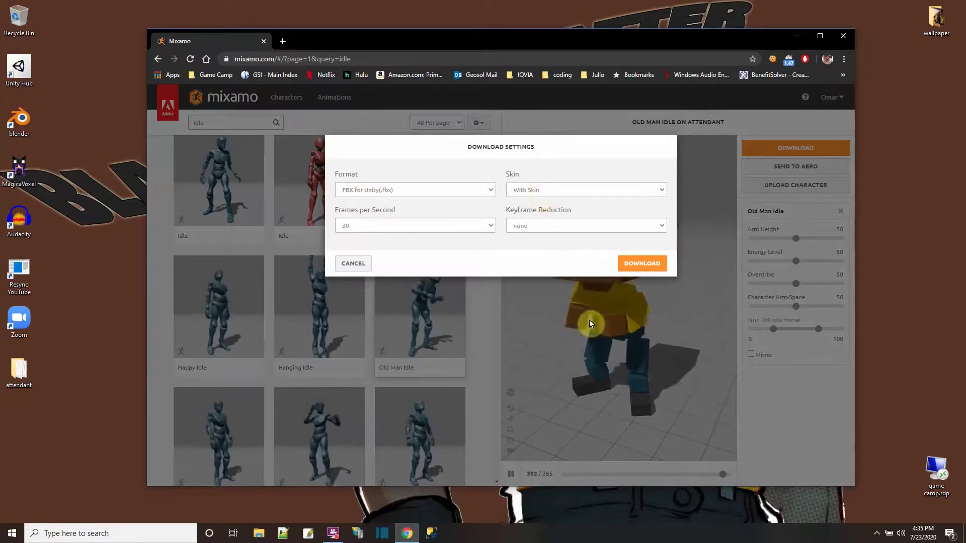
{"action": "left_click", "coordinate": [530, 190]}
{"action": "left_click", "coordinate": [553, 208]}
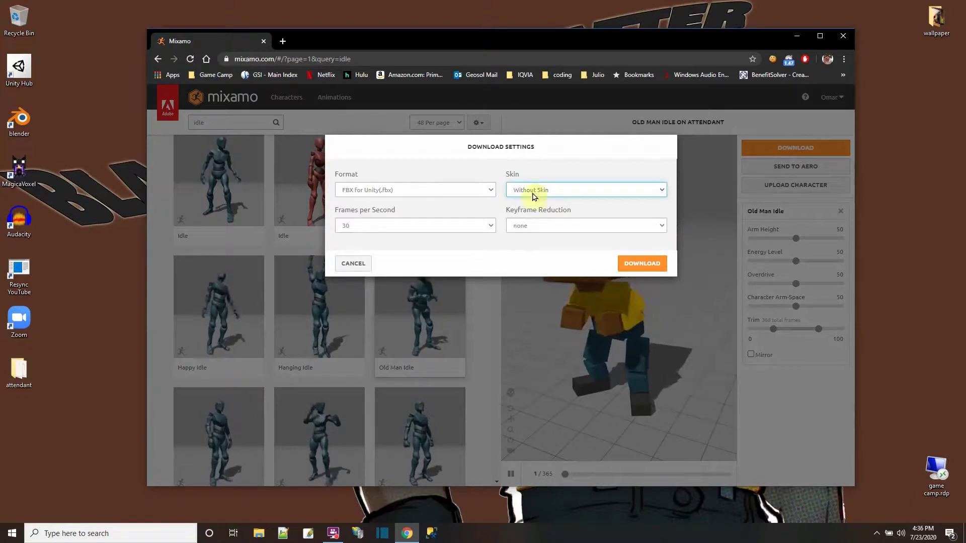
{"action": "left_click", "coordinate": [627, 262]}
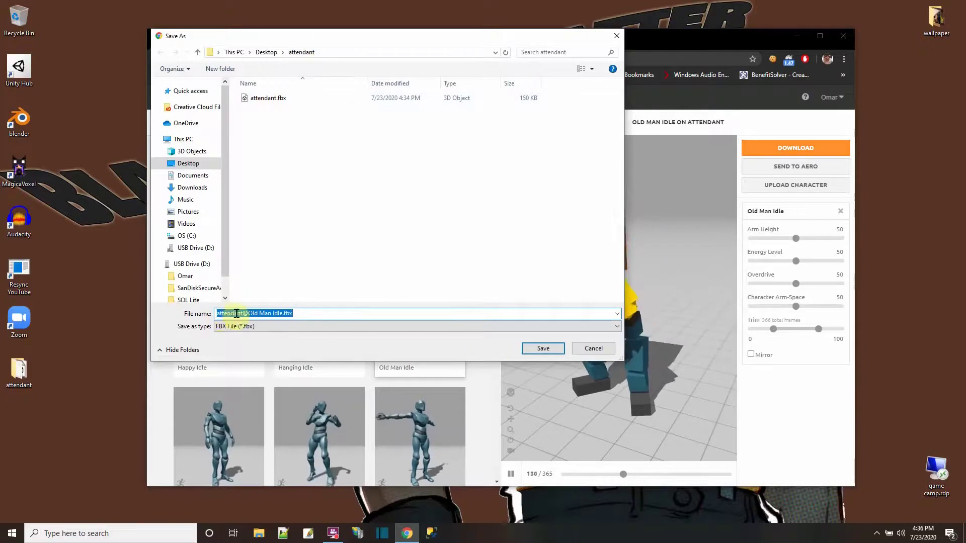
{"action": "left_click", "coordinate": [549, 350]}
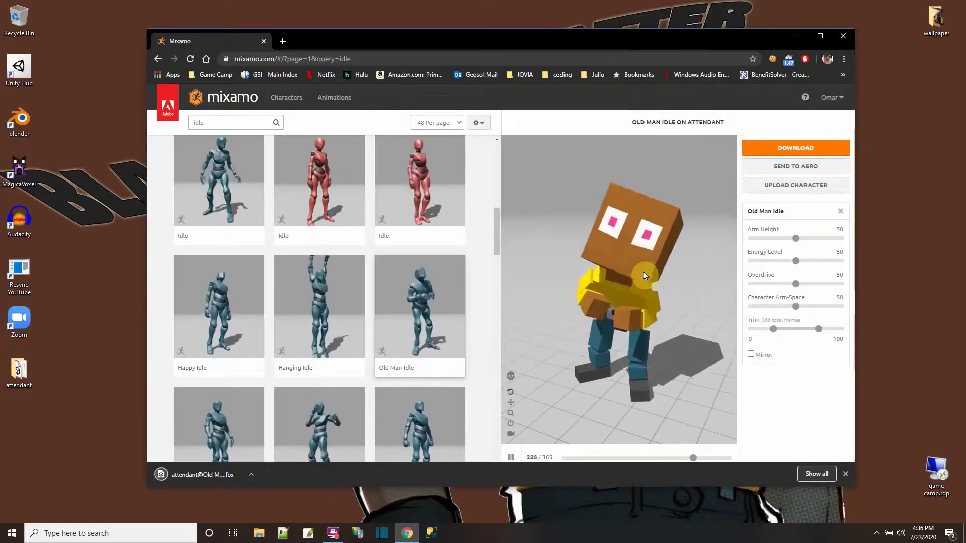
Search for 'run', apply Running to the attendant and tick In Place.
{"action": "left_click", "coordinate": [216, 123]}
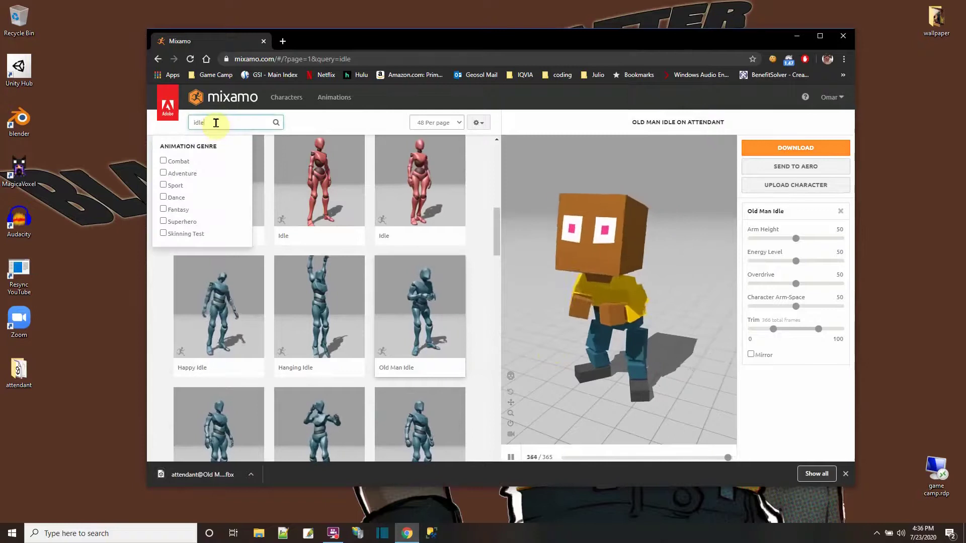
{"action": "key", "text": "BackSpace"}
{"action": "key", "text": "BackSpace"}
{"action": "key", "text": "BackSpace"}
{"action": "key", "text": "BackSpace"}
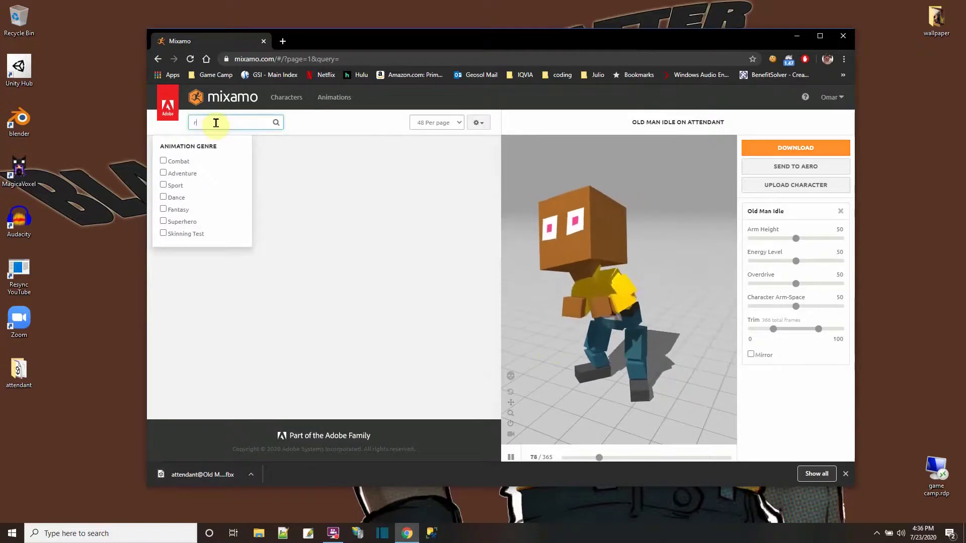
{"action": "type", "text": "run"}
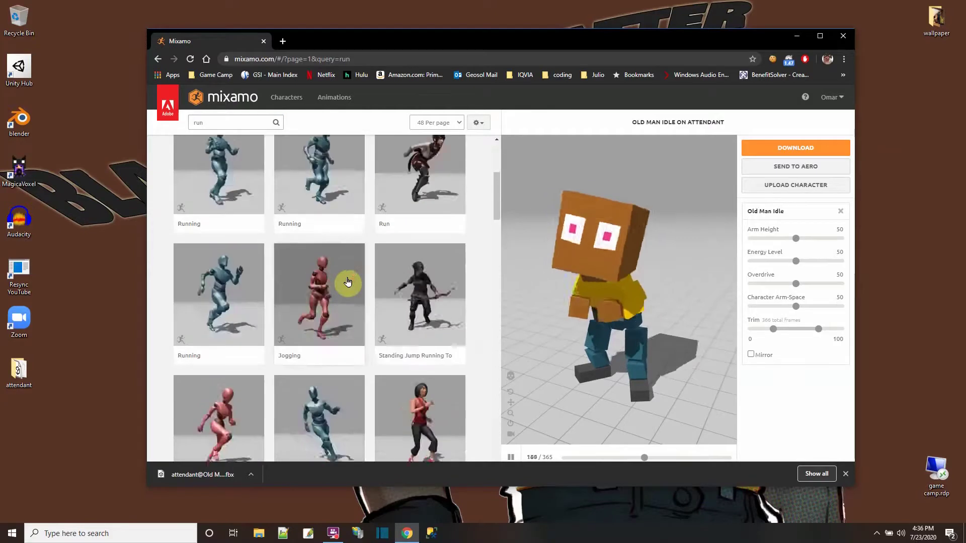
{"action": "scroll", "coordinate": [347, 282], "scroll_direction": "down", "scroll_amount": 10}
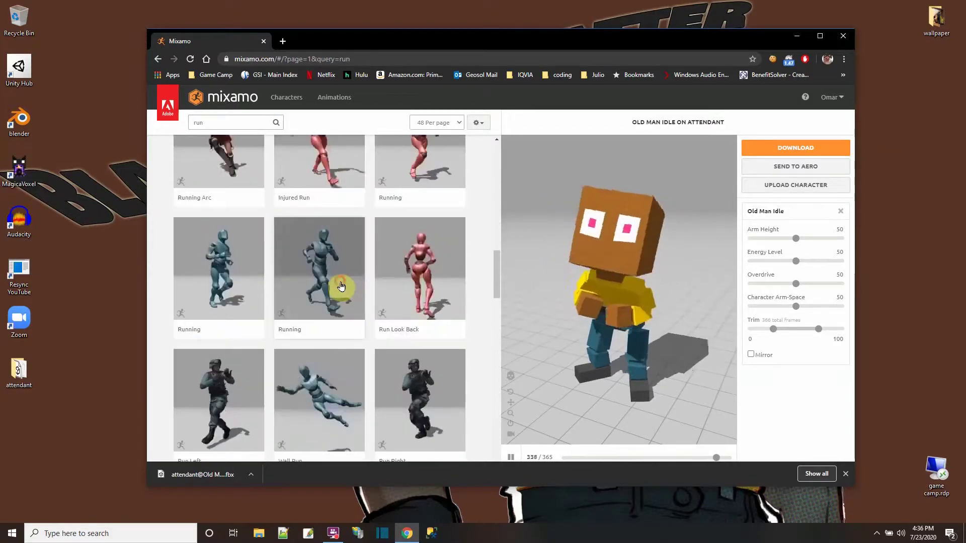
{"action": "left_click", "coordinate": [347, 282]}
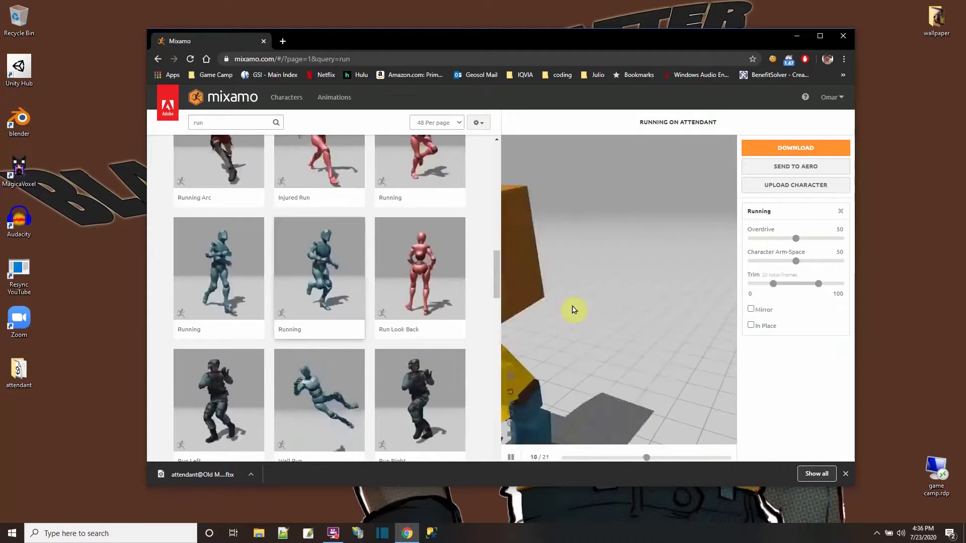
{"action": "left_click", "coordinate": [752, 326]}
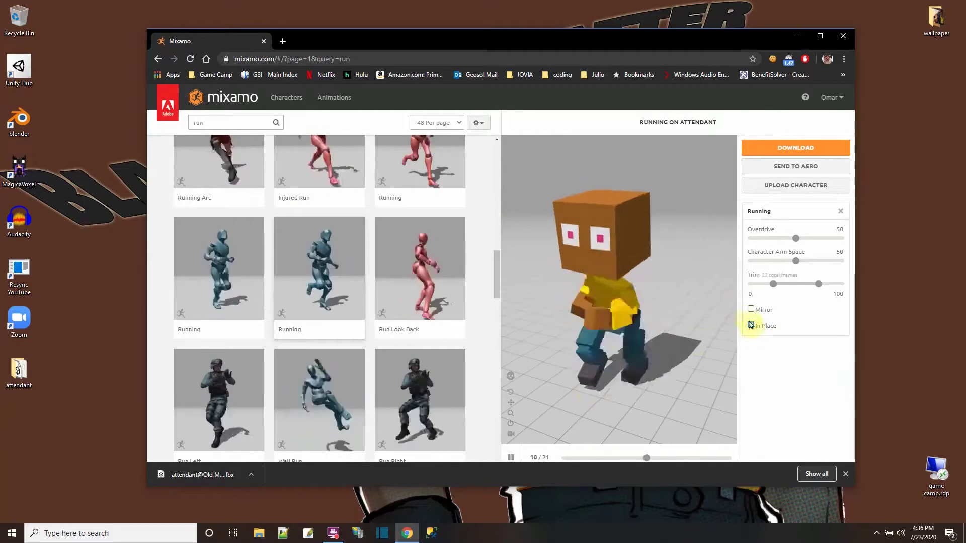
{"action": "left_click", "coordinate": [787, 153]}
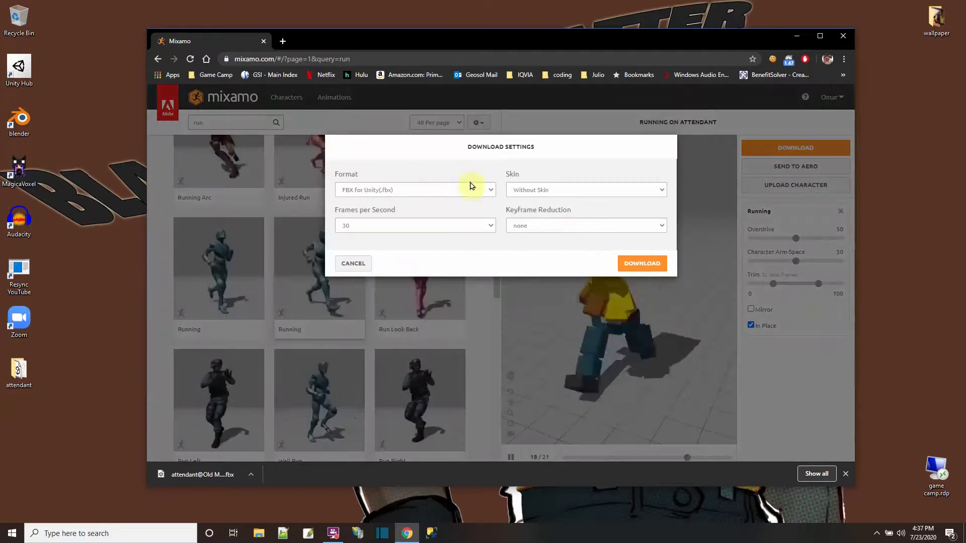
{"action": "left_click", "coordinate": [642, 265]}
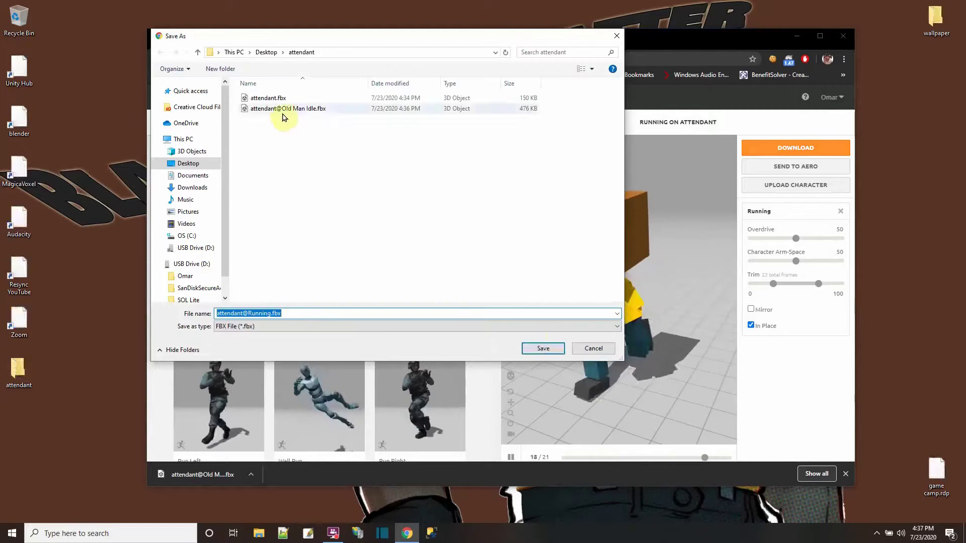
{"action": "left_click", "coordinate": [543, 348]}
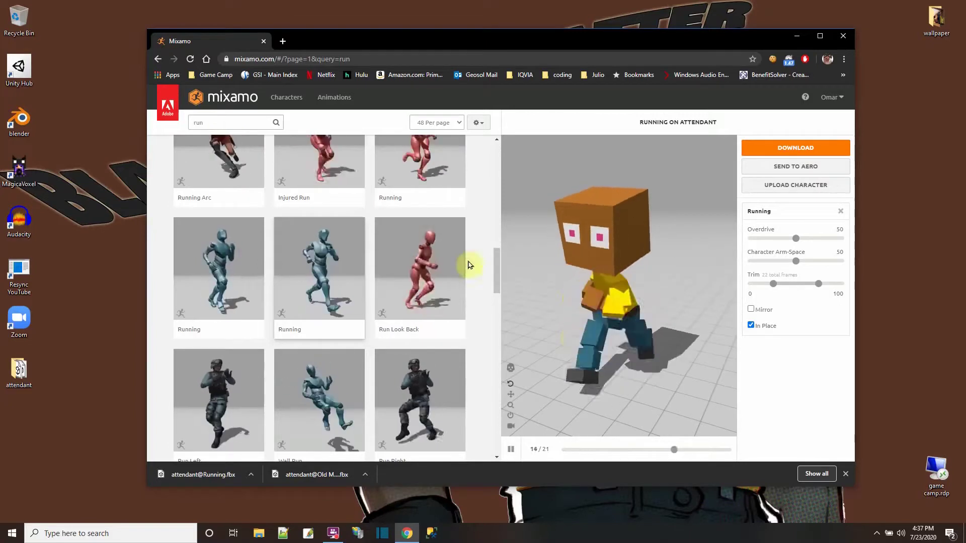
{"action": "left_click", "coordinate": [221, 120]}
Search the library for 'work' and preview Working On Device on the attendant.
{"action": "key", "text": "BackSpace"}
{"action": "key", "text": "BackSpace"}
{"action": "key", "text": "BackSpace"}
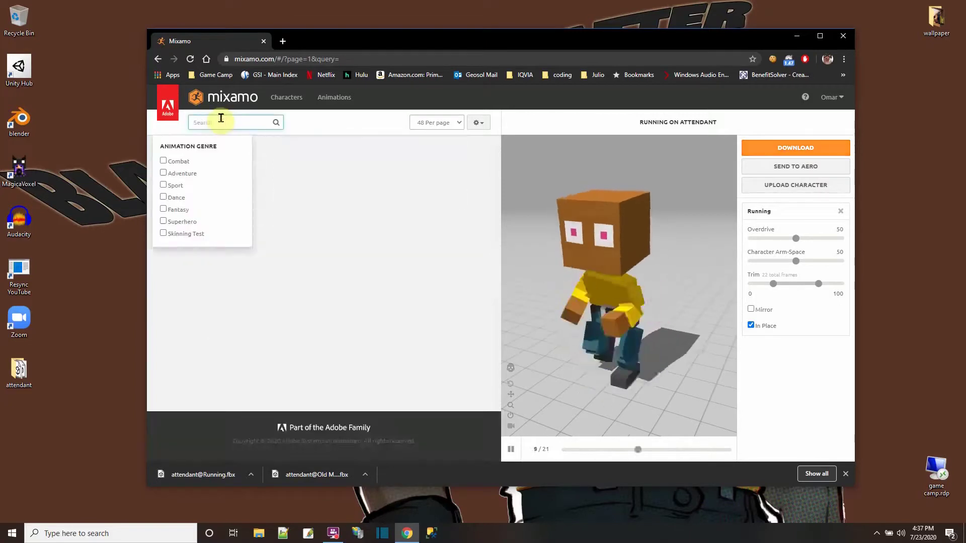
{"action": "type", "text": "work"}
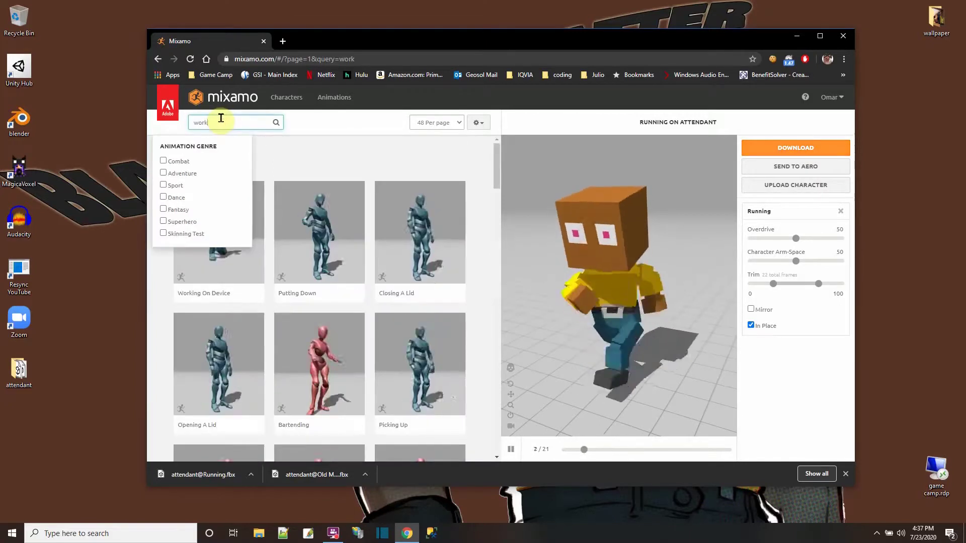
{"action": "key", "text": "Return"}
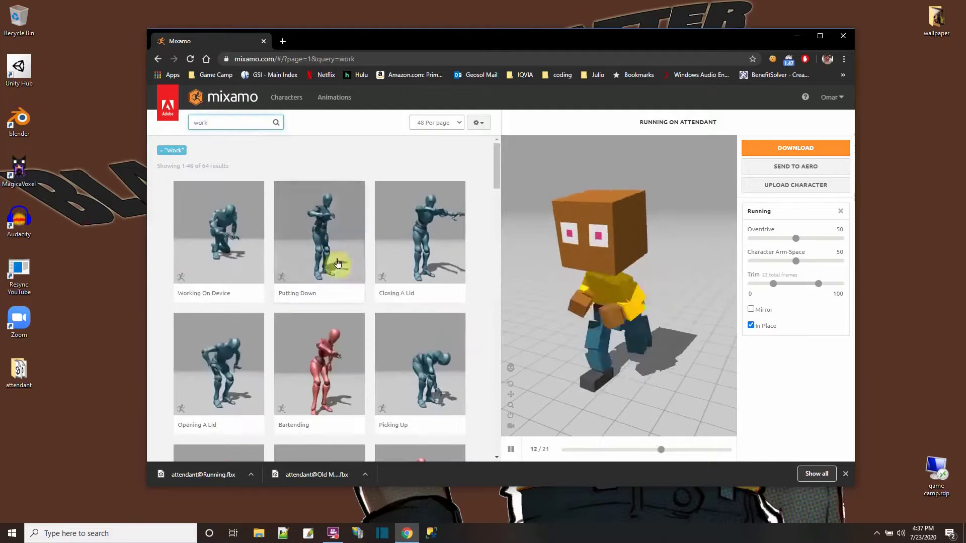
{"action": "left_click", "coordinate": [221, 251]}
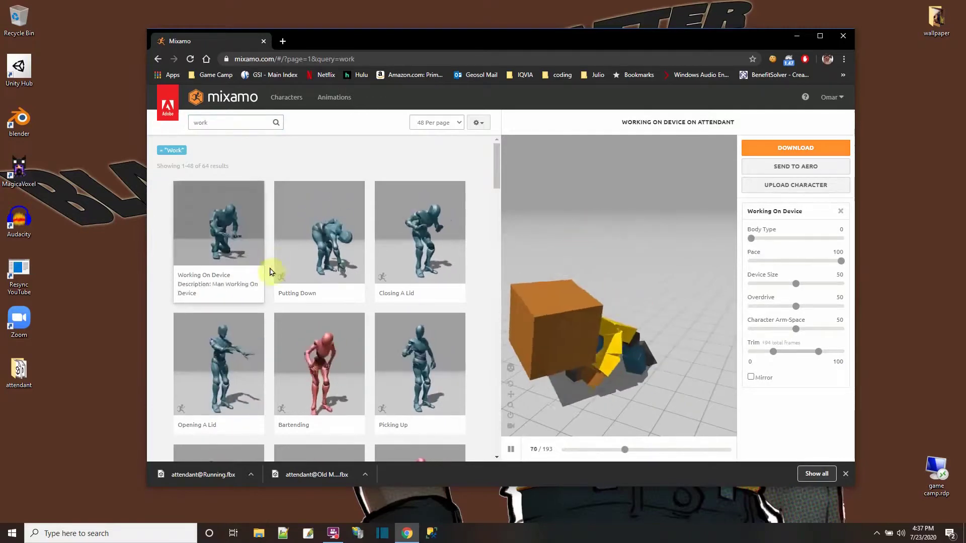
{"action": "scroll", "coordinate": [339, 261], "scroll_direction": "down", "scroll_amount": 3}
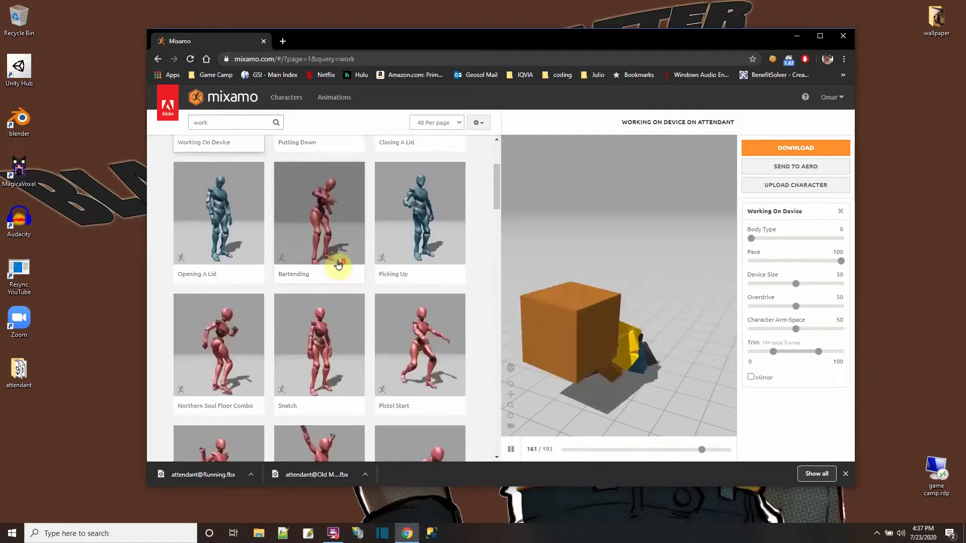
{"action": "scroll", "coordinate": [338, 265], "scroll_direction": "down", "scroll_amount": 1}
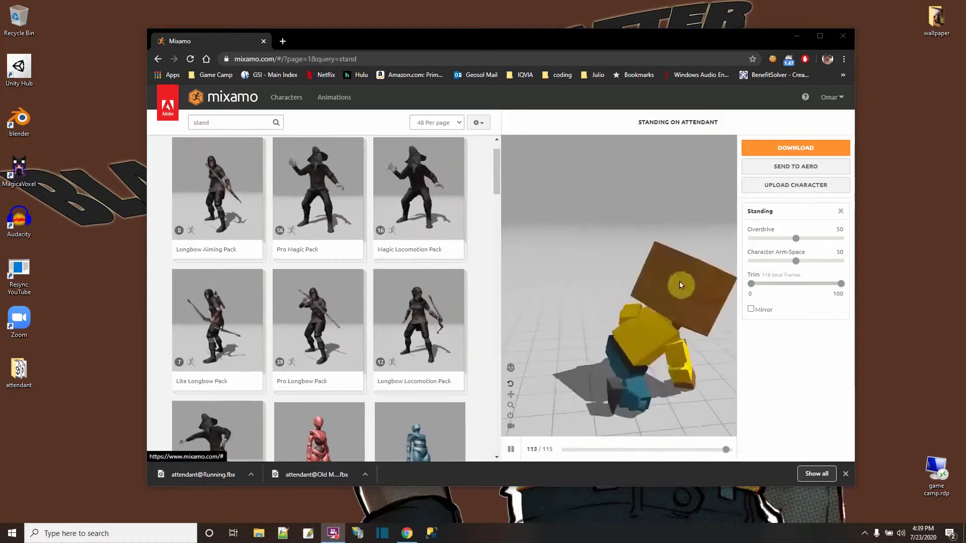
{"action": "left_click_drag", "start_coordinate": [683, 321], "coordinate": [683, 294]}
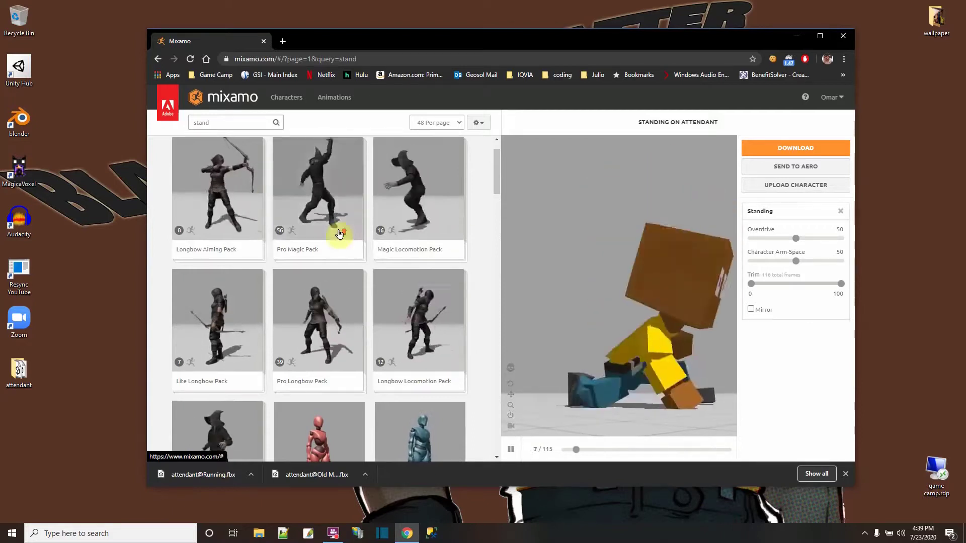
{"action": "scroll", "coordinate": [339, 235], "scroll_direction": "down", "scroll_amount": 3}
{"action": "scroll", "coordinate": [337, 232], "scroll_direction": "down", "scroll_amount": 1}
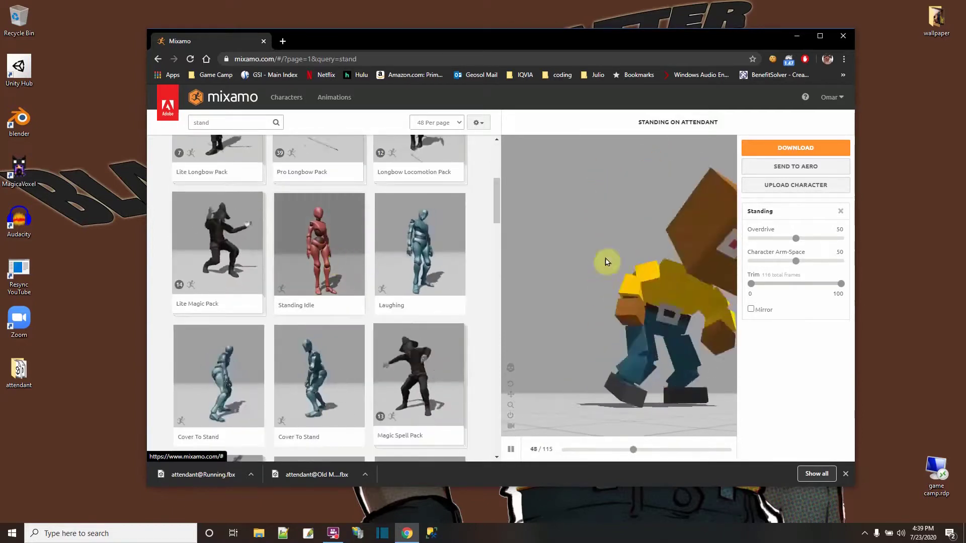
{"action": "left_click", "coordinate": [763, 150]}
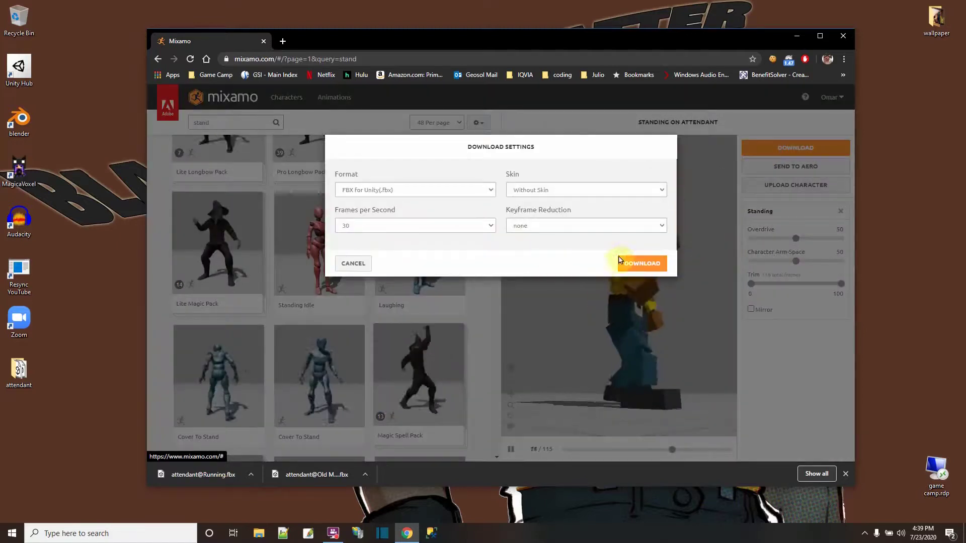
{"action": "left_click", "coordinate": [624, 262]}
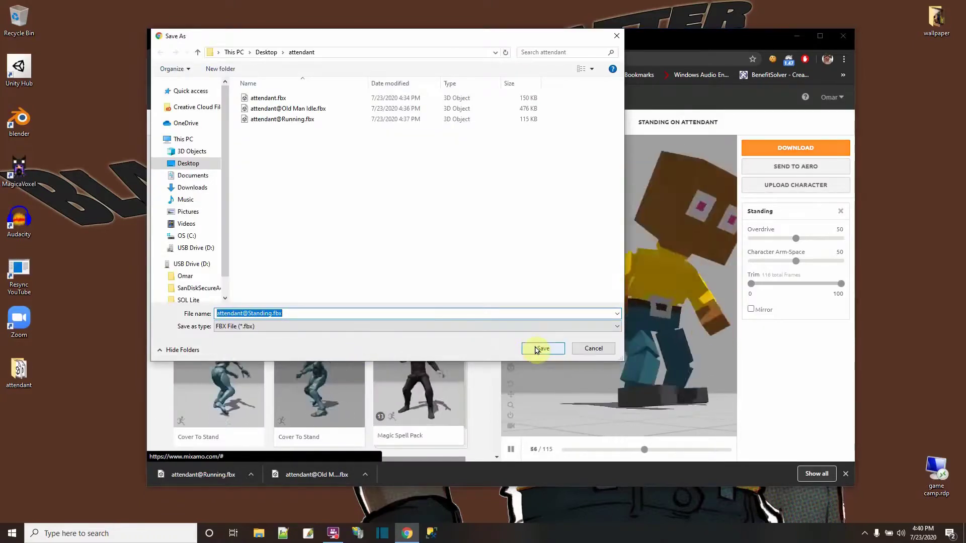
{"action": "left_click", "coordinate": [537, 349]}
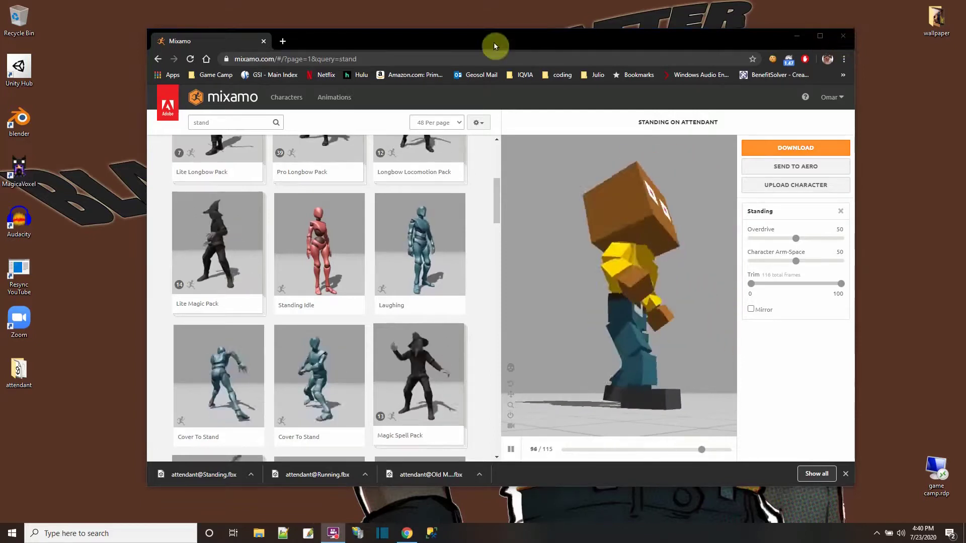
Close Chrome, launch Unity Hub and open the CityDrive project to its Demo city scene.
{"action": "left_click", "coordinate": [843, 36]}
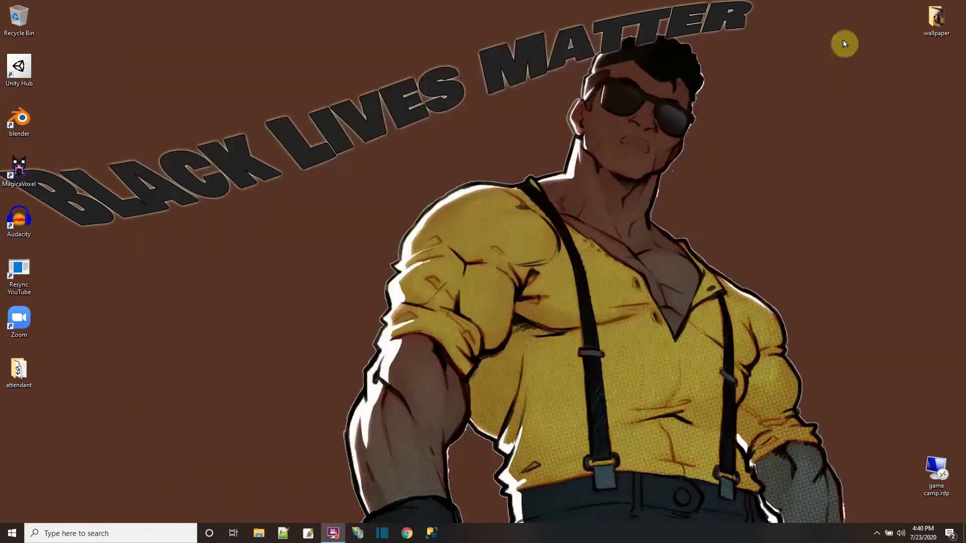
{"action": "double_click", "coordinate": [17, 65]}
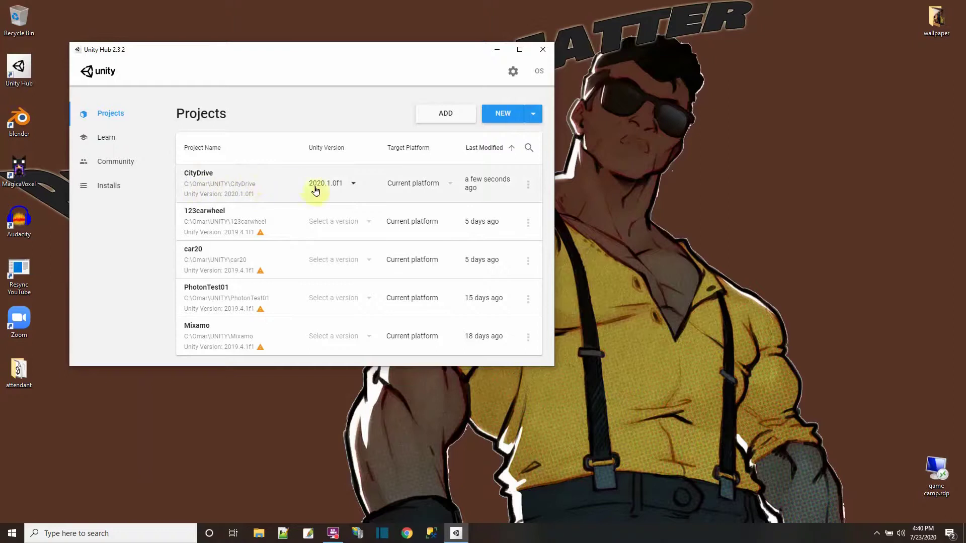
{"action": "left_click", "coordinate": [198, 177]}
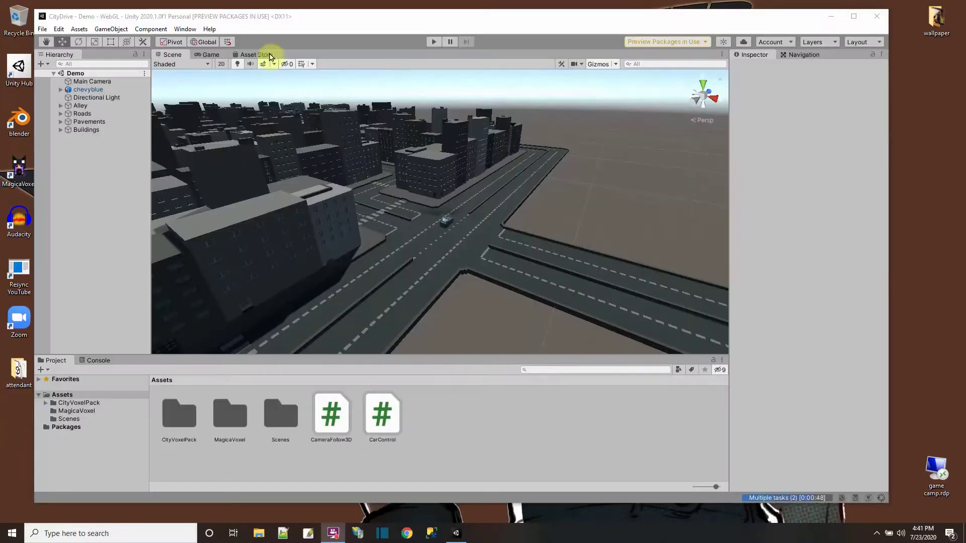
Test-play the Demo scene, steering the car left through the city streets and an alley, then stop.
{"action": "left_click", "coordinate": [434, 42]}
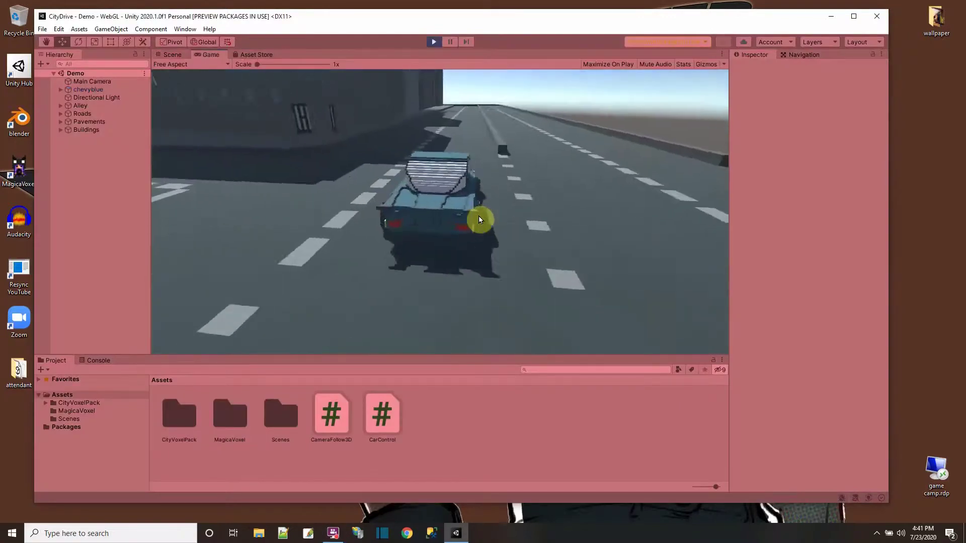
{"action": "key", "text": "Left"}
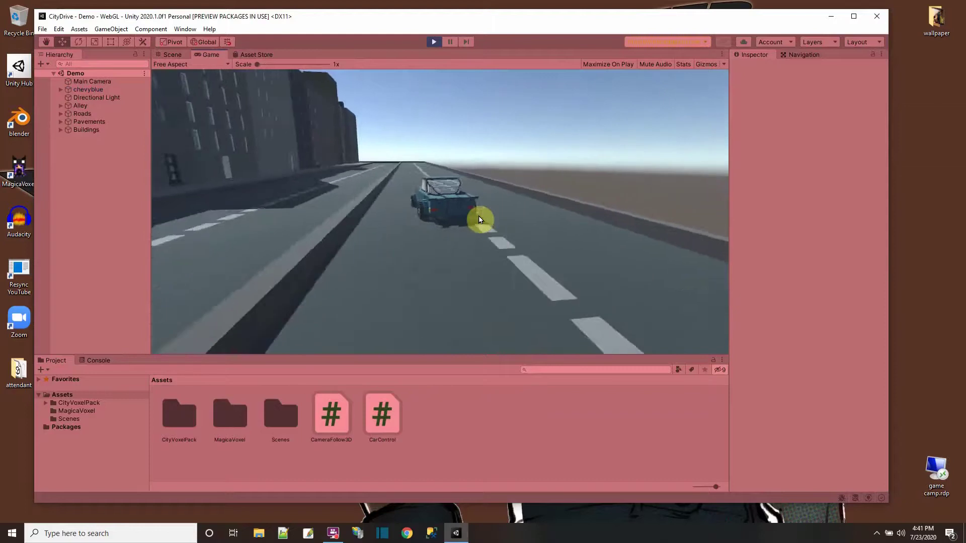
{"action": "key", "text": "Left"}
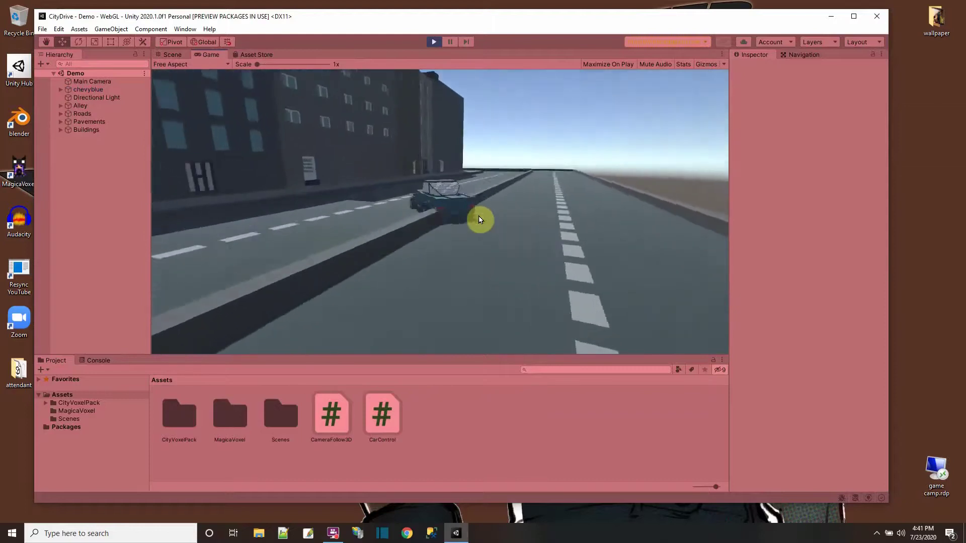
{"action": "key", "text": "Left"}
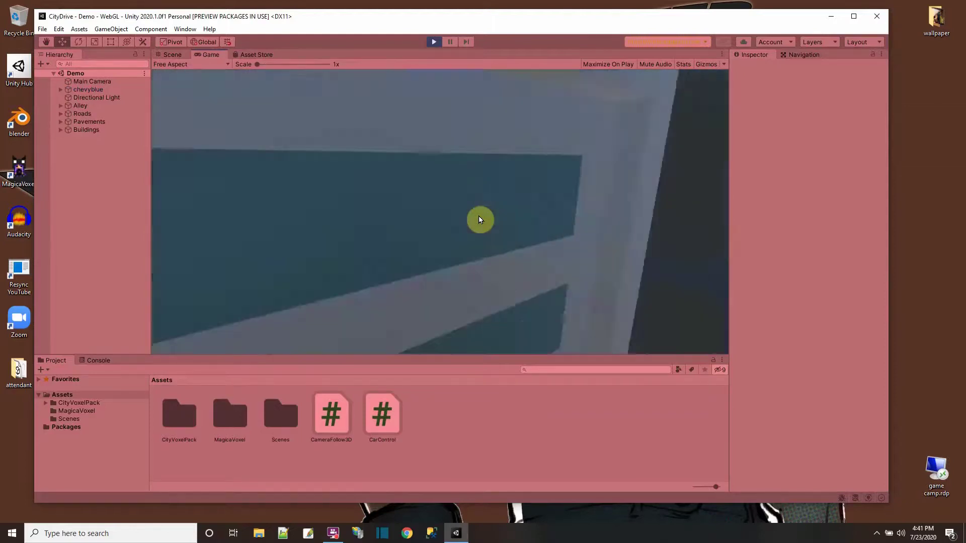
{"action": "key", "text": "Left"}
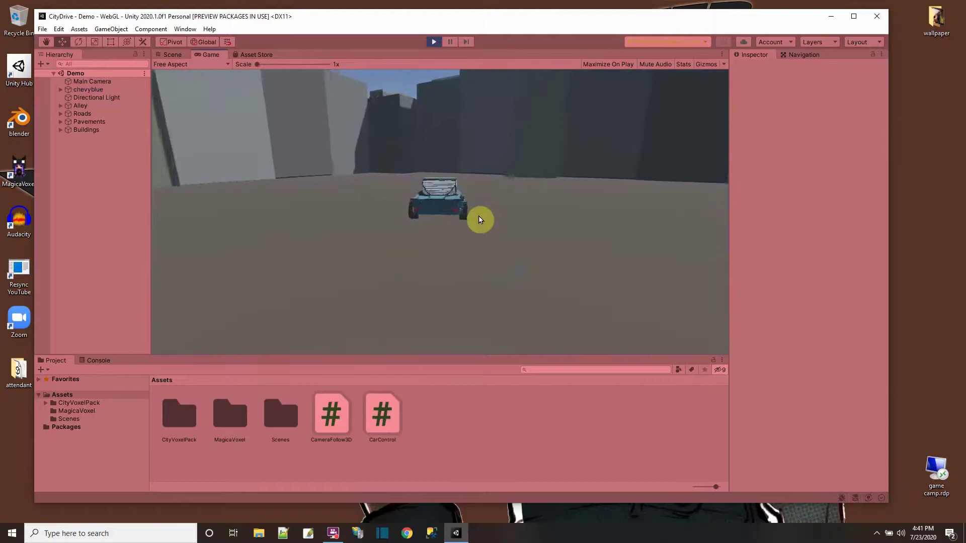
{"action": "key", "text": "Left"}
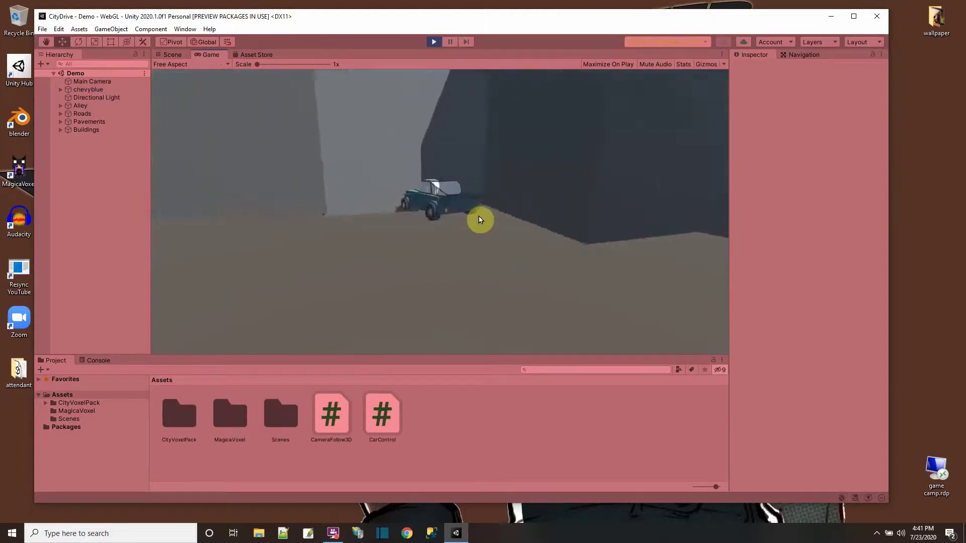
{"action": "key", "text": "Left"}
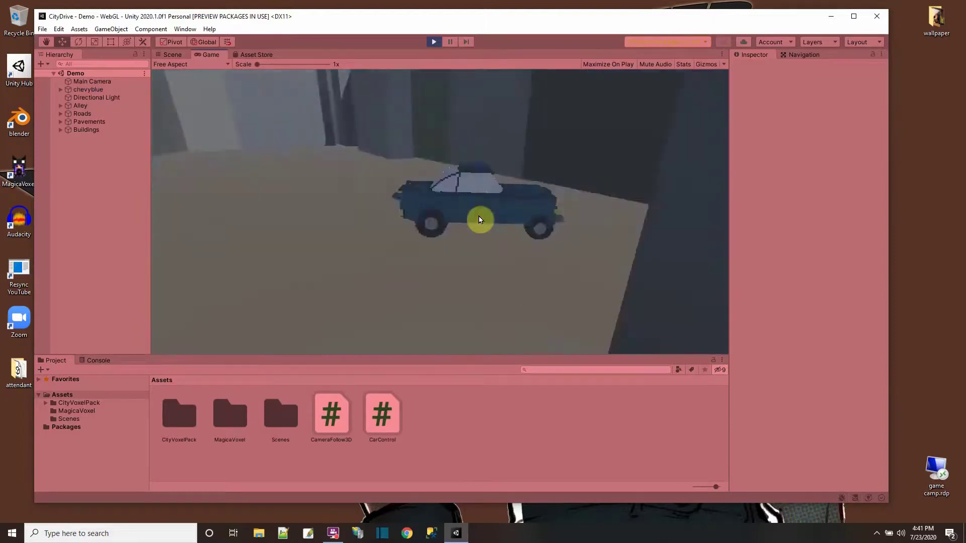
{"action": "key", "text": "Left"}
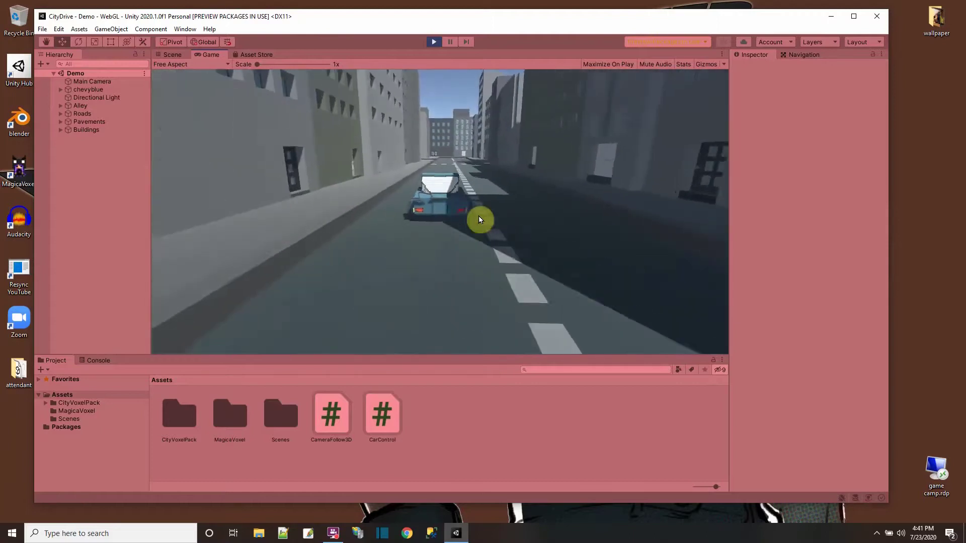
{"action": "left_click", "coordinate": [433, 41]}
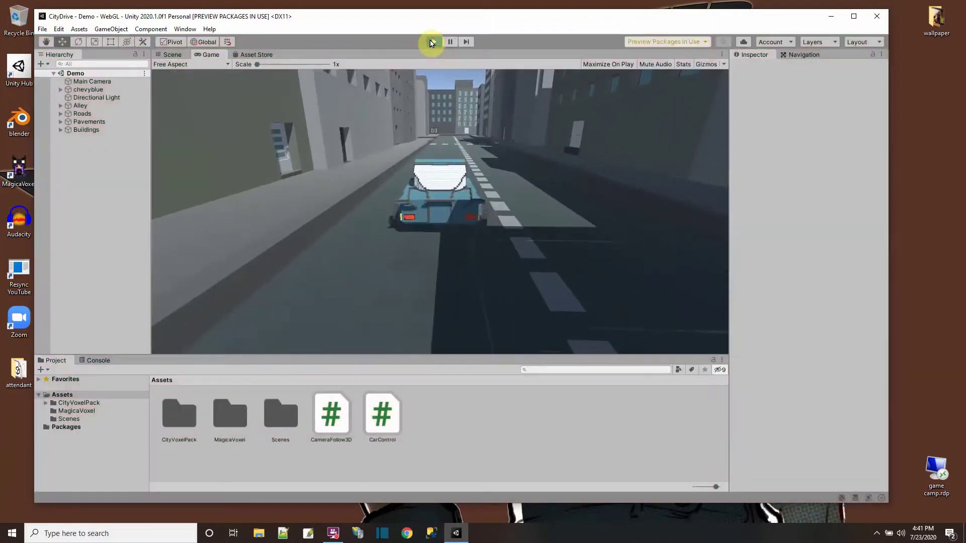
Zoom and orbit the Scene view down to street level at the main road intersection.
{"action": "scroll", "coordinate": [452, 257], "scroll_direction": "down", "scroll_amount": 5}
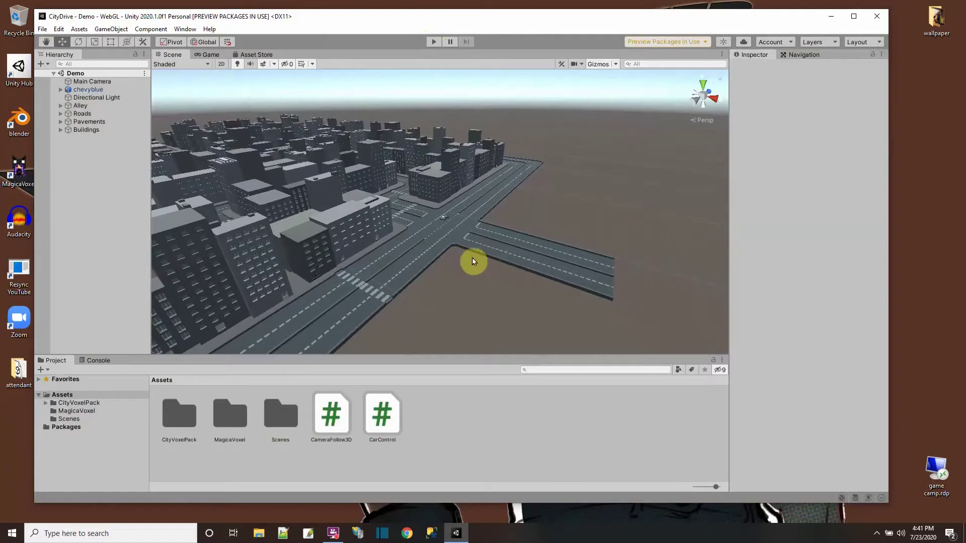
{"action": "mouse_move", "coordinate": [473, 261]}
{"action": "left_mouse_down", "text": "alt"}
{"action": "mouse_move", "coordinate": [433, 282]}
{"action": "mouse_move", "coordinate": [362, 248]}
{"action": "mouse_move", "coordinate": [414, 252]}
{"action": "mouse_move", "coordinate": [416, 243]}
{"action": "mouse_move", "coordinate": [349, 263]}
{"action": "mouse_move", "coordinate": [198, 241]}
{"action": "mouse_move", "coordinate": [420, 220]}
{"action": "mouse_move", "coordinate": [459, 252]}
{"action": "left_mouse_up", "text": "alt"}
{"action": "scroll", "coordinate": [459, 252], "scroll_direction": "up", "scroll_amount": 6}
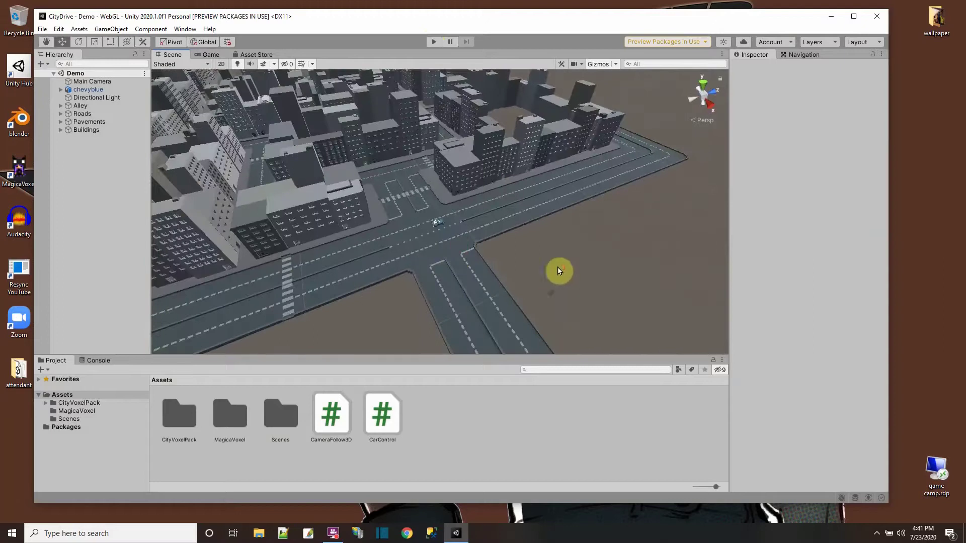
{"action": "left_click_drag", "start_coordinate": [504, 305], "coordinate": [372, 246], "text": "alt"}
{"action": "scroll", "coordinate": [503, 281], "scroll_direction": "up", "scroll_amount": 3}
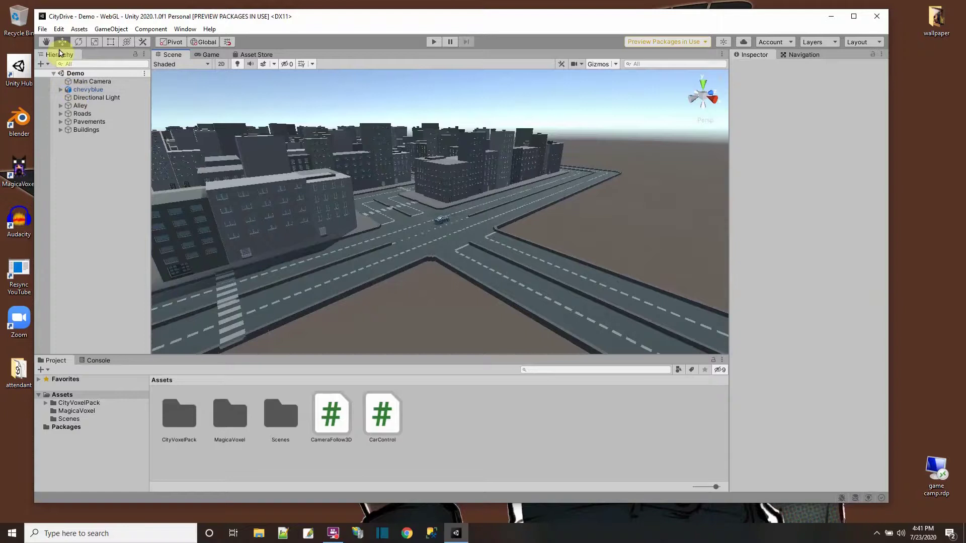
Open the Demo scene's context menu in the Hierarchy twice, dismissing it each time.
{"action": "right_click", "coordinate": [68, 76]}
{"action": "left_click", "coordinate": [374, 246]}
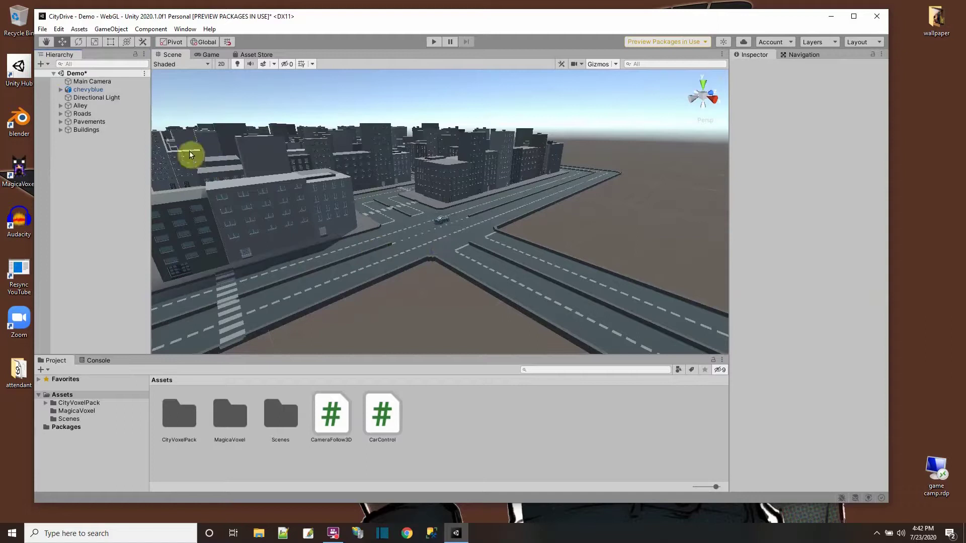
{"action": "right_click", "coordinate": [77, 74]}
{"action": "left_click", "coordinate": [332, 225]}
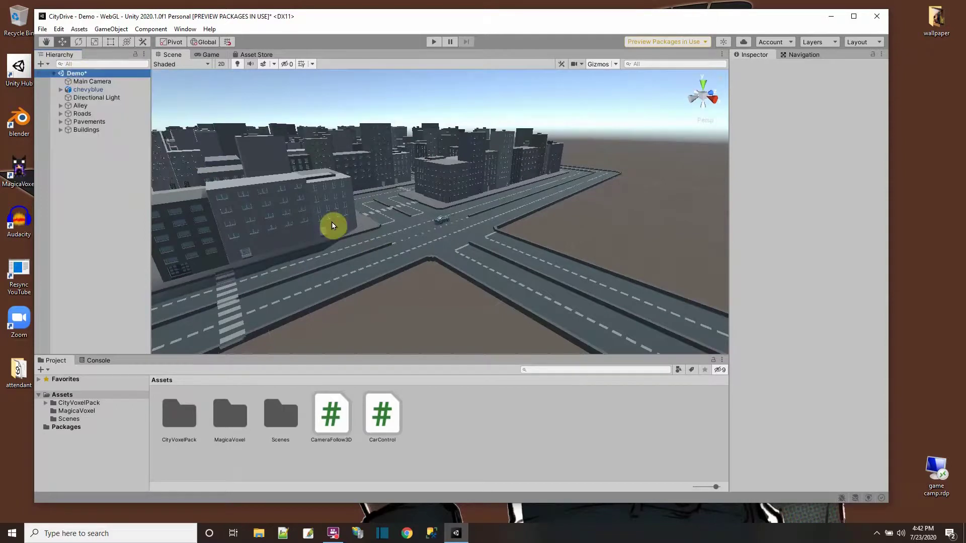
{"action": "scroll", "coordinate": [333, 226], "scroll_direction": "up", "scroll_amount": 3}
{"action": "scroll", "coordinate": [334, 233], "scroll_direction": "down", "scroll_amount": 3}
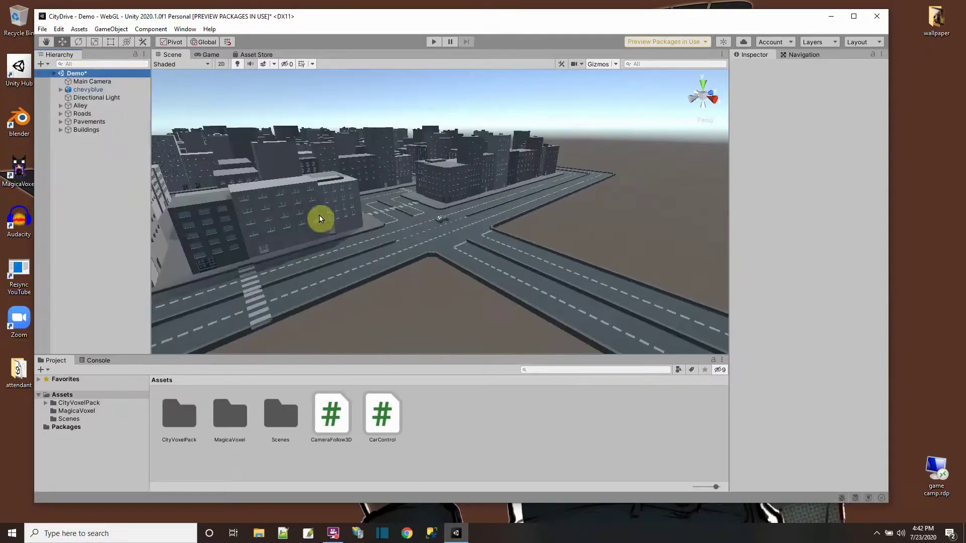
Select the Roads group in the Hierarchy, briefly checking the Road2 group.
{"action": "left_click", "coordinate": [82, 114]}
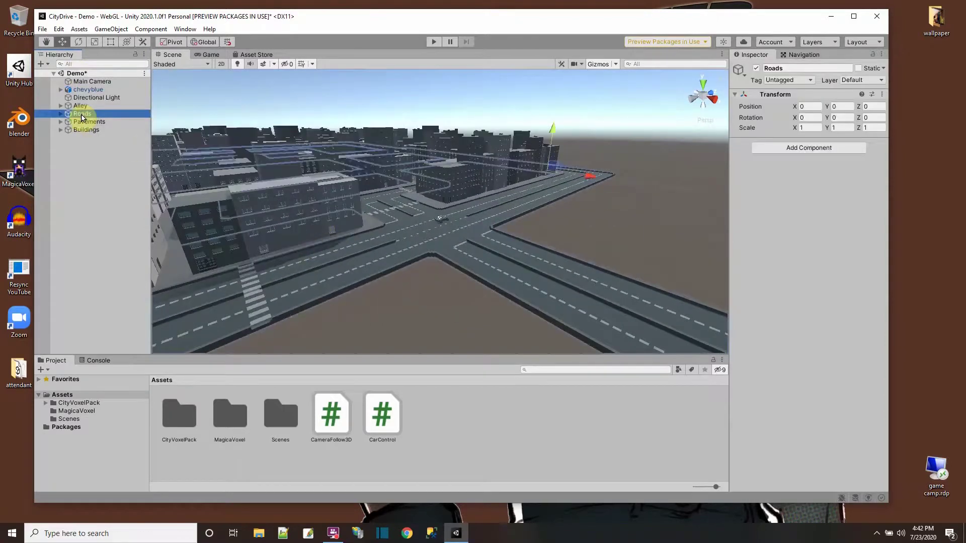
{"action": "scroll", "coordinate": [395, 226], "scroll_direction": "down", "scroll_amount": 2}
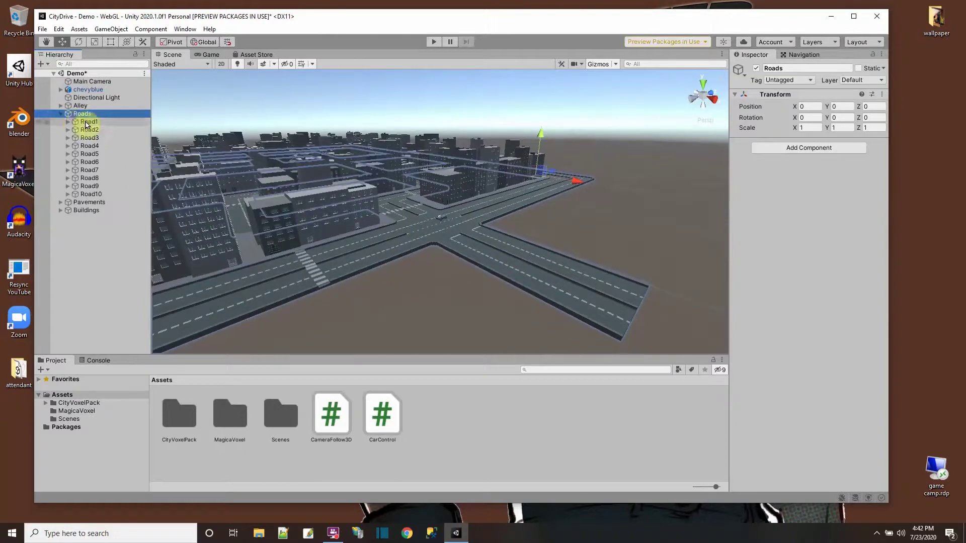
{"action": "left_click", "coordinate": [86, 122]}
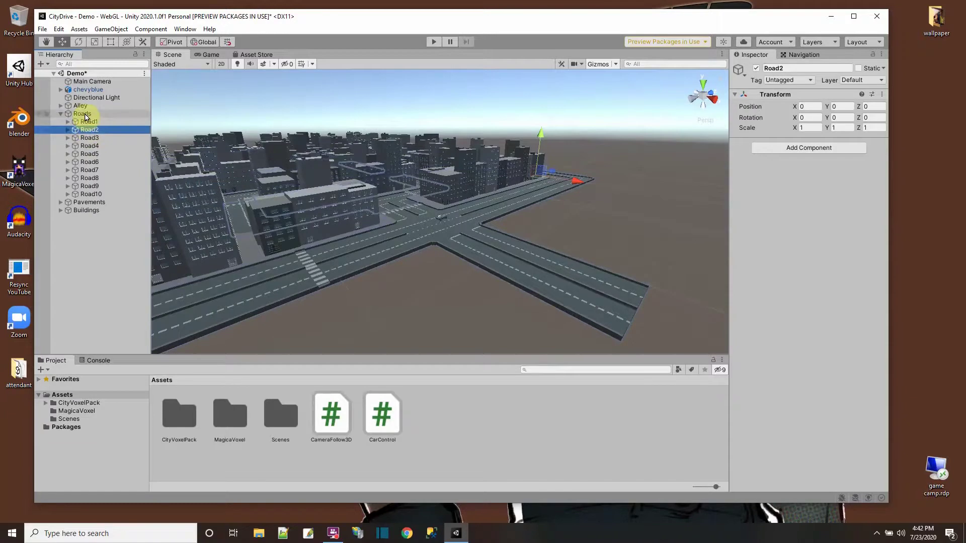
{"action": "left_click", "coordinate": [83, 114]}
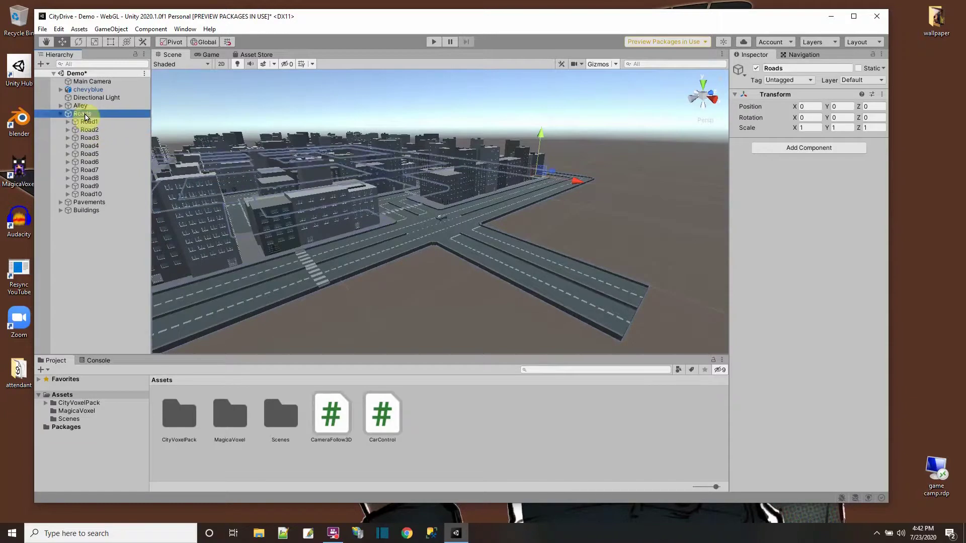
Pick the intersection road piece road14bis in Road5, then reveal the CityVoxelPack assets.
{"action": "left_click", "coordinate": [68, 122]}
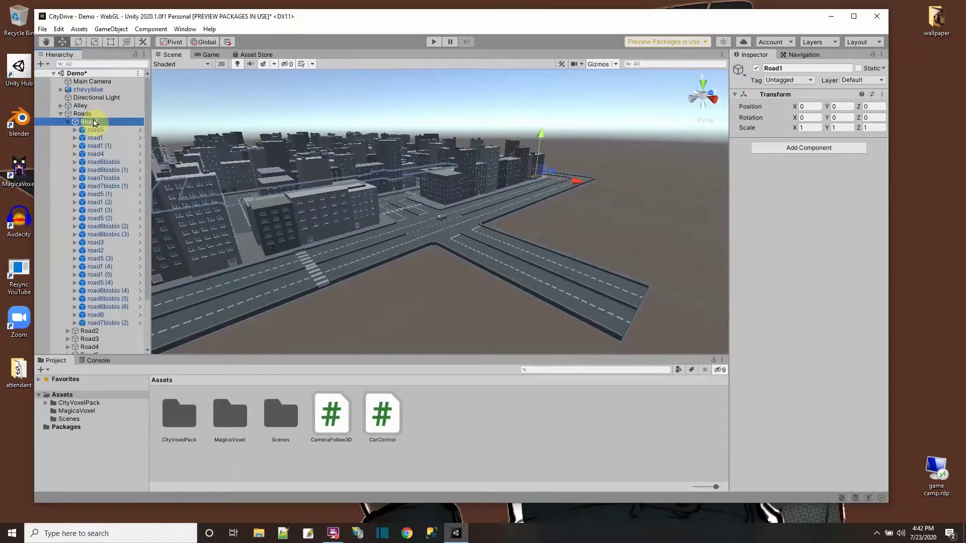
{"action": "left_click", "coordinate": [457, 245]}
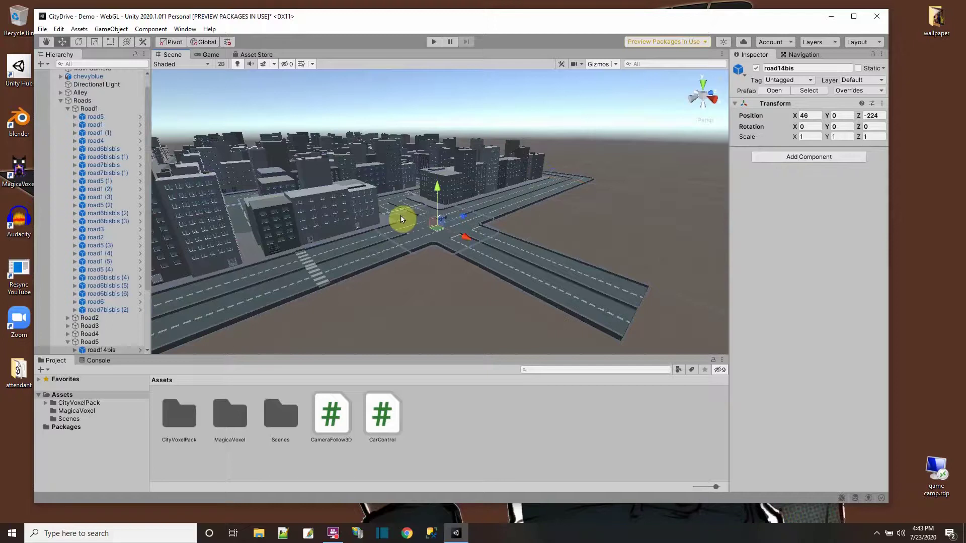
{"action": "left_click", "coordinate": [69, 109]}
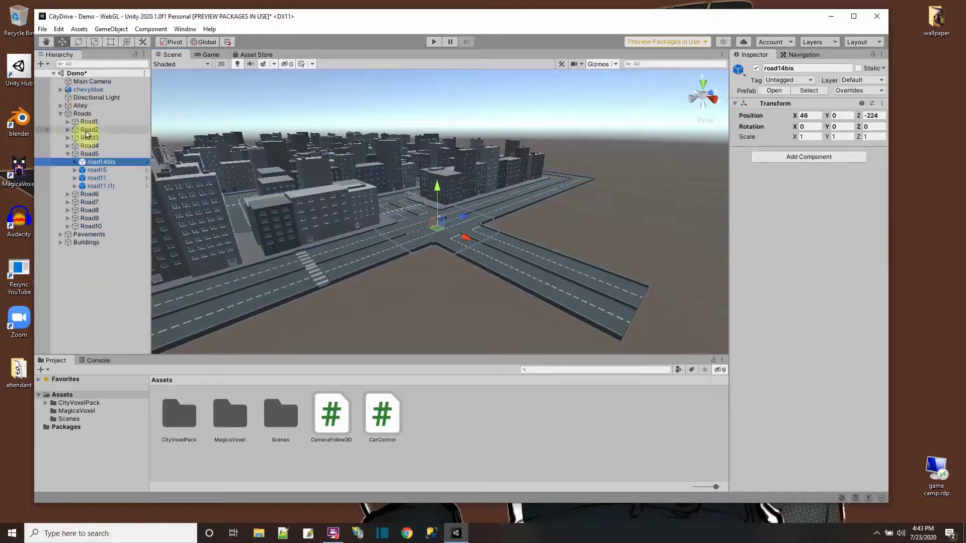
{"action": "left_click", "coordinate": [381, 224]}
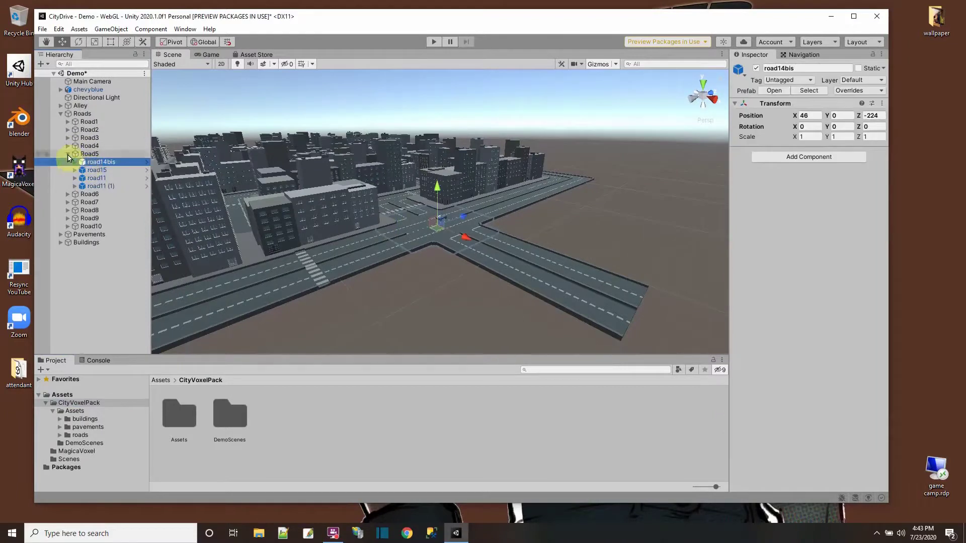
Browse to CityVoxelPack/Assets/roads/tall/Prefabs to list the road10 through road17bisbis prefabs.
{"action": "left_click", "coordinate": [69, 157]}
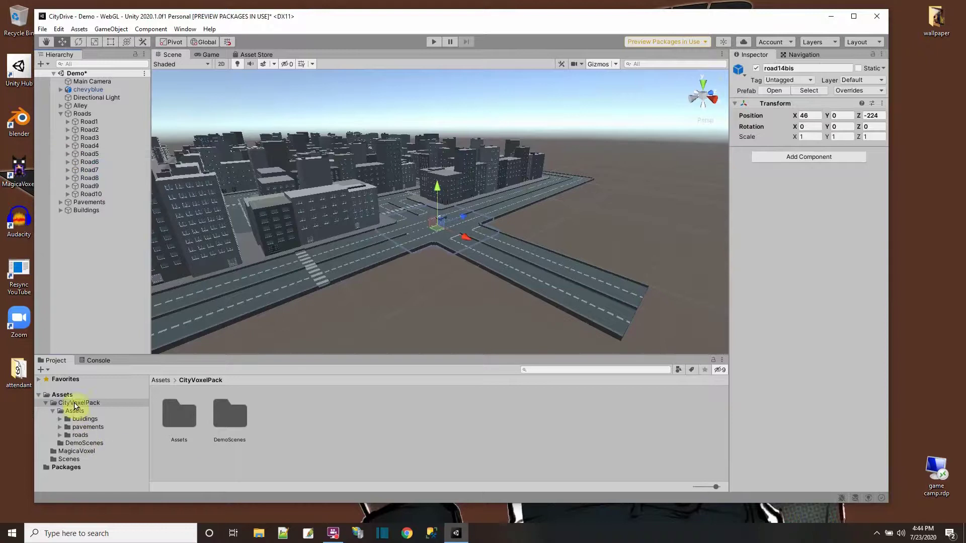
{"action": "left_click", "coordinate": [75, 404]}
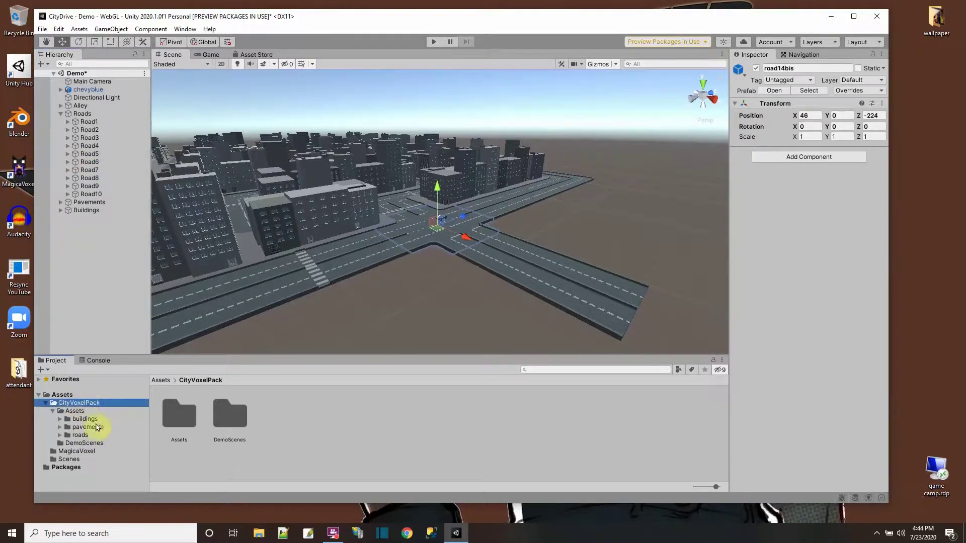
{"action": "left_click", "coordinate": [80, 435]}
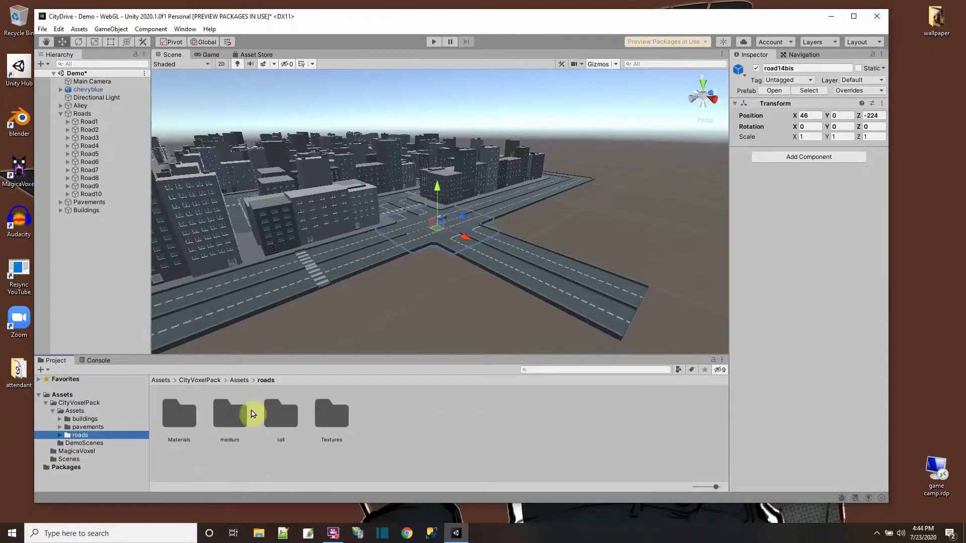
{"action": "double_click", "coordinate": [275, 422]}
{"action": "double_click", "coordinate": [229, 421]}
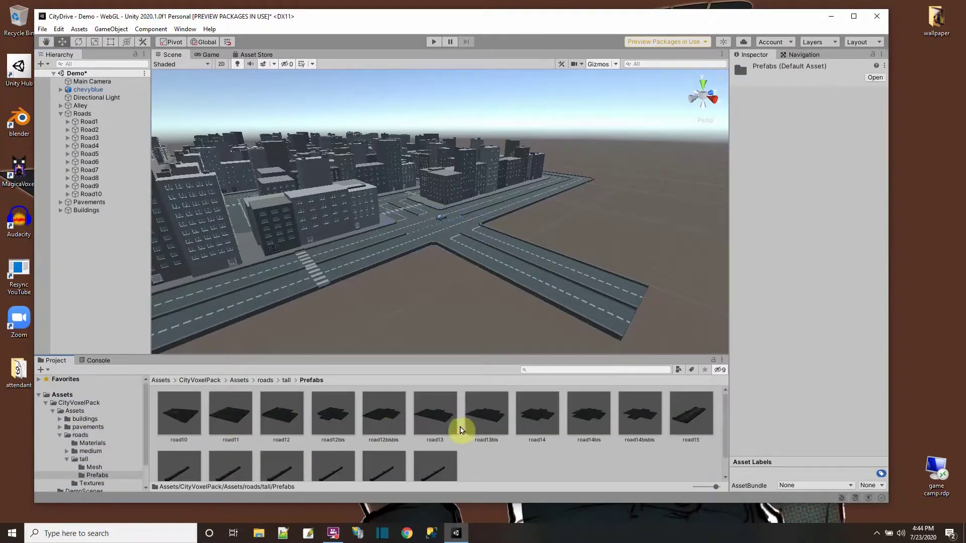
{"action": "scroll", "coordinate": [468, 410], "scroll_direction": "down", "scroll_amount": 1}
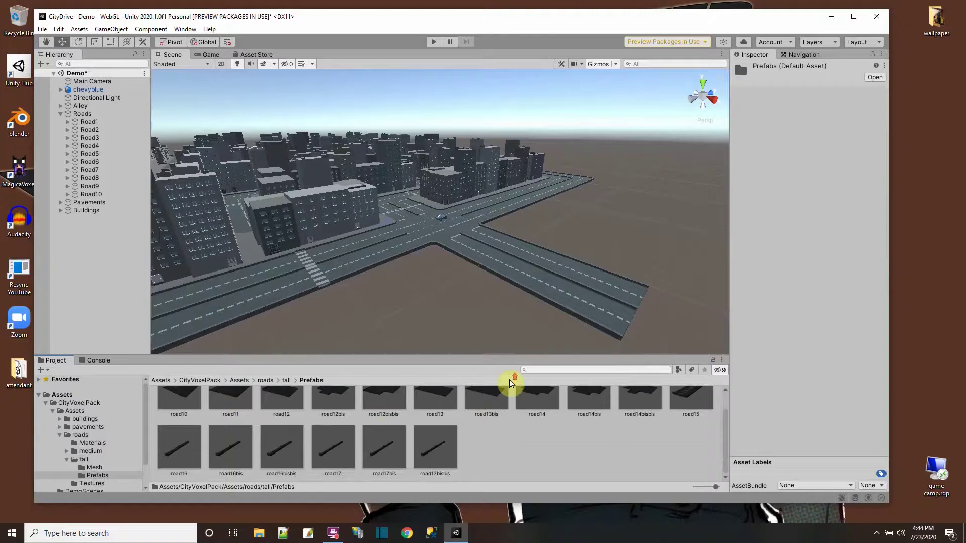
{"action": "scroll", "coordinate": [536, 428], "scroll_direction": "up", "scroll_amount": 1}
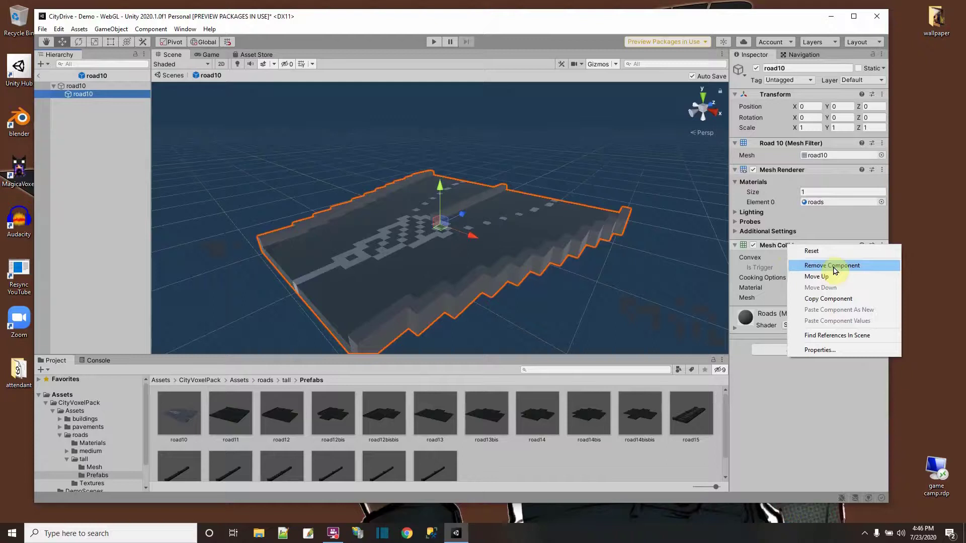
Replace road10's Mesh Collider with a Physics > Box Collider.
{"action": "left_click", "coordinate": [833, 266]}
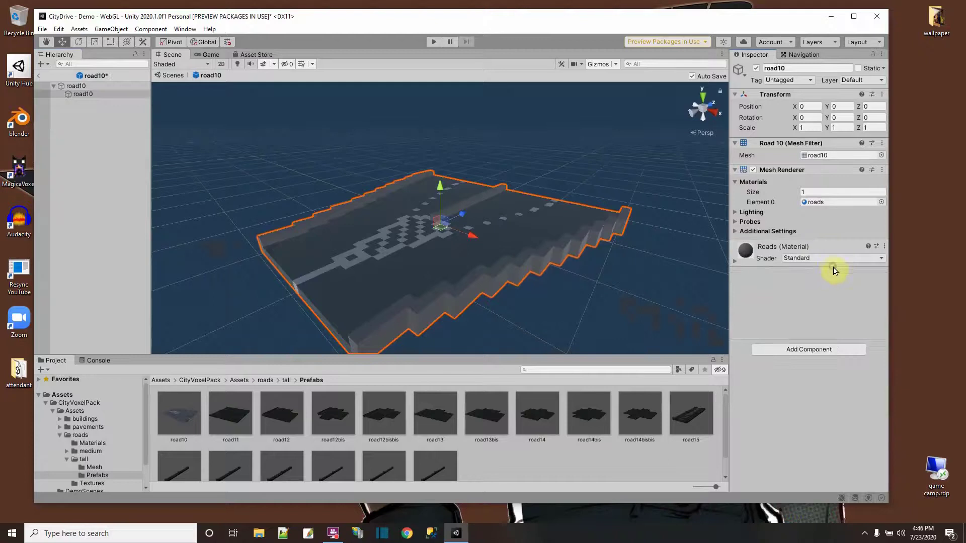
{"action": "left_click", "coordinate": [808, 282]}
{"action": "left_click", "coordinate": [790, 410]}
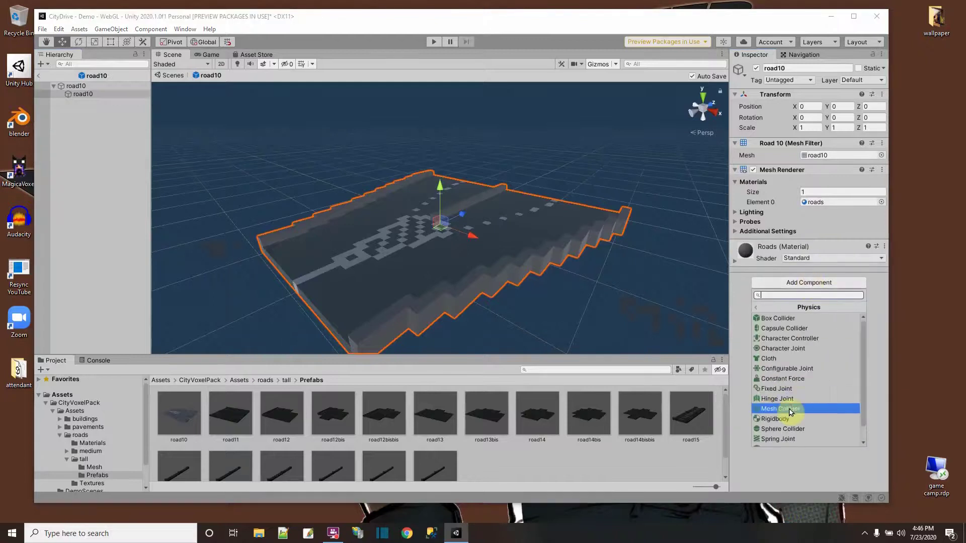
{"action": "left_click", "coordinate": [777, 319]}
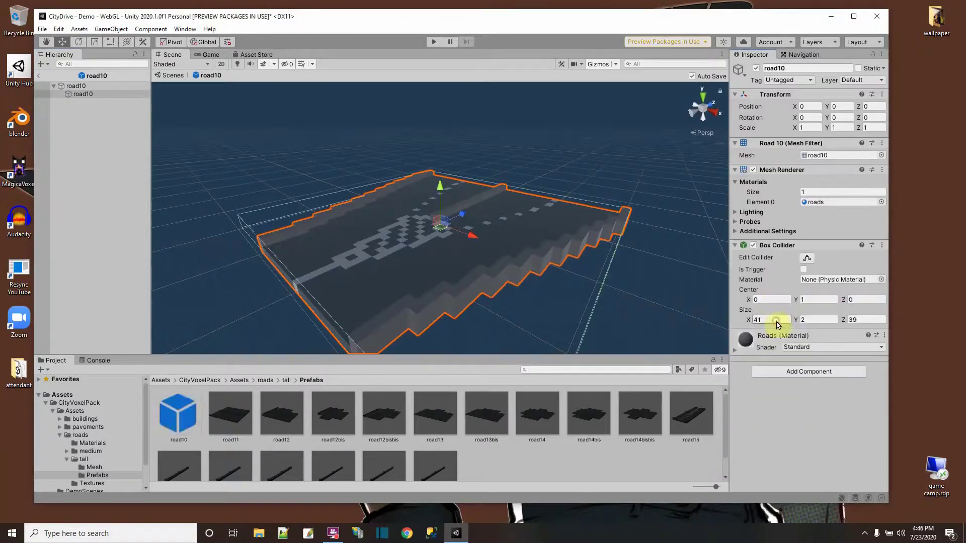
Edit road10's box collider, lowering its top face to the road surface (41×0.97×39).
{"action": "left_click_drag", "start_coordinate": [405, 278], "coordinate": [424, 241], "text": "alt"}
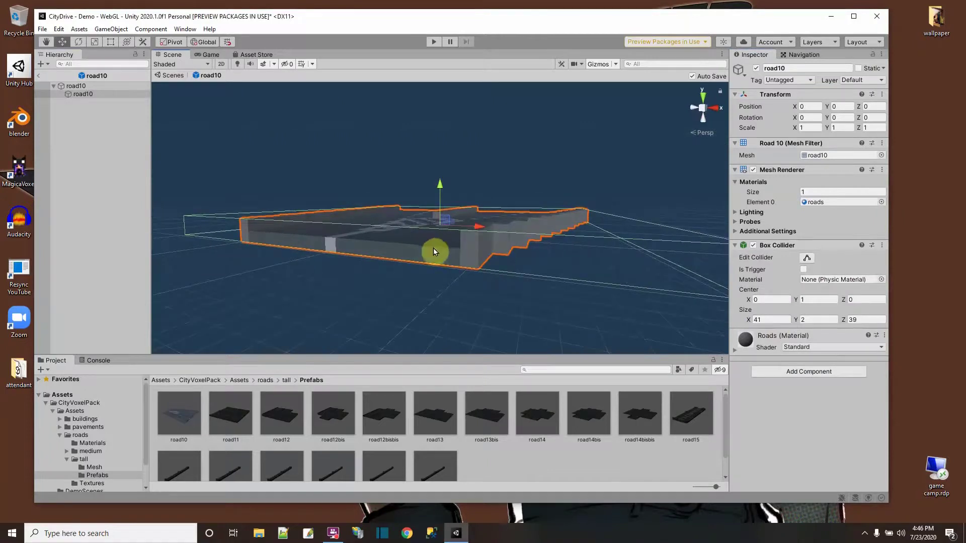
{"action": "left_click", "coordinate": [806, 260]}
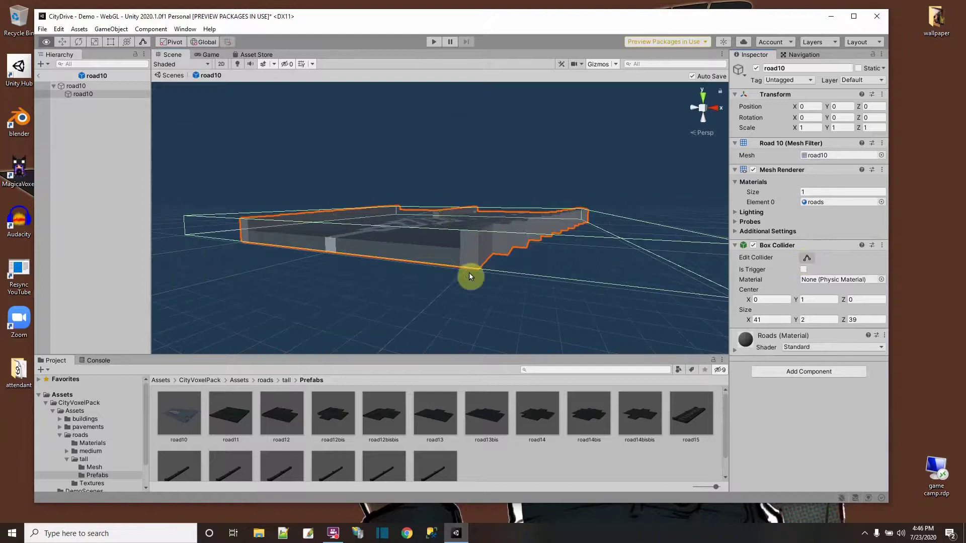
{"action": "mouse_move", "coordinate": [468, 274]}
{"action": "left_mouse_down", "text": "alt"}
{"action": "mouse_move", "coordinate": [505, 311]}
{"action": "mouse_move", "coordinate": [478, 283]}
{"action": "left_mouse_up", "text": "alt"}
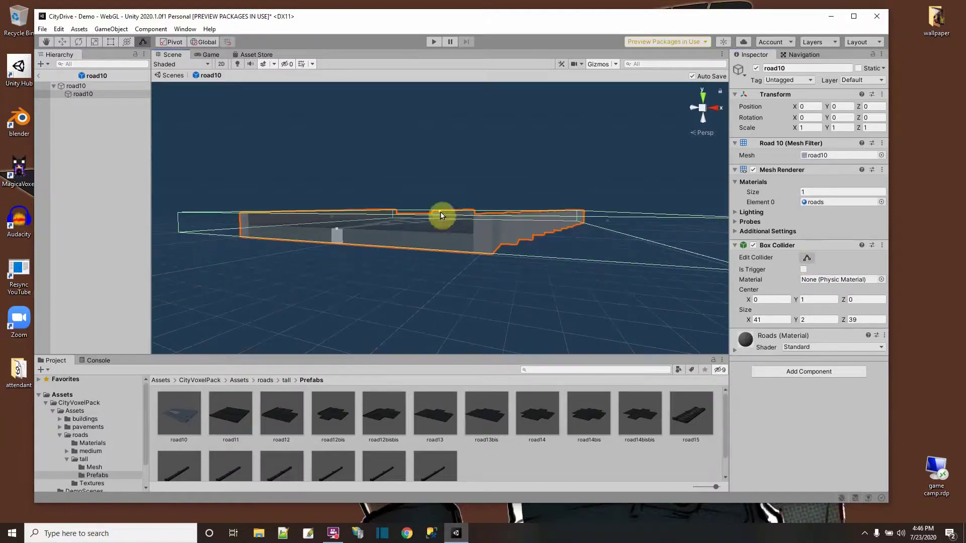
{"action": "left_click_drag", "start_coordinate": [441, 215], "coordinate": [442, 222]}
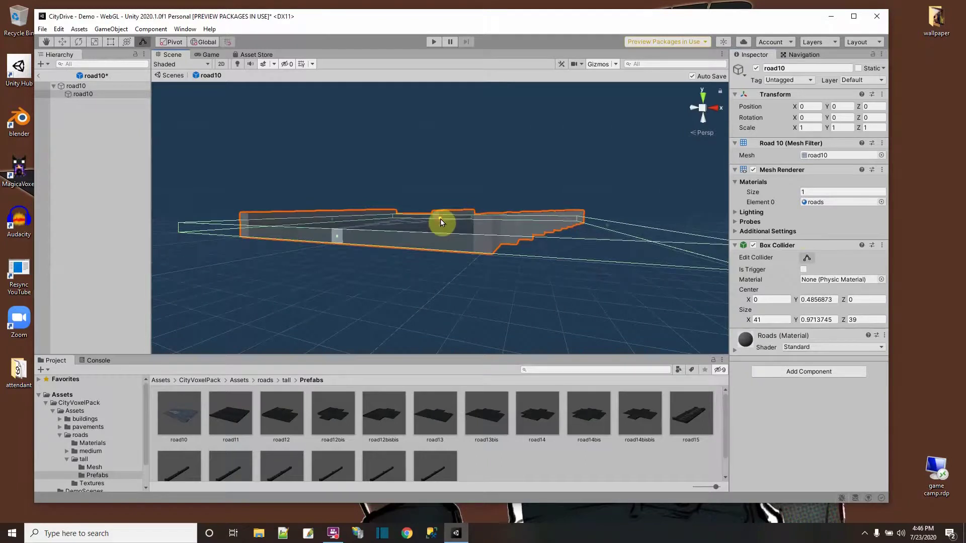
{"action": "left_click", "coordinate": [466, 282]}
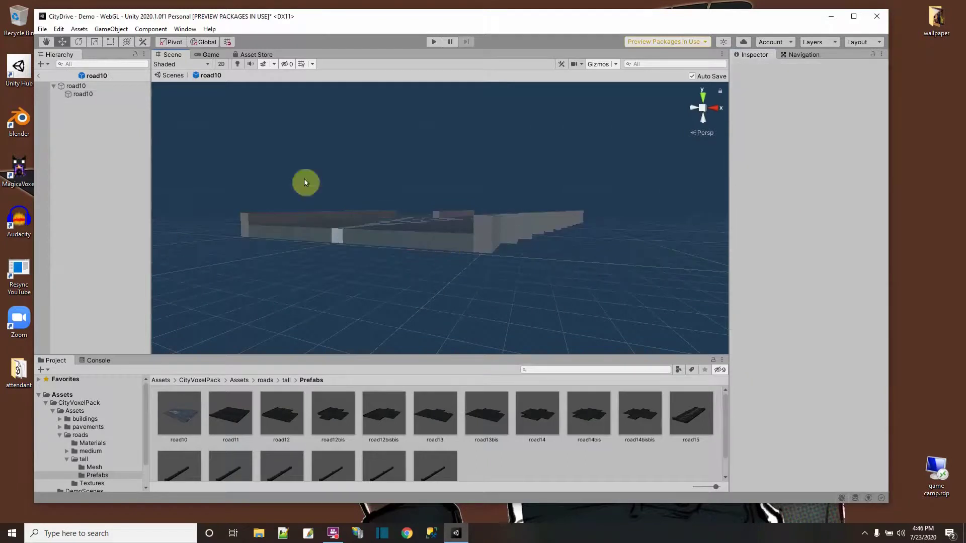
{"action": "left_click", "coordinate": [81, 95]}
{"action": "left_click_drag", "start_coordinate": [501, 302], "coordinate": [565, 388], "text": "alt"}
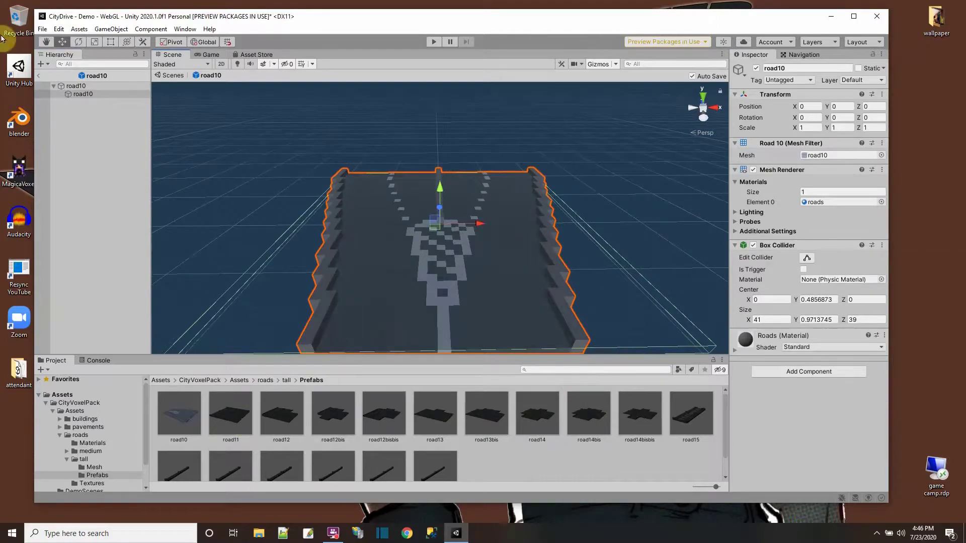
Save the road10 prefab and return to the Demo scene.
{"action": "left_click", "coordinate": [42, 29]}
{"action": "left_click", "coordinate": [62, 66]}
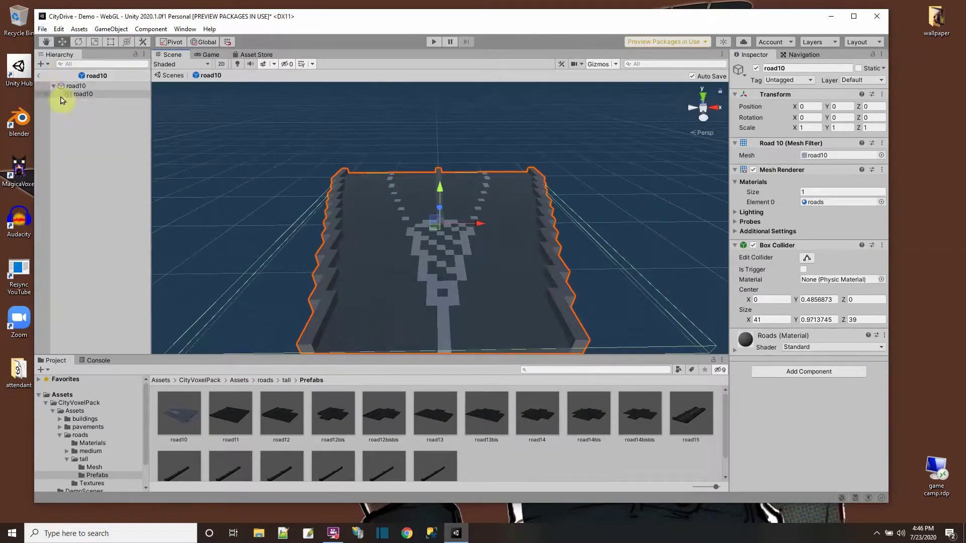
{"action": "left_click", "coordinate": [38, 76]}
Open the road11 prefab and add a Box Collider to its mesh object.
{"action": "left_click", "coordinate": [233, 420]}
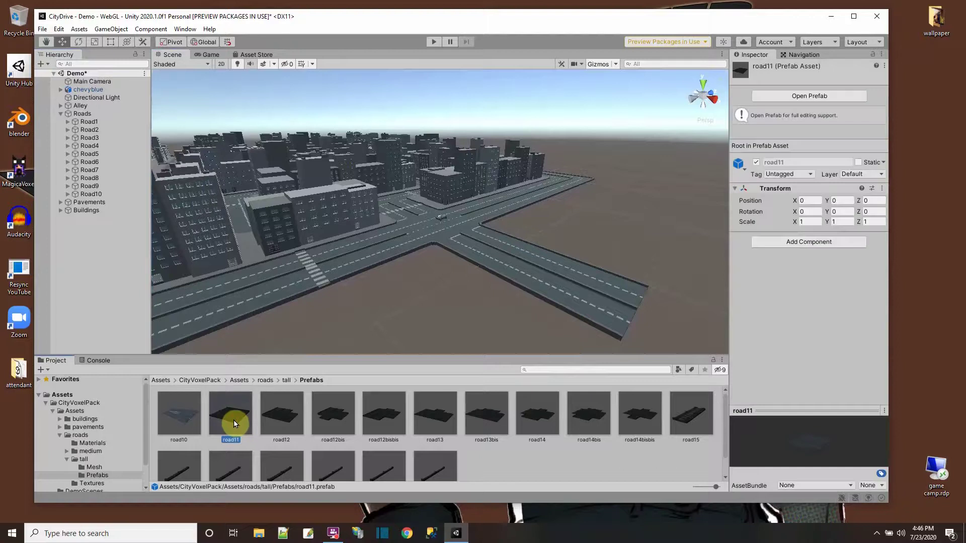
{"action": "left_click", "coordinate": [781, 96]}
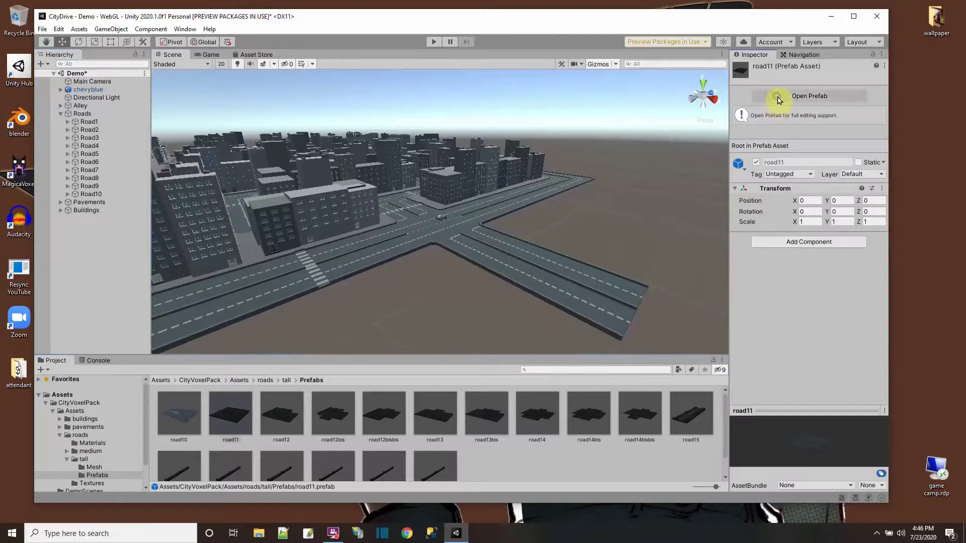
{"action": "left_click", "coordinate": [80, 95]}
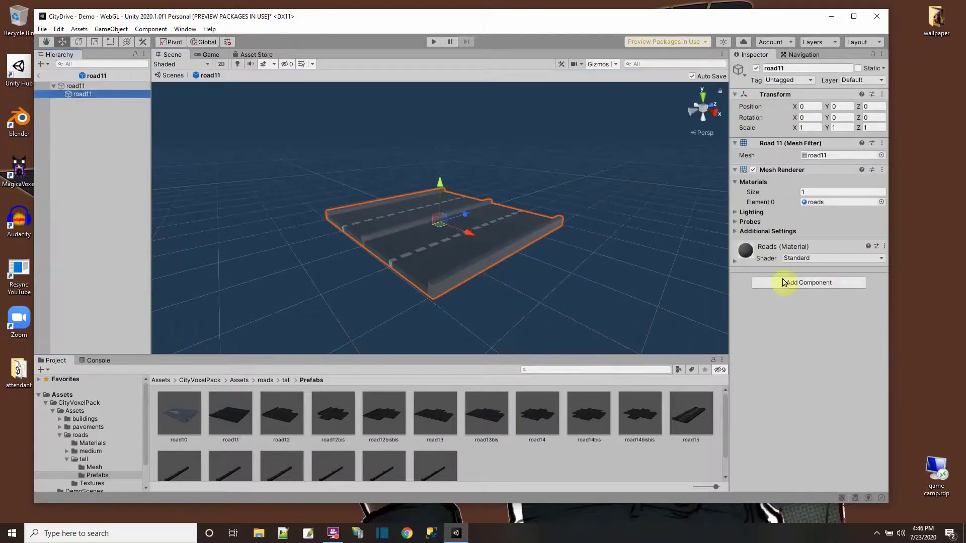
{"action": "left_click", "coordinate": [783, 283]}
{"action": "left_click", "coordinate": [785, 400]}
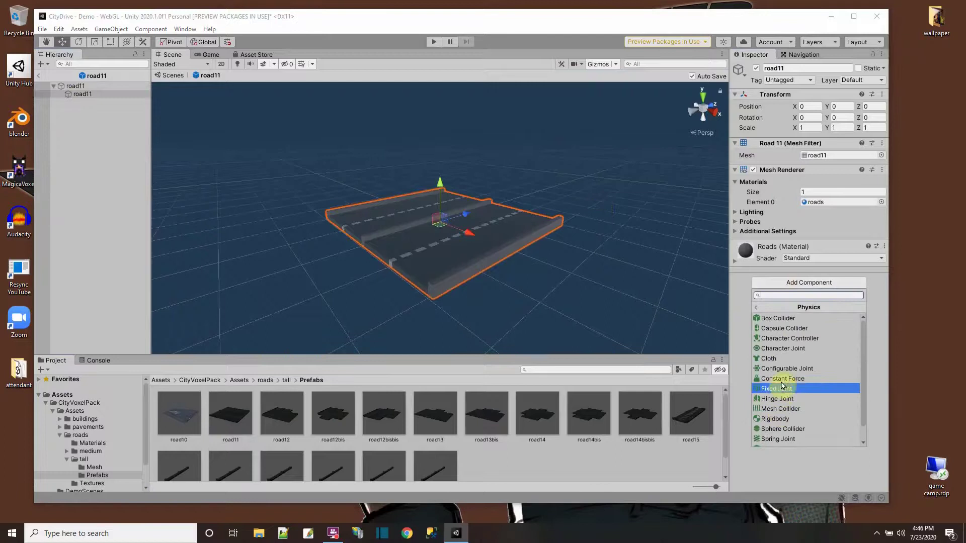
{"action": "left_click", "coordinate": [777, 318]}
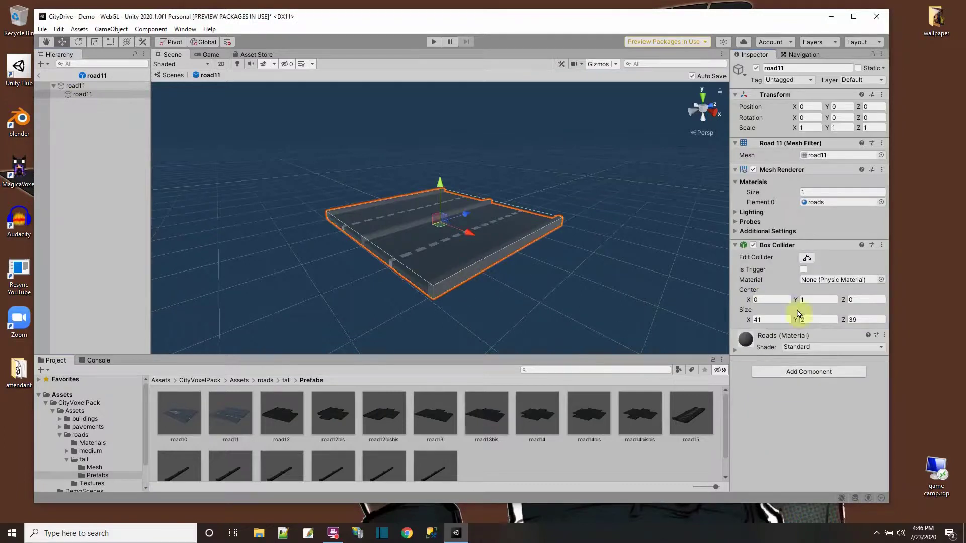
Lower road11's box collider top to the road surface, about 41×1.02×39.
{"action": "left_click", "coordinate": [807, 258]}
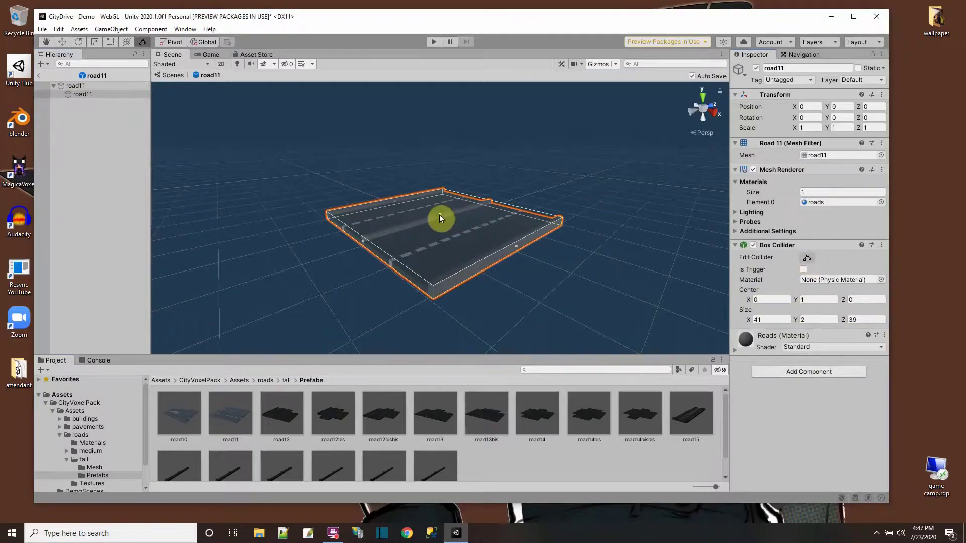
{"action": "left_click_drag", "start_coordinate": [439, 219], "coordinate": [439, 220]}
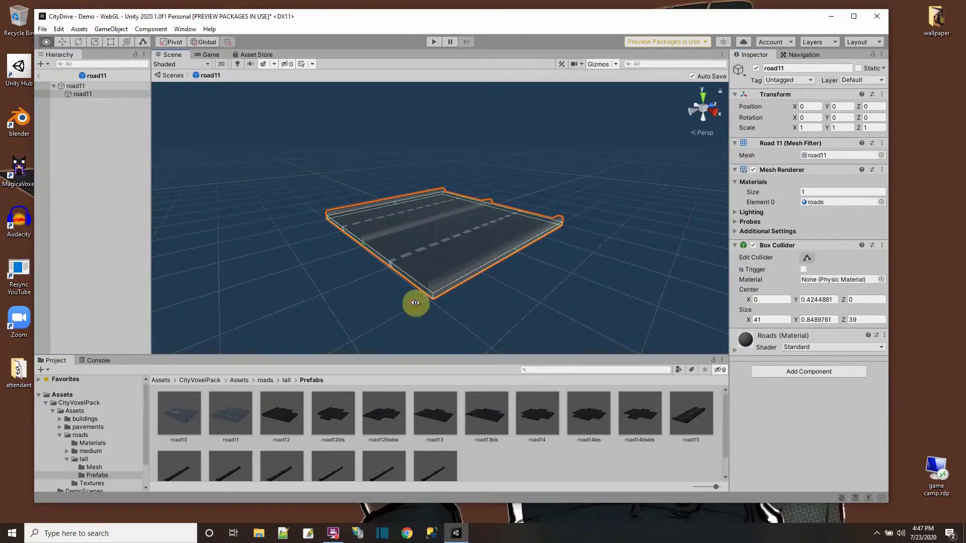
{"action": "scroll", "coordinate": [472, 269], "scroll_direction": "up", "scroll_amount": 5}
{"action": "left_click_drag", "start_coordinate": [415, 303], "coordinate": [439, 221], "text": "alt"}
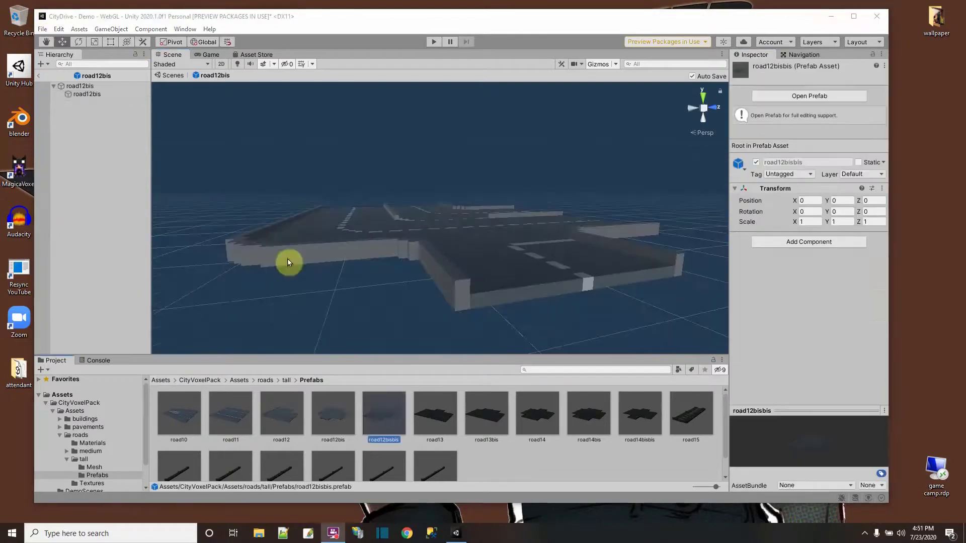
Open road12bisbis and select its mesh, revealing the existing 73×1×60 box collider.
{"action": "double_click", "coordinate": [383, 412]}
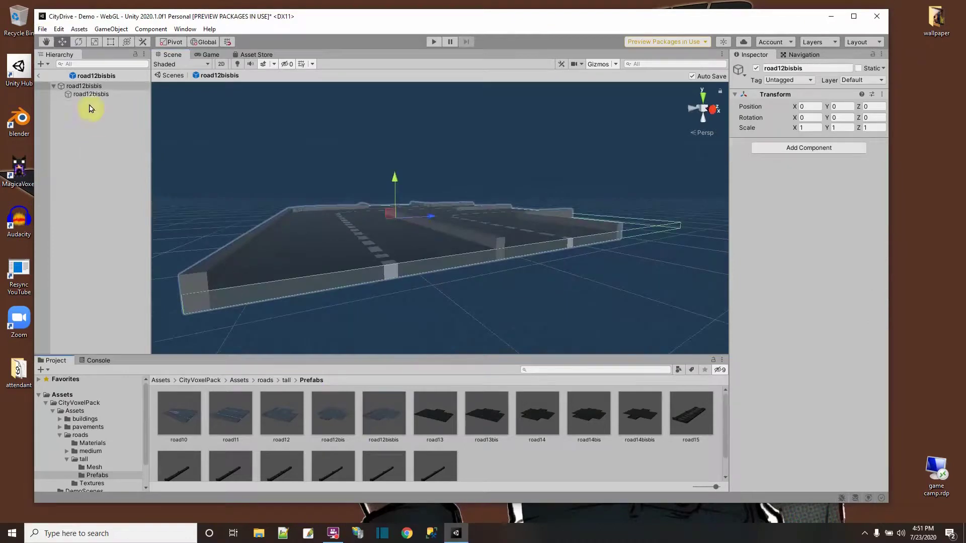
{"action": "left_click", "coordinate": [86, 94]}
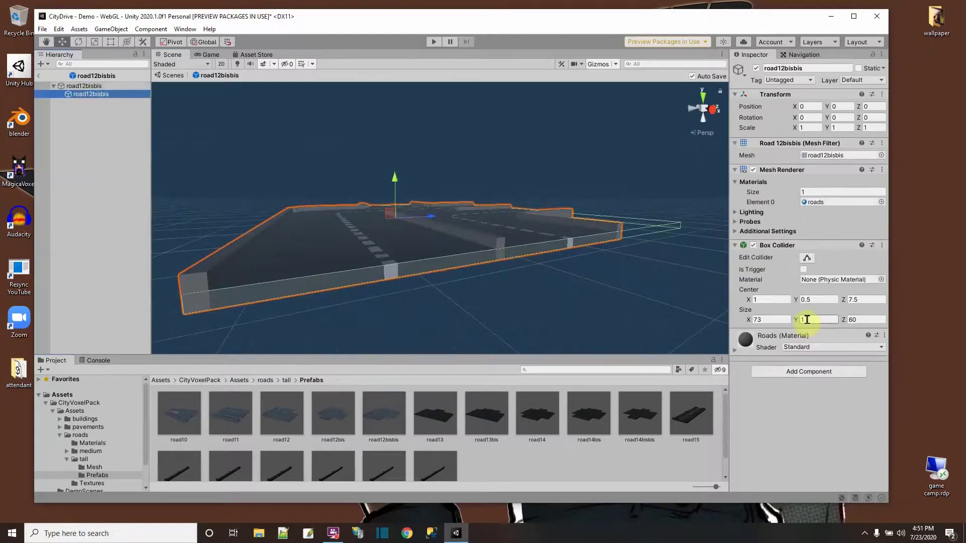
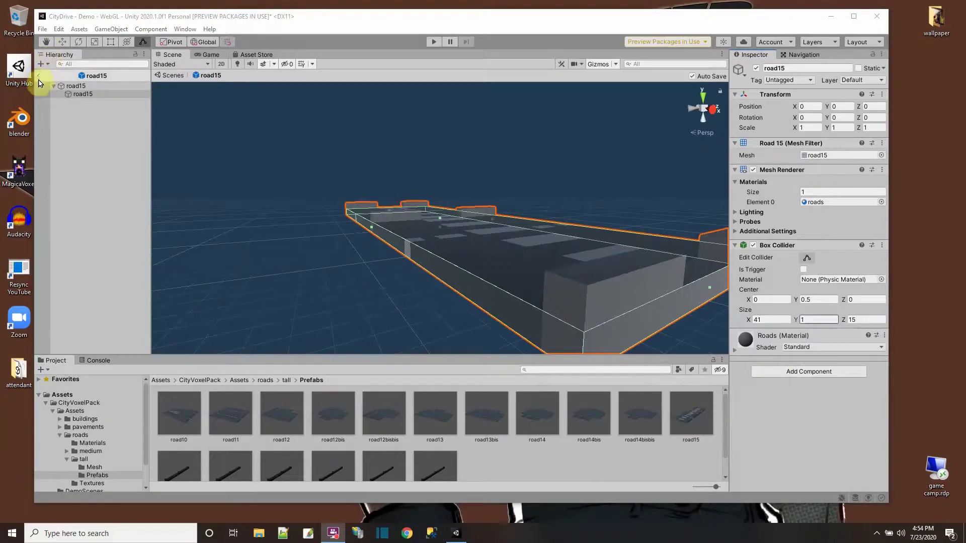
Save the road15 prefab and return to the Demo scene.
{"action": "left_click", "coordinate": [42, 29]}
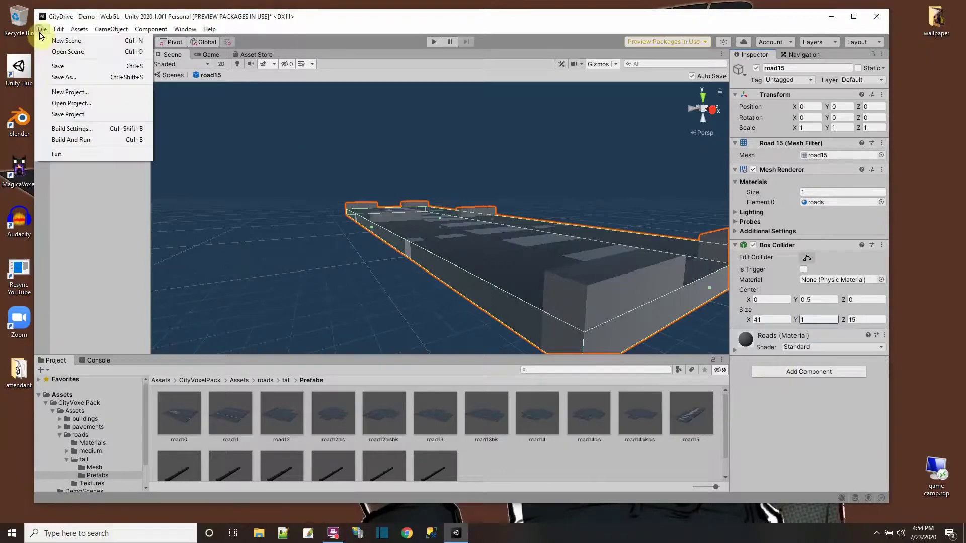
{"action": "left_click", "coordinate": [58, 71]}
{"action": "left_click", "coordinate": [40, 76]}
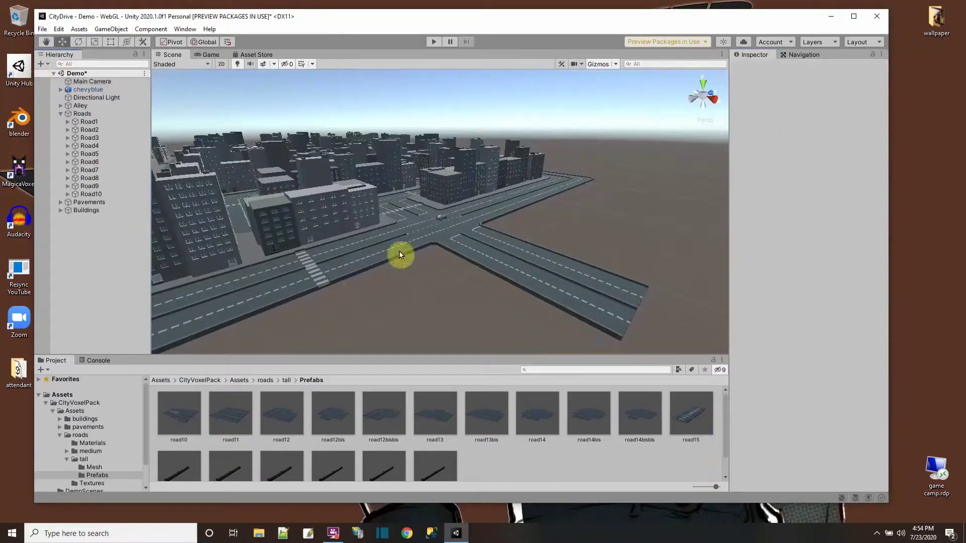
Add a sphere to the Demo scene and raise it high above the ground.
{"action": "right_click", "coordinate": [81, 74]}
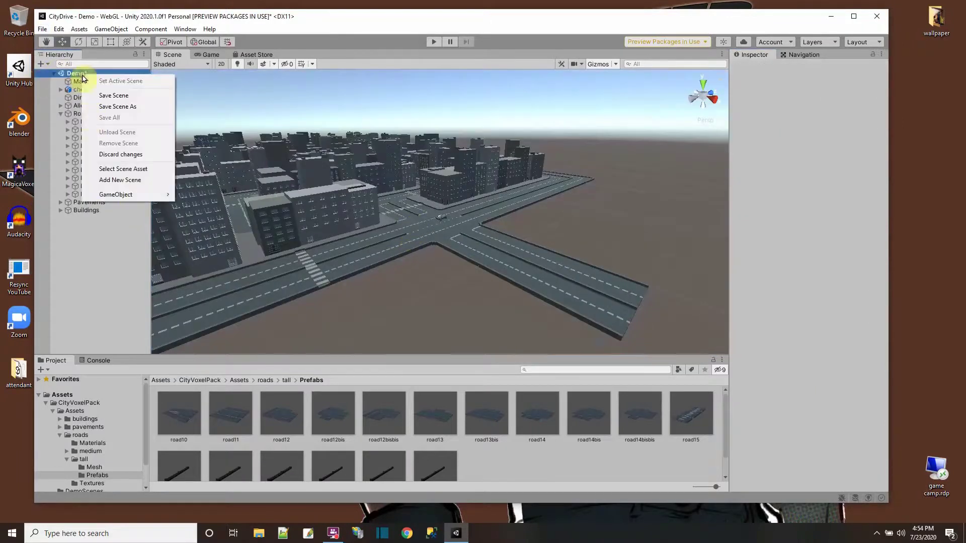
{"action": "mouse_move", "coordinate": [127, 192]}
{"action": "mouse_move", "coordinate": [204, 208]}
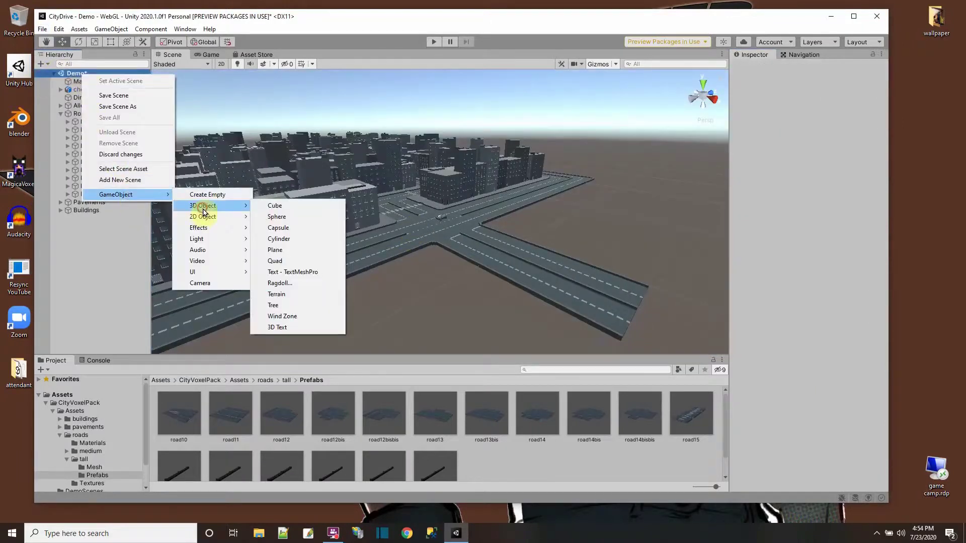
{"action": "left_click", "coordinate": [281, 220]}
{"action": "left_click_drag", "start_coordinate": [439, 176], "coordinate": [442, 165]}
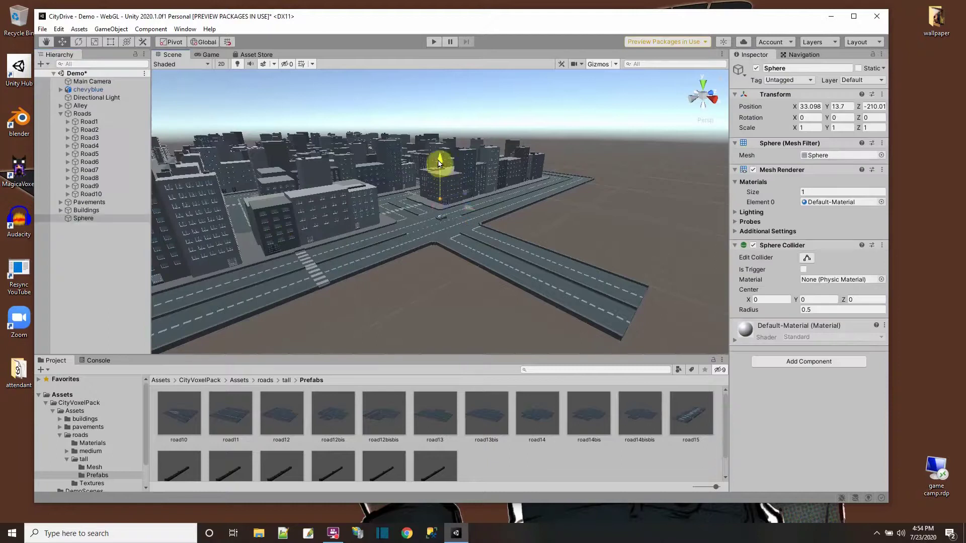
{"action": "double_click", "coordinate": [83, 218]}
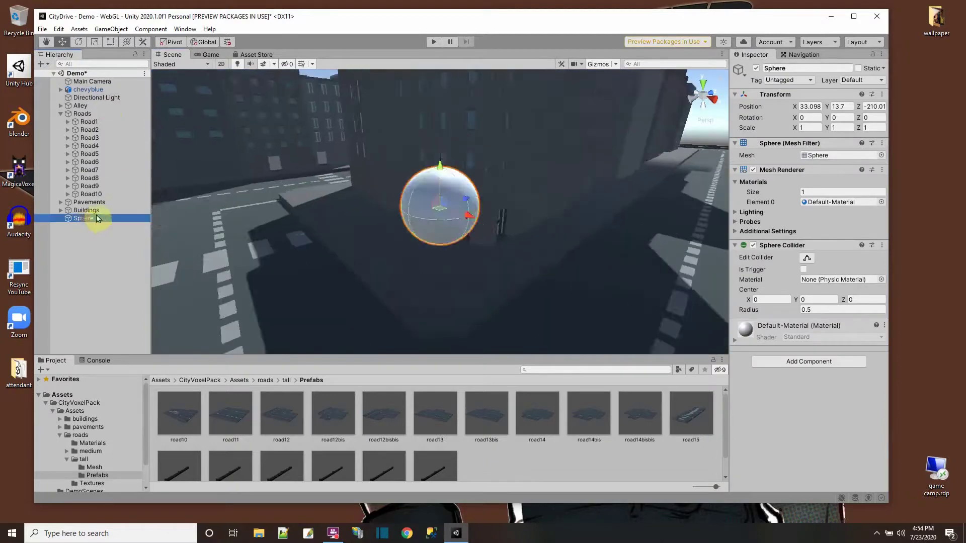
{"action": "scroll", "coordinate": [392, 239], "scroll_direction": "down", "scroll_amount": 5}
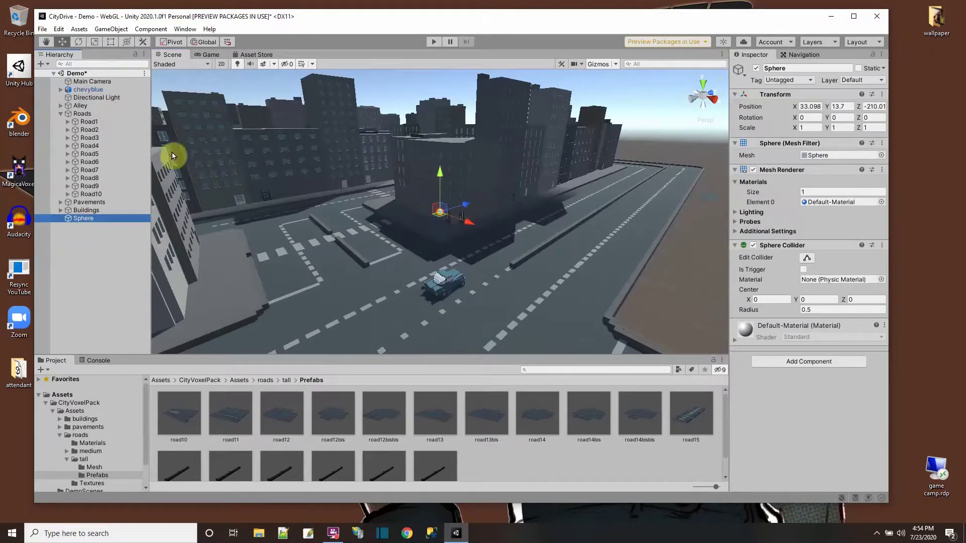
Give the sphere a Rigidbody, move it over the road, and play-test its fall.
{"action": "left_click", "coordinate": [788, 367]}
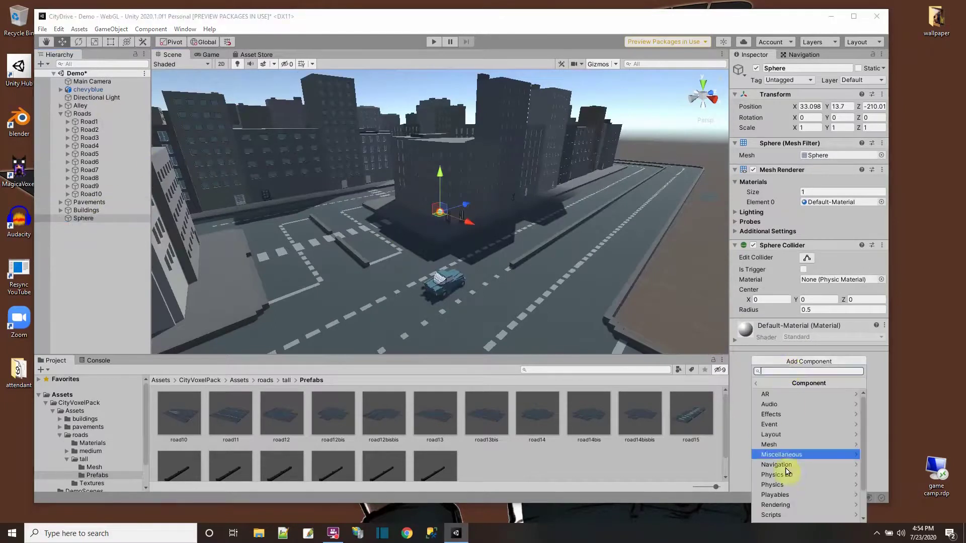
{"action": "left_click", "coordinate": [784, 487]}
{"action": "left_click", "coordinate": [785, 495]}
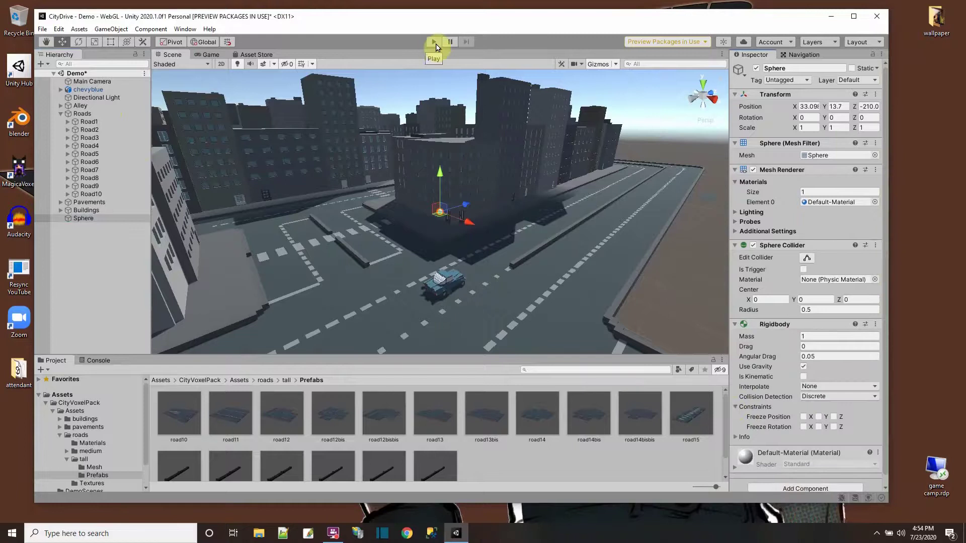
{"action": "left_click_drag", "start_coordinate": [464, 208], "coordinate": [542, 217]}
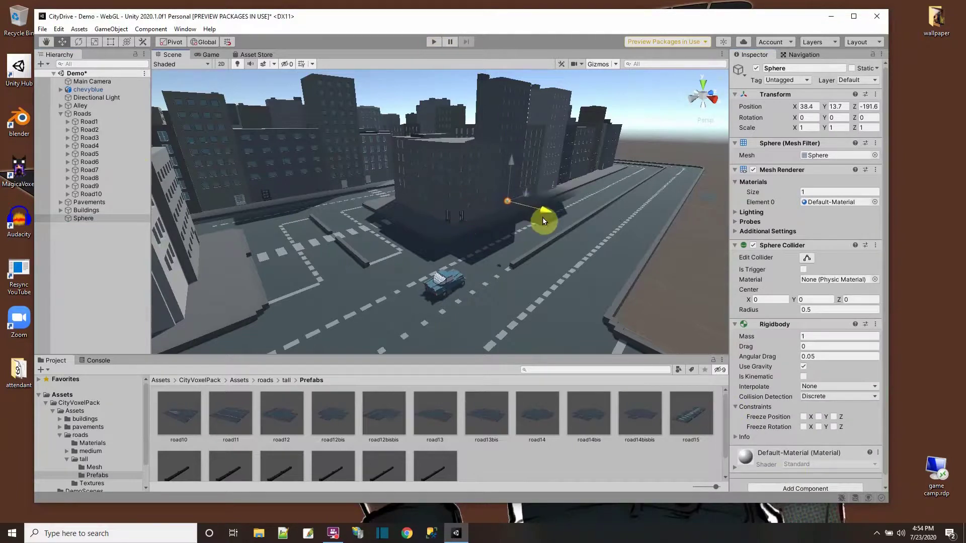
{"action": "left_click", "coordinate": [434, 42]}
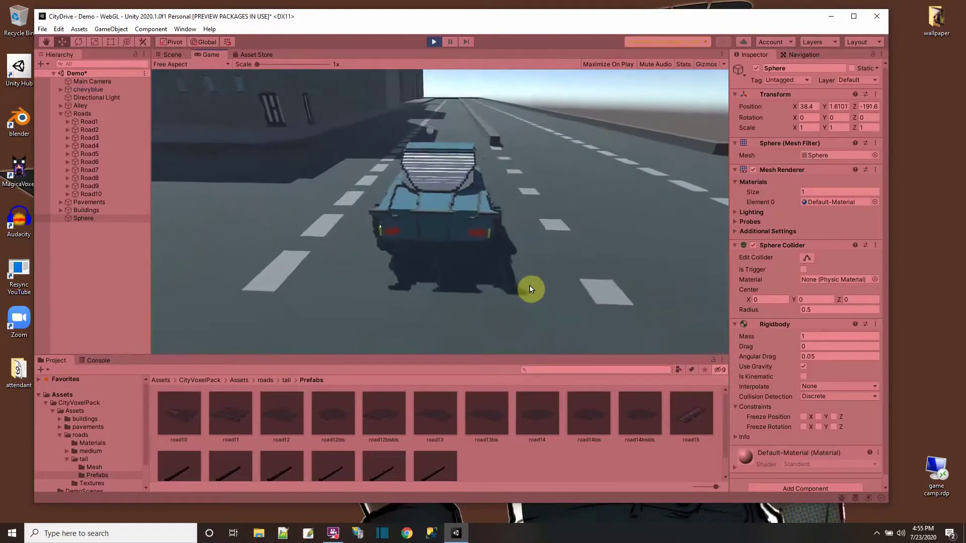
{"action": "left_click", "coordinate": [433, 44]}
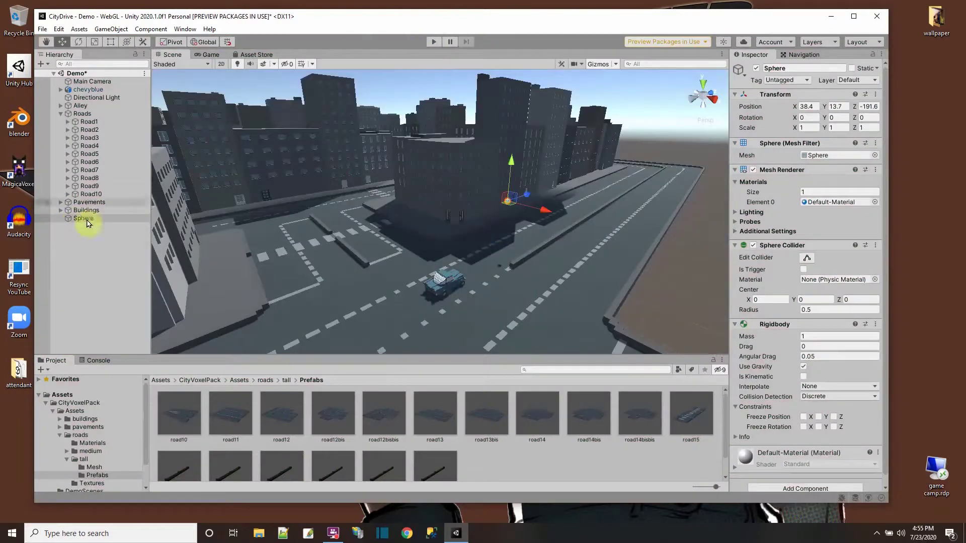
Delete the test sphere and unfreeze the chevyblue Rigidbody's Y position.
{"action": "right_click", "coordinate": [85, 218]}
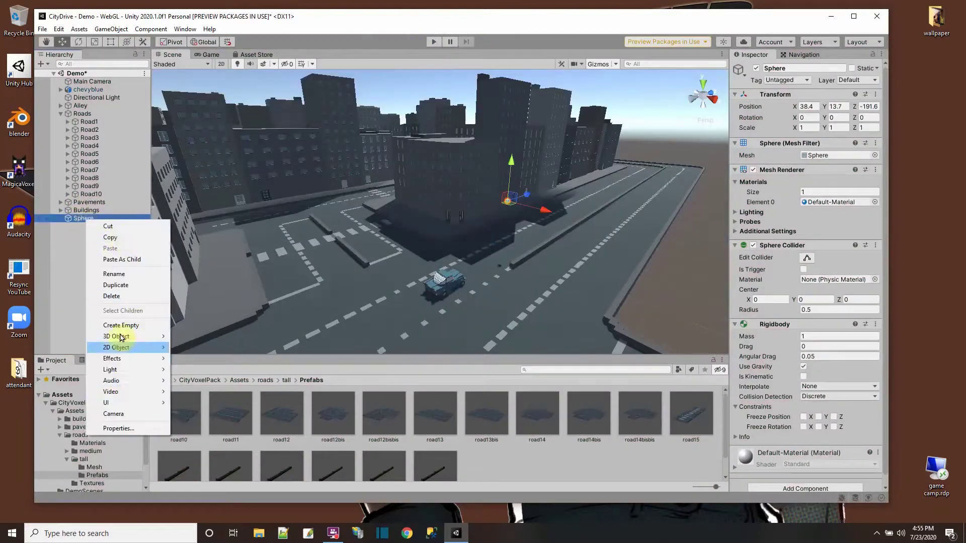
{"action": "left_click", "coordinate": [117, 297]}
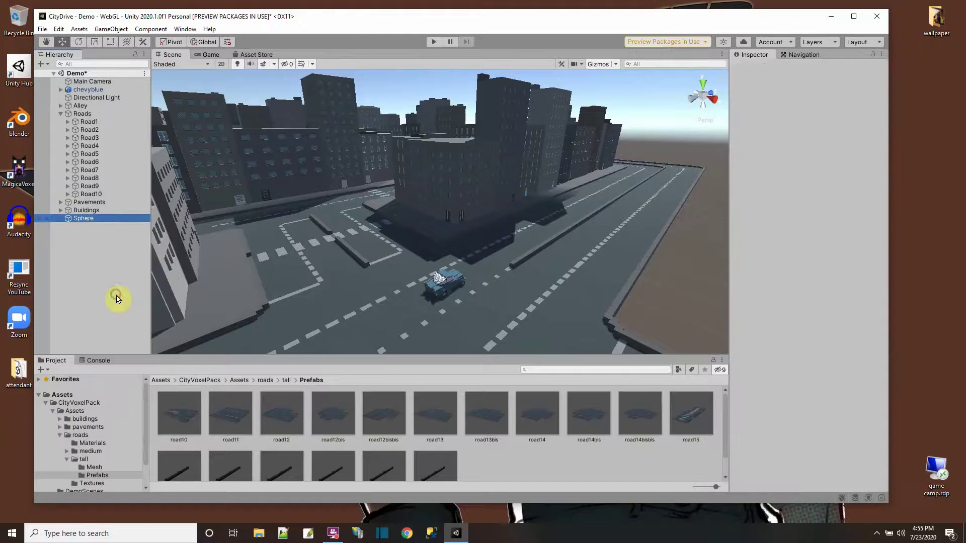
{"action": "left_click", "coordinate": [82, 90]}
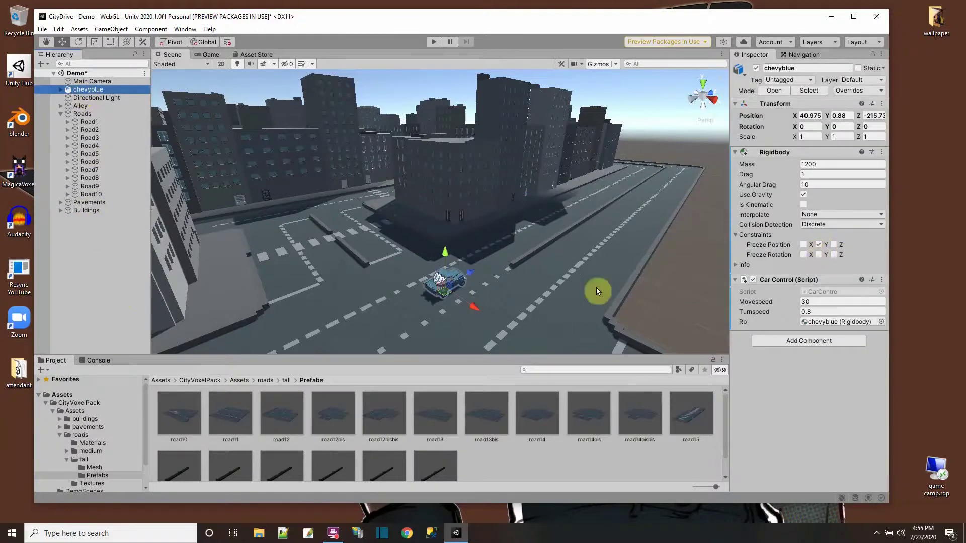
{"action": "left_click", "coordinate": [819, 245]}
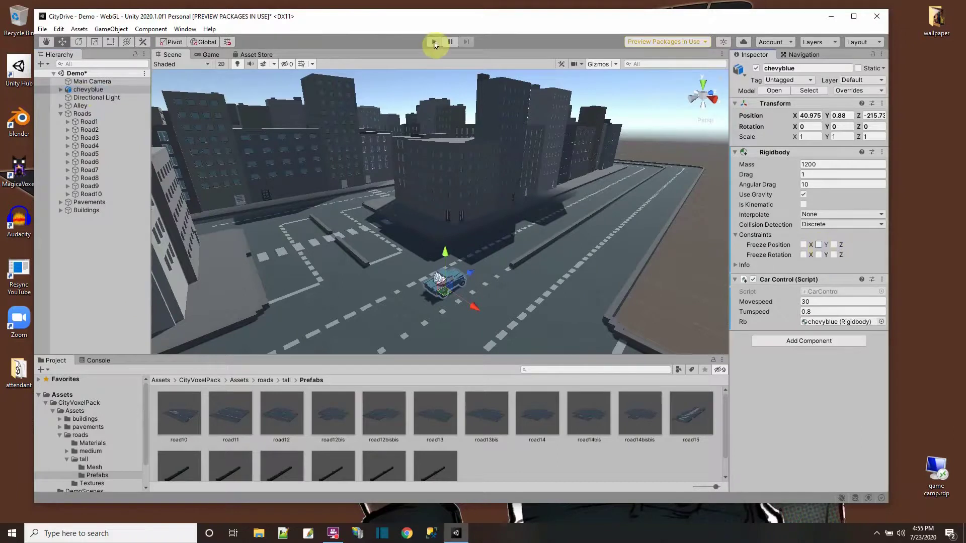
Play-test the car, then lift it to Y 2.5 above the road.
{"action": "left_click", "coordinate": [434, 42]}
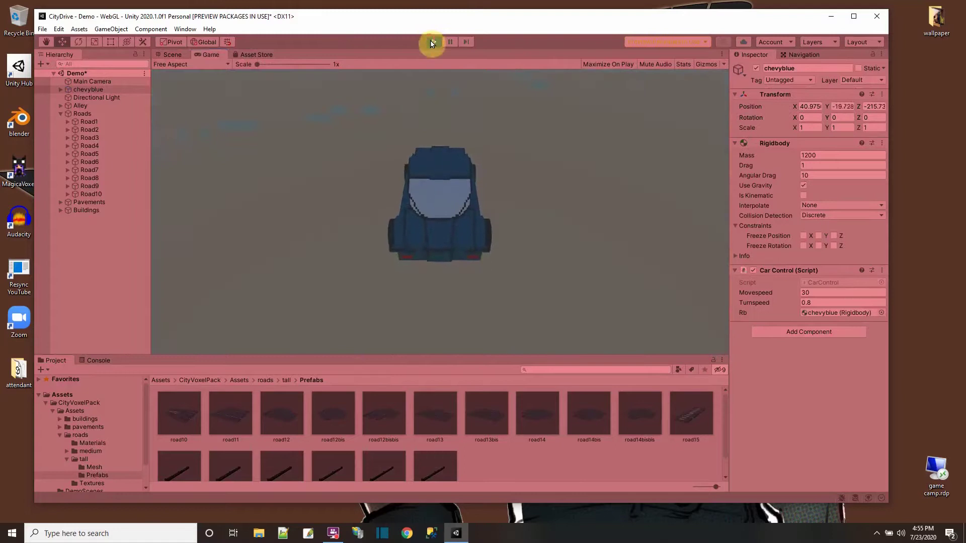
{"action": "left_click", "coordinate": [431, 42]}
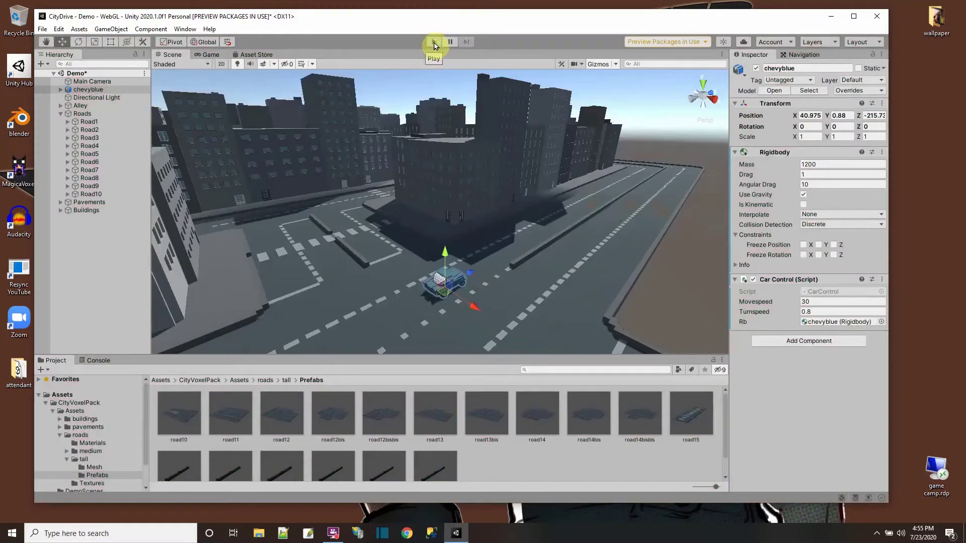
{"action": "left_click_drag", "start_coordinate": [445, 252], "coordinate": [445, 245]}
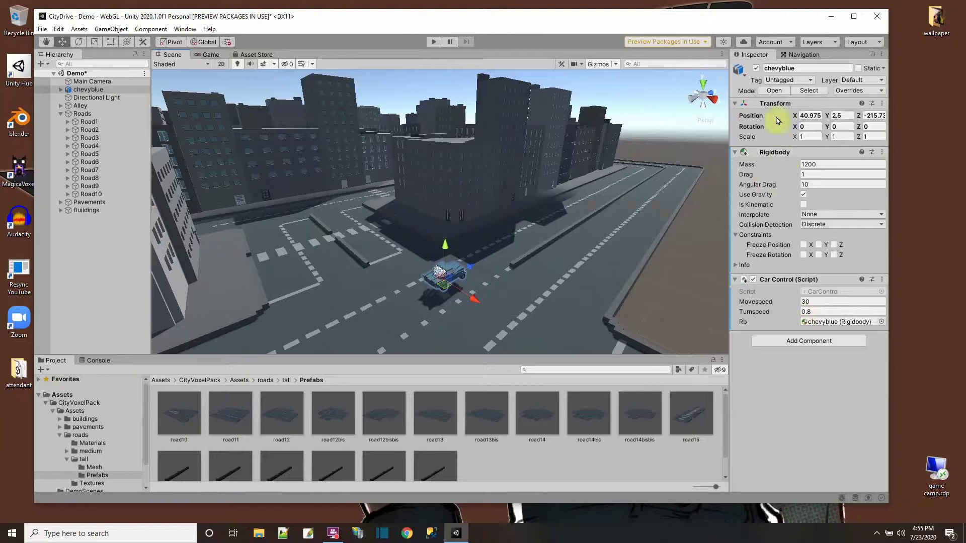
Add a convex Mesh Collider to the chevyblue car's child body mesh.
{"action": "left_click", "coordinate": [60, 89]}
{"action": "left_click", "coordinate": [81, 97]}
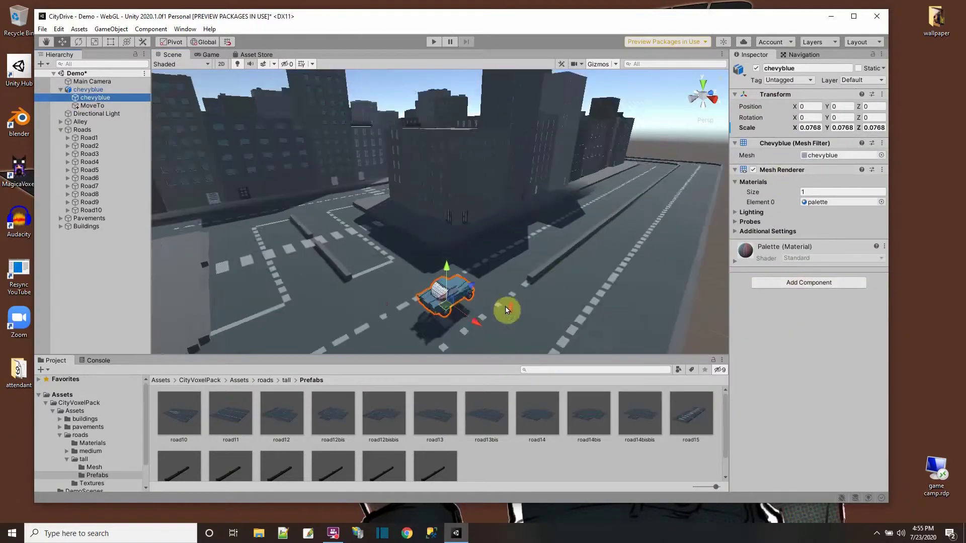
{"action": "double_click", "coordinate": [96, 98]}
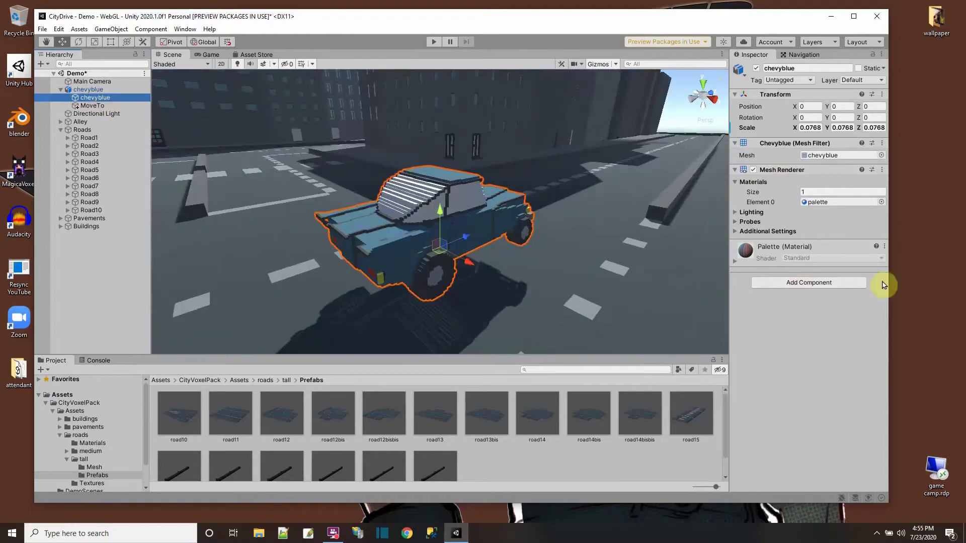
{"action": "left_click", "coordinate": [826, 284]}
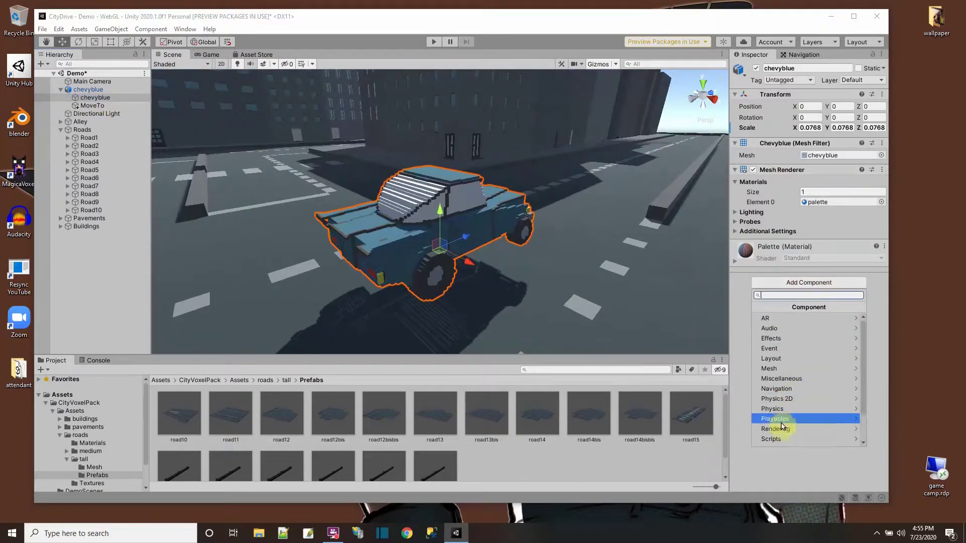
{"action": "left_click", "coordinate": [783, 410]}
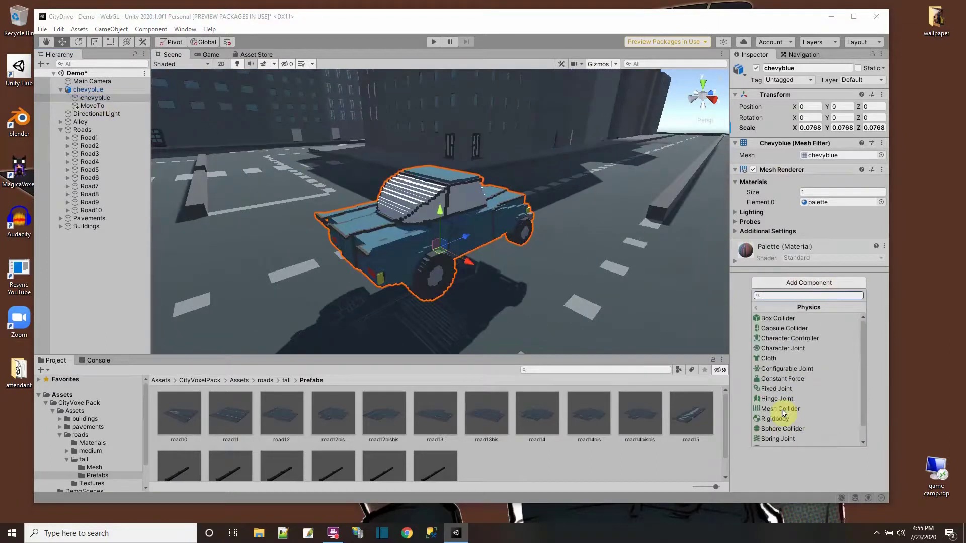
{"action": "left_click", "coordinate": [783, 410]}
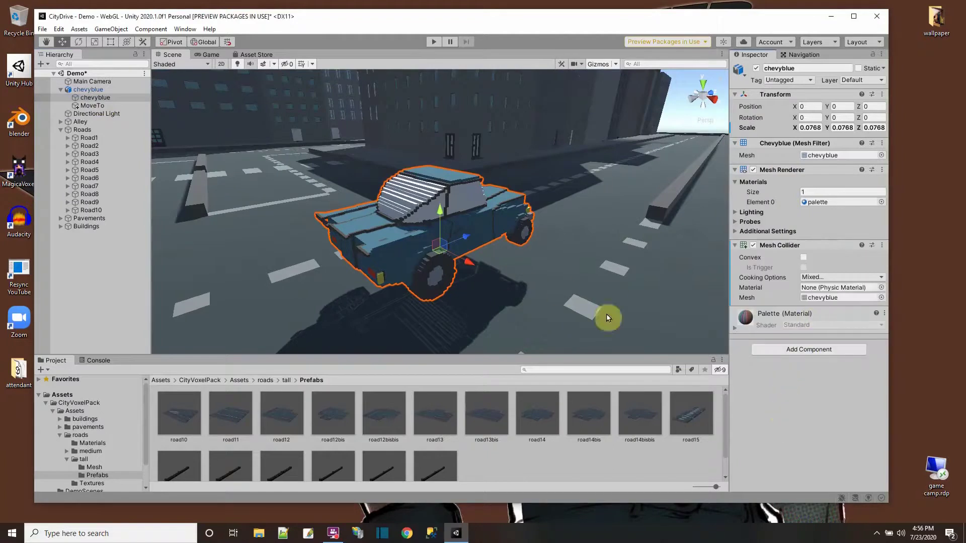
{"action": "left_click", "coordinate": [803, 258]}
Check the car from a low side view, save the Demo scene, and start play mode.
{"action": "left_click_drag", "start_coordinate": [430, 267], "coordinate": [481, 297], "text": "alt"}
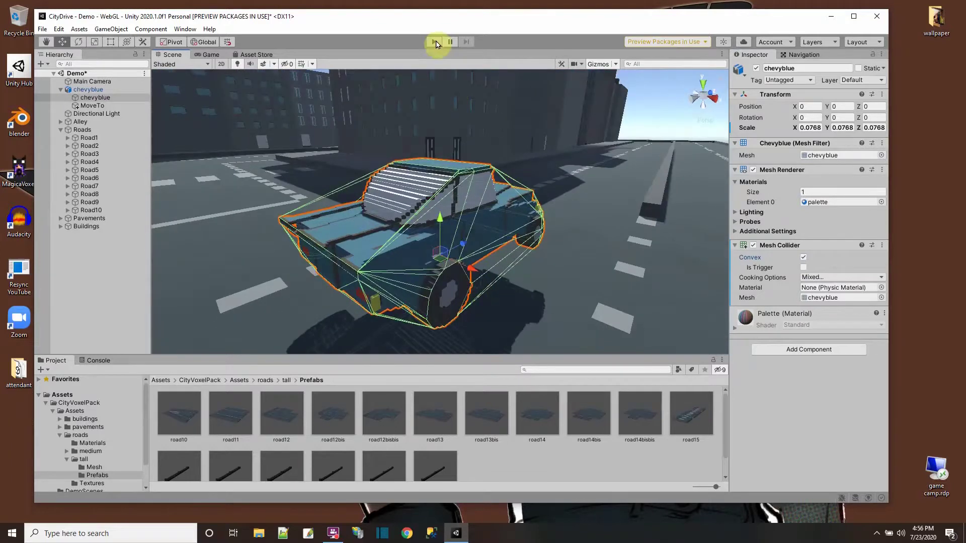
{"action": "left_click_drag", "start_coordinate": [523, 253], "coordinate": [539, 205], "text": "alt"}
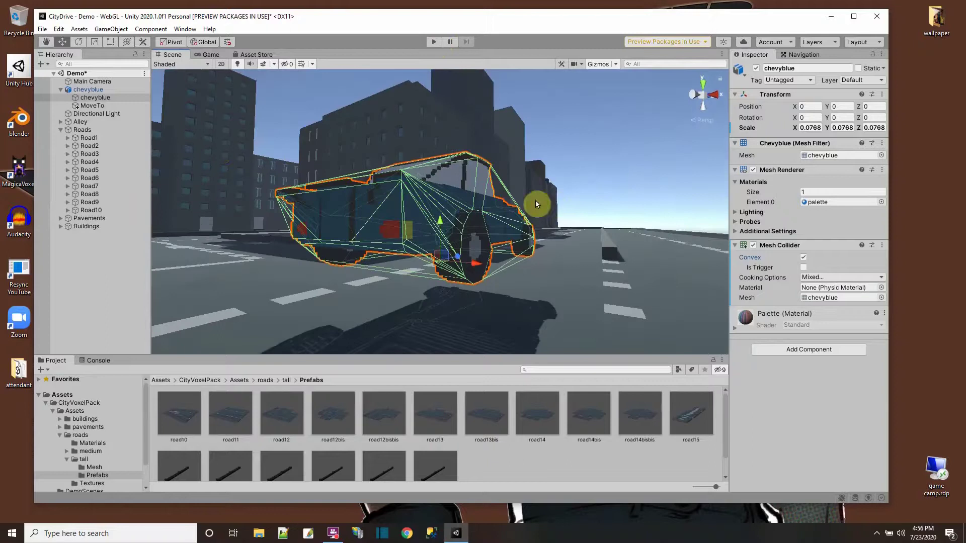
{"action": "left_click", "coordinate": [89, 91]}
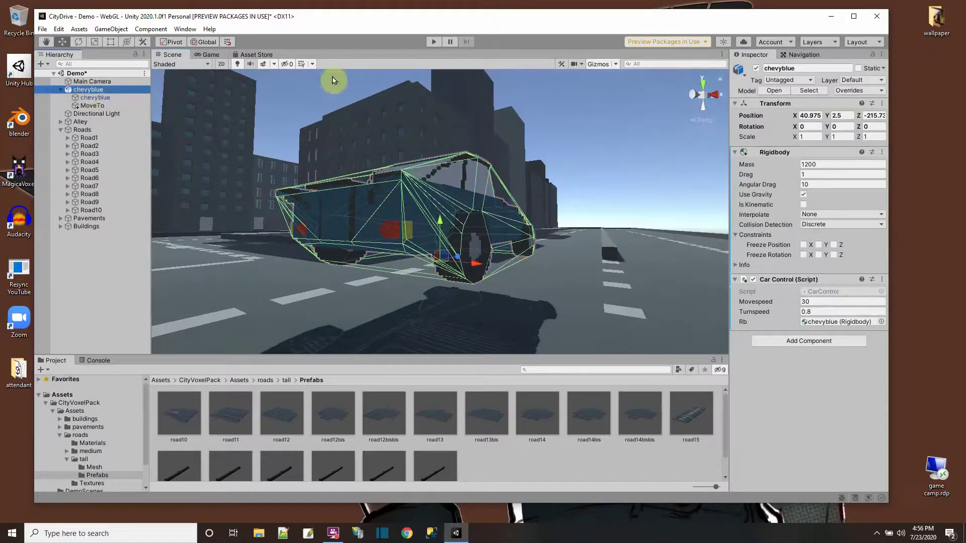
{"action": "left_click", "coordinate": [111, 98]}
{"action": "left_click", "coordinate": [93, 90]}
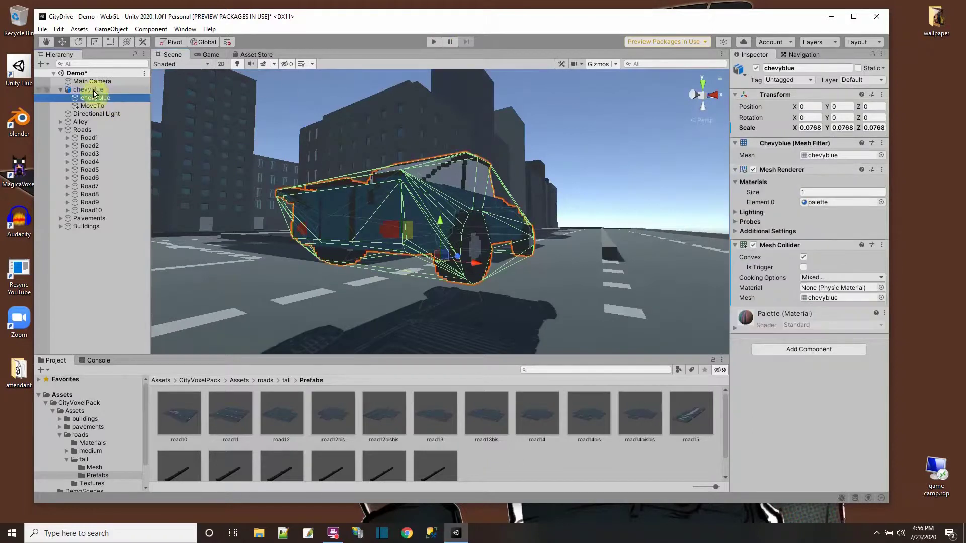
{"action": "left_click", "coordinate": [43, 28]}
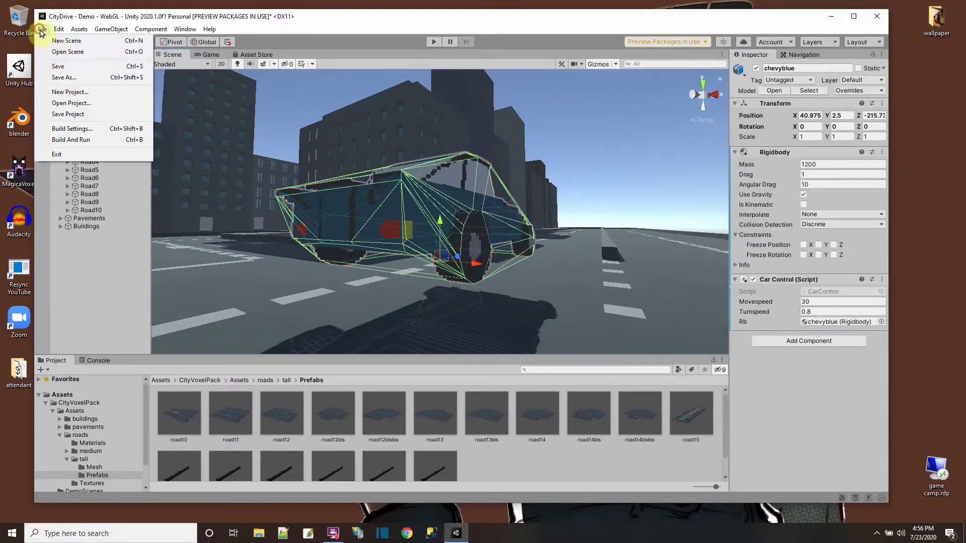
{"action": "left_click", "coordinate": [58, 66]}
{"action": "left_click", "coordinate": [434, 42]}
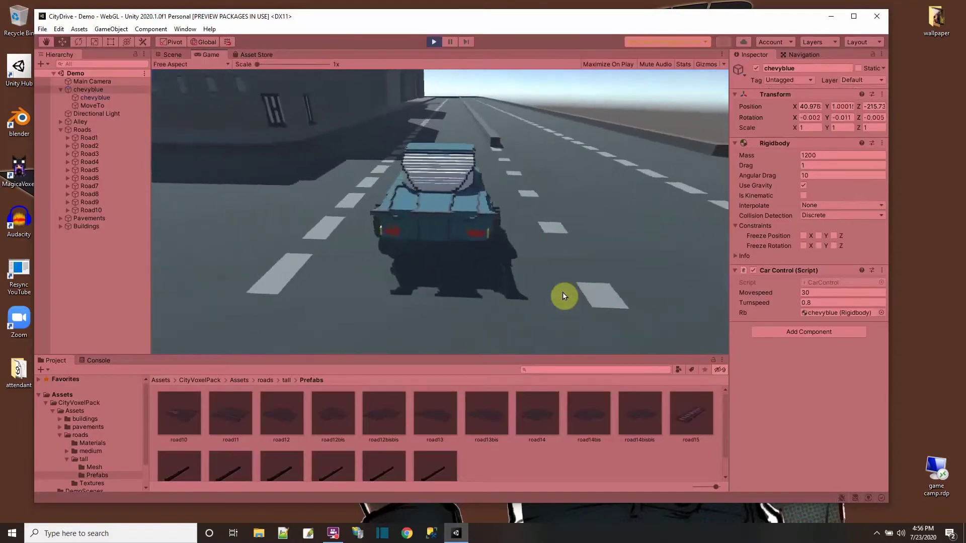
Steer the car left, right, then left with the arrow keys, then stop and restart play mode.
{"action": "key", "text": "Left"}
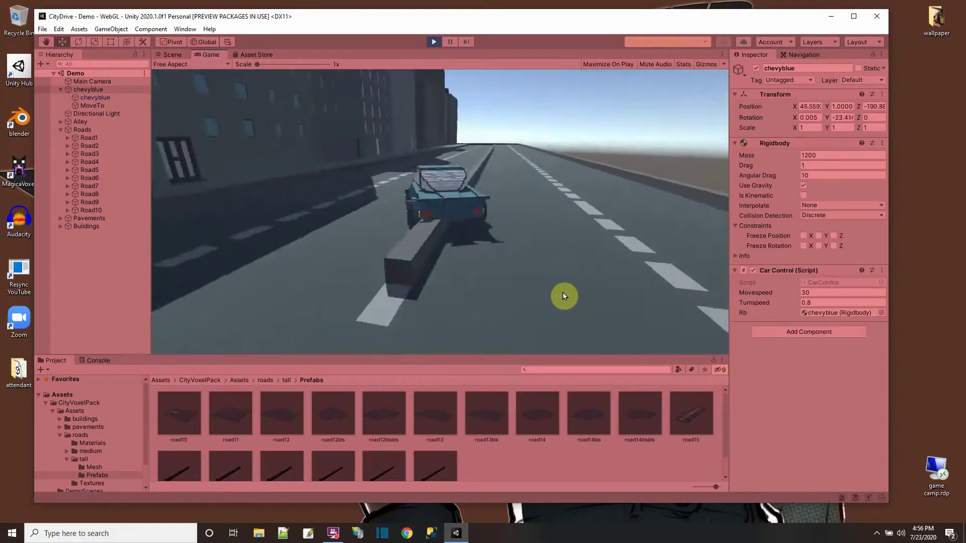
{"action": "key", "text": "Right"}
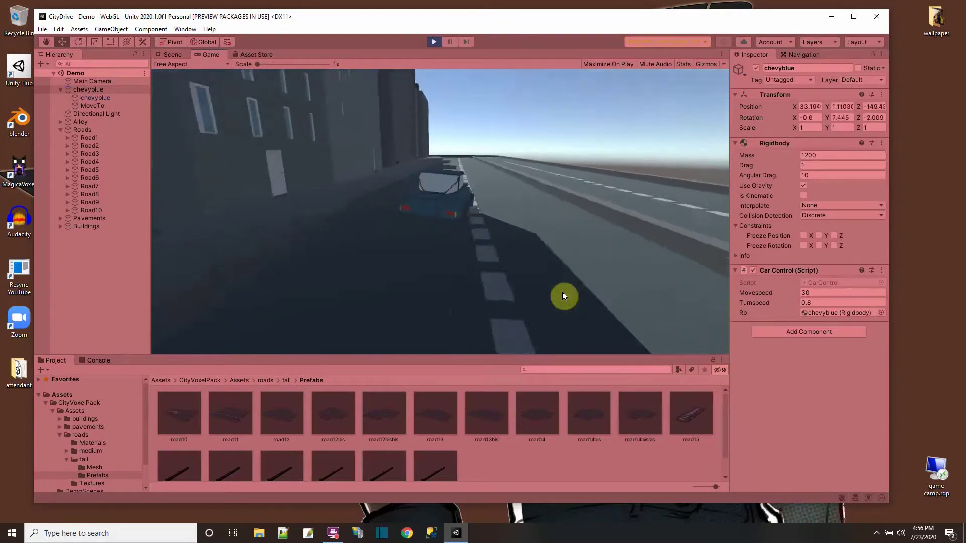
{"action": "key", "text": "Left"}
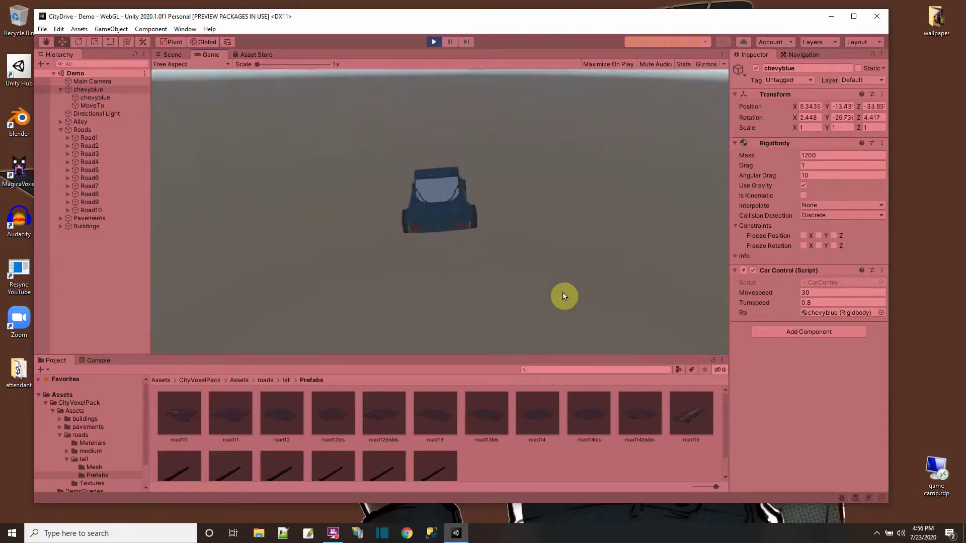
{"action": "left_click", "coordinate": [433, 42]}
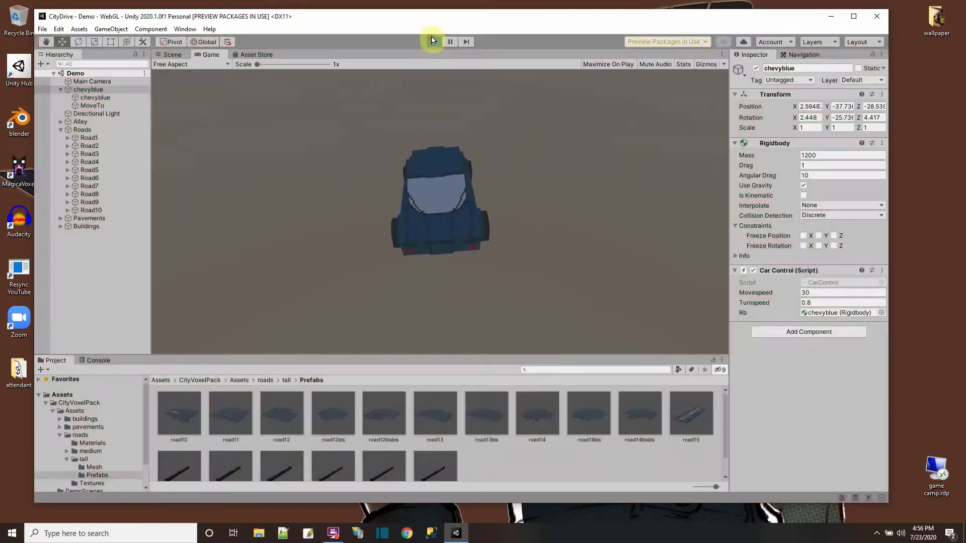
{"action": "left_click", "coordinate": [433, 43]}
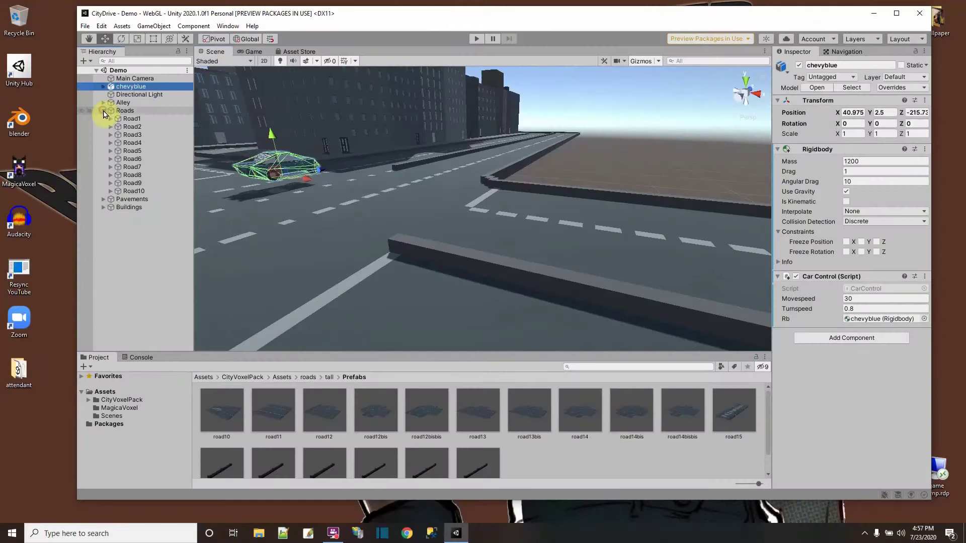
Import the desktop attendant file into the MagicaVoxel assets folder and open that folder.
{"action": "left_click", "coordinate": [103, 111]}
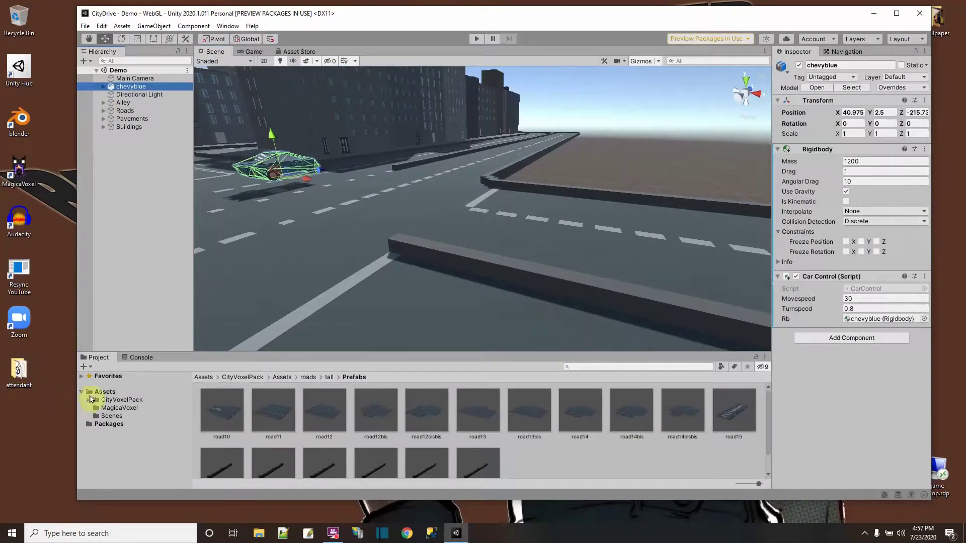
{"action": "left_click", "coordinate": [99, 392]}
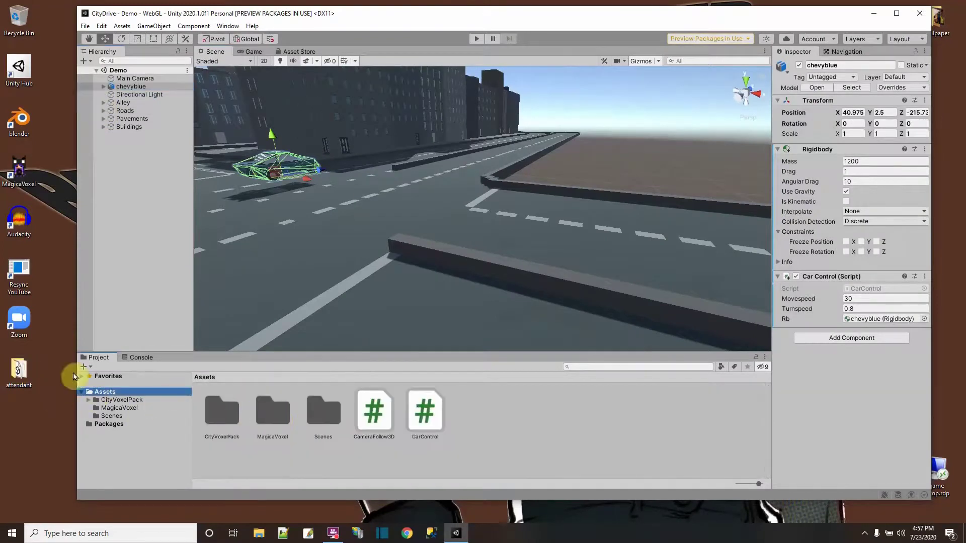
{"action": "left_click_drag", "start_coordinate": [22, 372], "coordinate": [268, 405]}
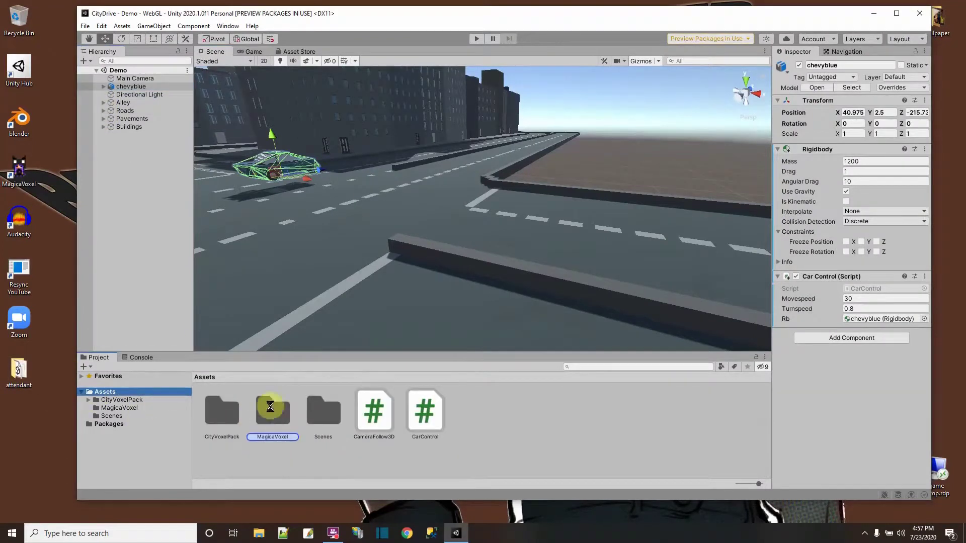
{"action": "double_click", "coordinate": [282, 409]}
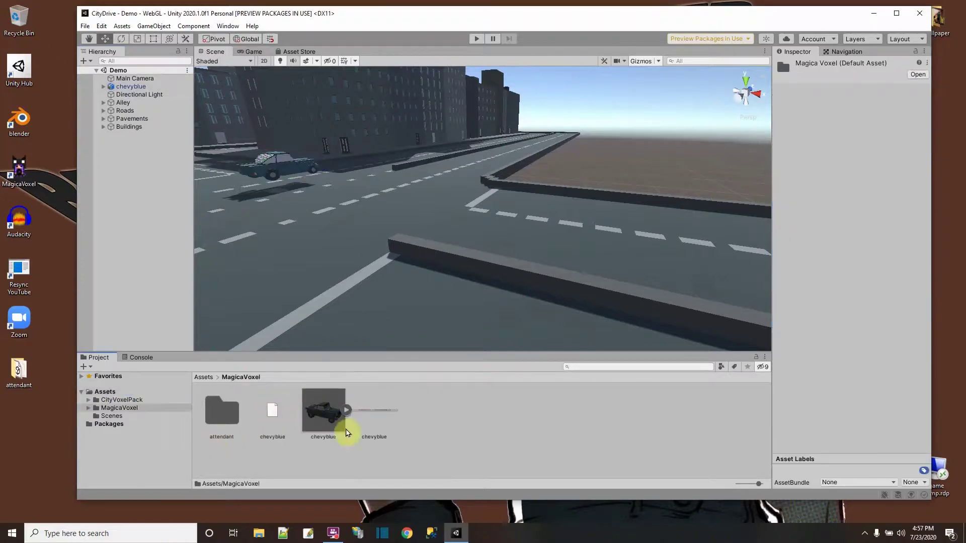
Create a new folder named chevyblue inside MagicaVoxel.
{"action": "right_click", "coordinate": [450, 433]}
{"action": "mouse_move", "coordinate": [477, 166]}
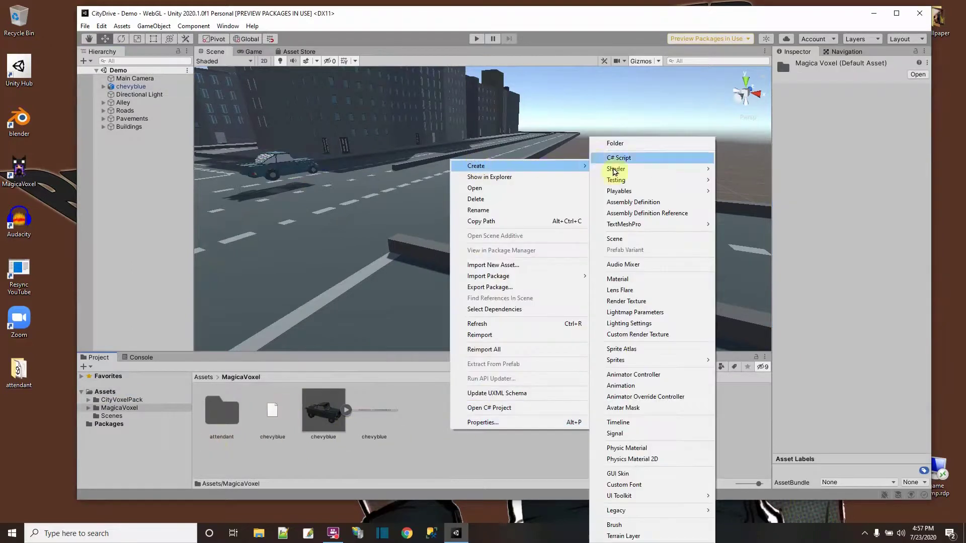
{"action": "left_click", "coordinate": [611, 146]}
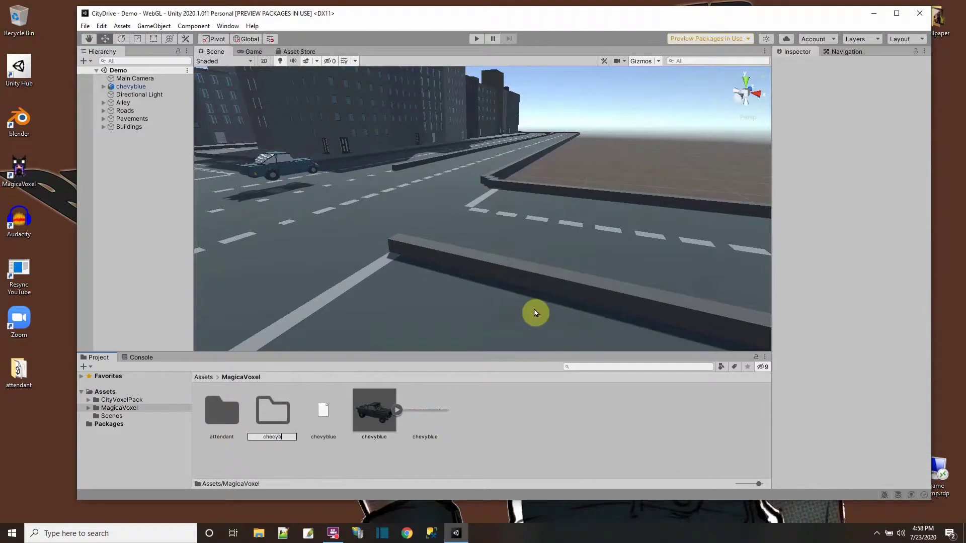
{"action": "key", "text": "Return"}
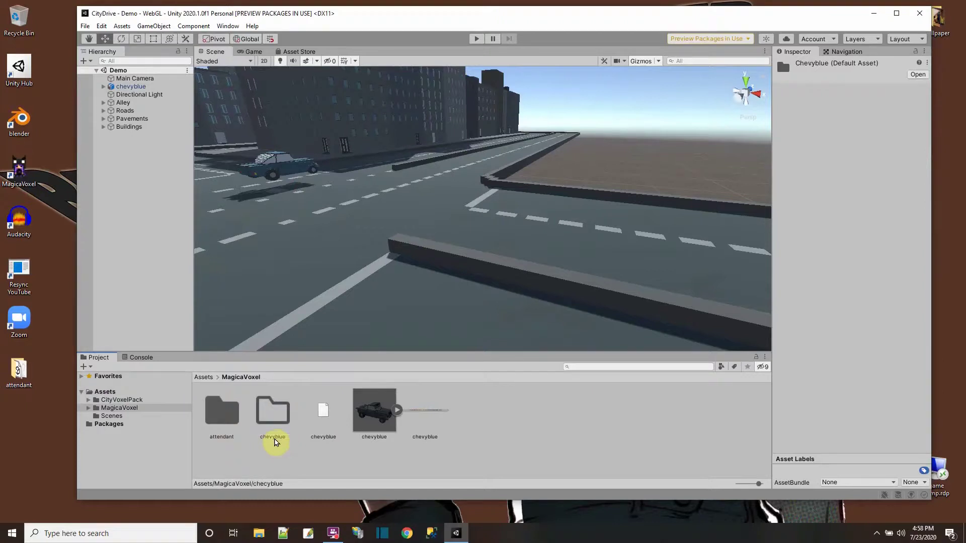
Move the three chevyblue files, including the .mtl and prefab, into the chevyblue folder.
{"action": "left_click", "coordinate": [455, 446]}
{"action": "left_click", "coordinate": [371, 408]}
{"action": "left_click", "coordinate": [317, 409]}
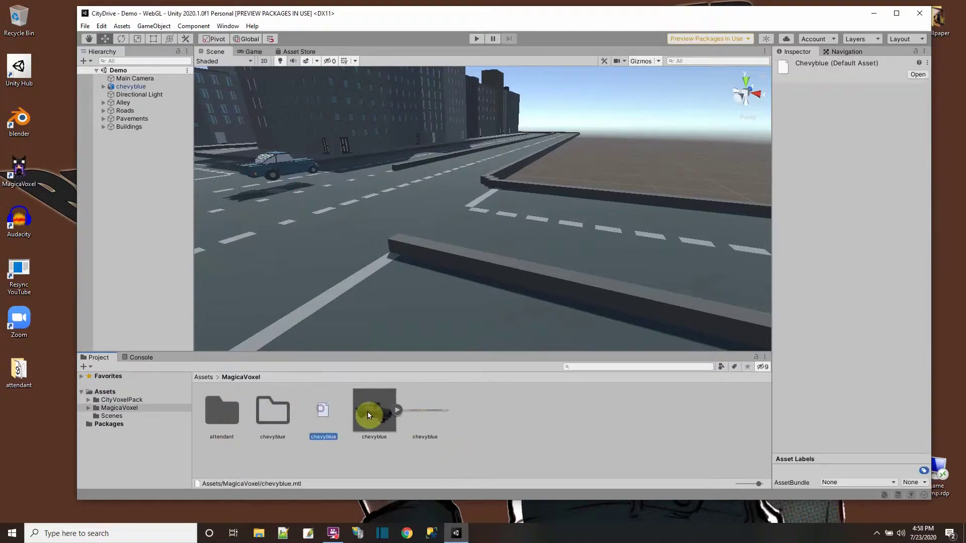
{"action": "left_click", "coordinate": [369, 412], "text": "ctrl"}
{"action": "left_click", "coordinate": [424, 410], "text": "ctrl"}
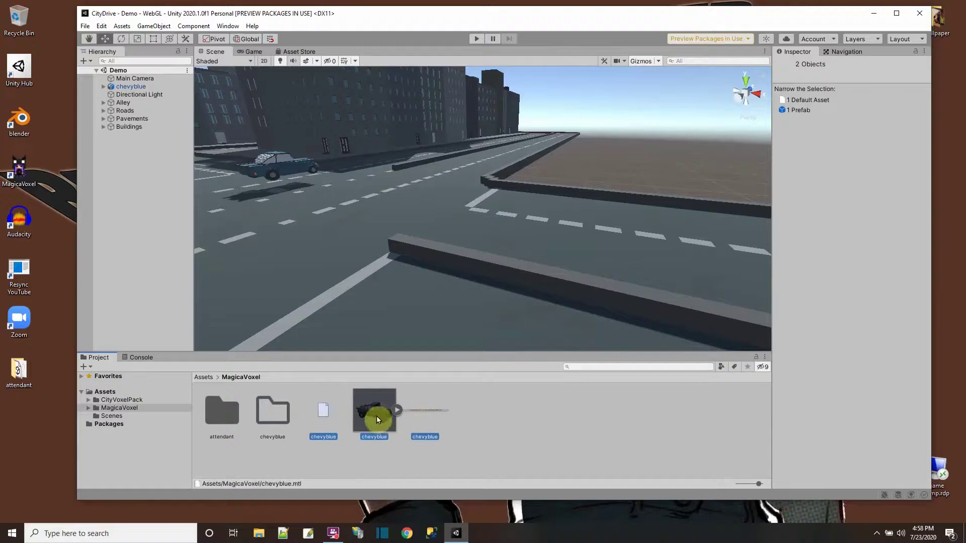
{"action": "left_click", "coordinate": [288, 413], "text": "ctrl"}
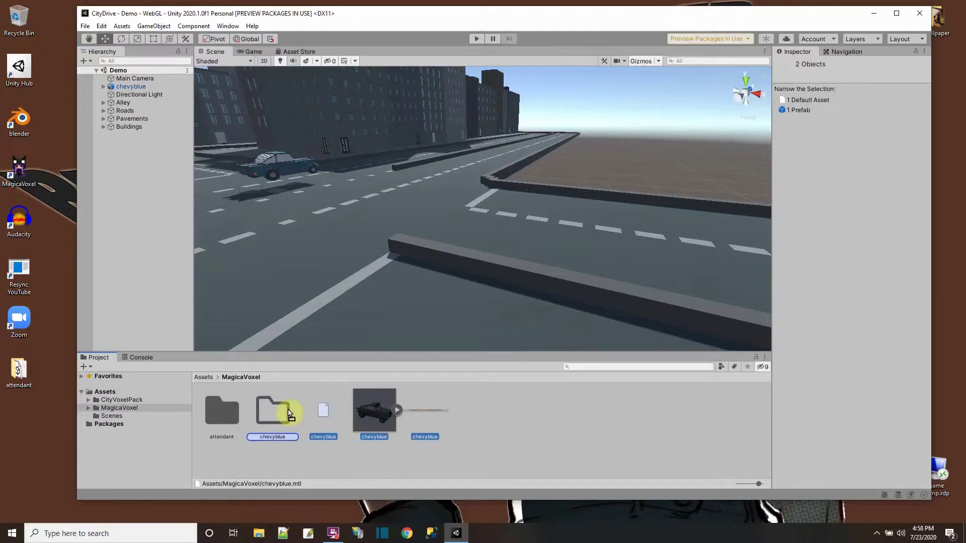
Open the attendant folder and drop attendant.fbx, which has the mixamo.com clip, into the scene.
{"action": "double_click", "coordinate": [225, 419]}
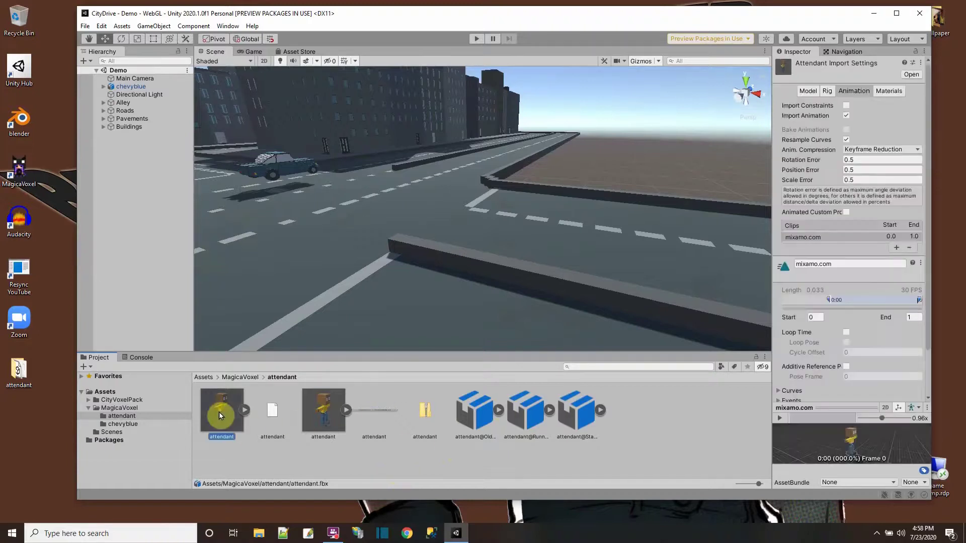
{"action": "left_click", "coordinate": [322, 409]}
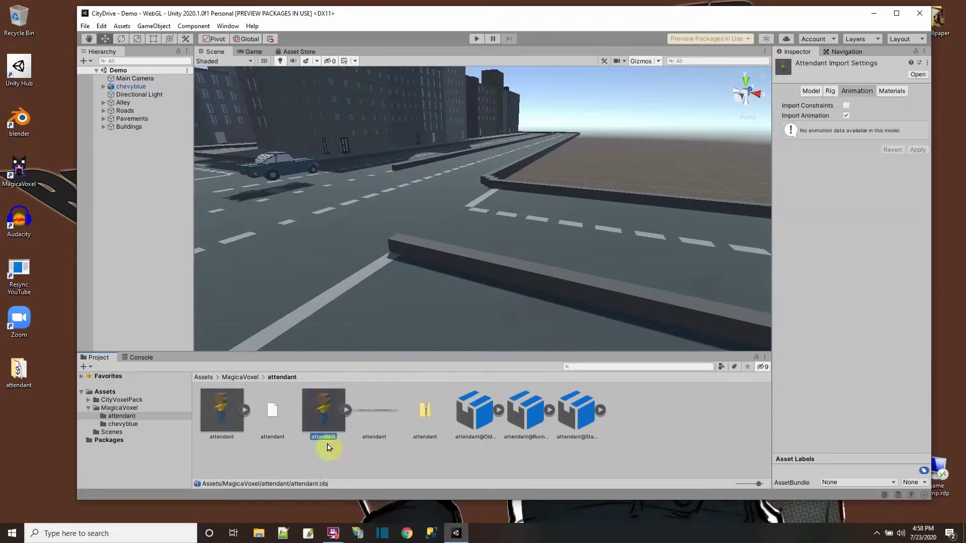
{"action": "left_click", "coordinate": [216, 411]}
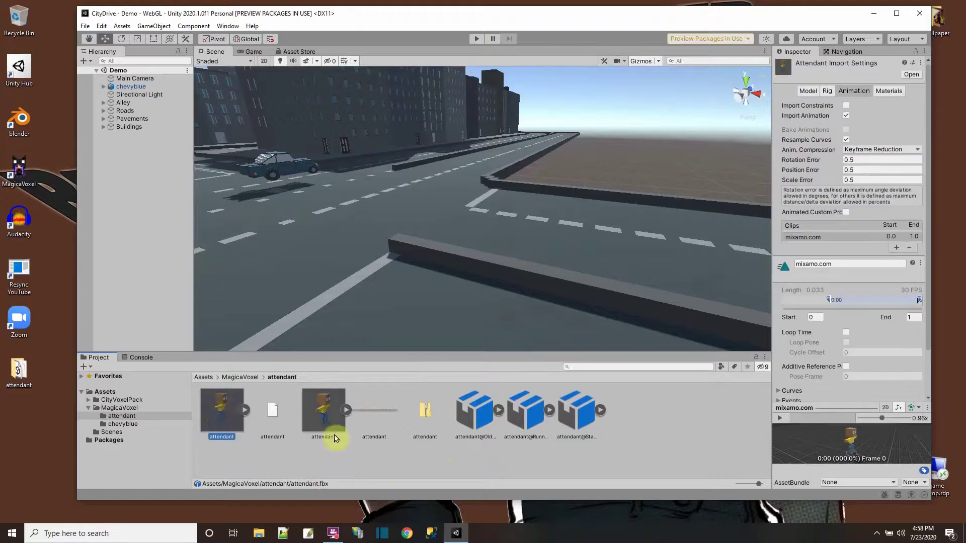
{"action": "left_click_drag", "start_coordinate": [209, 419], "coordinate": [485, 227]}
Frame the placed attendant and move it along X toward the chevyblue car.
{"action": "key", "text": "f"}
{"action": "scroll", "coordinate": [496, 280], "scroll_direction": "down", "scroll_amount": 3}
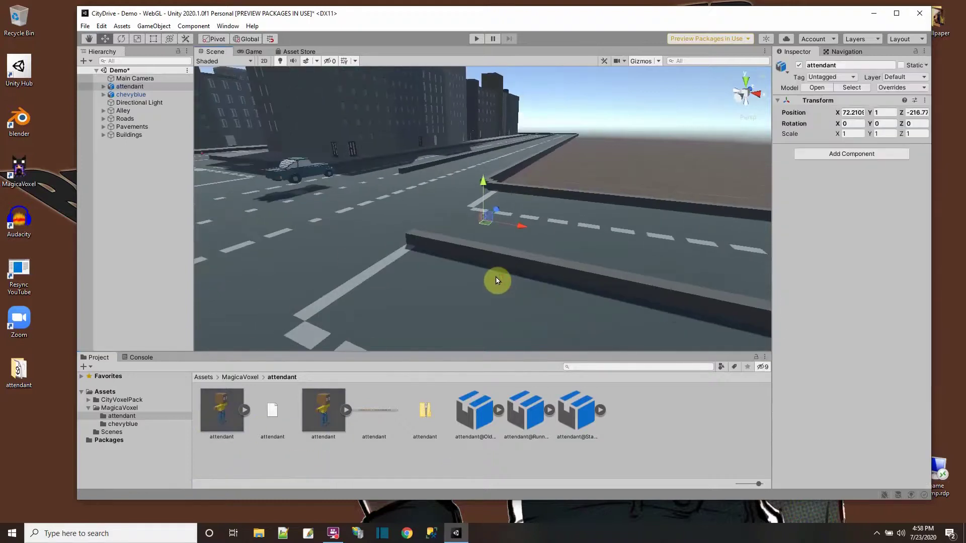
{"action": "left_click_drag", "start_coordinate": [520, 226], "coordinate": [324, 178]}
{"action": "left_click_drag", "start_coordinate": [312, 226], "coordinate": [406, 244], "text": "alt"}
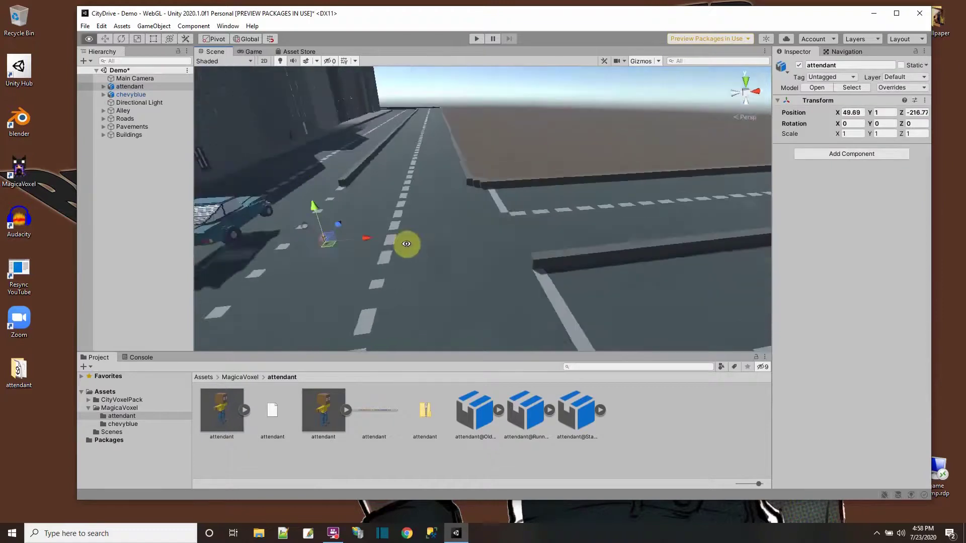
{"action": "left_click_drag", "start_coordinate": [306, 274], "coordinate": [369, 233], "text": "alt"}
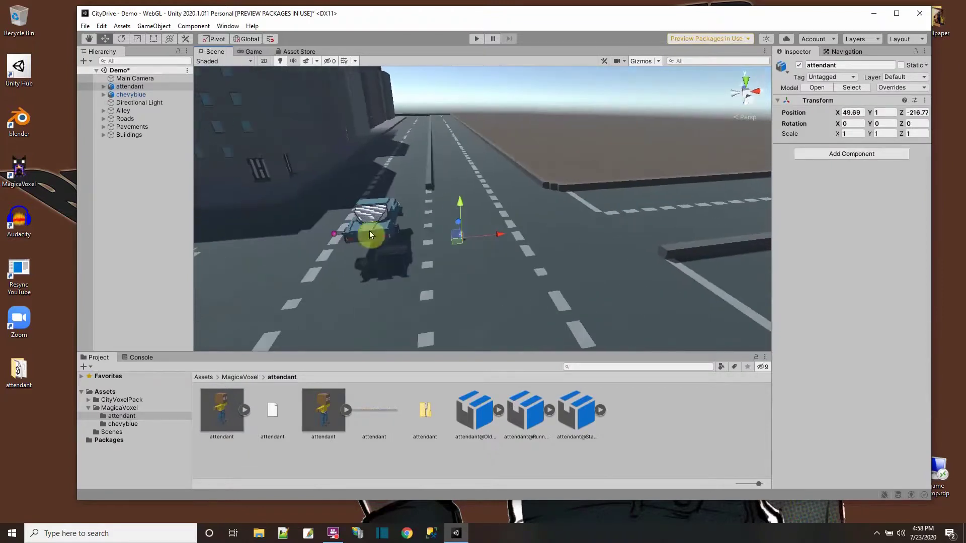
Lower the chevyblue car onto the road and focus the view on its side.
{"action": "left_click", "coordinate": [129, 94]}
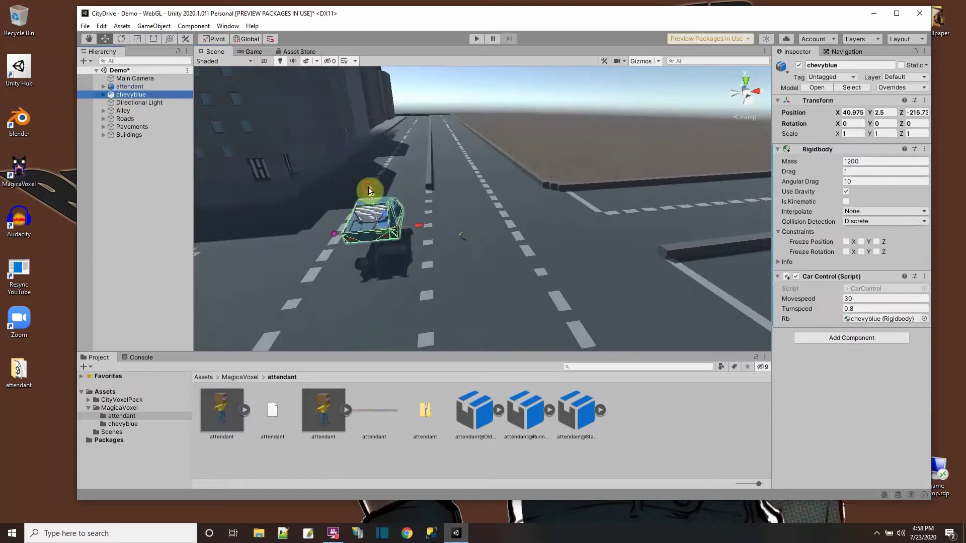
{"action": "left_click_drag", "start_coordinate": [368, 190], "coordinate": [371, 204]}
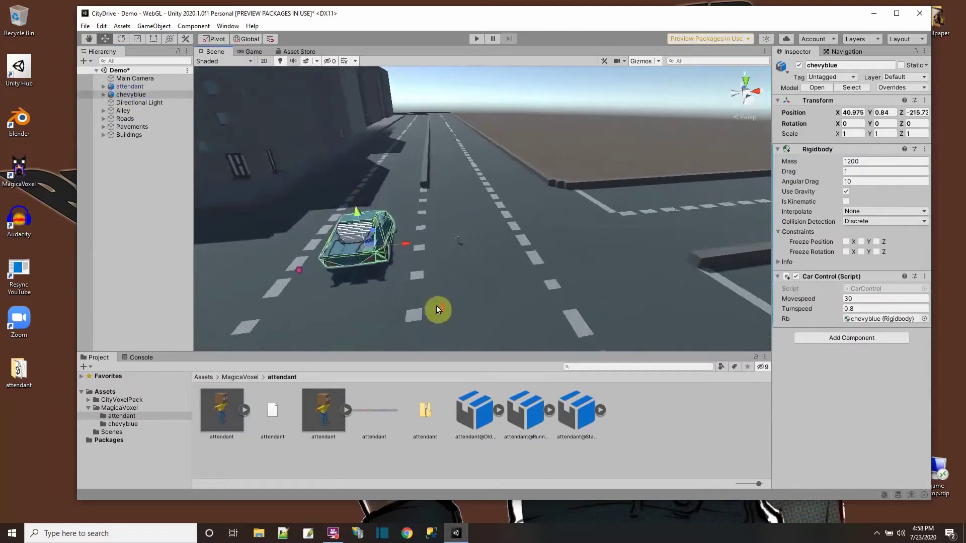
{"action": "double_click", "coordinate": [129, 95]}
{"action": "left_click_drag", "start_coordinate": [520, 328], "coordinate": [397, 283], "text": "alt"}
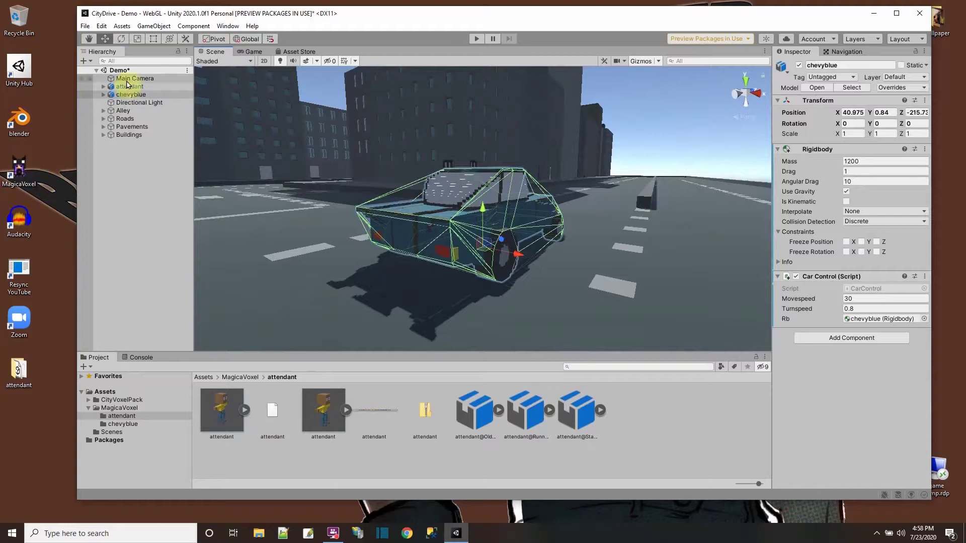
{"action": "left_click_drag", "start_coordinate": [129, 94], "coordinate": [106, 91]}
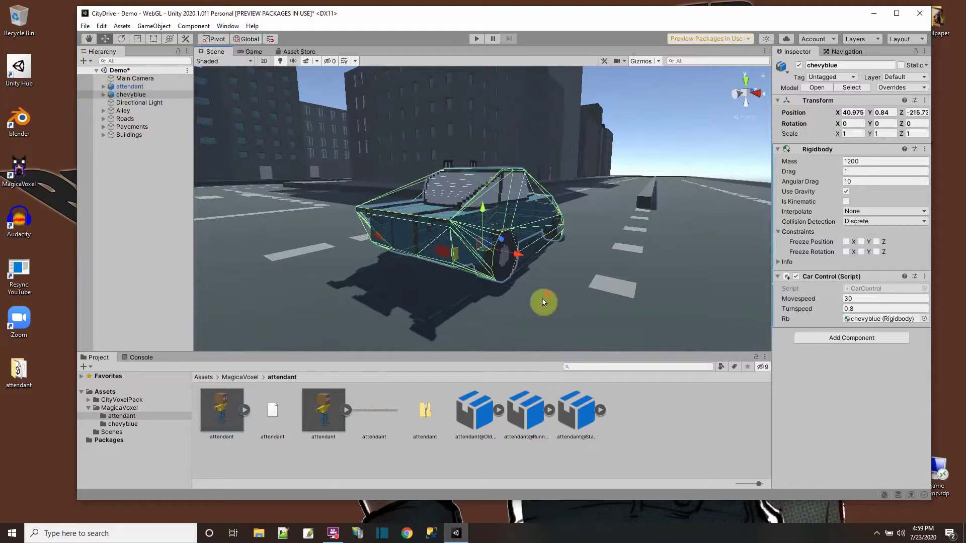
{"action": "scroll", "coordinate": [545, 300], "scroll_direction": "down", "scroll_amount": 5}
Move the attendant to X 45.42, Y 1.28 beside the car, then inspect its child mesh and Hips bone.
{"action": "left_click", "coordinate": [132, 86]}
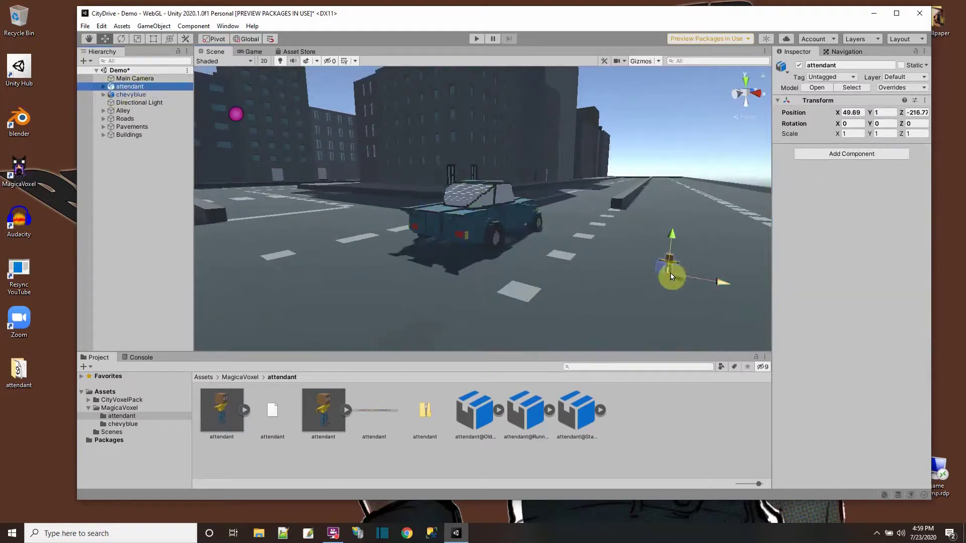
{"action": "left_click_drag", "start_coordinate": [663, 274], "coordinate": [551, 222]}
{"action": "left_click", "coordinate": [111, 87]}
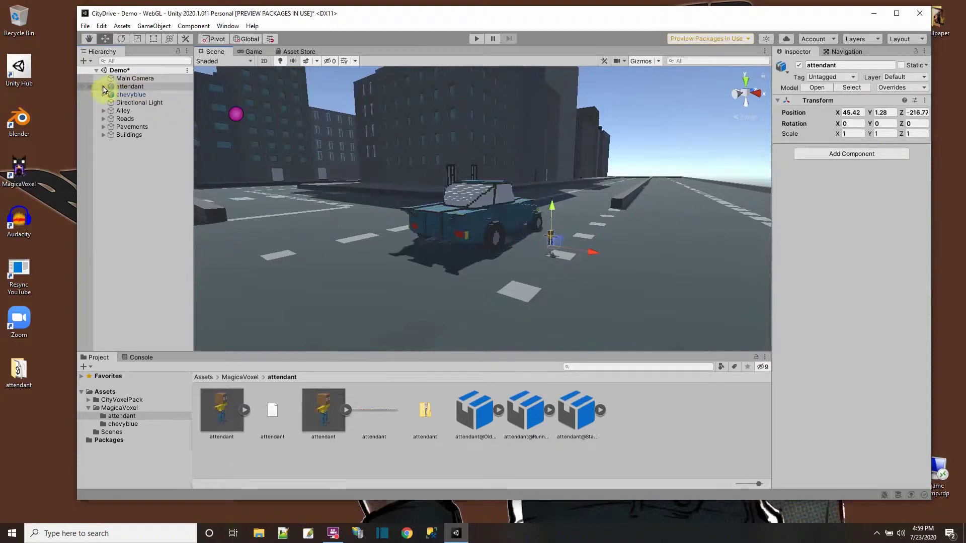
{"action": "left_click", "coordinate": [104, 88]}
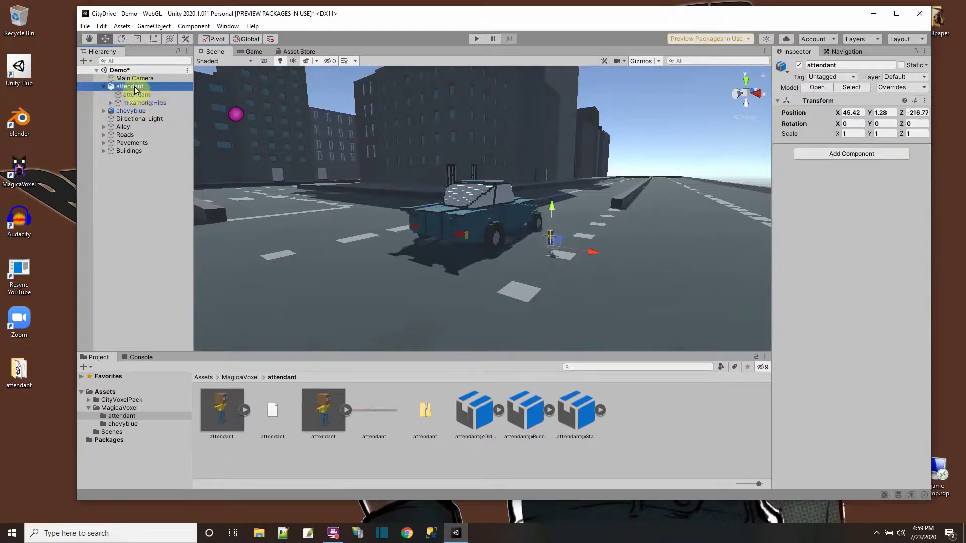
{"action": "left_click", "coordinate": [137, 95]}
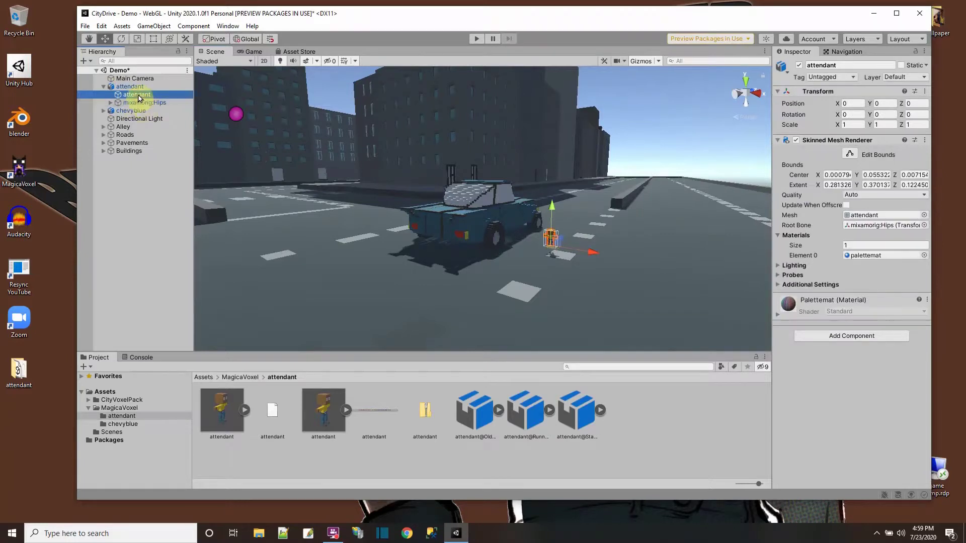
{"action": "left_click", "coordinate": [137, 96]}
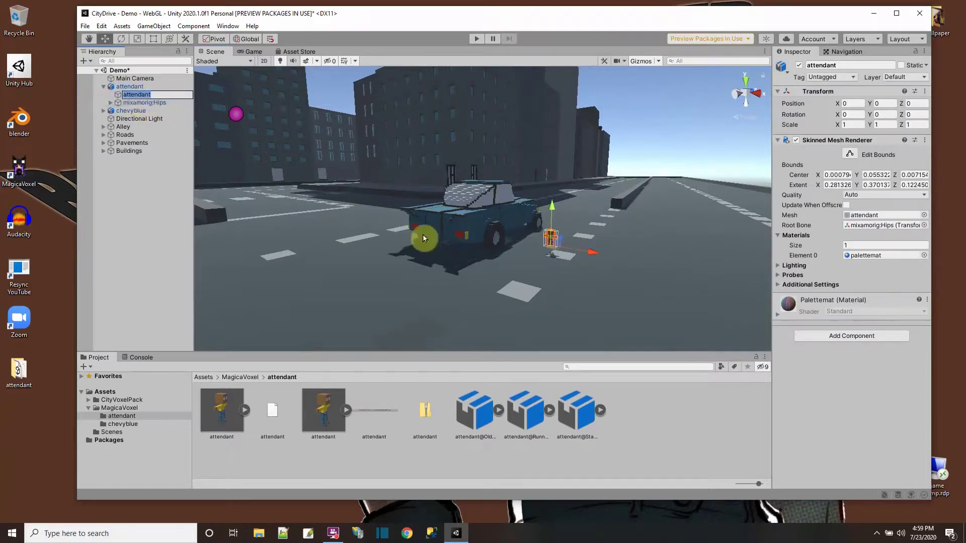
{"action": "left_click", "coordinate": [166, 110]}
{"action": "left_click", "coordinate": [137, 96]}
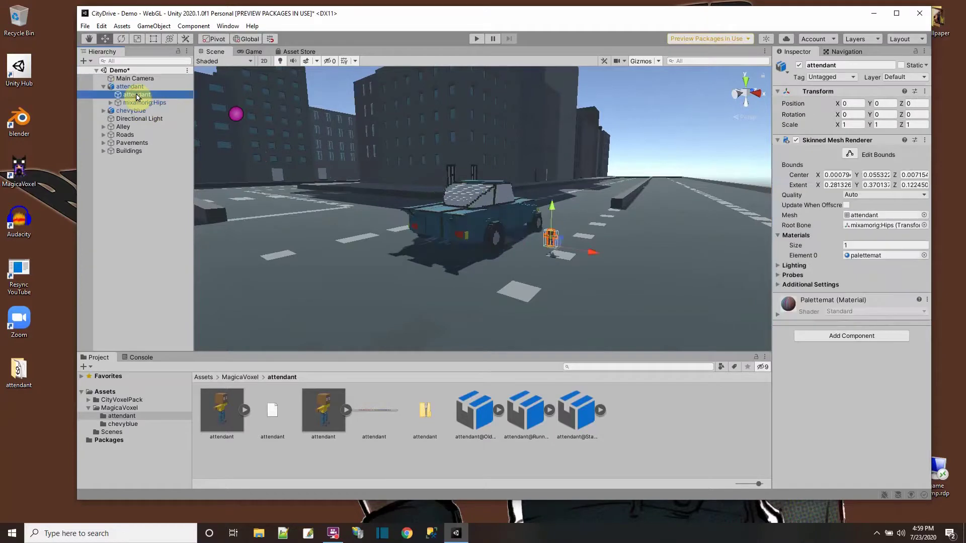
{"action": "left_click", "coordinate": [146, 103]}
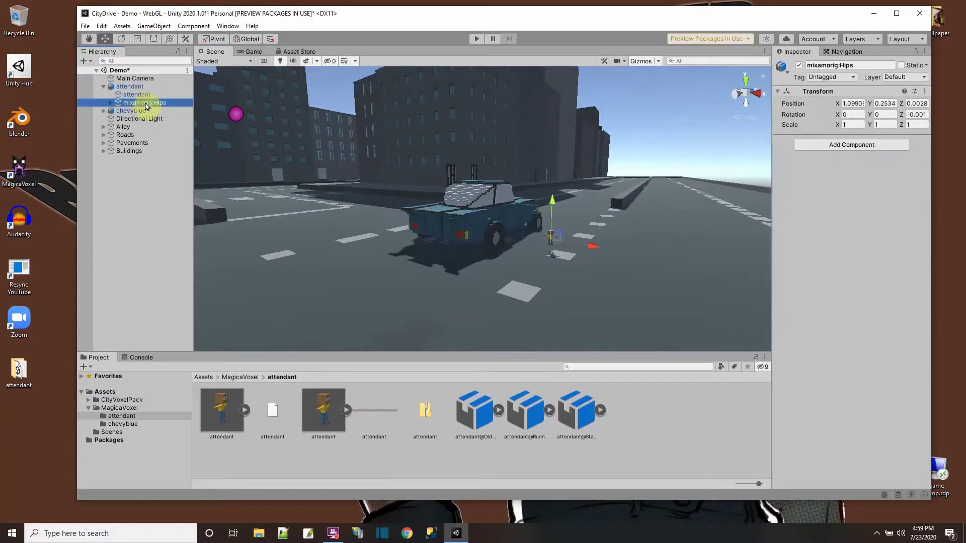
{"action": "left_click", "coordinate": [138, 95]}
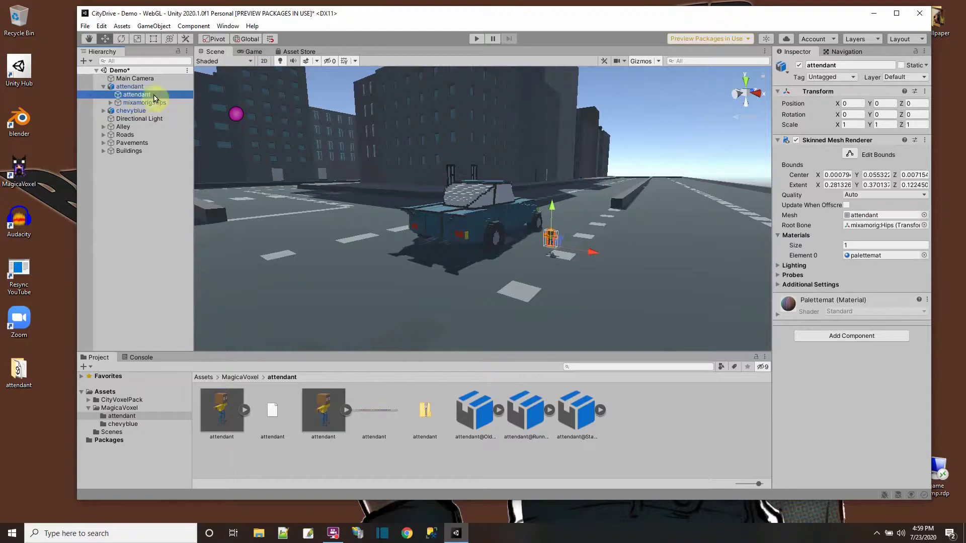
{"action": "left_click", "coordinate": [126, 86]}
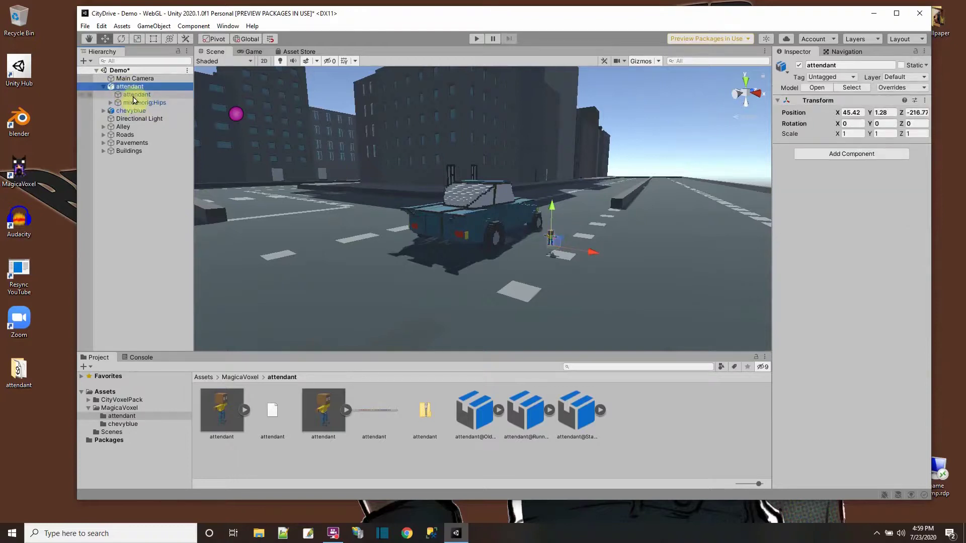
Save the Demo scene, create an Animator Controller named 'attendant', and maximize the editor.
{"action": "left_click", "coordinate": [85, 26]}
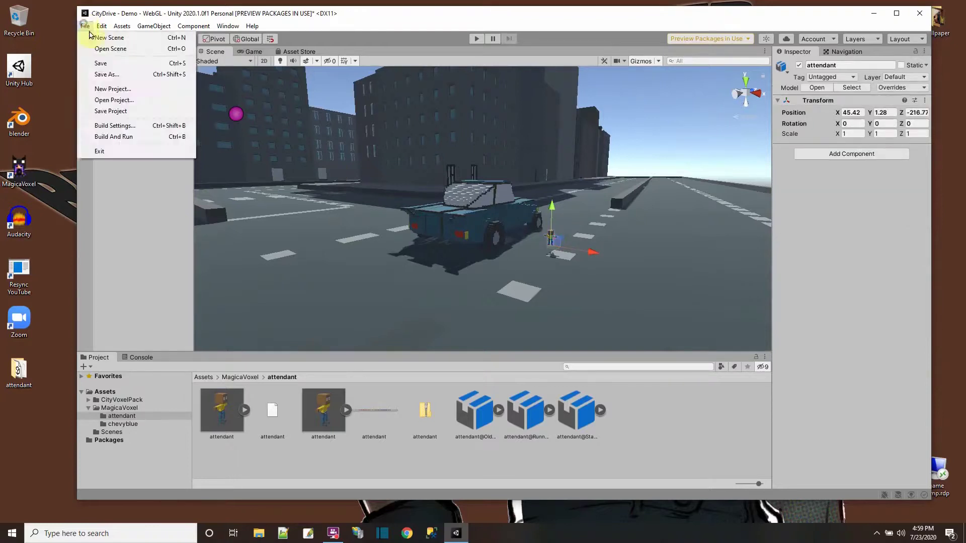
{"action": "left_click", "coordinate": [103, 69]}
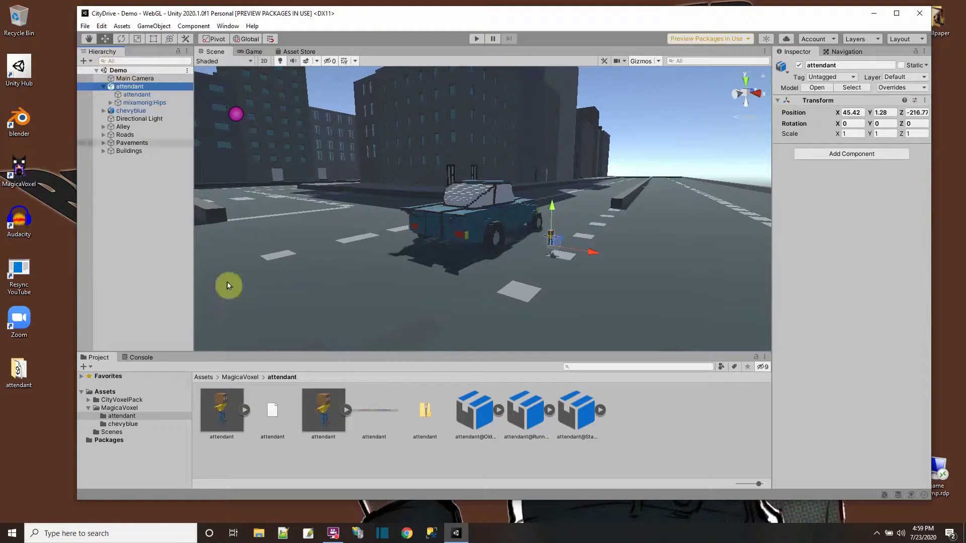
{"action": "right_click", "coordinate": [685, 460]}
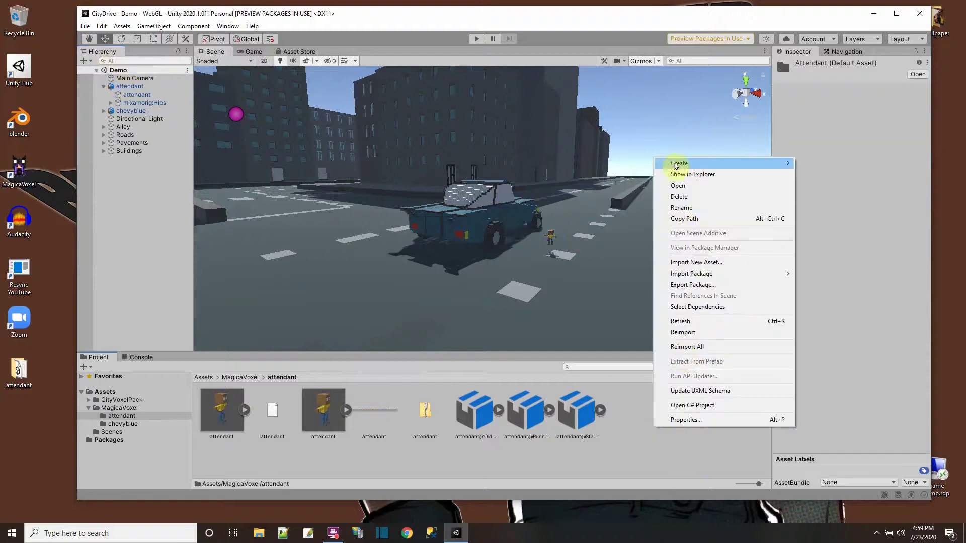
{"action": "mouse_move", "coordinate": [680, 164]}
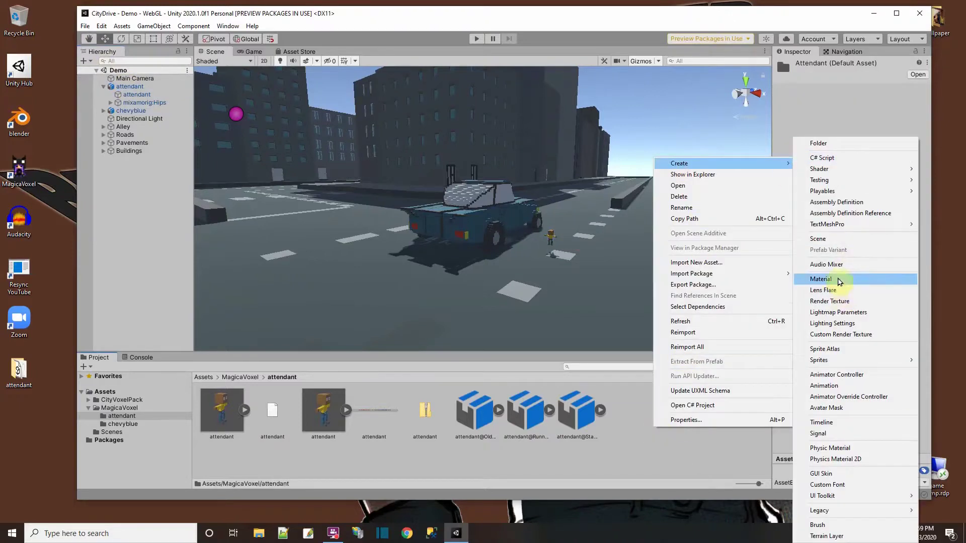
{"action": "left_click", "coordinate": [838, 375]}
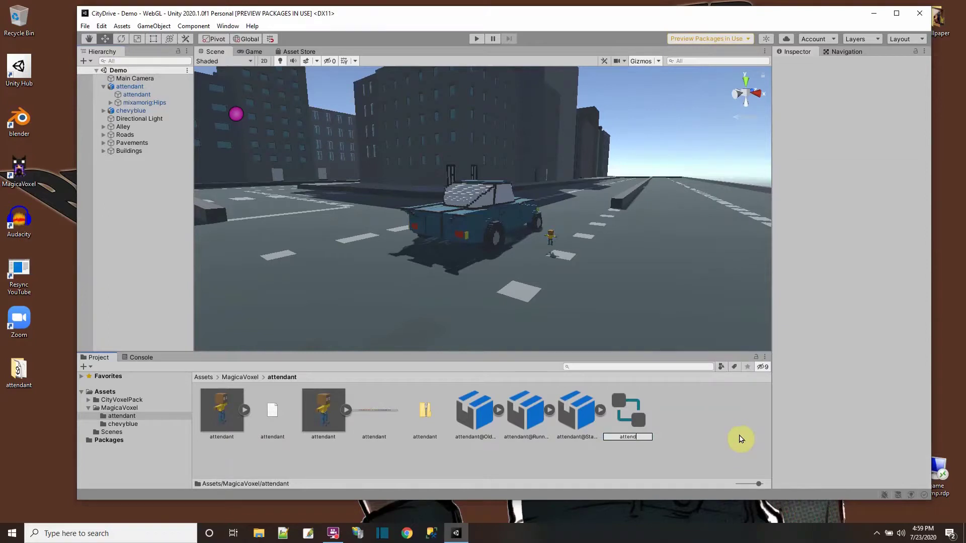
{"action": "type", "text": "attendant"}
{"action": "key", "text": "Return"}
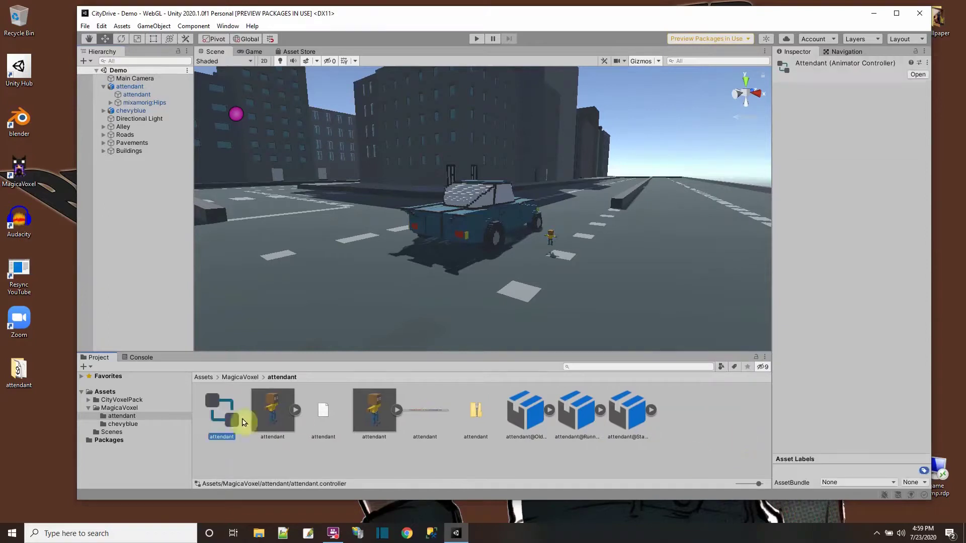
{"action": "left_click", "coordinate": [891, 15]}
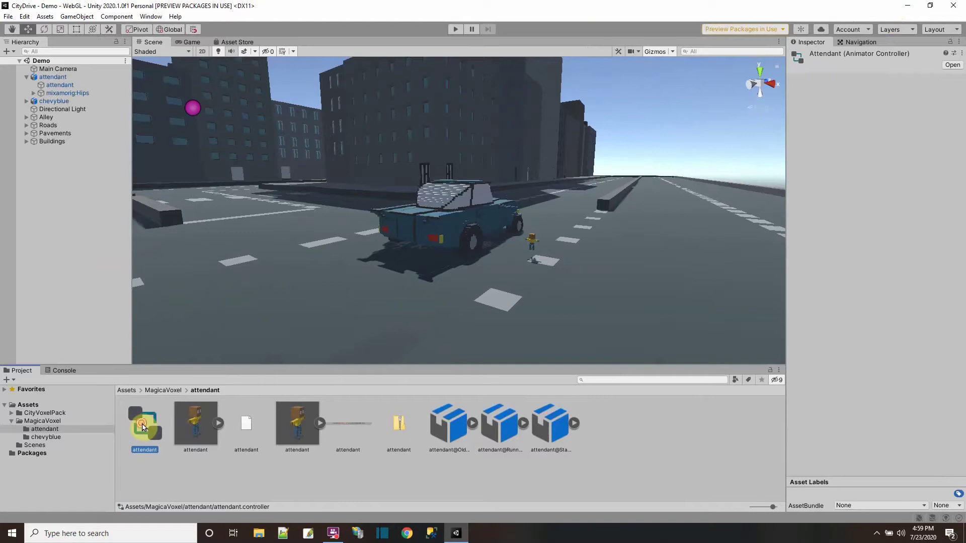
Drag Old Man Idle into the attendant controller's graph as its default state and dock the Animator below the Scene view.
{"action": "double_click", "coordinate": [142, 427]}
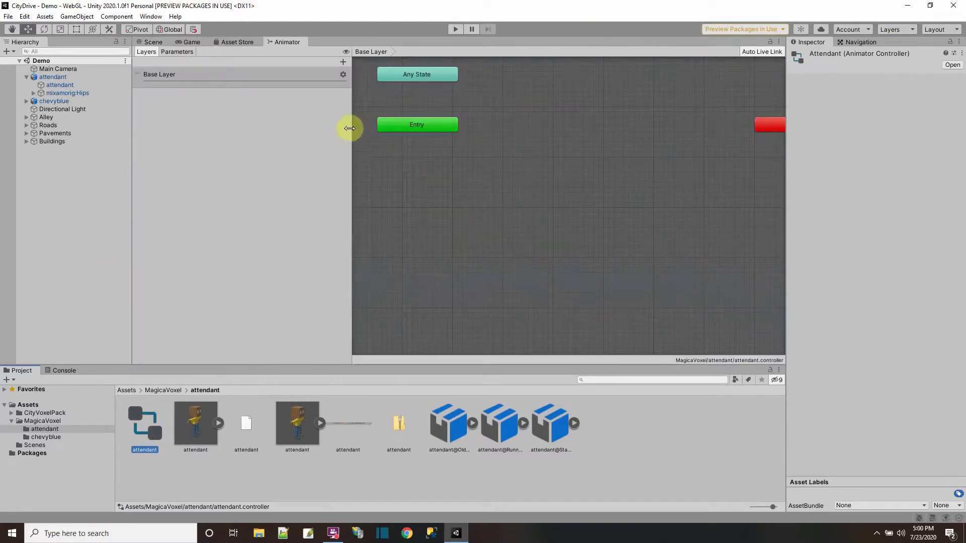
{"action": "left_click_drag", "start_coordinate": [349, 128], "coordinate": [254, 114]}
{"action": "scroll", "coordinate": [502, 189], "scroll_direction": "up", "scroll_amount": 2}
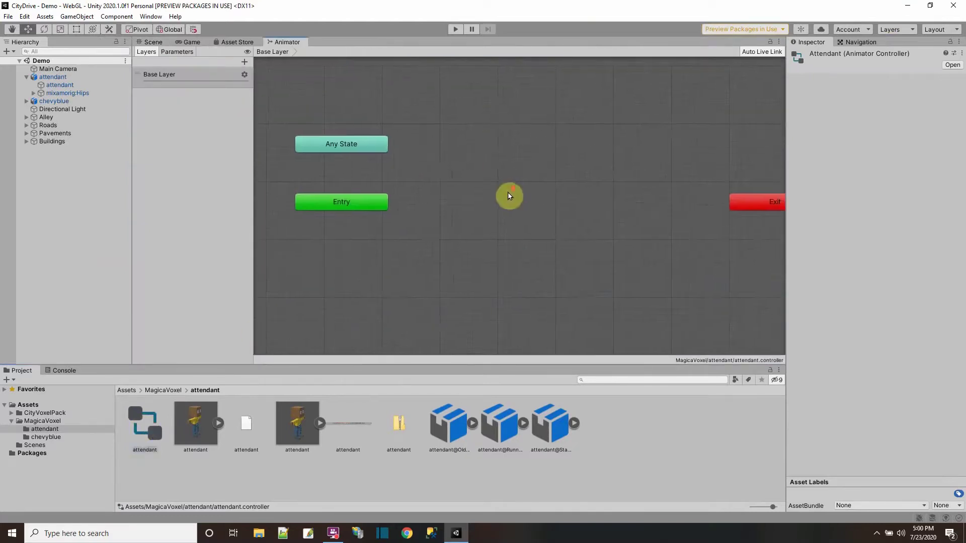
{"action": "scroll", "coordinate": [508, 196], "scroll_direction": "down", "scroll_amount": 5}
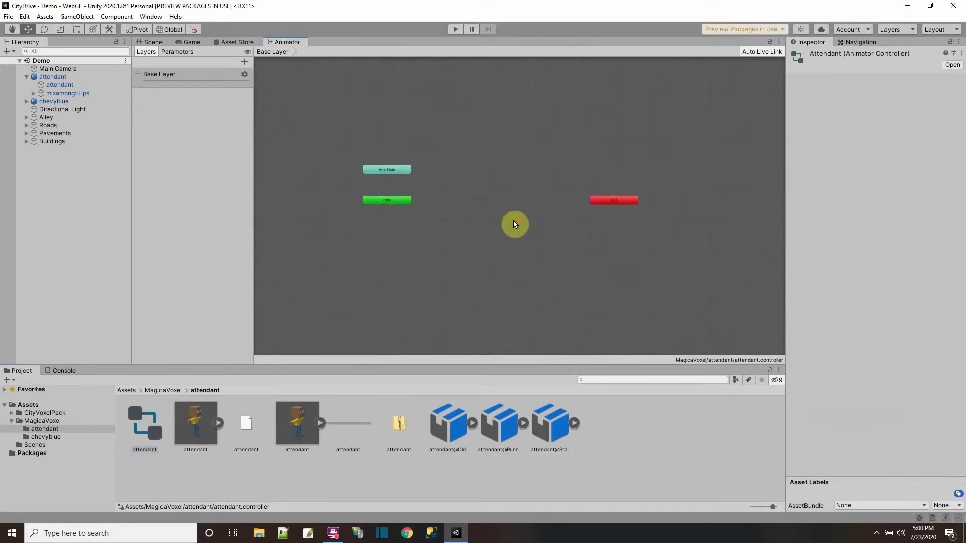
{"action": "scroll", "coordinate": [514, 223], "scroll_direction": "up", "scroll_amount": 3}
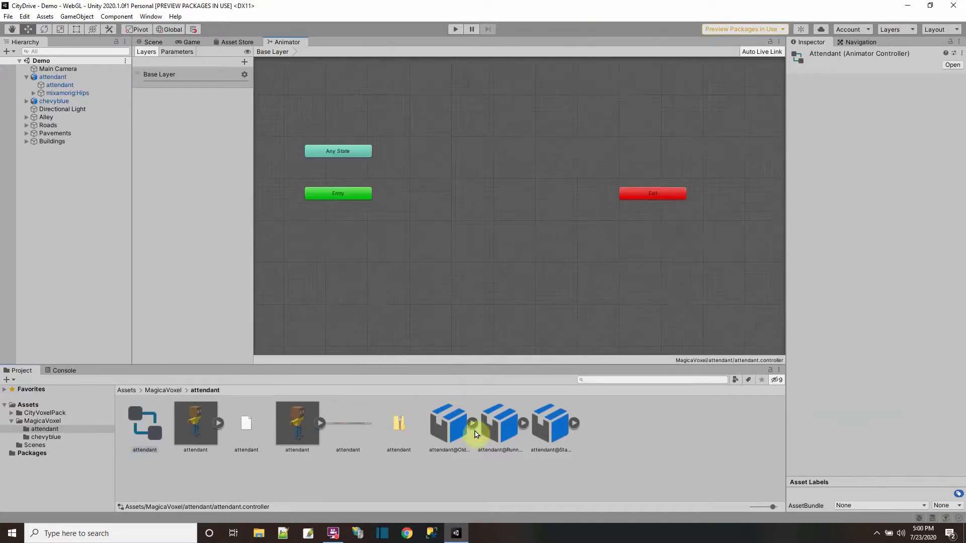
{"action": "left_click_drag", "start_coordinate": [446, 427], "coordinate": [436, 186]}
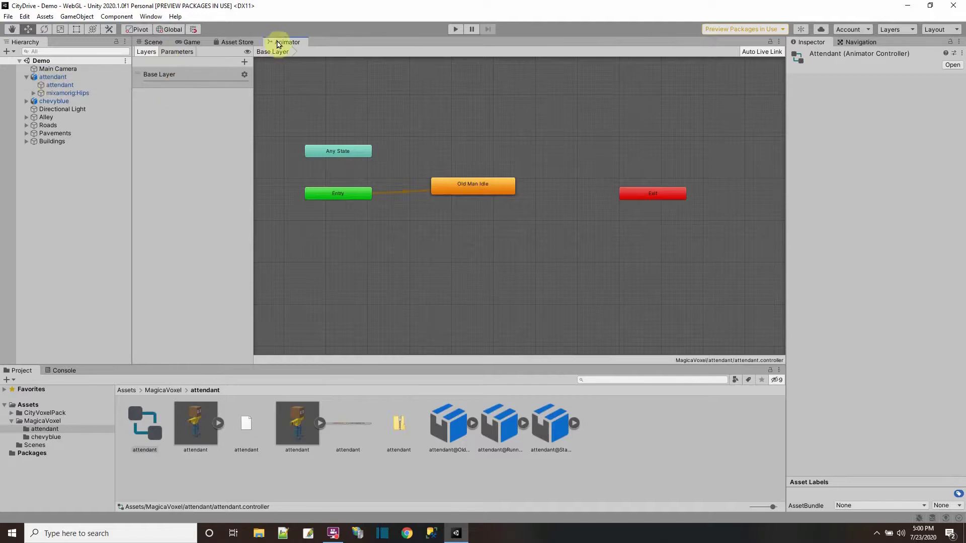
{"action": "left_click_drag", "start_coordinate": [278, 44], "coordinate": [166, 371]}
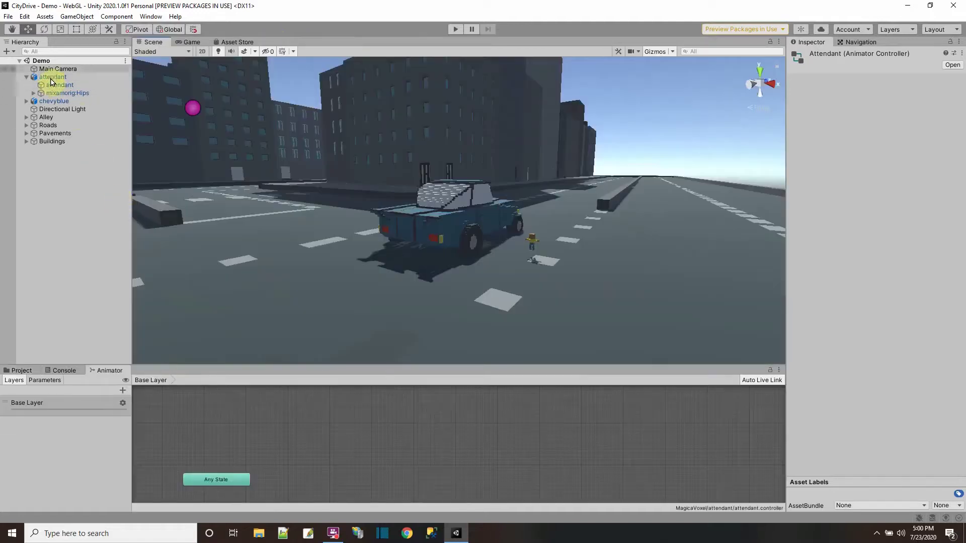
Assign the attendant controller to the attendant character's Animator.
{"action": "left_click", "coordinate": [52, 78]}
{"action": "left_click", "coordinate": [20, 371]}
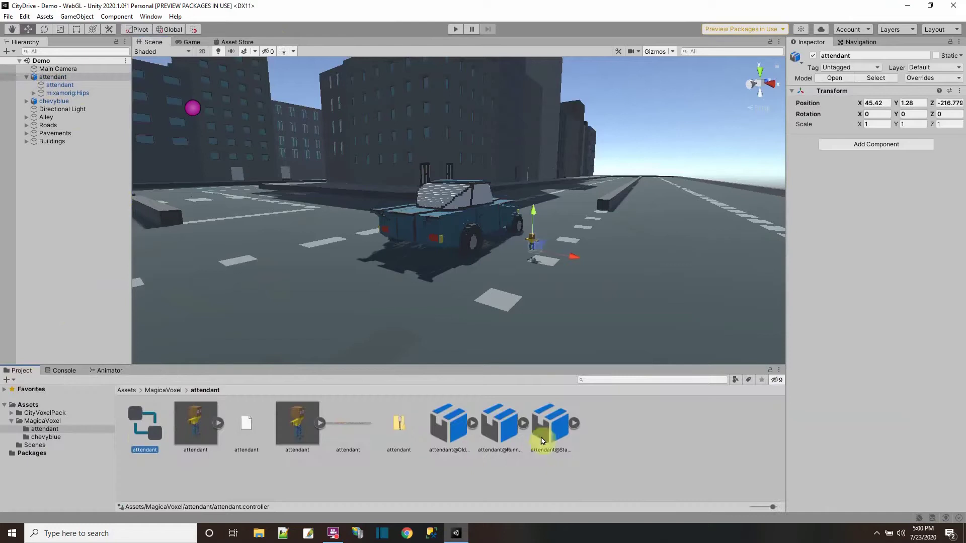
{"action": "left_click_drag", "start_coordinate": [141, 435], "coordinate": [862, 223]}
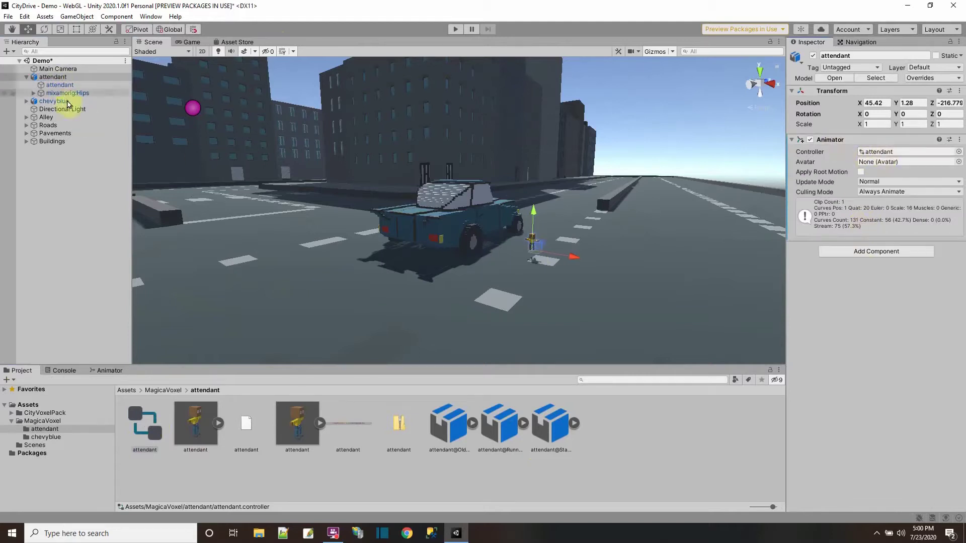
Play-test the idle animation, then open the Old Man Idle clip's import settings.
{"action": "left_click", "coordinate": [454, 31]}
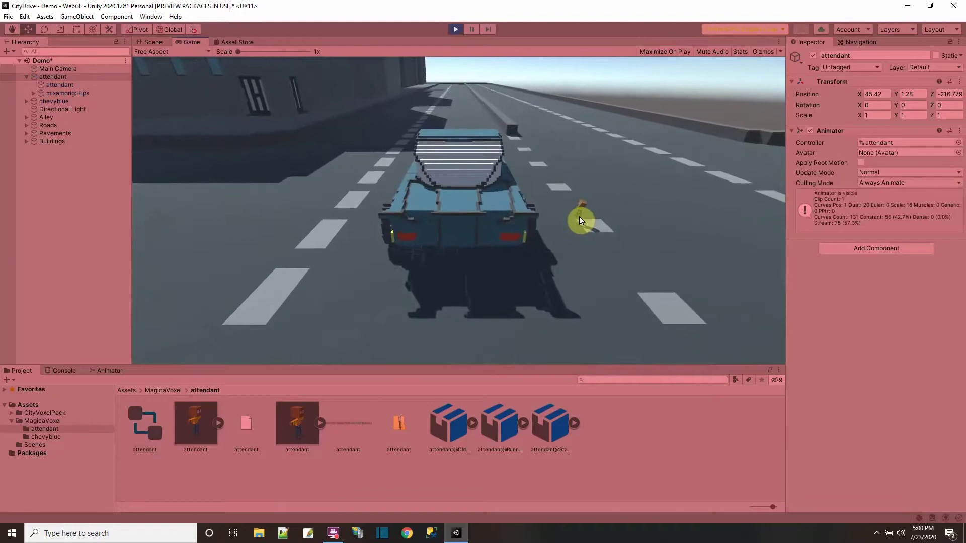
{"action": "left_click", "coordinate": [455, 30]}
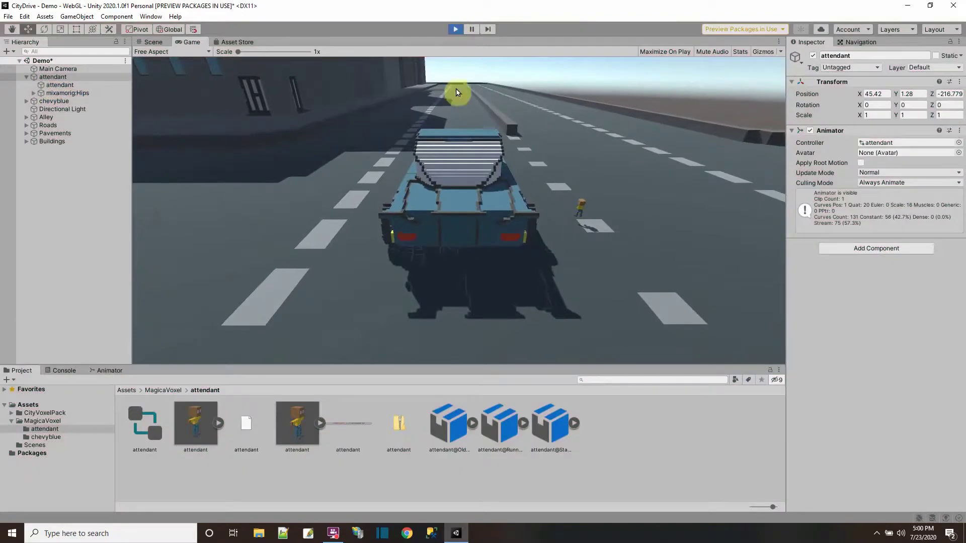
{"action": "left_click", "coordinate": [452, 432]}
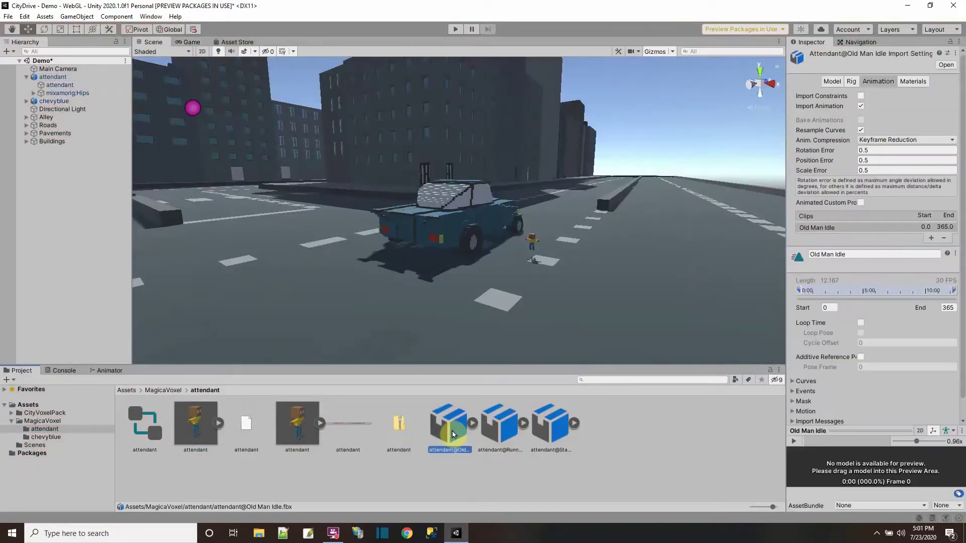
Enable Loop Time on the Old Man Idle and Running clips and apply both changes.
{"action": "left_click", "coordinate": [861, 322]}
{"action": "scroll", "coordinate": [913, 383], "scroll_direction": "down", "scroll_amount": 1}
{"action": "left_click", "coordinate": [946, 416]}
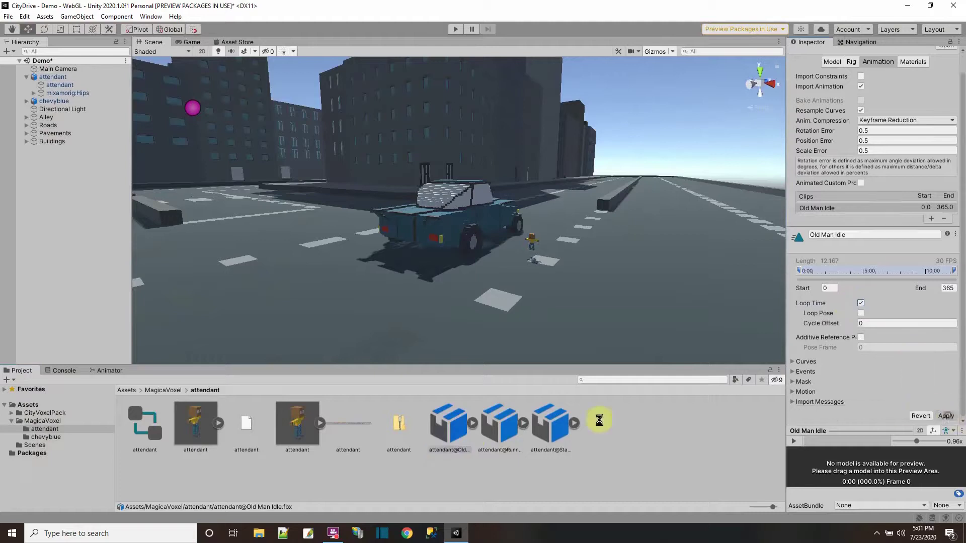
{"action": "left_click", "coordinate": [500, 425]}
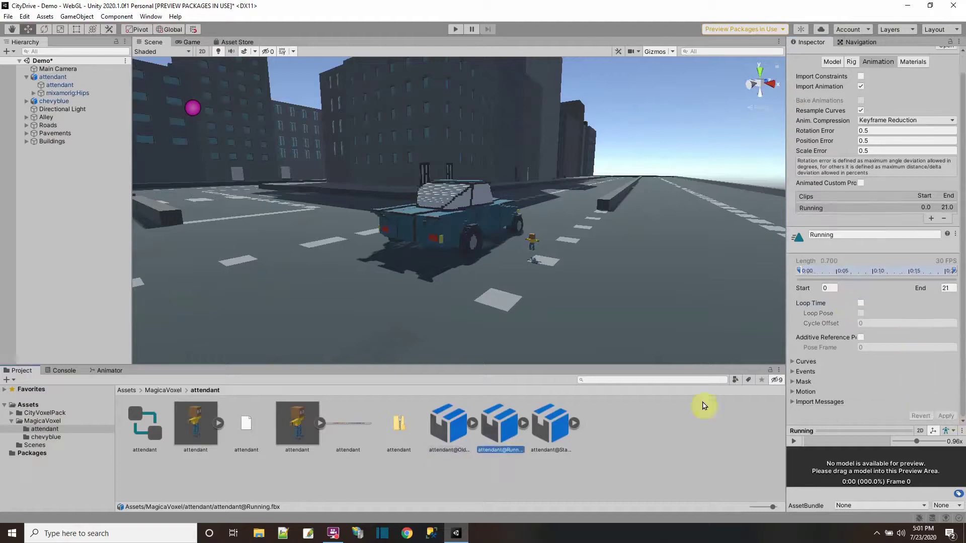
{"action": "left_click", "coordinate": [861, 304]}
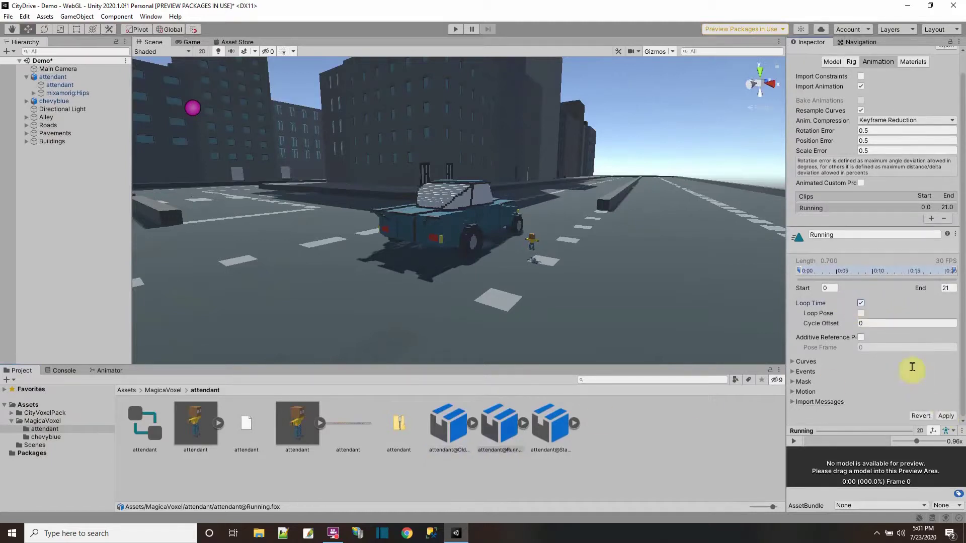
{"action": "left_click", "coordinate": [947, 417]}
Check the Standing clip's settings, then select the attendant's inner mesh object.
{"action": "left_click", "coordinate": [548, 429]}
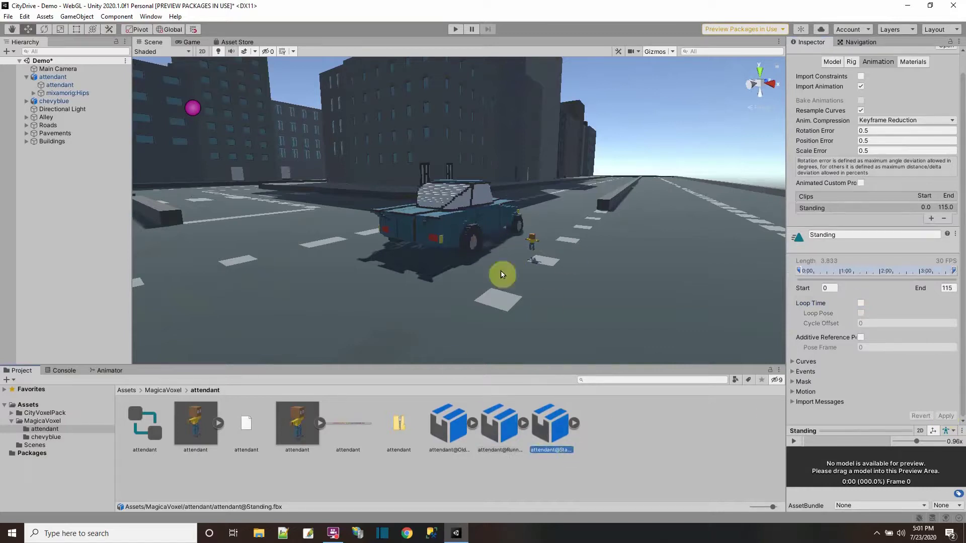
{"action": "scroll", "coordinate": [521, 249], "scroll_direction": "up", "scroll_amount": 3}
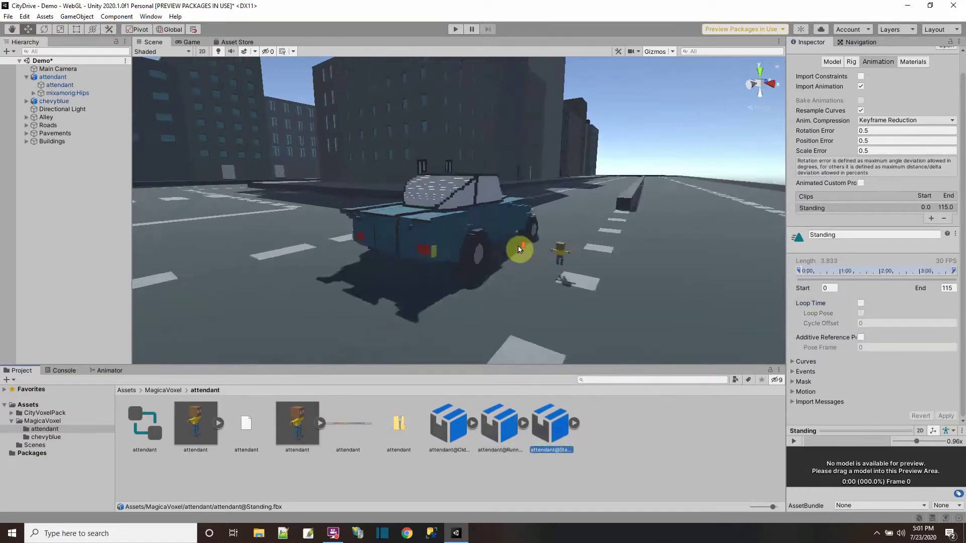
{"action": "left_click", "coordinate": [49, 78]}
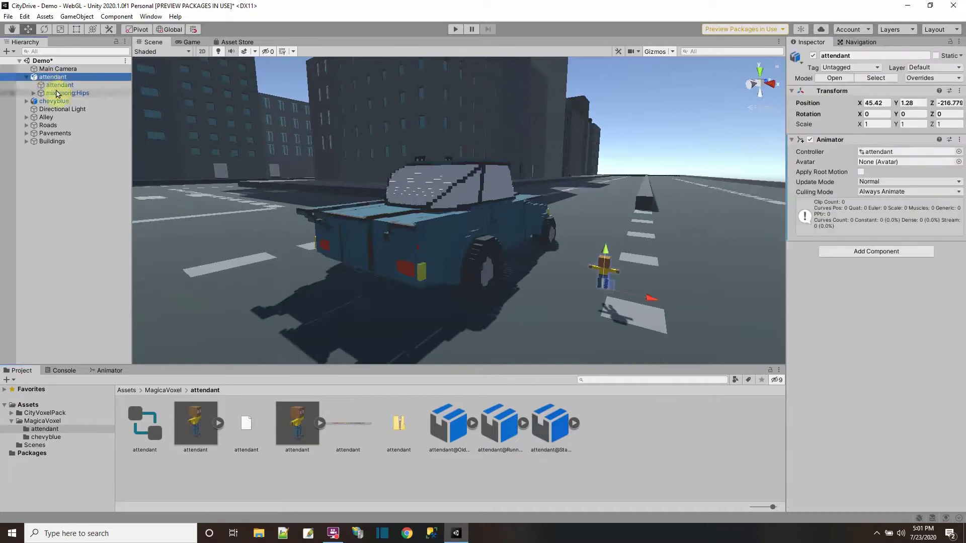
{"action": "left_click", "coordinate": [57, 86]}
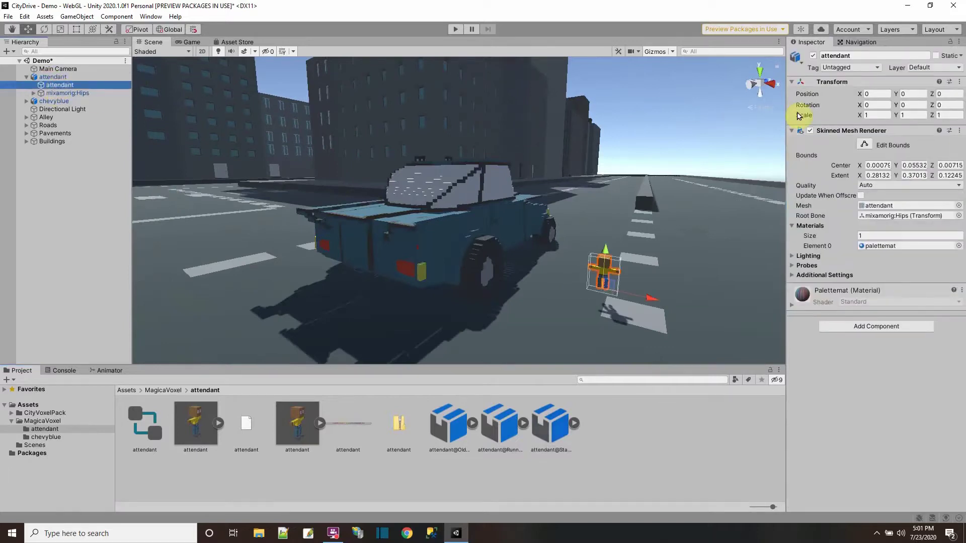
{"action": "left_click", "coordinate": [60, 30]}
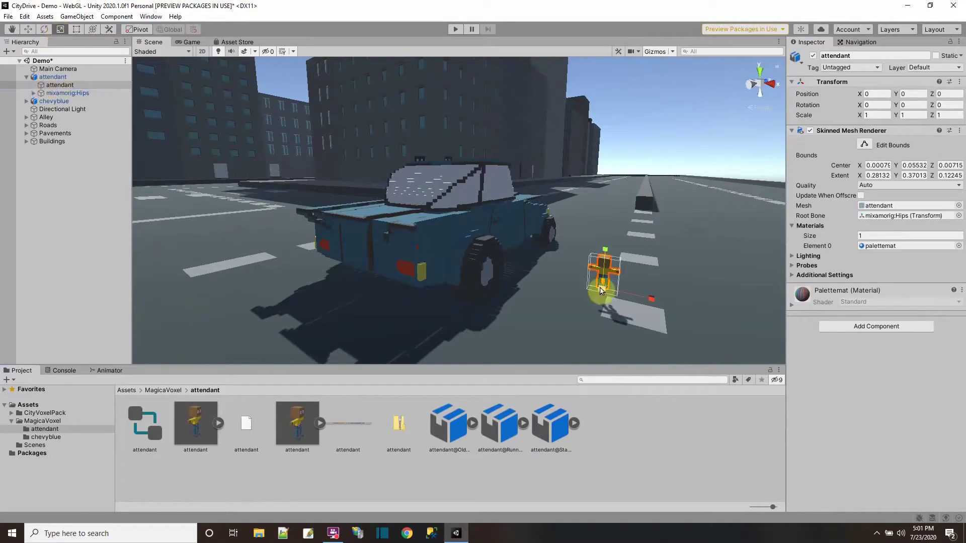
Scale the attendant up to about three times its original size.
{"action": "left_click_drag", "start_coordinate": [600, 291], "coordinate": [629, 293]}
{"action": "left_click_drag", "start_coordinate": [618, 291], "coordinate": [586, 288]}
{"action": "left_click", "coordinate": [52, 76]}
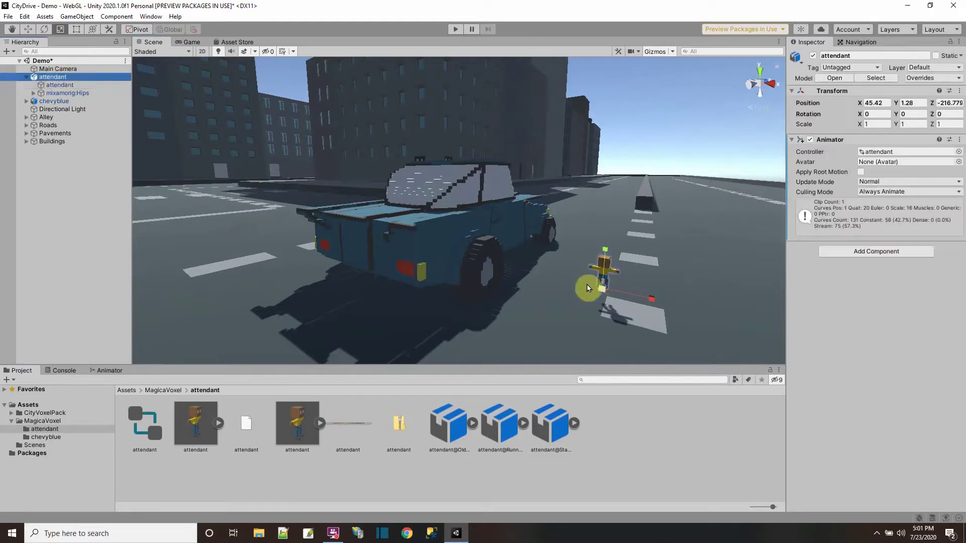
{"action": "left_click_drag", "start_coordinate": [589, 289], "coordinate": [716, 309]}
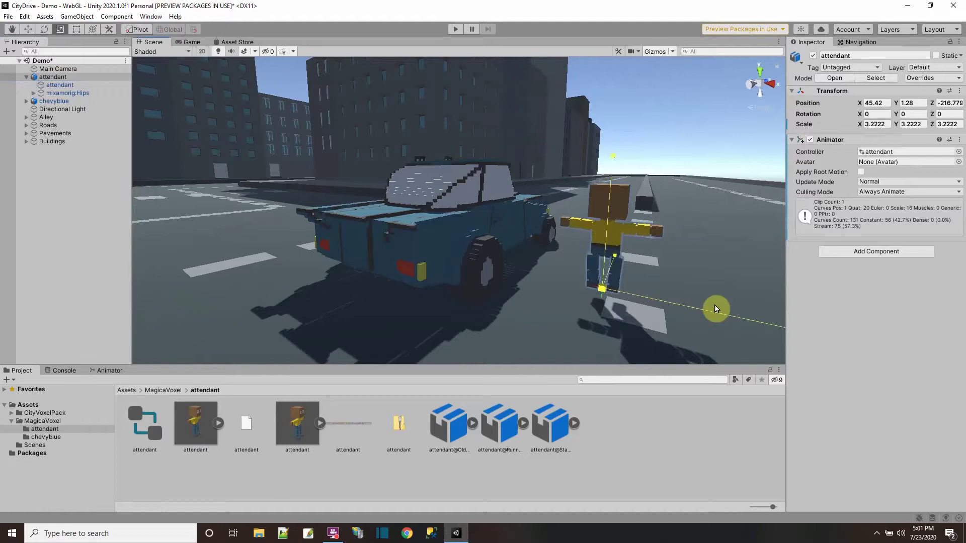
{"action": "left_click", "coordinate": [621, 310]}
{"action": "middle_click_drag", "start_coordinate": [539, 286], "coordinate": [561, 294]}
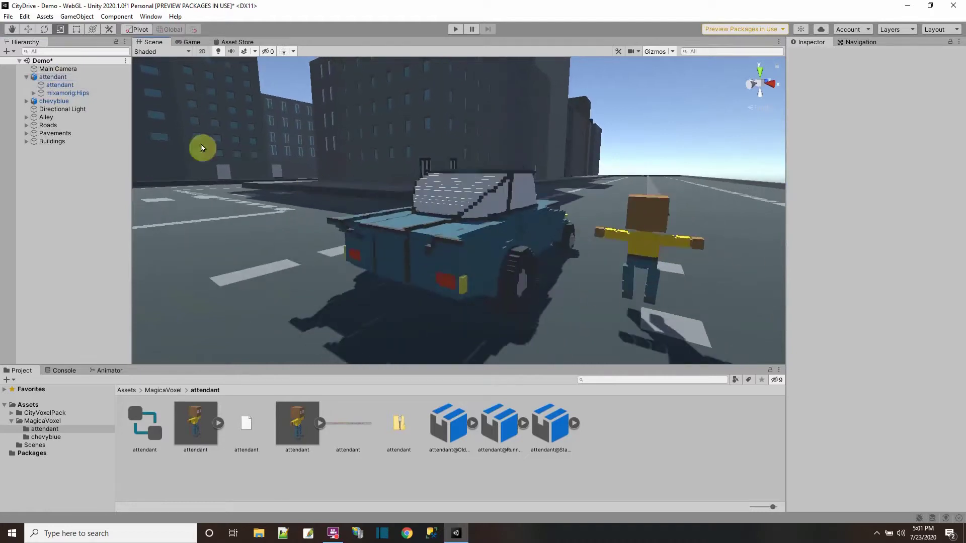
Lower the attendant toward the road, settling its height at Y 0.96.
{"action": "left_click", "coordinate": [28, 29]}
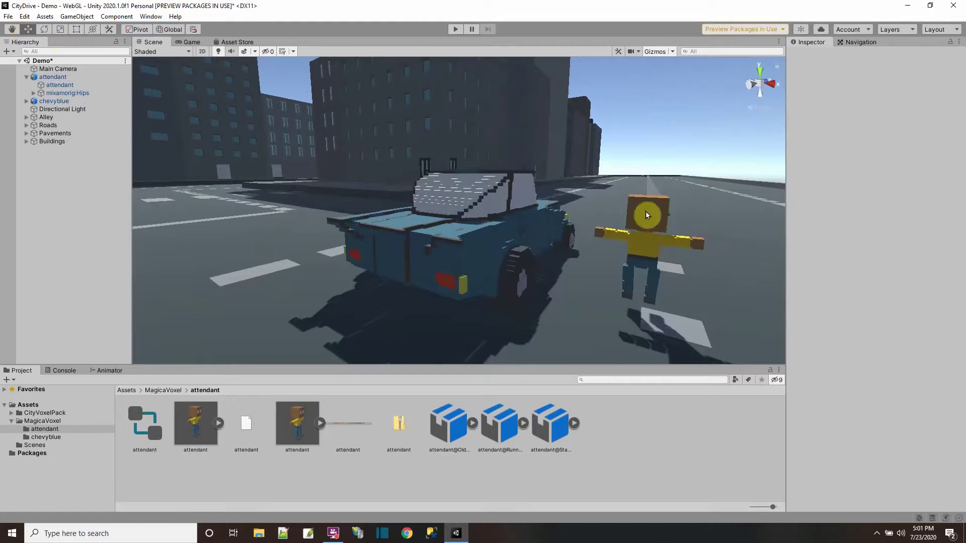
{"action": "left_click", "coordinate": [57, 77]}
{"action": "left_click", "coordinate": [654, 234]}
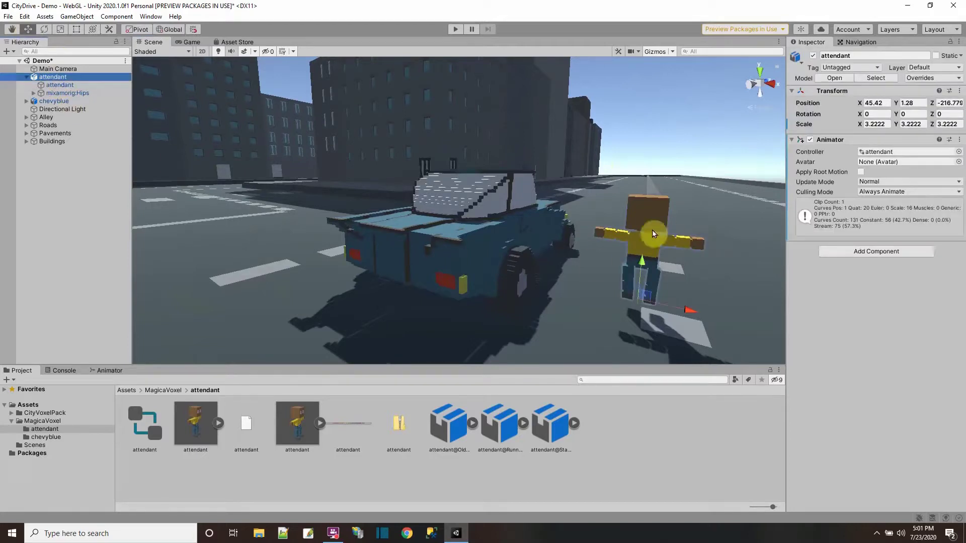
{"action": "mouse_move", "coordinate": [640, 266]}
{"action": "left_mouse_down"}
{"action": "mouse_move", "coordinate": [650, 301]}
{"action": "mouse_move", "coordinate": [647, 276]}
{"action": "left_mouse_up"}
{"action": "left_click_drag", "start_coordinate": [608, 321], "coordinate": [637, 330], "text": "alt"}
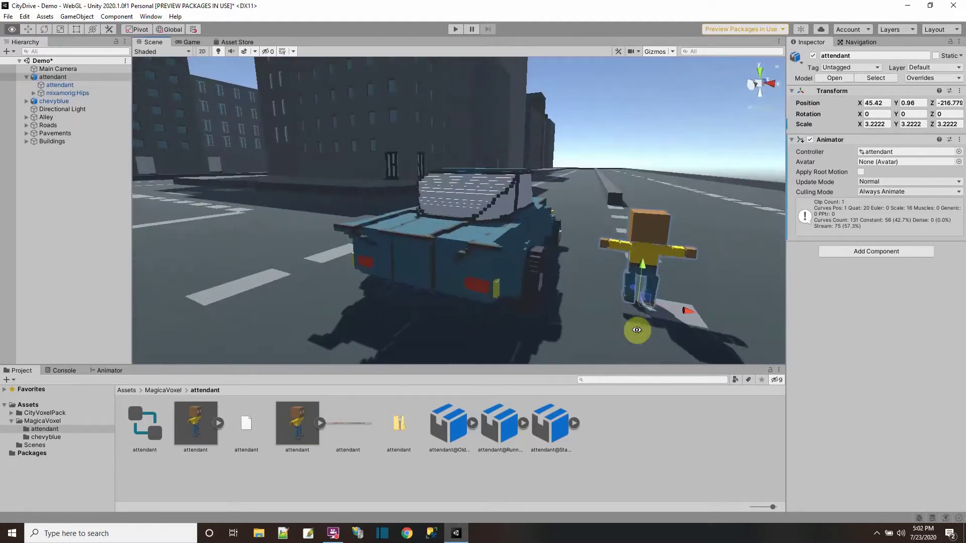
Enlarge the attendant to scale 3.91, raise it to Y 1.03, and save the scene.
{"action": "left_click", "coordinate": [59, 29]}
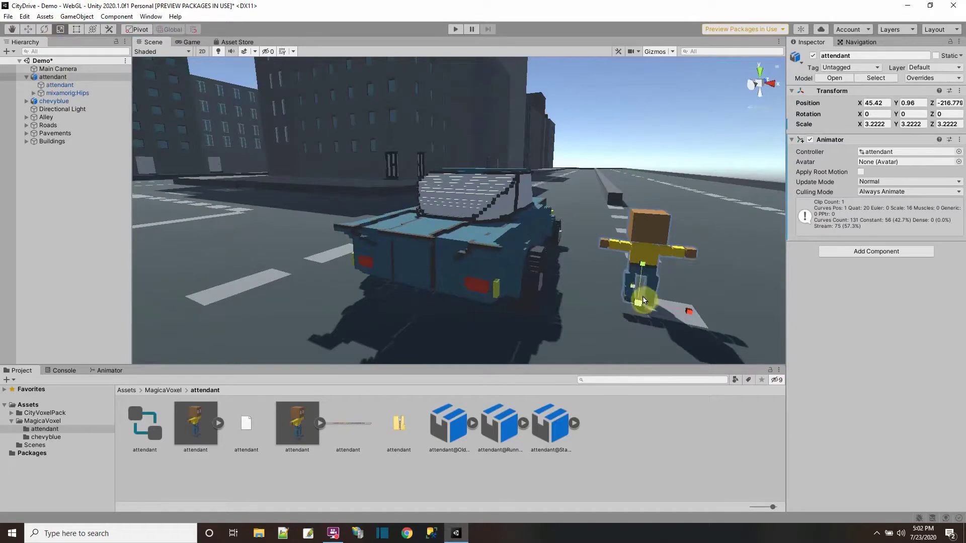
{"action": "left_click_drag", "start_coordinate": [644, 301], "coordinate": [647, 302]}
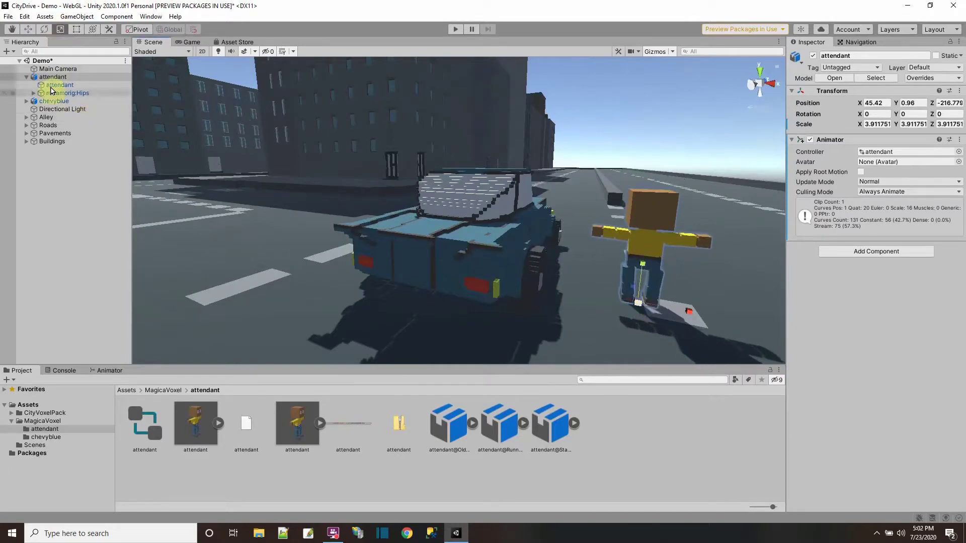
{"action": "left_click", "coordinate": [28, 30]}
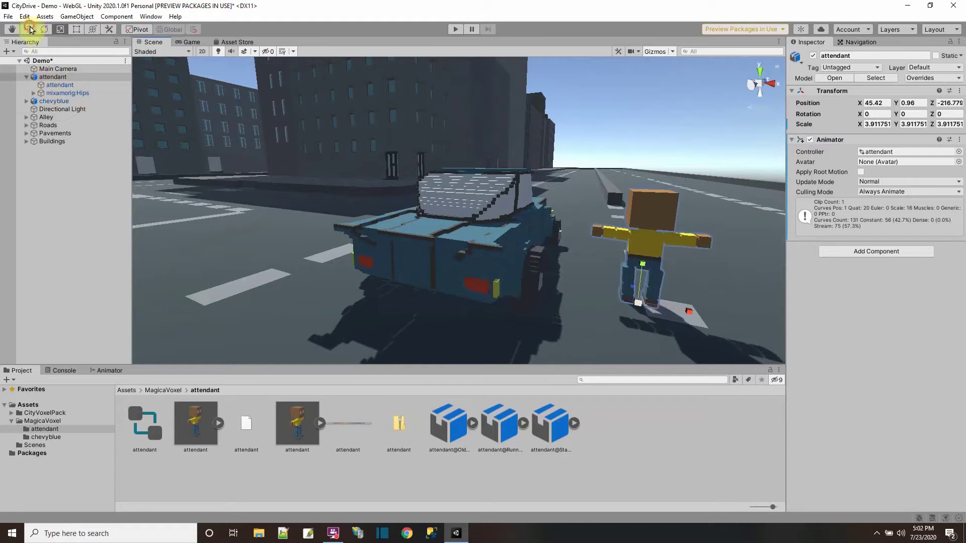
{"action": "mouse_move", "coordinate": [642, 265]}
{"action": "left_mouse_down"}
{"action": "mouse_move", "coordinate": [647, 273]}
{"action": "mouse_move", "coordinate": [642, 260]}
{"action": "left_mouse_up"}
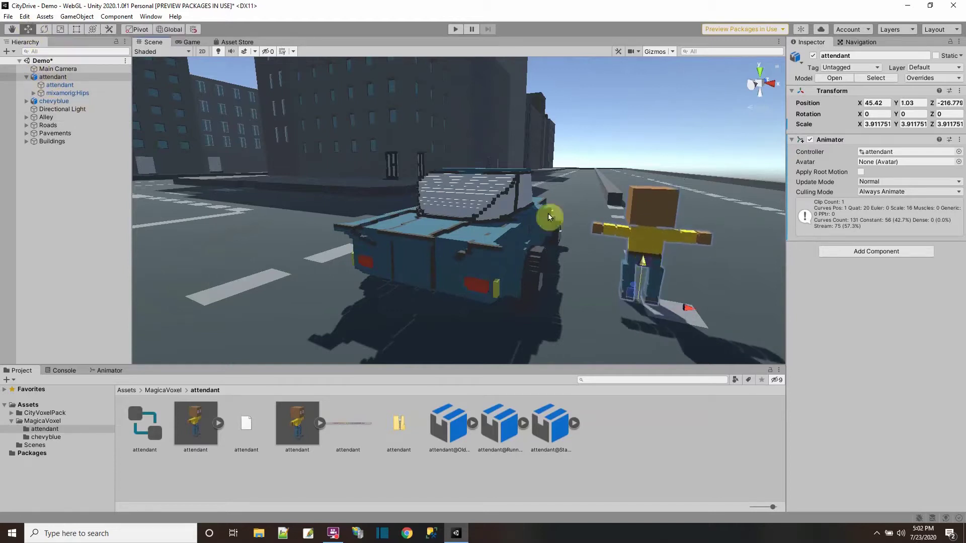
{"action": "left_click", "coordinate": [7, 17]}
{"action": "left_click", "coordinate": [22, 53]}
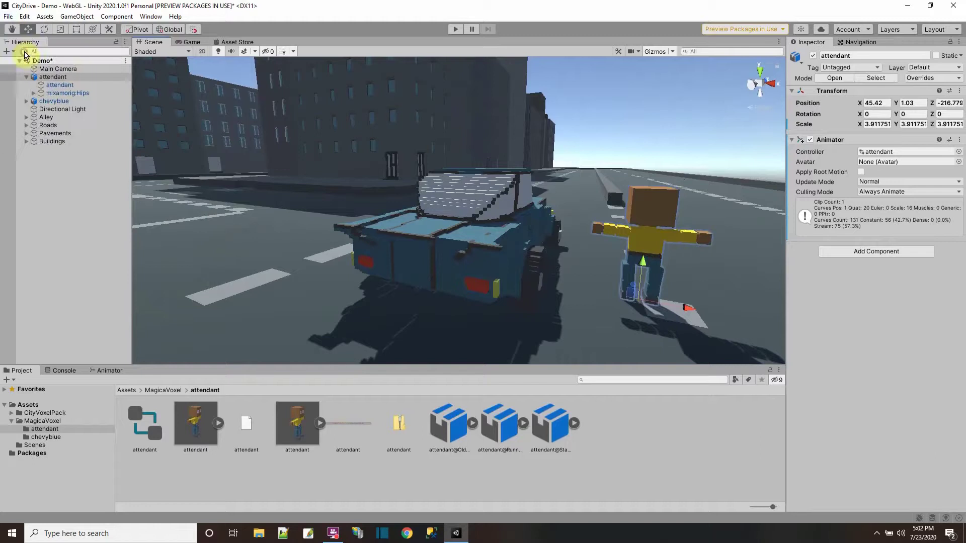
Run the scene briefly in Play mode, then stop it.
{"action": "left_click", "coordinate": [456, 29]}
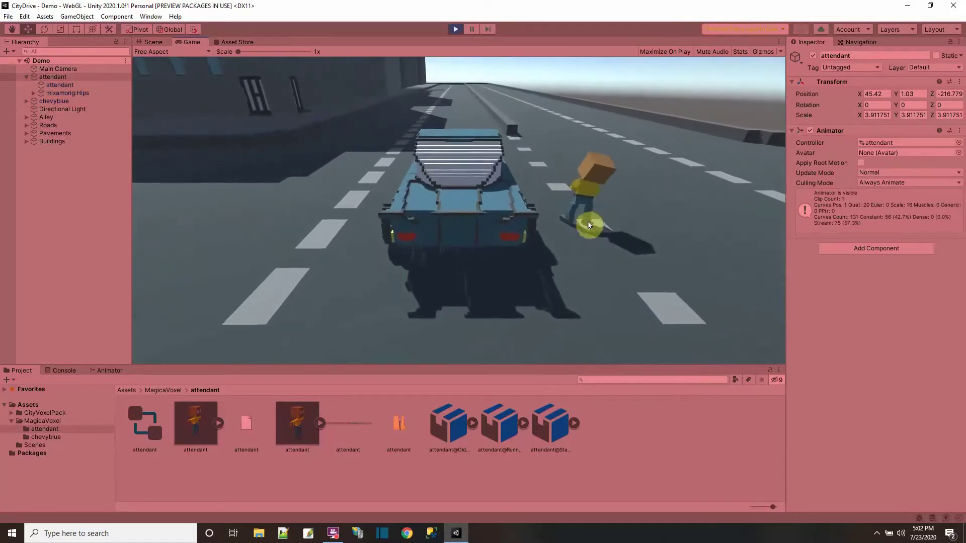
{"action": "left_click", "coordinate": [454, 30]}
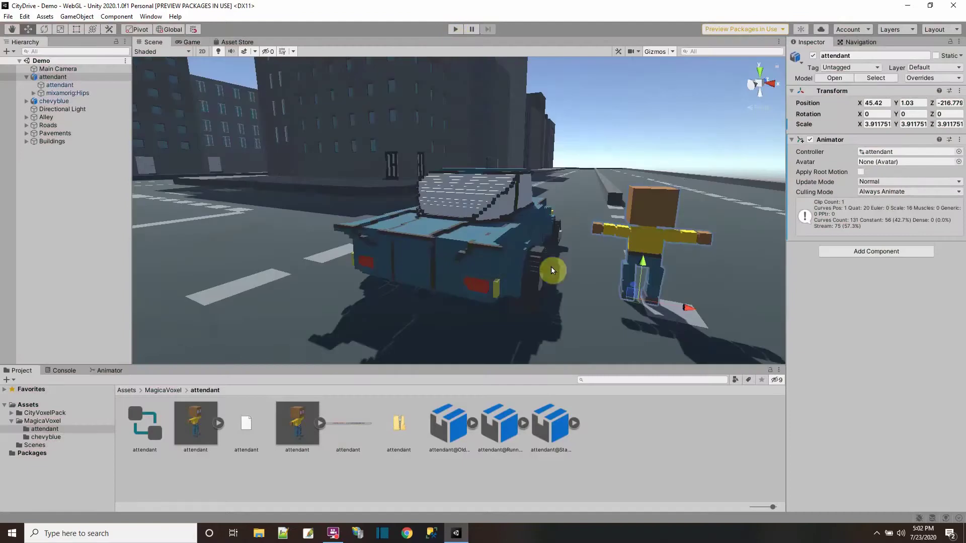
{"action": "scroll", "coordinate": [496, 279], "scroll_direction": "down", "scroll_amount": 4}
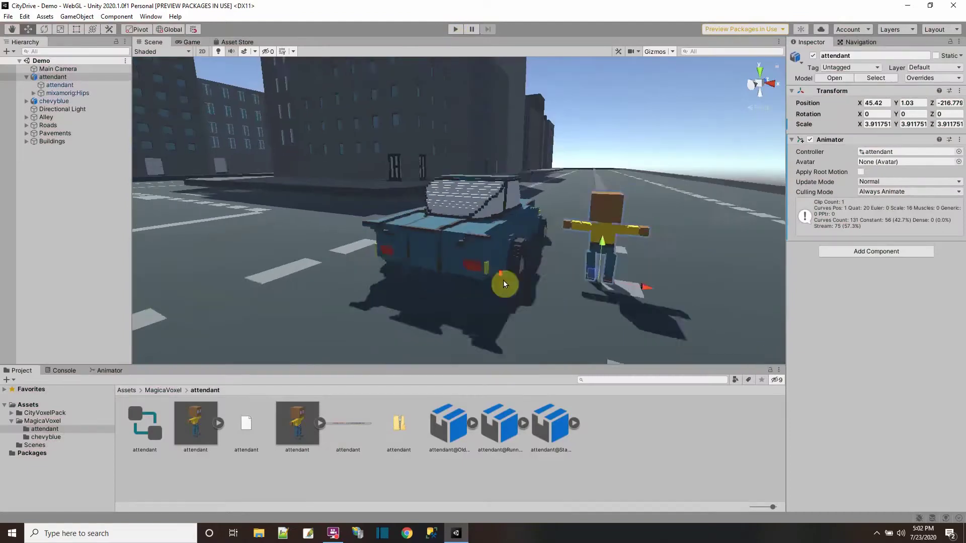
Move the attendant farther right of the car to X 52.5 and save the Demo scene.
{"action": "left_click_drag", "start_coordinate": [585, 259], "coordinate": [693, 278]}
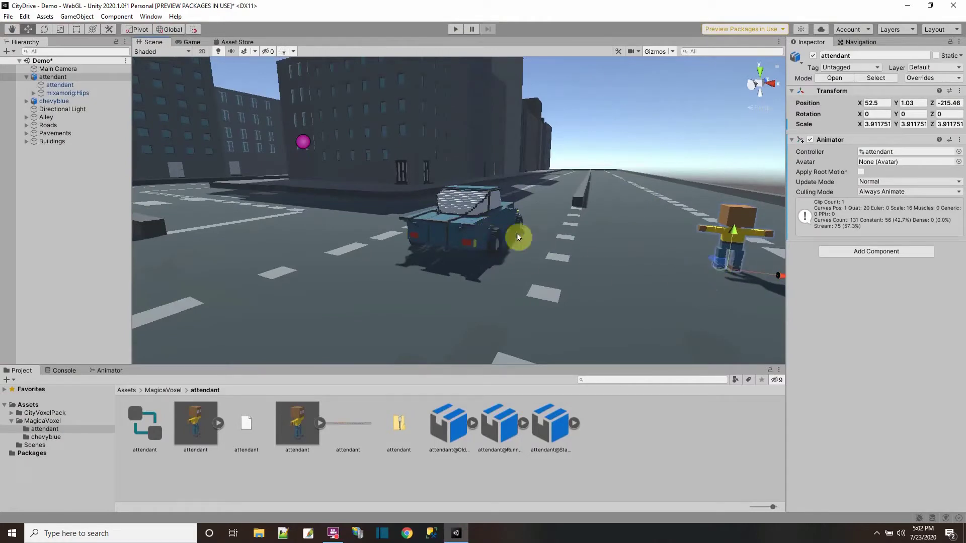
{"action": "left_click_drag", "start_coordinate": [418, 235], "coordinate": [457, 242], "text": "alt"}
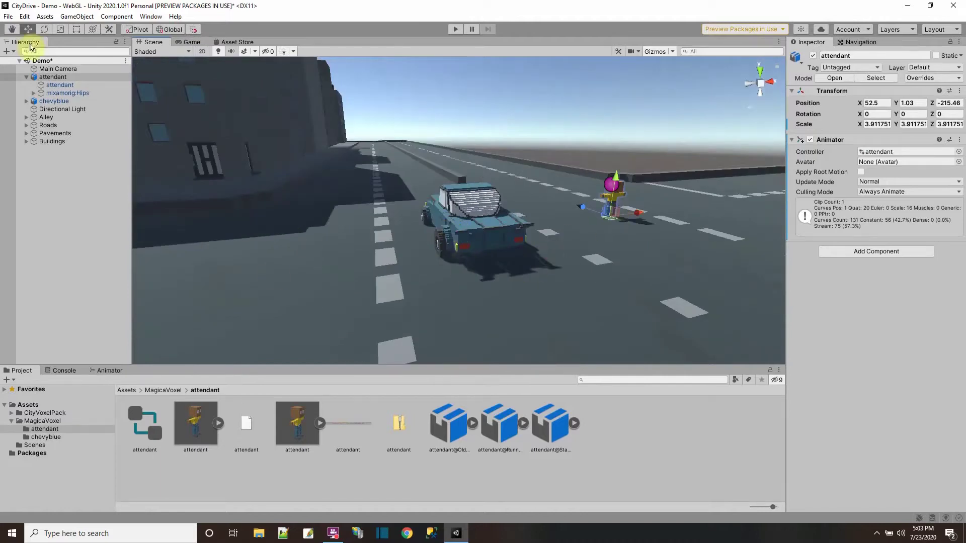
{"action": "left_click", "coordinate": [8, 16]}
{"action": "left_click", "coordinate": [34, 53]}
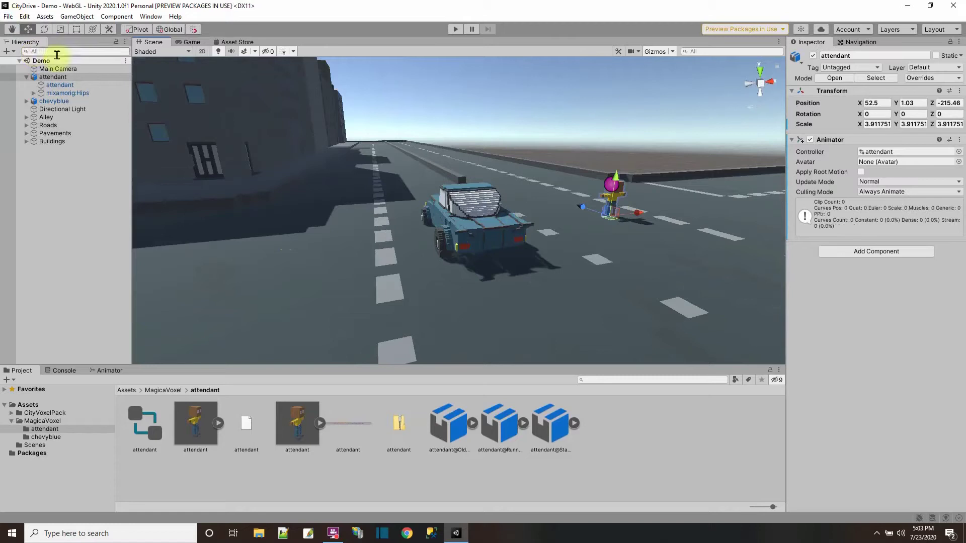
Mark the Roads group and all its child roads as static.
{"action": "left_click", "coordinate": [47, 125]}
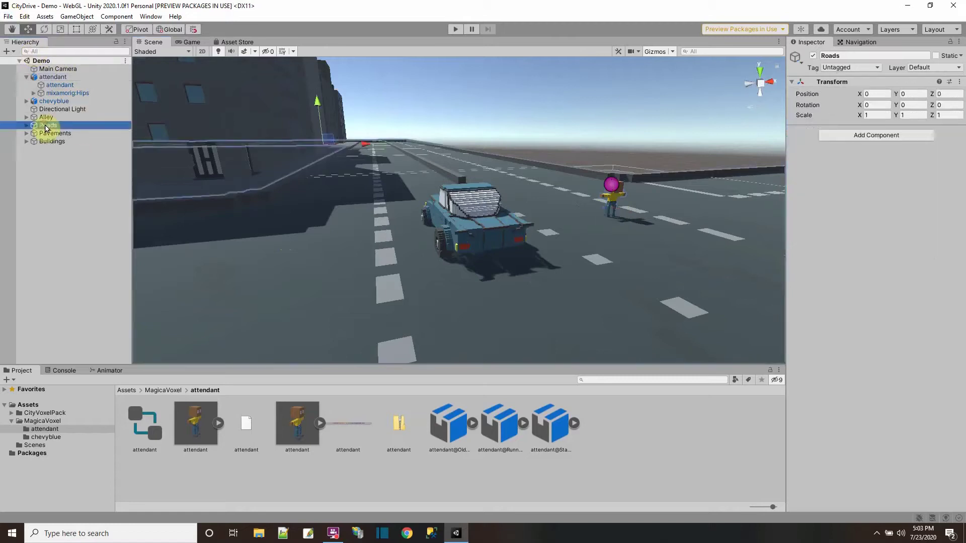
{"action": "scroll", "coordinate": [424, 216], "scroll_direction": "down", "scroll_amount": 5}
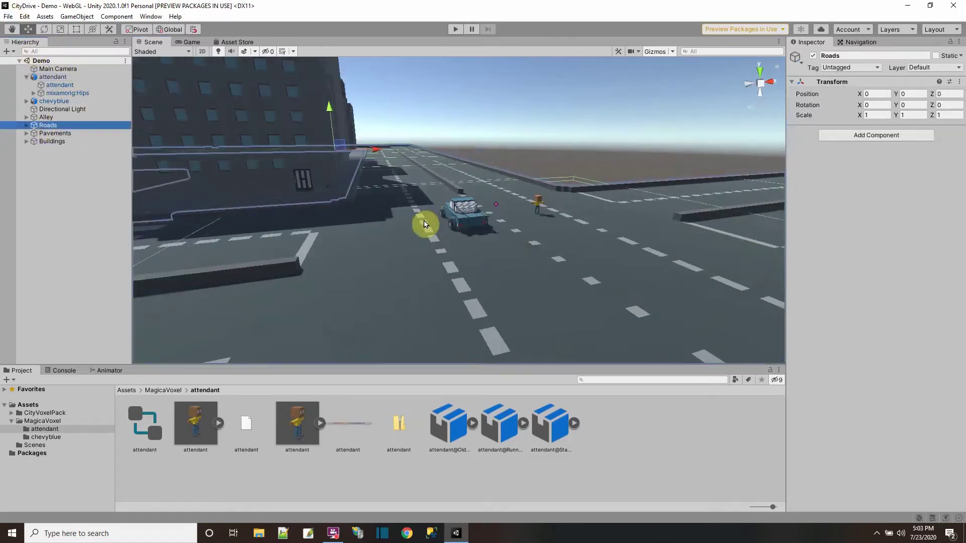
{"action": "left_click_drag", "start_coordinate": [424, 225], "coordinate": [392, 244], "text": "alt"}
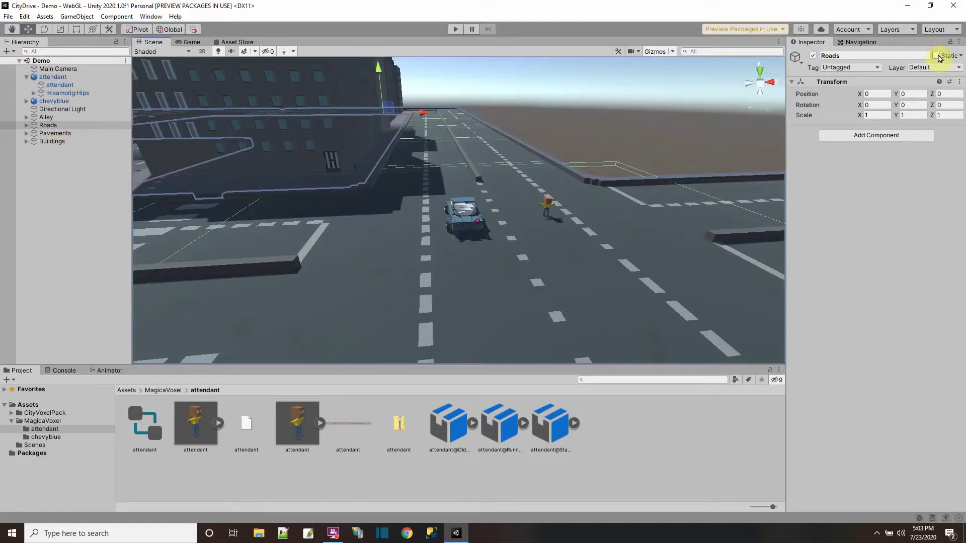
{"action": "left_click", "coordinate": [936, 56]}
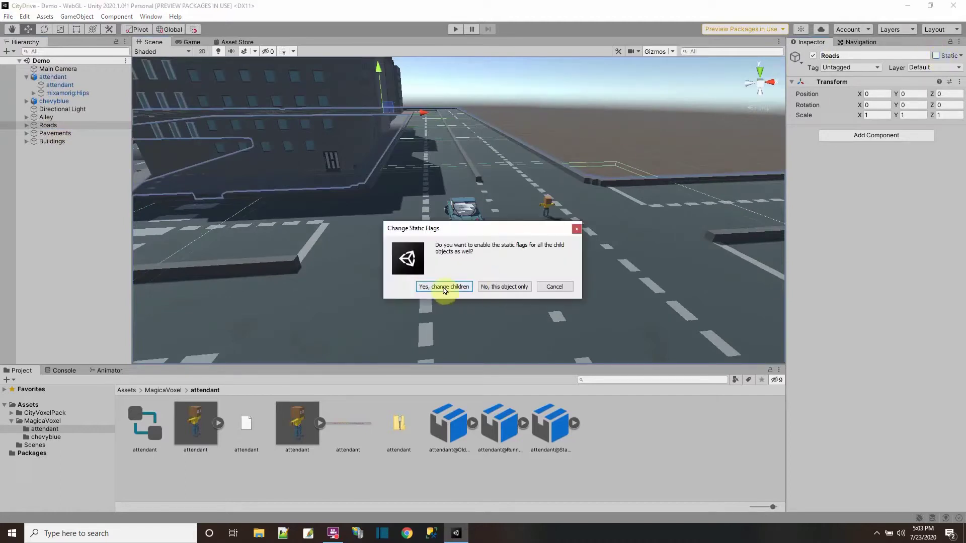
{"action": "left_click", "coordinate": [444, 287]}
{"action": "scroll", "coordinate": [442, 244], "scroll_direction": "down", "scroll_amount": 3}
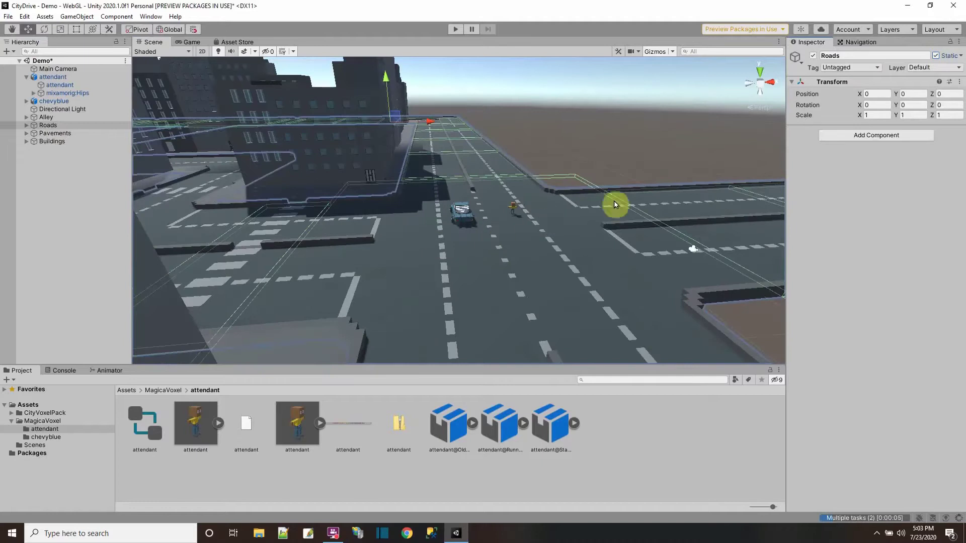
Bake a NavMesh over the city roads from the Navigation window, then reselect the attendant.
{"action": "left_click", "coordinate": [849, 43]}
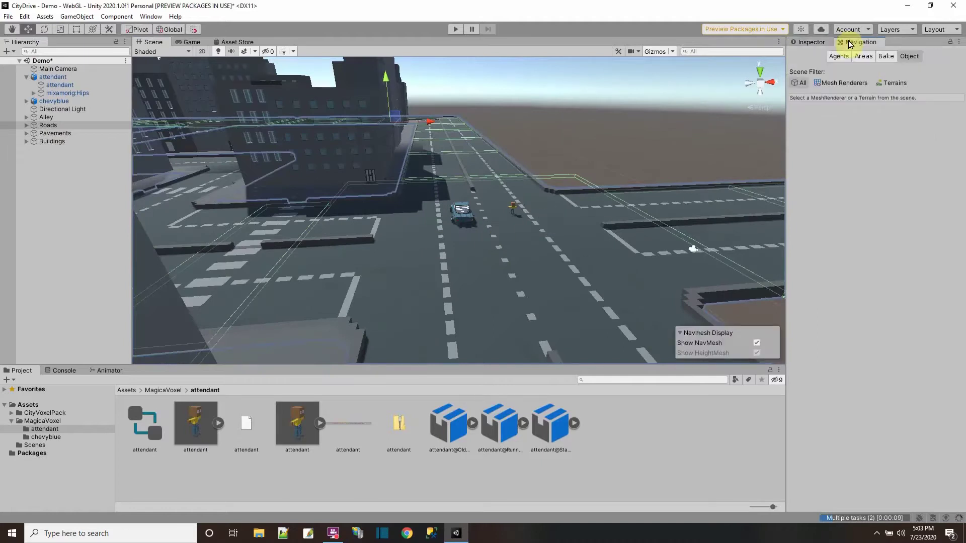
{"action": "left_click", "coordinate": [886, 56]}
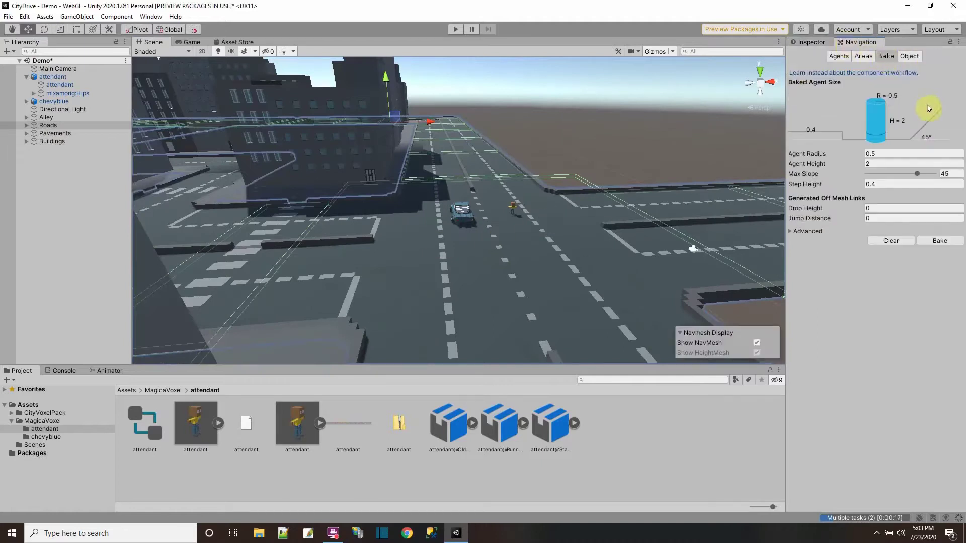
{"action": "left_click", "coordinate": [158, 17]}
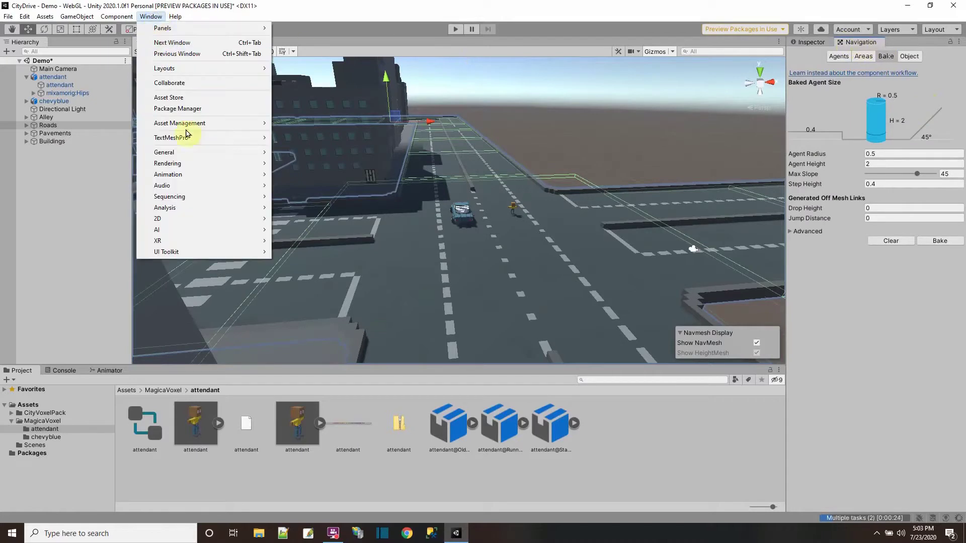
{"action": "mouse_move", "coordinate": [179, 234]}
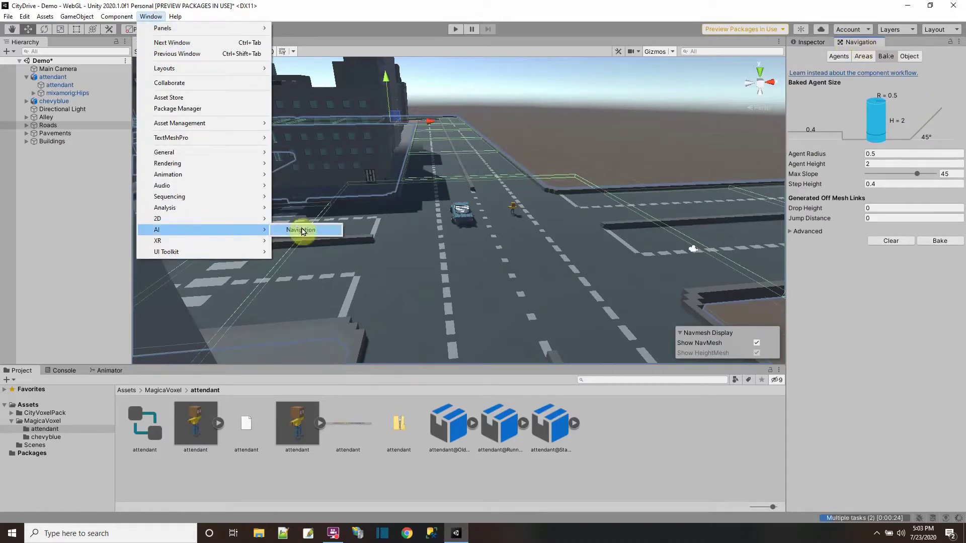
{"action": "left_click", "coordinate": [883, 347]}
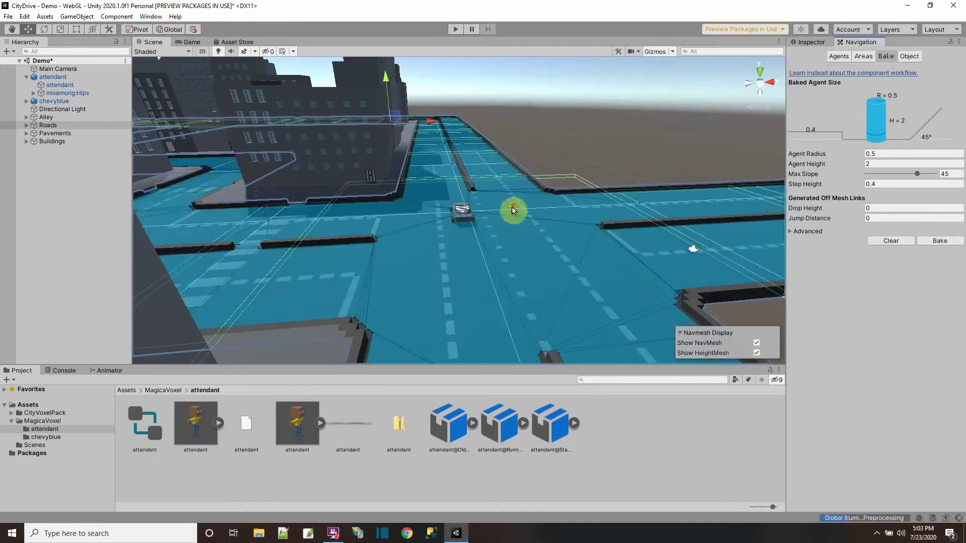
{"action": "left_click_drag", "start_coordinate": [541, 221], "coordinate": [431, 255], "text": "alt"}
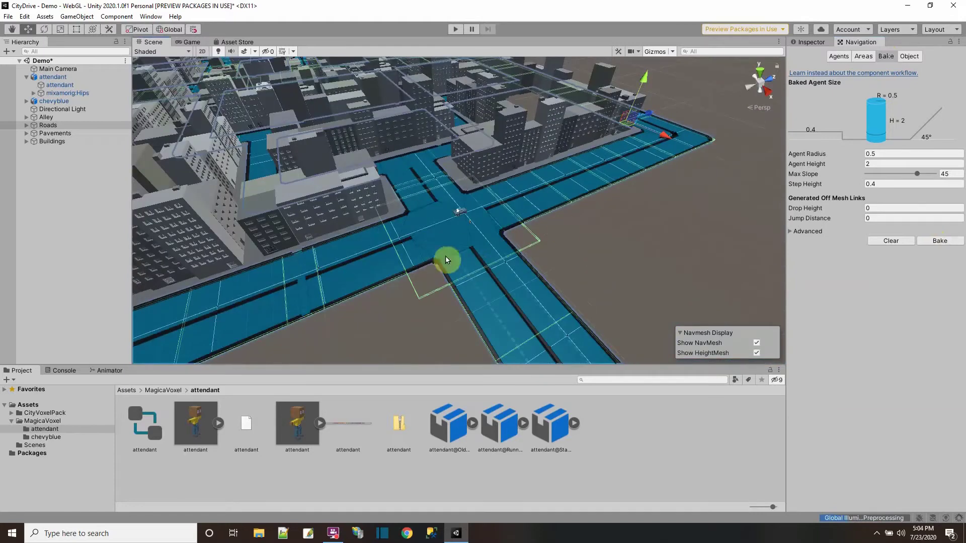
{"action": "scroll", "coordinate": [474, 240], "scroll_direction": "up", "scroll_amount": 3}
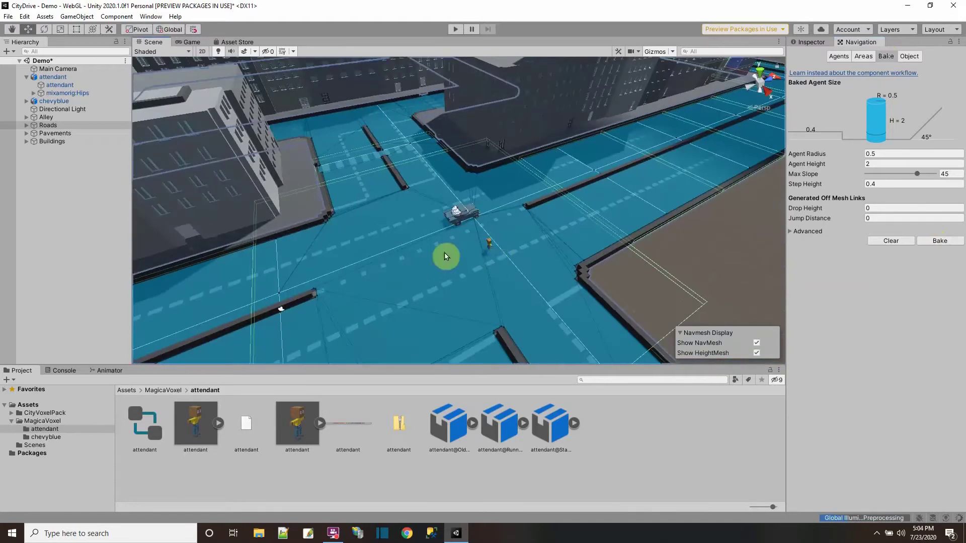
{"action": "scroll", "coordinate": [507, 242], "scroll_direction": "up", "scroll_amount": 3}
{"action": "left_click_drag", "start_coordinate": [507, 242], "coordinate": [595, 280], "text": "alt"}
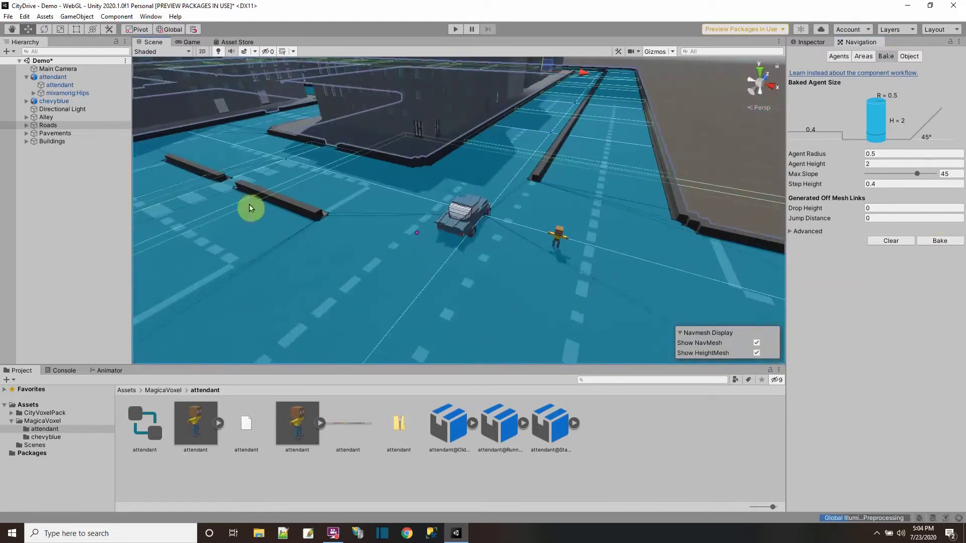
{"action": "left_click", "coordinate": [53, 77]}
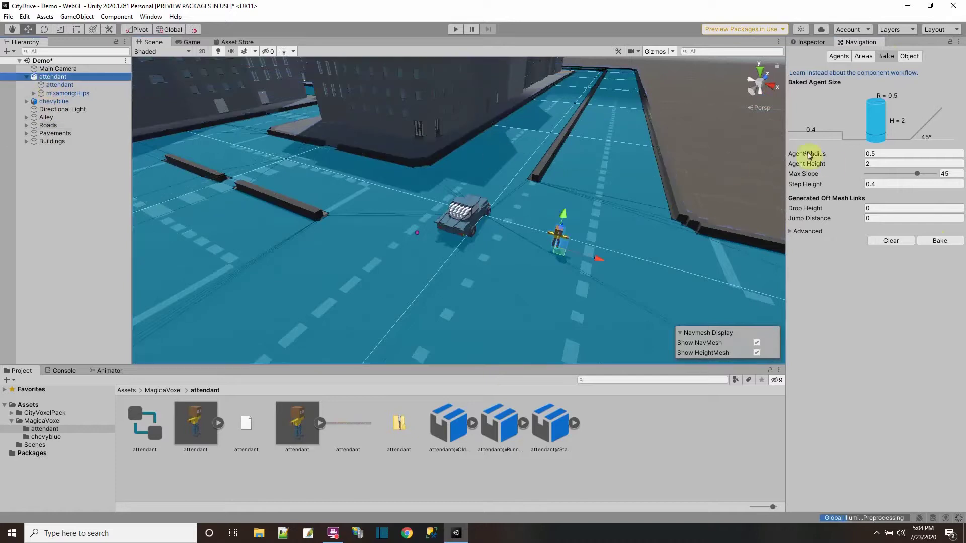
{"action": "left_click", "coordinate": [812, 42]}
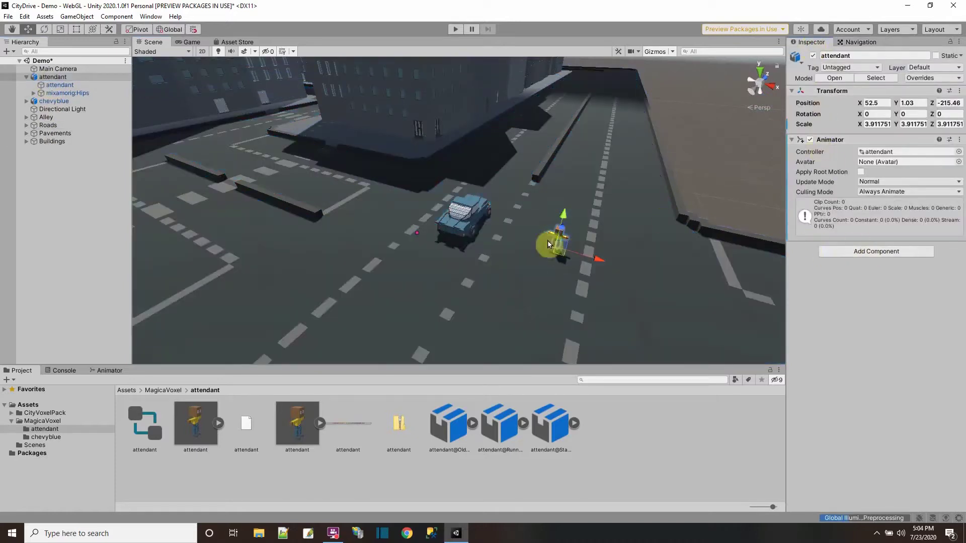
Add a Nav Mesh Agent component to the attendant.
{"action": "left_click", "coordinate": [830, 252]}
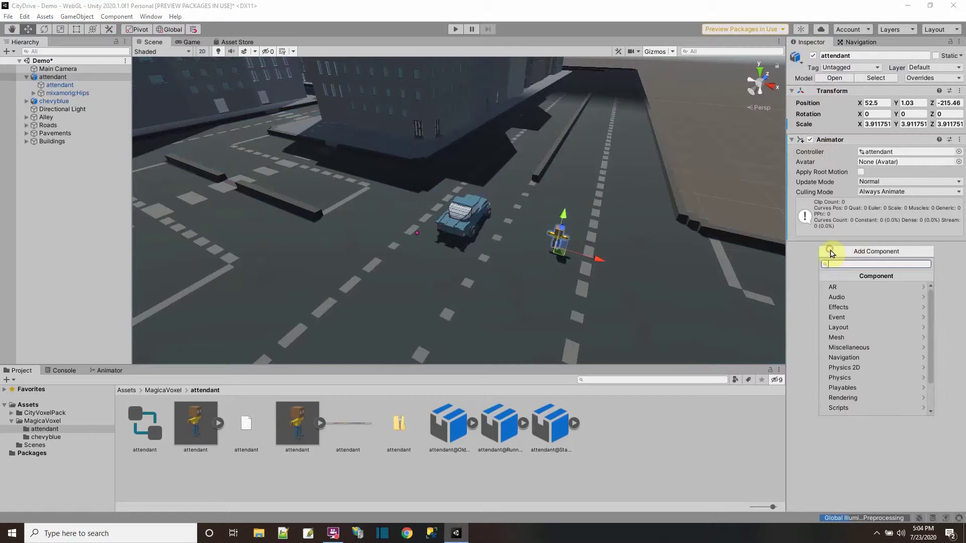
{"action": "left_click", "coordinate": [849, 357]}
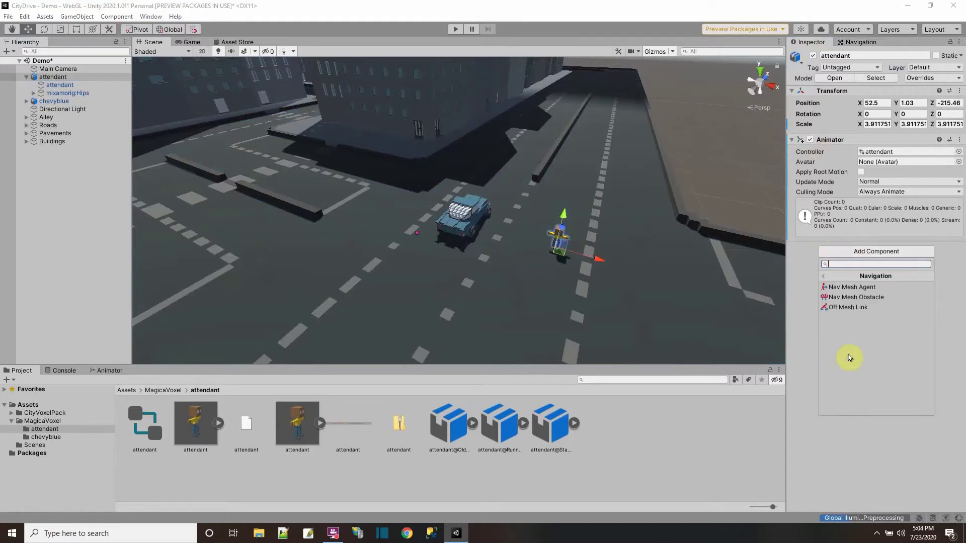
{"action": "left_click", "coordinate": [860, 291]}
Collapse the Roads group and the attendant's children, then reselect the attendant.
{"action": "right_click_drag", "start_coordinate": [614, 282], "coordinate": [621, 242]}
{"action": "left_click", "coordinate": [621, 277]}
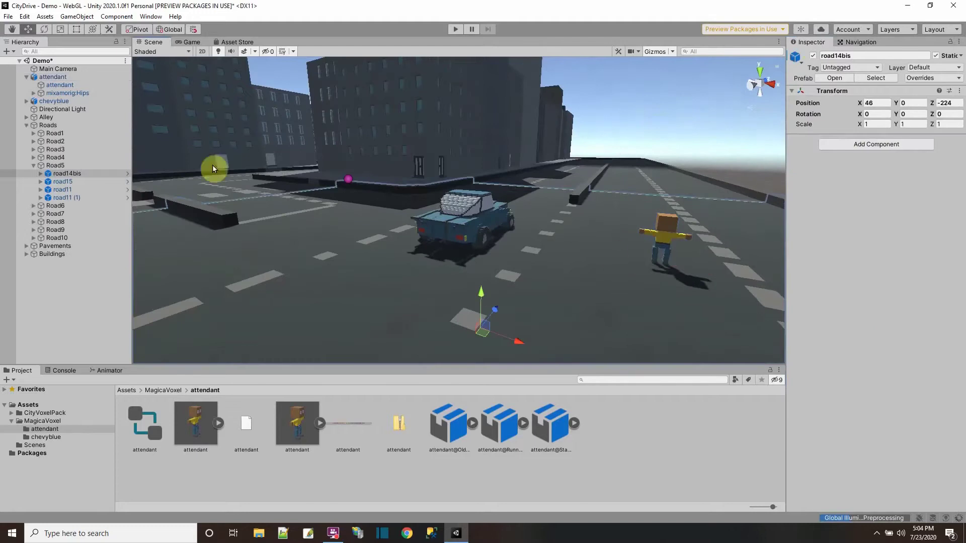
{"action": "left_click", "coordinate": [27, 126]}
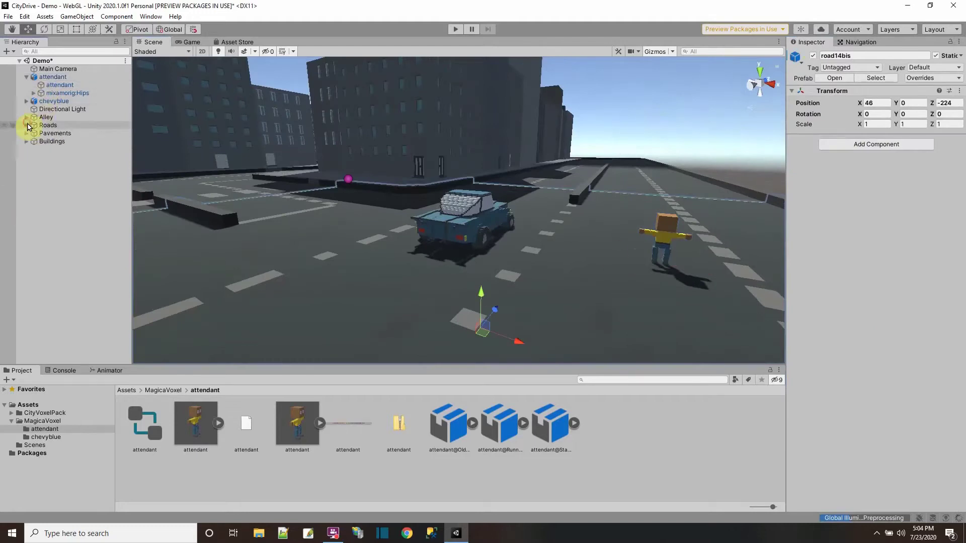
{"action": "left_click", "coordinate": [27, 77]}
{"action": "left_click", "coordinate": [36, 76]}
{"action": "scroll", "coordinate": [674, 237], "scroll_direction": "down", "scroll_amount": 3}
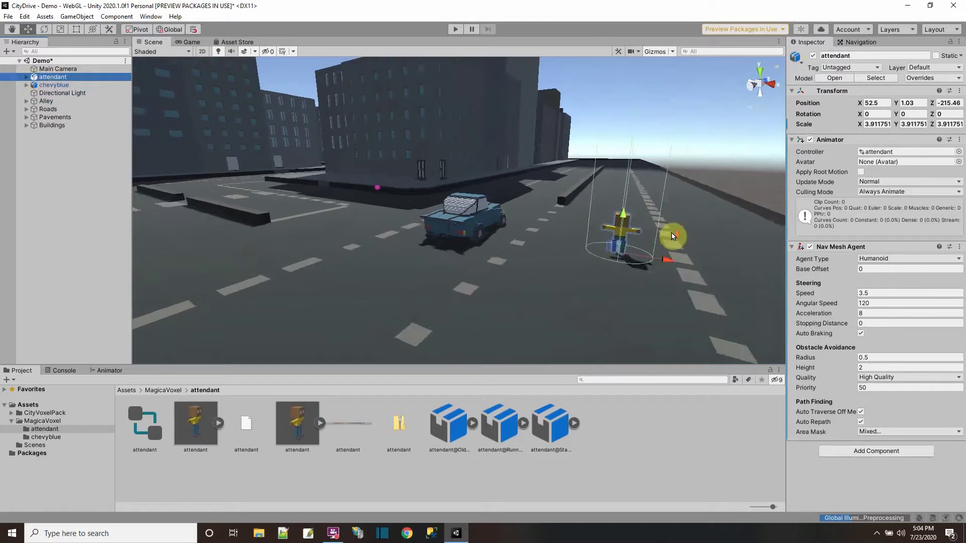
{"action": "scroll", "coordinate": [673, 236], "scroll_direction": "down", "scroll_amount": 2}
{"action": "left_click_drag", "start_coordinate": [581, 235], "coordinate": [598, 174], "text": "alt"}
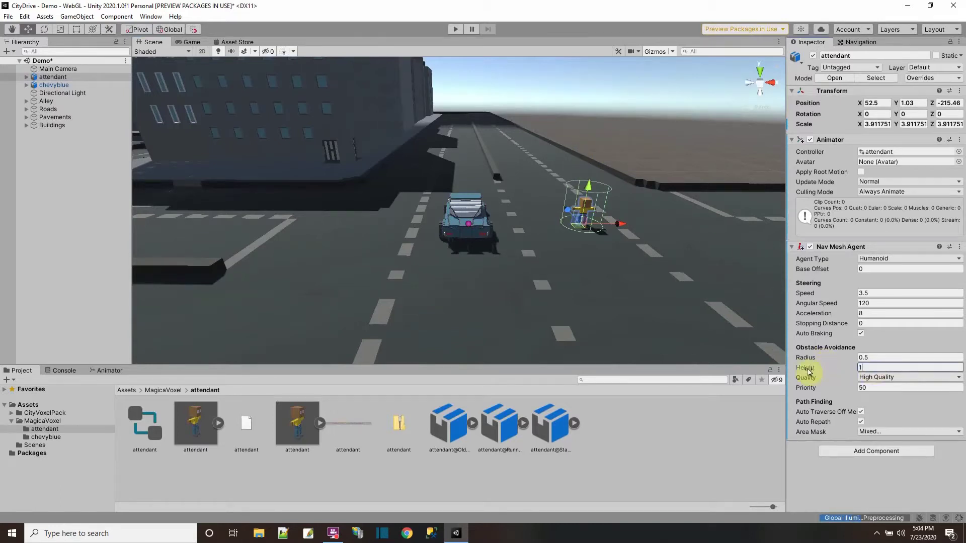
Frame the attendant and set its Nav Mesh Agent radius to 0.14 and height to 0.7.
{"action": "double_click", "coordinate": [56, 77]}
{"action": "left_click_drag", "start_coordinate": [524, 253], "coordinate": [687, 217], "text": "alt"}
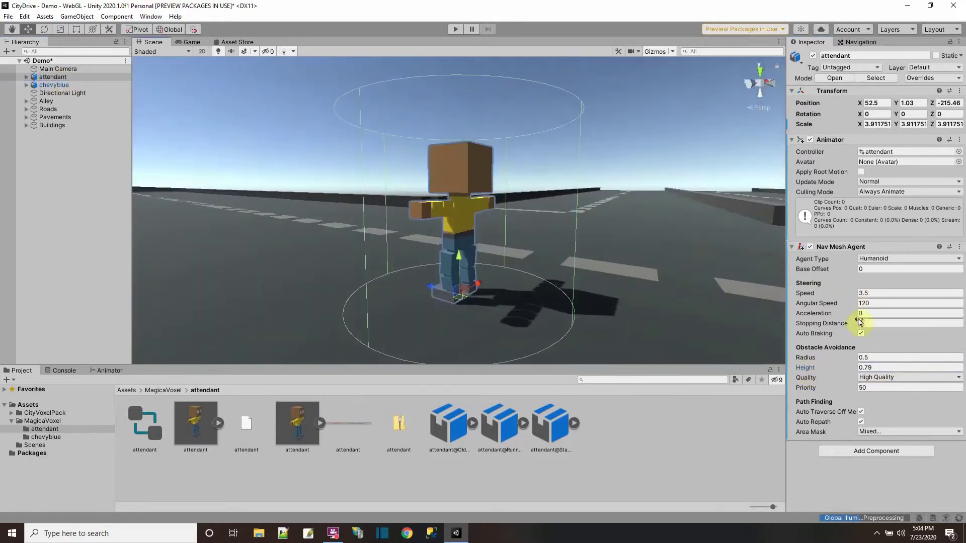
{"action": "left_click_drag", "start_coordinate": [817, 370], "coordinate": [347, 274]}
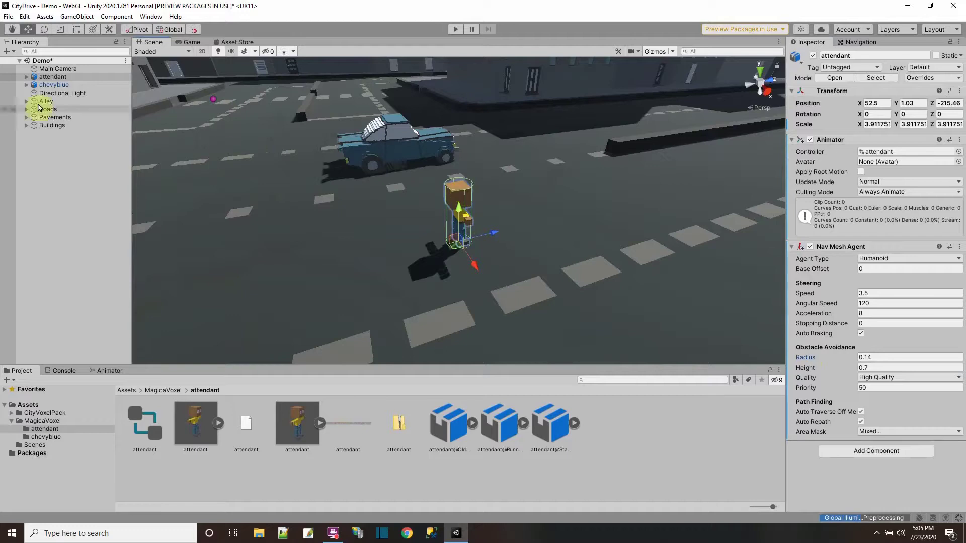
{"action": "left_click", "coordinate": [57, 78]}
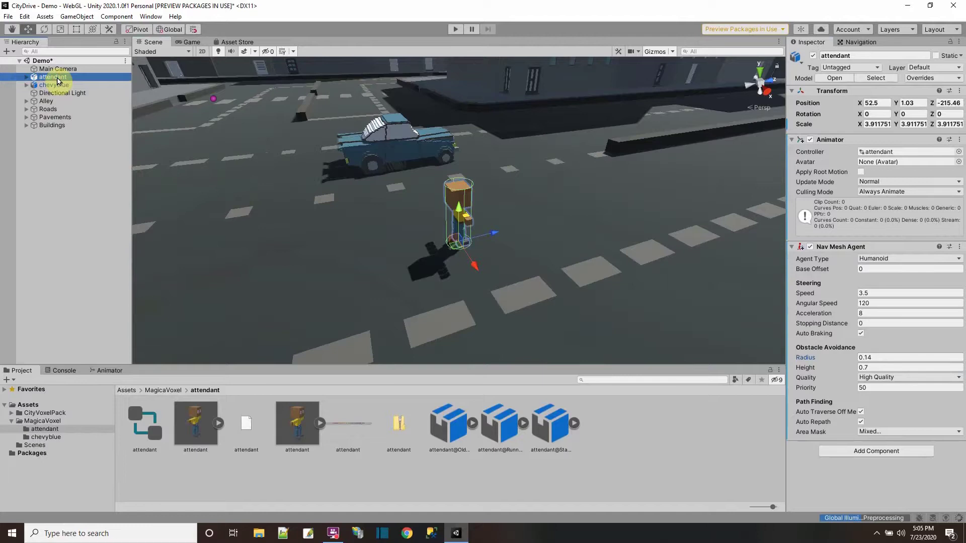
{"action": "left_click", "coordinate": [861, 42]}
{"action": "left_click", "coordinate": [470, 248]}
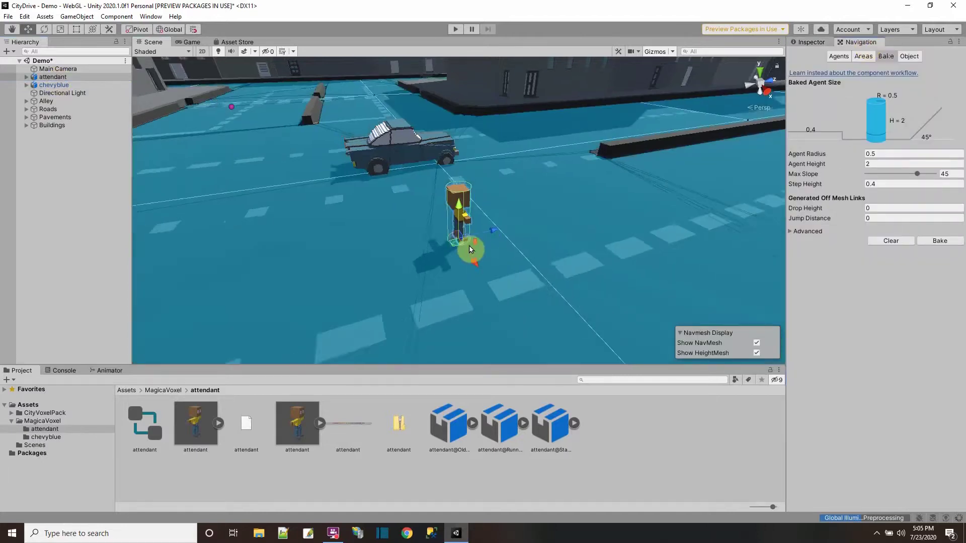
{"action": "left_click", "coordinate": [55, 85]}
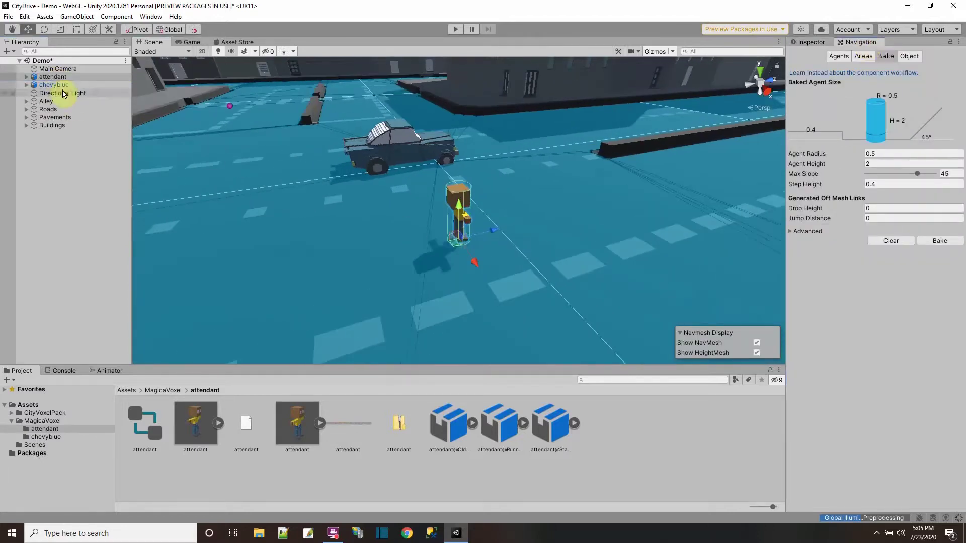
{"action": "left_click", "coordinate": [400, 119]}
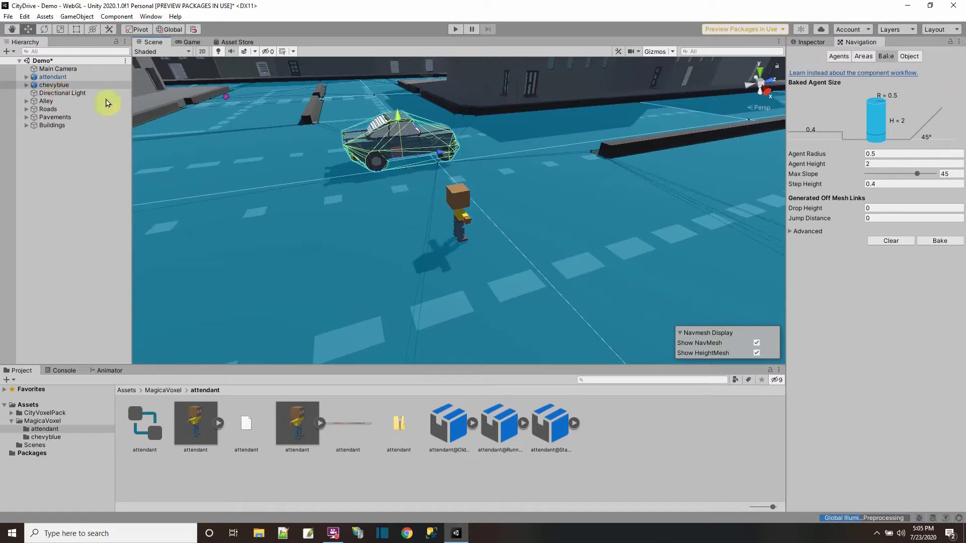
{"action": "left_click", "coordinate": [52, 77]}
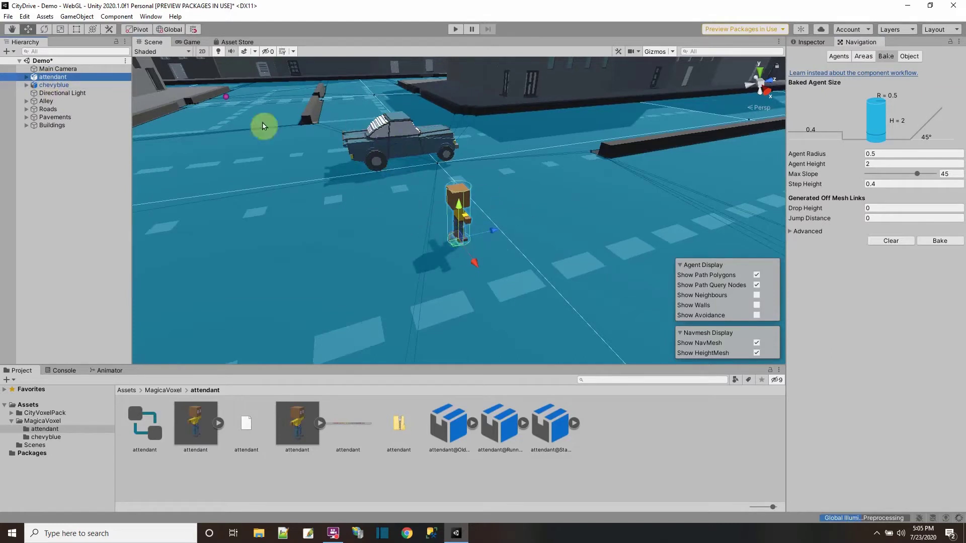
Save the Demo scene and create a new C# script in the Assets folder.
{"action": "left_click", "coordinate": [8, 16]}
{"action": "left_click", "coordinate": [23, 55]}
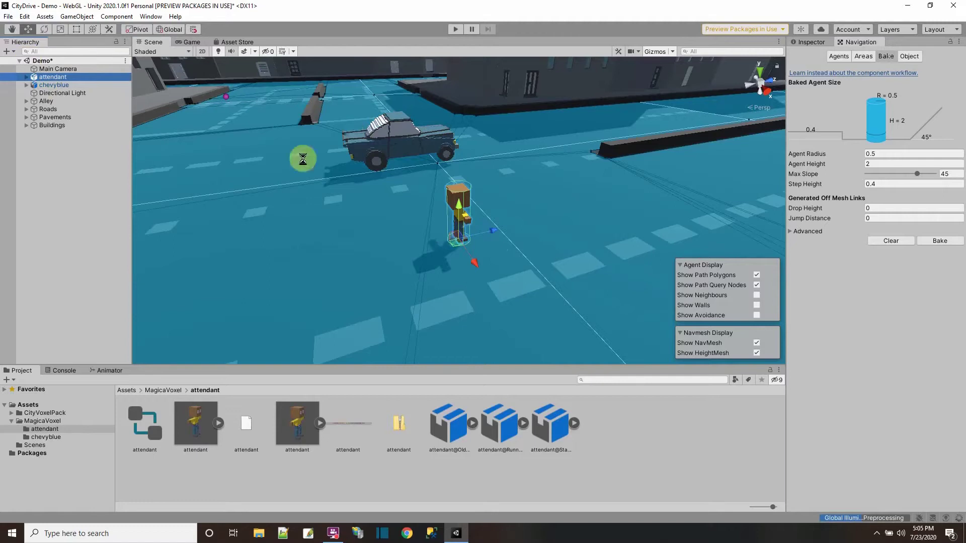
{"action": "left_click", "coordinate": [20, 405]}
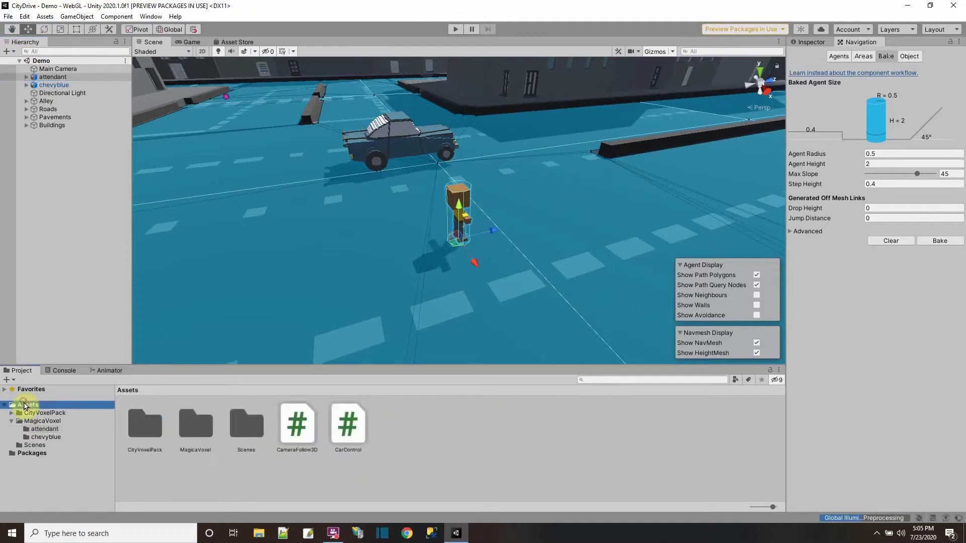
{"action": "right_click", "coordinate": [443, 453]}
{"action": "mouse_move", "coordinate": [534, 184]}
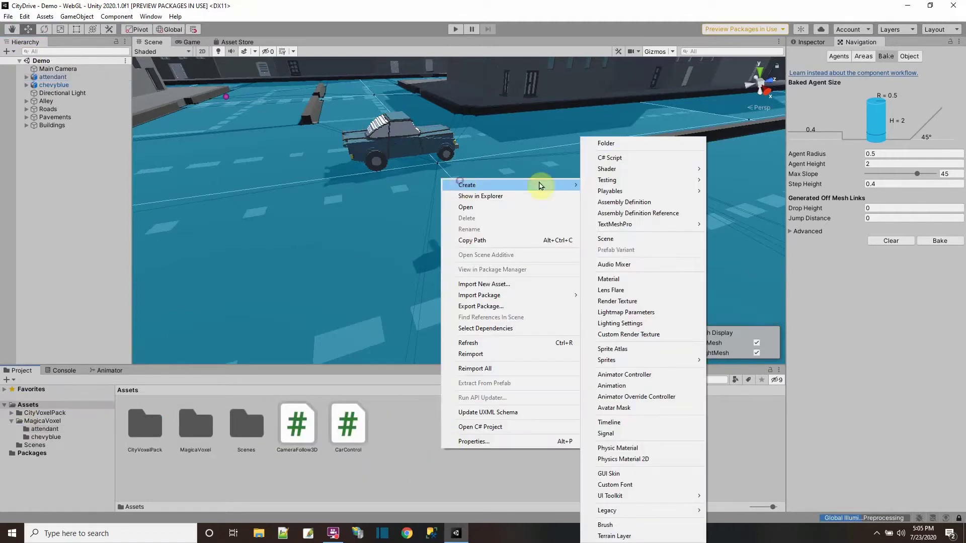
{"action": "left_click", "coordinate": [627, 159]}
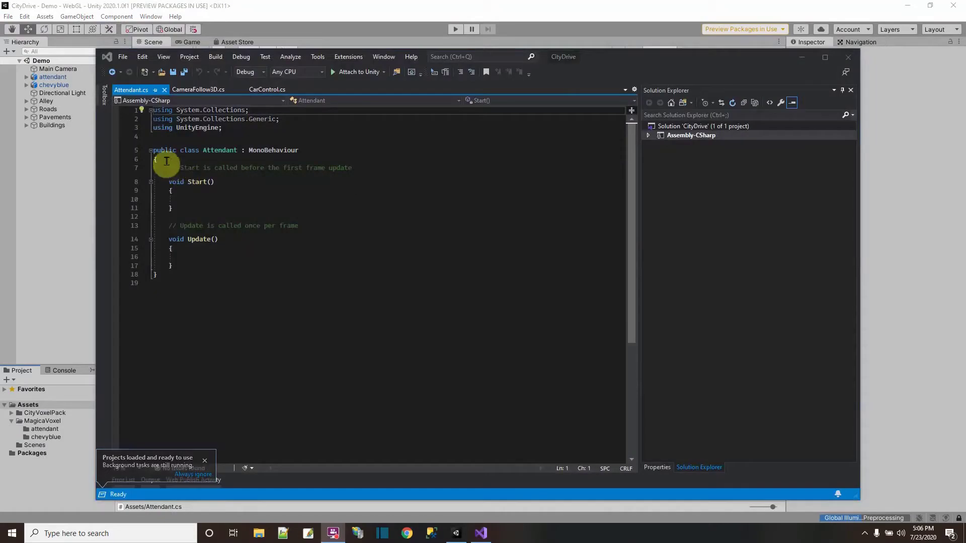
Delete the Start and Update methods and the two System.Collections using lines.
{"action": "left_click_drag", "start_coordinate": [166, 161], "coordinate": [196, 270]}
{"action": "key", "text": "Delete"}
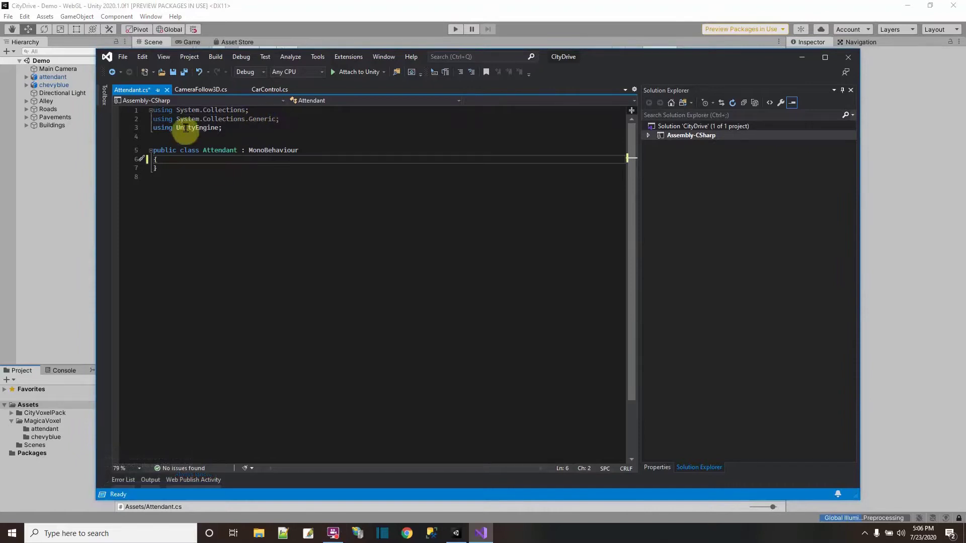
{"action": "left_click_drag", "start_coordinate": [280, 119], "coordinate": [121, 118]}
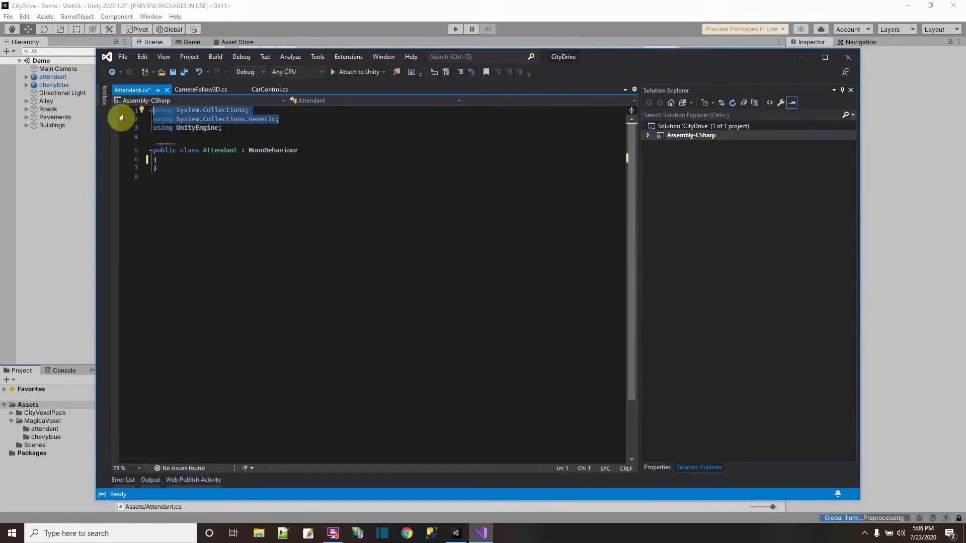
{"action": "key", "text": "Delete"}
{"action": "key", "text": "Delete"}
{"action": "left_click", "coordinate": [196, 143]}
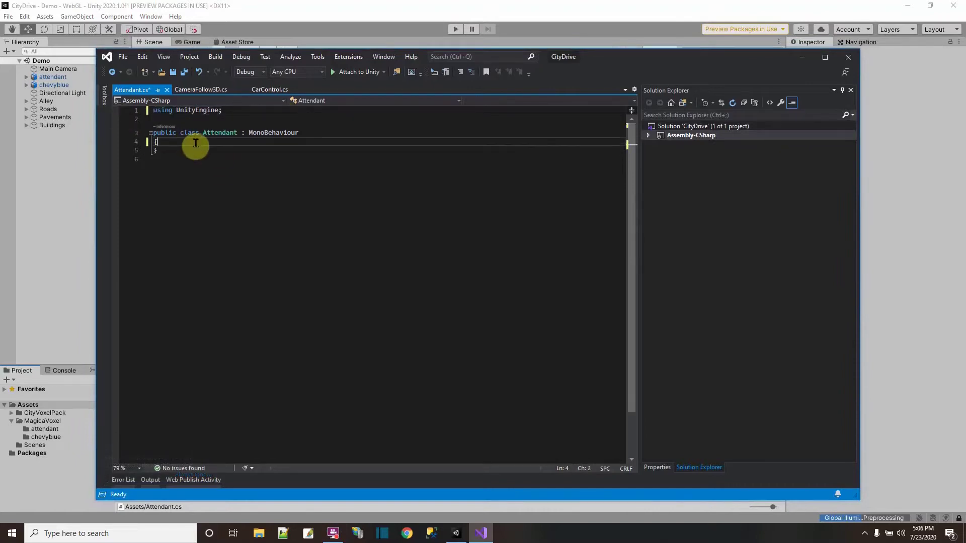
{"action": "key", "text": "Return"}
{"action": "key", "text": "Return"}
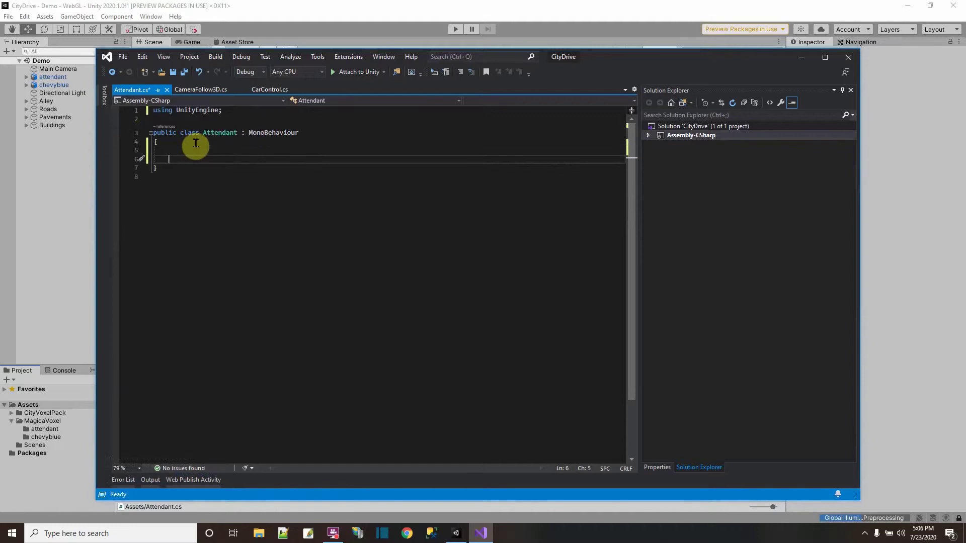
{"action": "key", "text": "ctrl+z"}
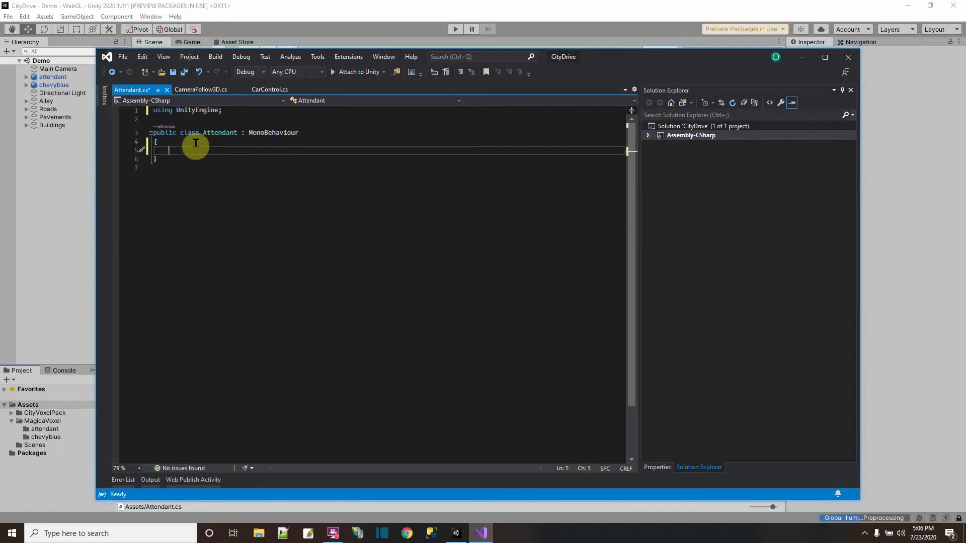
Declare 'public NavMeshAgent nma = null;' importing UnityEngine.AI, and save Attendant.cs.
{"action": "type", "text": "publi"}
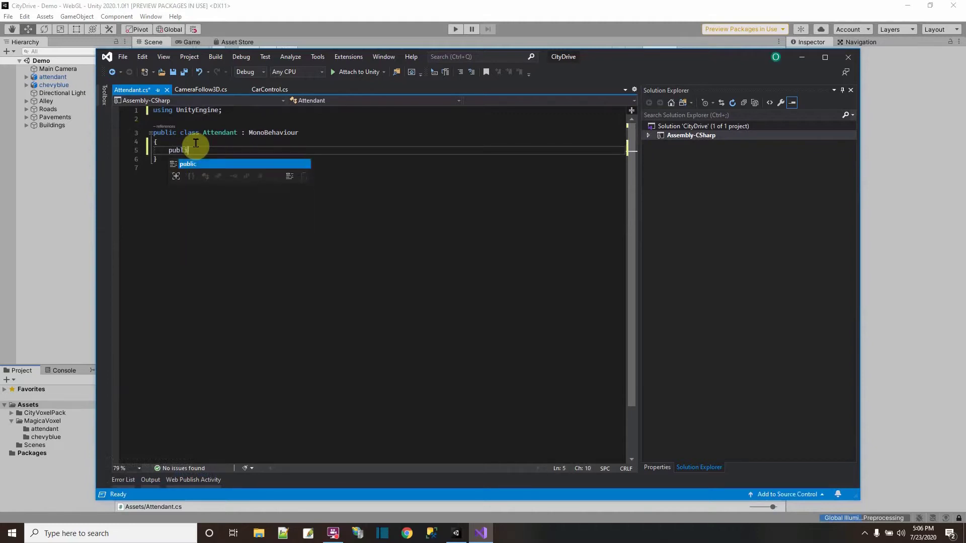
{"action": "type", "text": "c "}
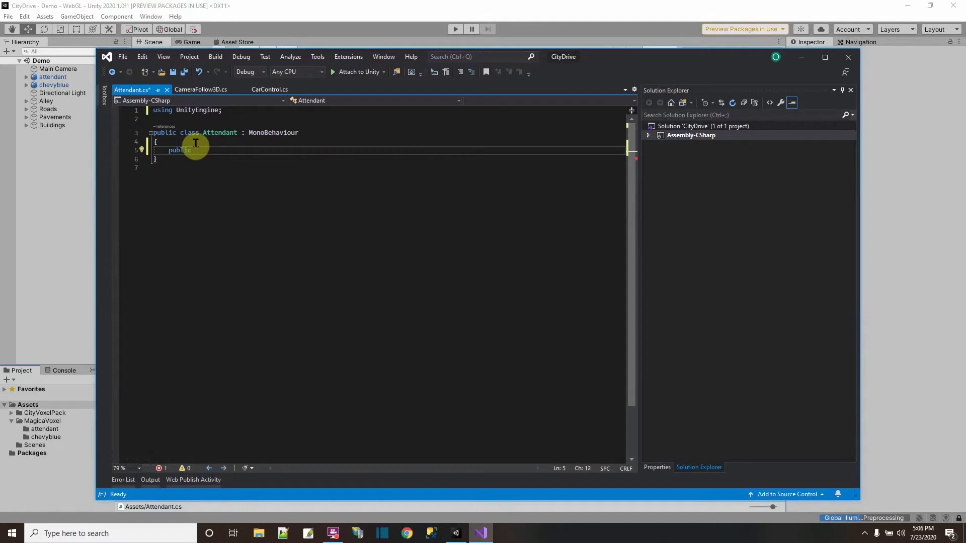
{"action": "type", "text": "Navme"}
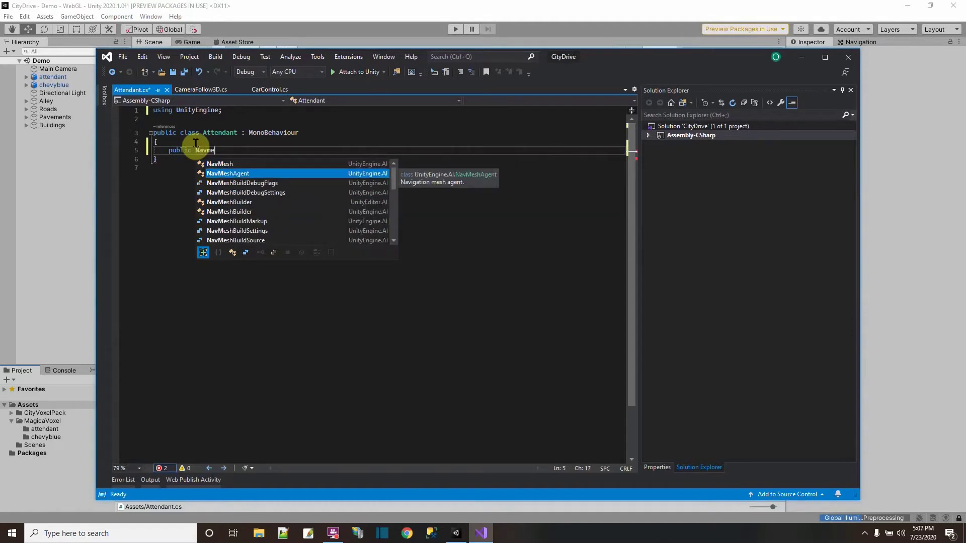
{"action": "key", "text": "Tab"}
{"action": "type", "text": "nma"}
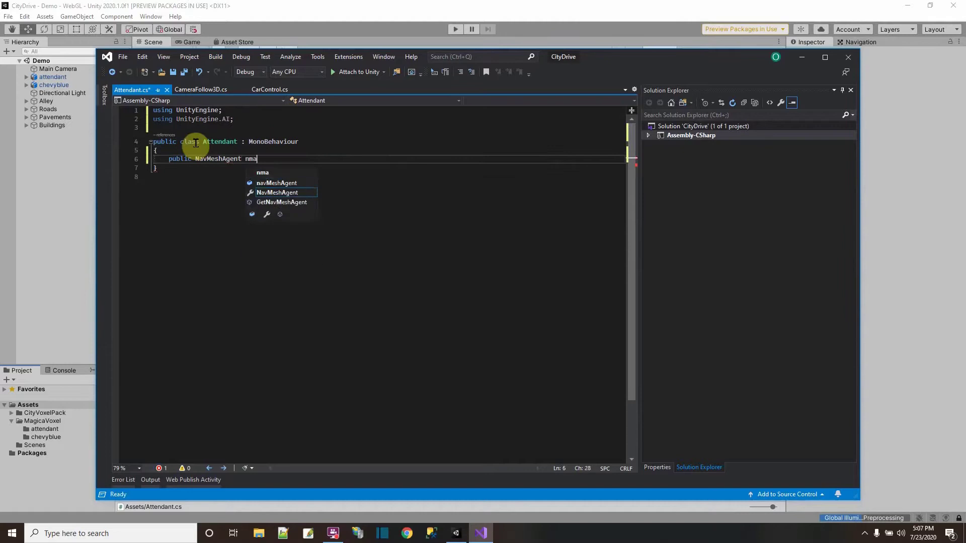
{"action": "type", "text": " = null;"}
{"action": "key", "text": "Return"}
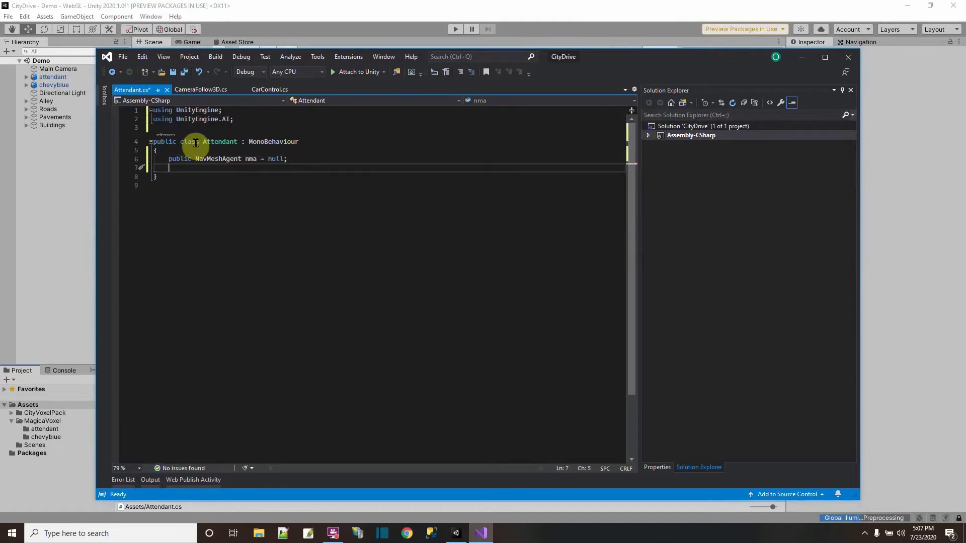
{"action": "left_click", "coordinate": [173, 72]}
{"action": "left_click", "coordinate": [308, 19]}
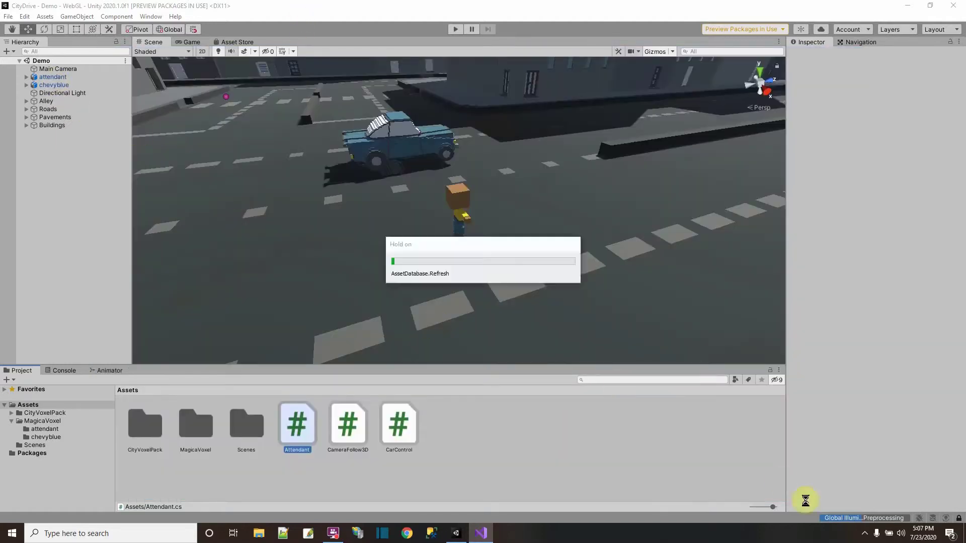
Attach the Attendant script to the attendant and link its own Nav Mesh Agent into Nma.
{"action": "left_click", "coordinate": [54, 77]}
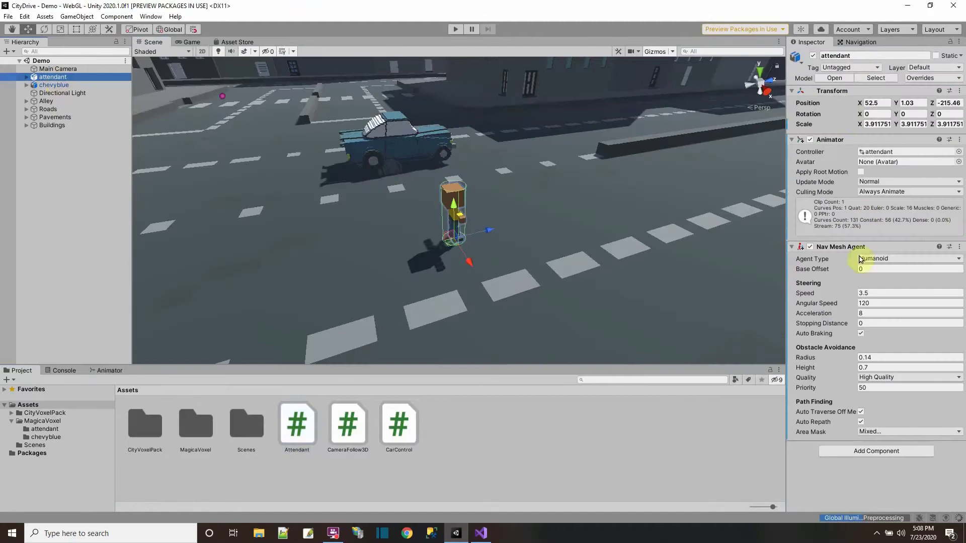
{"action": "left_click_drag", "start_coordinate": [296, 421], "coordinate": [868, 469]}
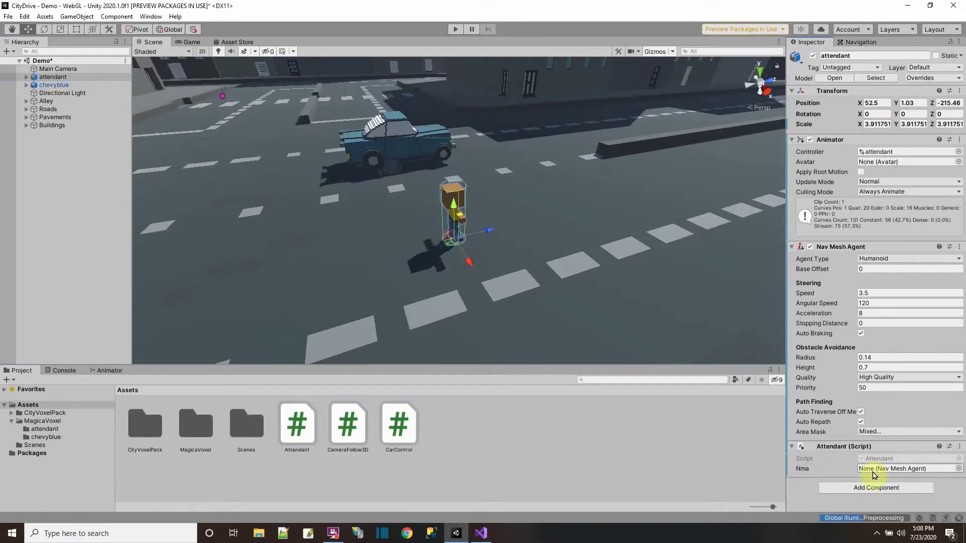
{"action": "left_click_drag", "start_coordinate": [851, 247], "coordinate": [883, 468]}
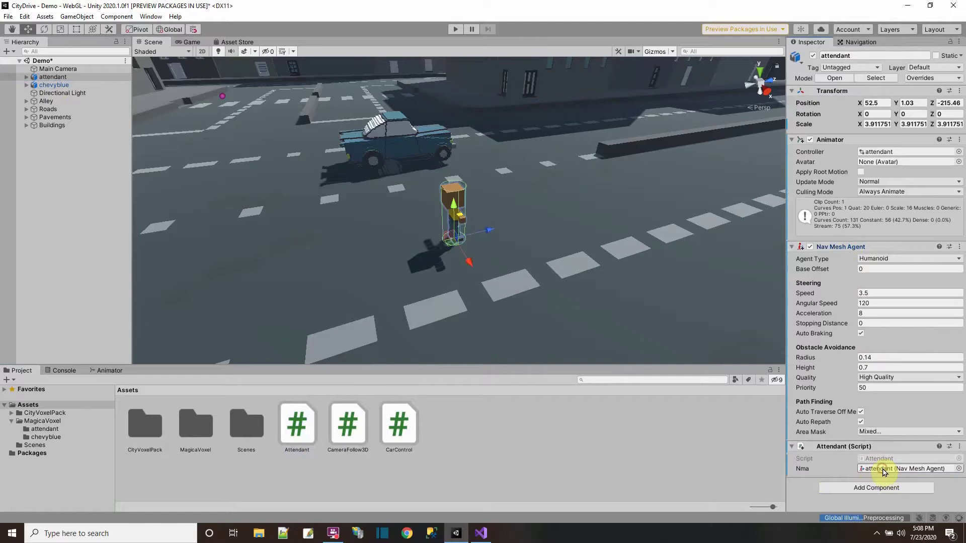
{"action": "left_click", "coordinate": [480, 534]}
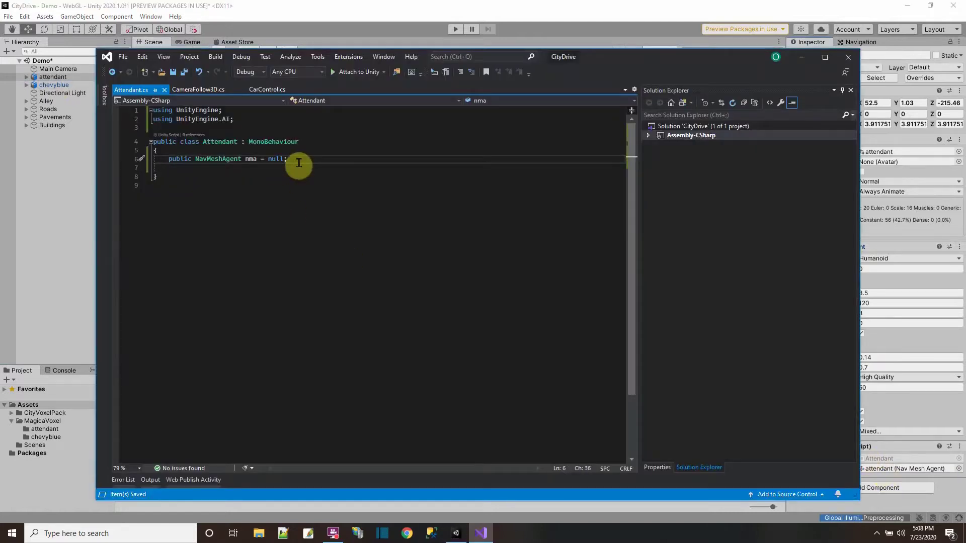
Add a Start method calling nma.SetDestination(target).
{"action": "key", "text": "Return"}
{"action": "key", "text": "Return"}
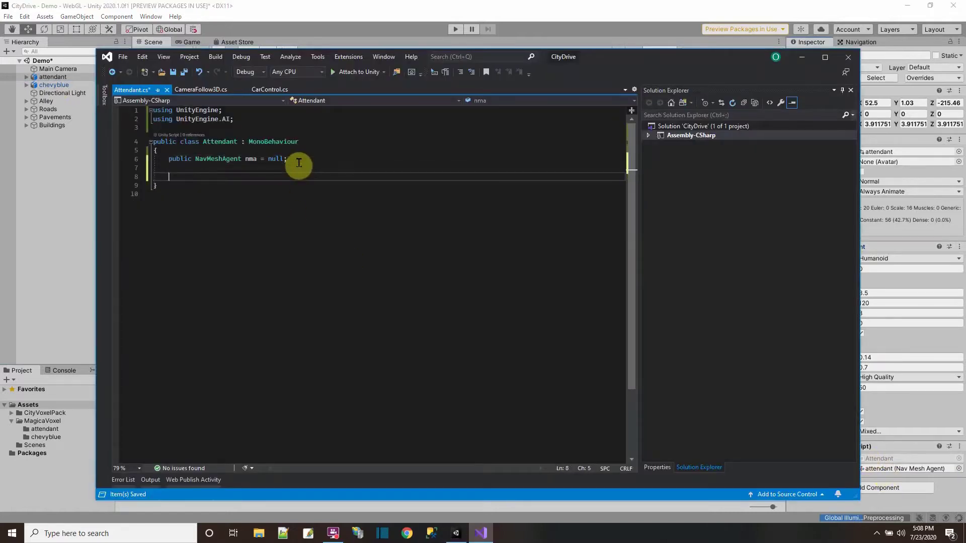
{"action": "type", "text": "private void Start"}
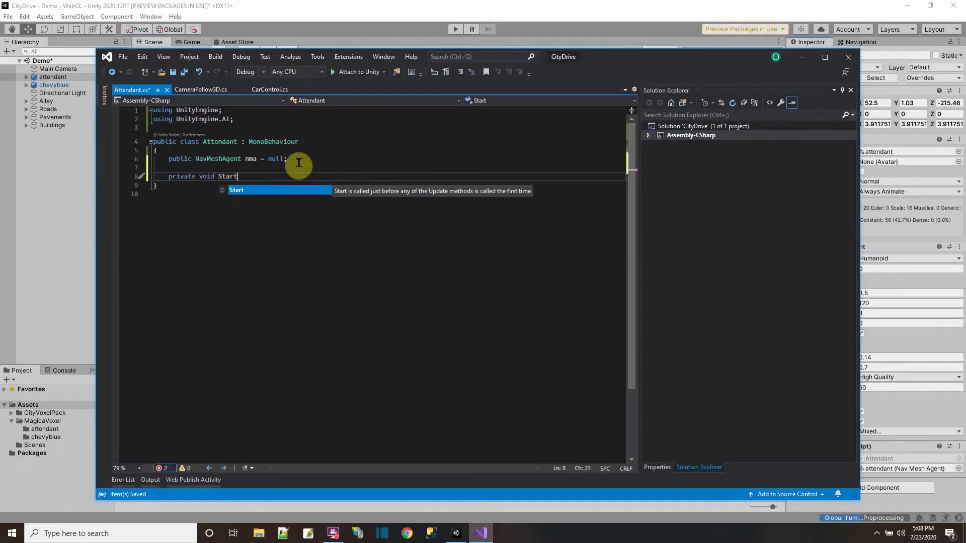
{"action": "key", "text": "Tab"}
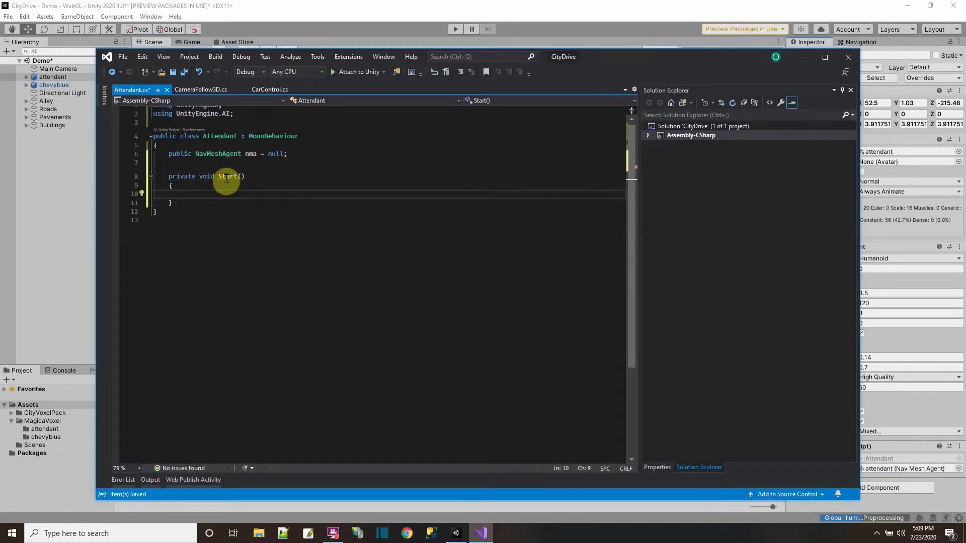
{"action": "mouse_move", "coordinate": [227, 177]}
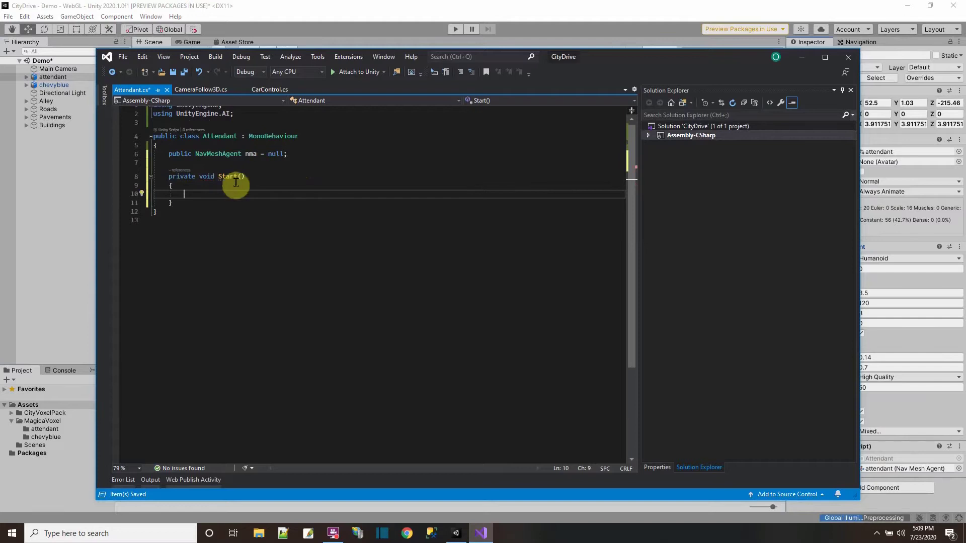
{"action": "left_click", "coordinate": [198, 189]}
{"action": "left_click", "coordinate": [239, 195]}
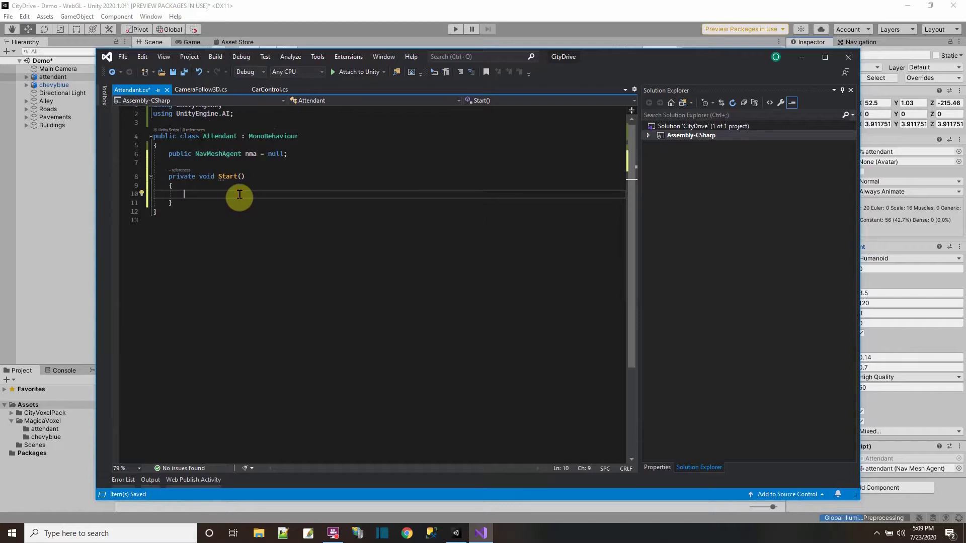
{"action": "type", "text": "nma"}
{"action": "key", "text": "Escape"}
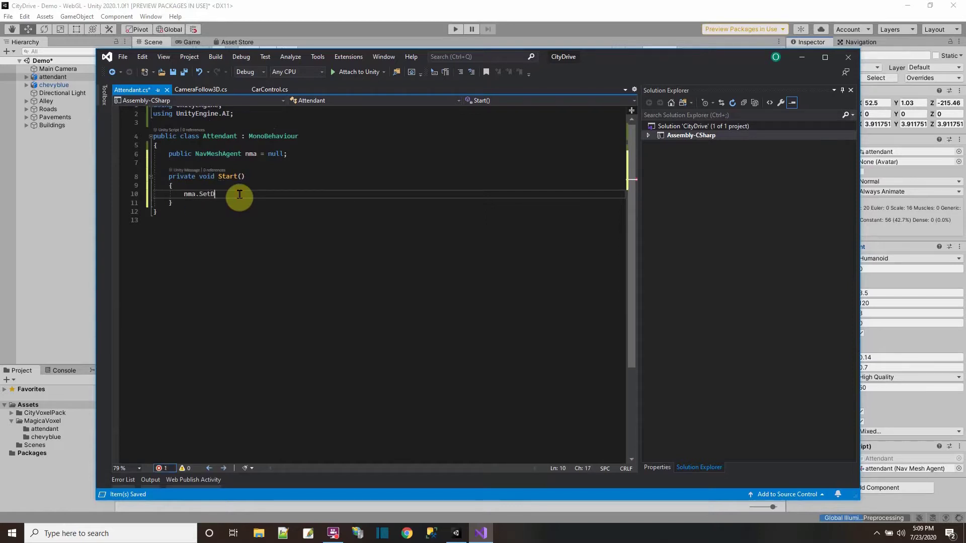
{"action": "key", "text": "BackSpace"}
{"action": "key", "text": "BackSpace"}
{"action": "key", "text": "BackSpace"}
{"action": "key", "text": "BackSpace"}
{"action": "type", "text": "ination"}
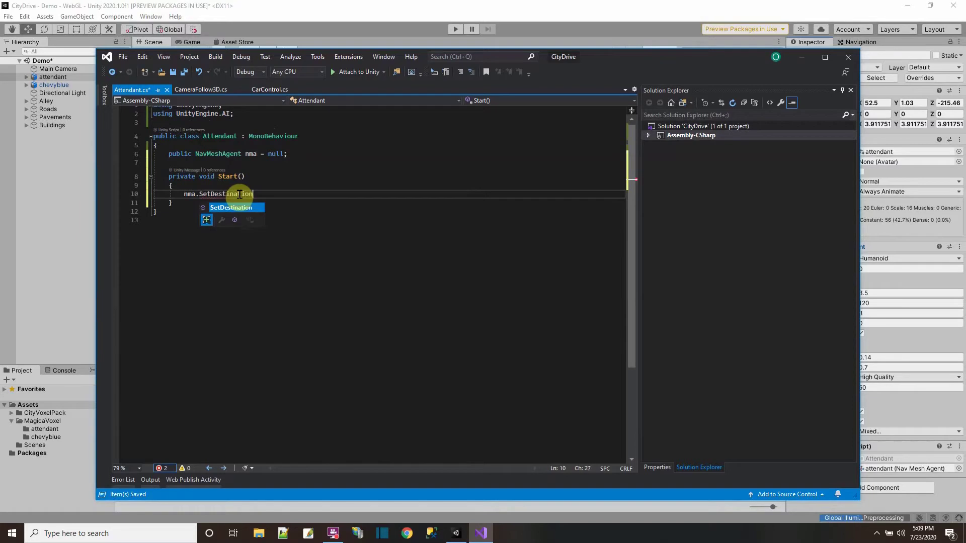
{"action": "type", "text": "("}
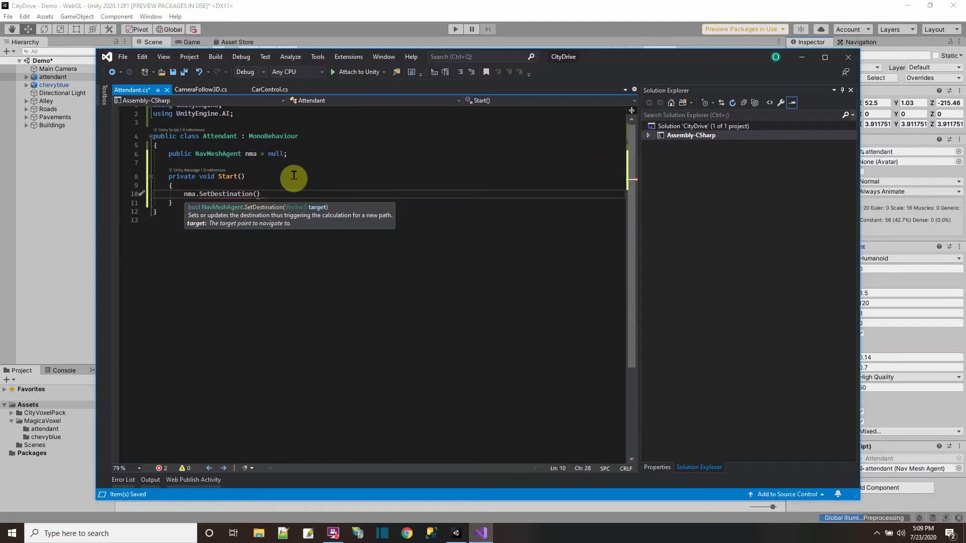
{"action": "type", "text": "target)"}
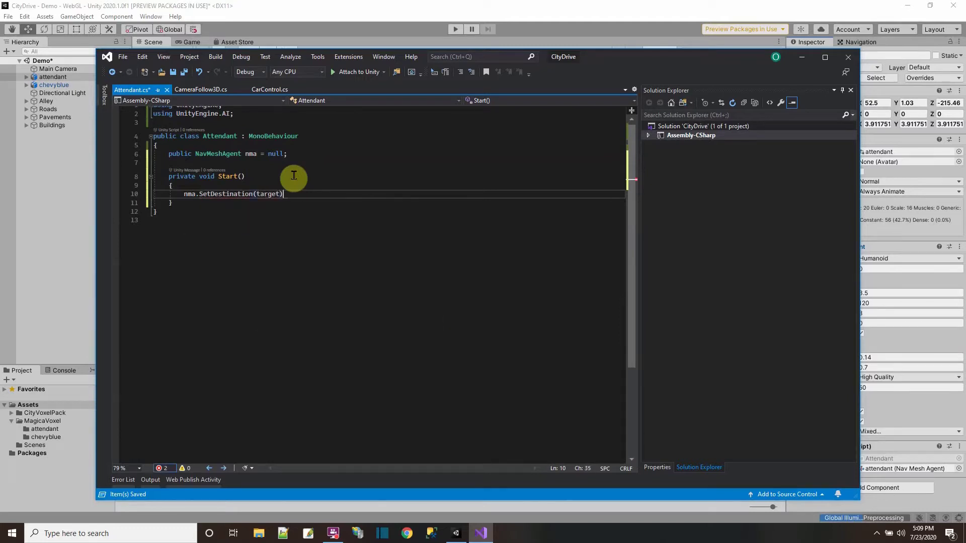
Add the field 'public GameObject target = null;' below the nma field.
{"action": "left_click", "coordinate": [295, 154]}
{"action": "key", "text": "Return"}
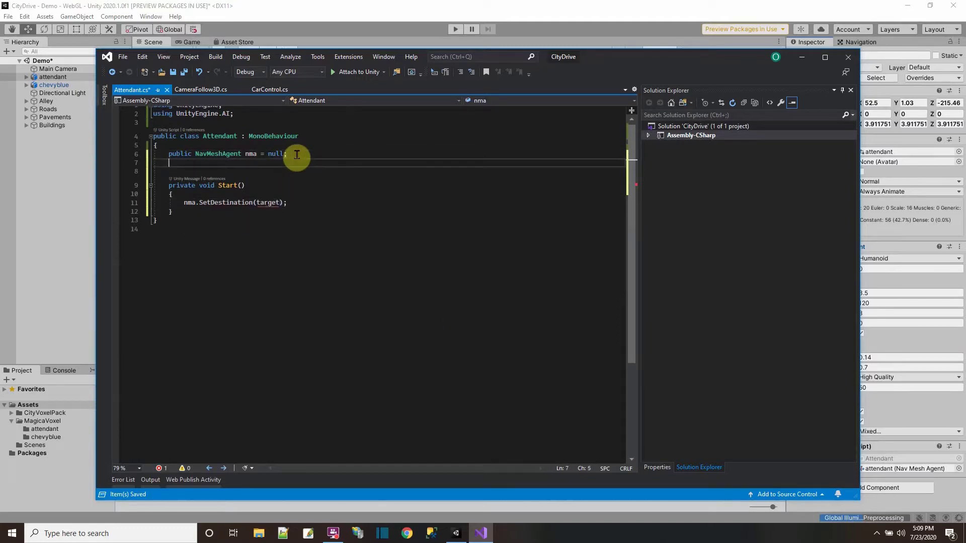
{"action": "type", "text": "public GameObject "}
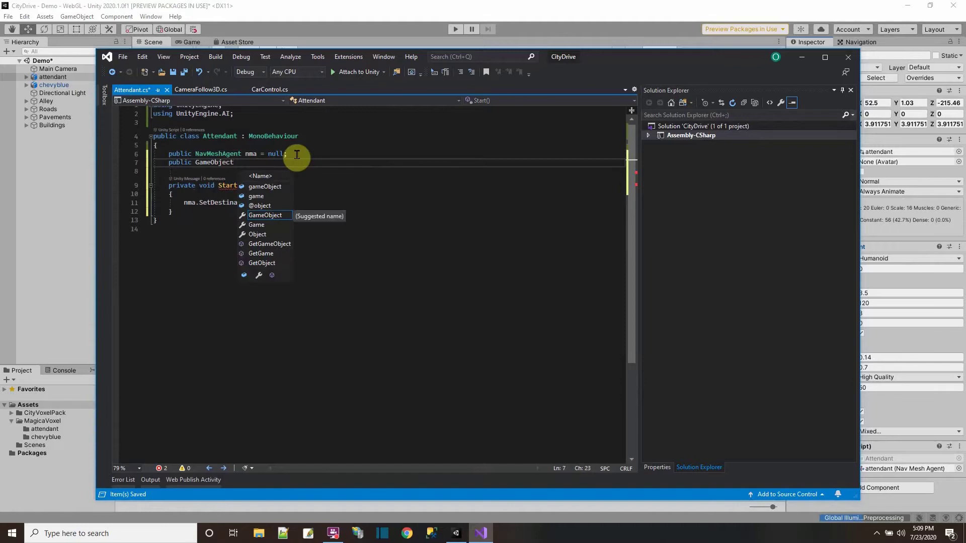
{"action": "type", "text": "target = nulkl"}
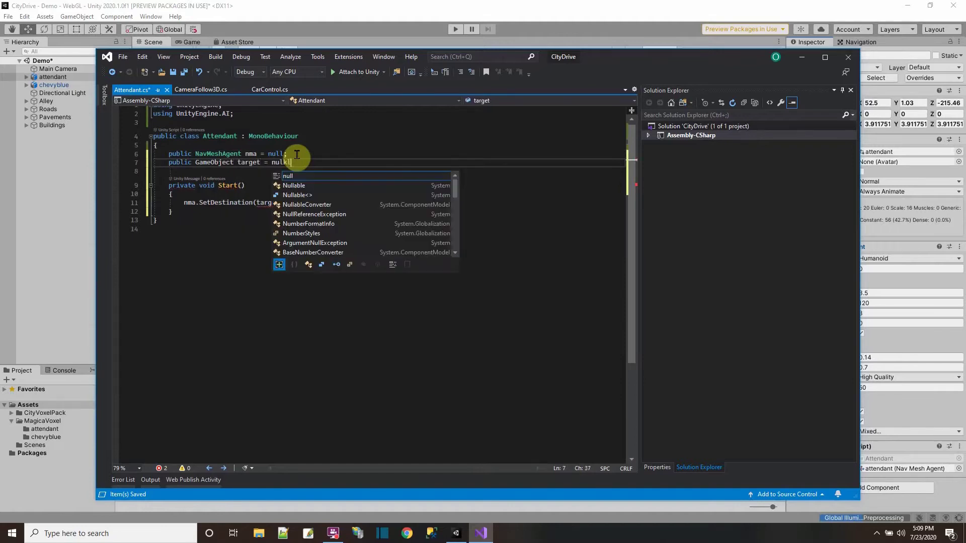
{"action": "key", "text": "BackSpace"}
{"action": "key", "text": "BackSpace"}
{"action": "type", "text": "l;"}
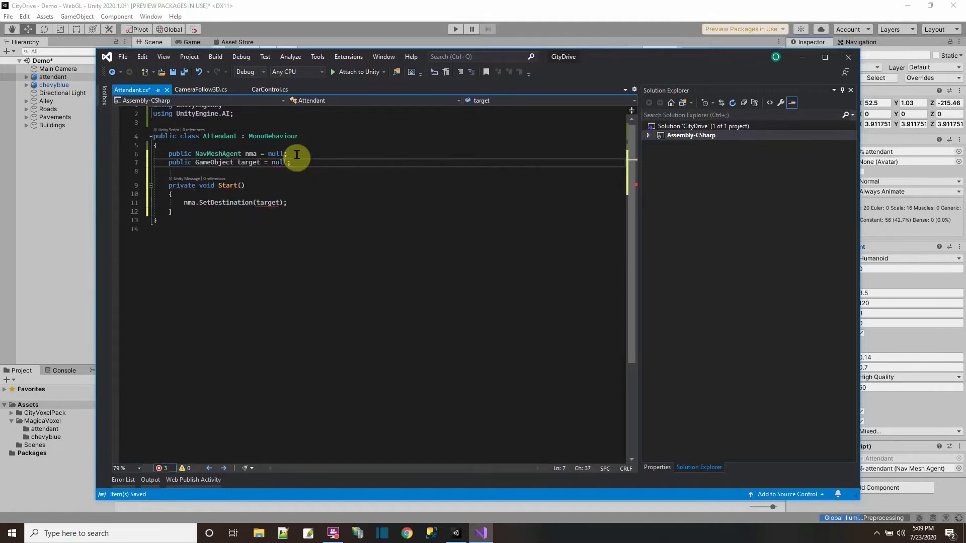
Change the SetDestination argument to target.transform.position and save the script.
{"action": "double_click", "coordinate": [272, 203]}
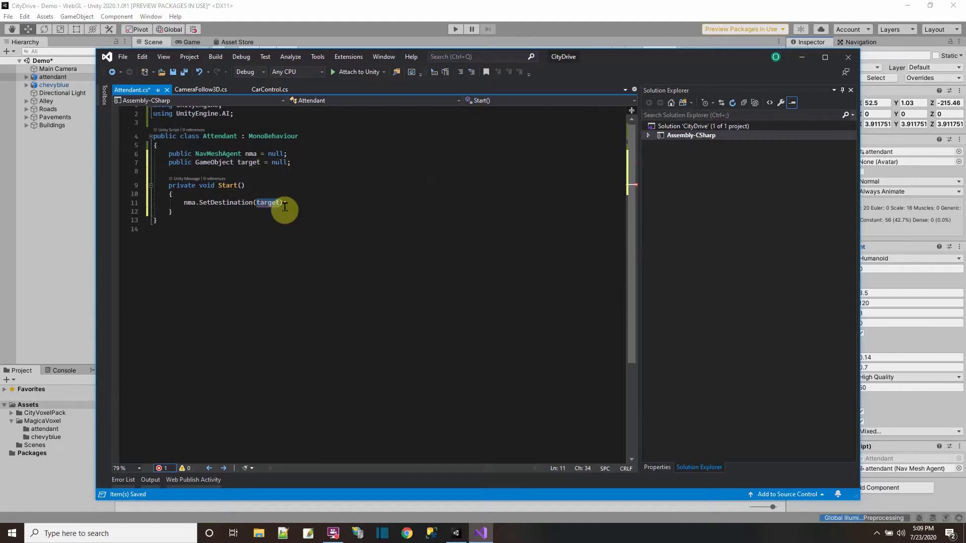
{"action": "type", "text": ".tr"}
{"action": "key", "text": "Escape"}
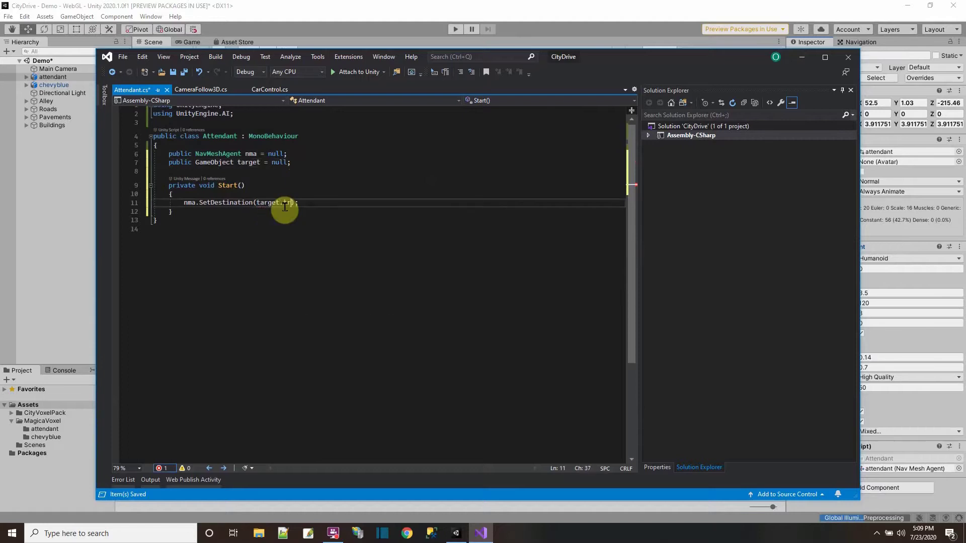
{"action": "type", "text": "ansform.position"}
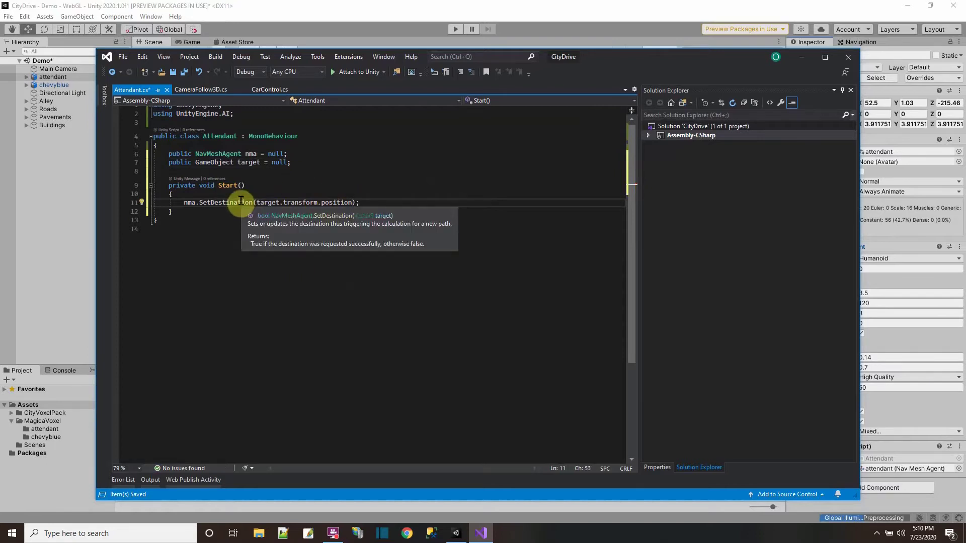
{"action": "left_click_drag", "start_coordinate": [184, 202], "coordinate": [371, 210]}
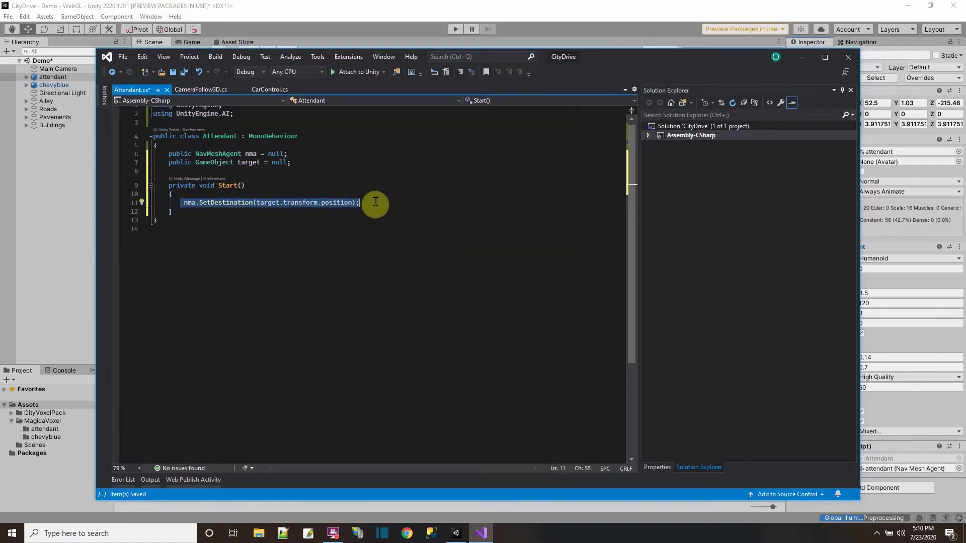
{"action": "left_click", "coordinate": [173, 72]}
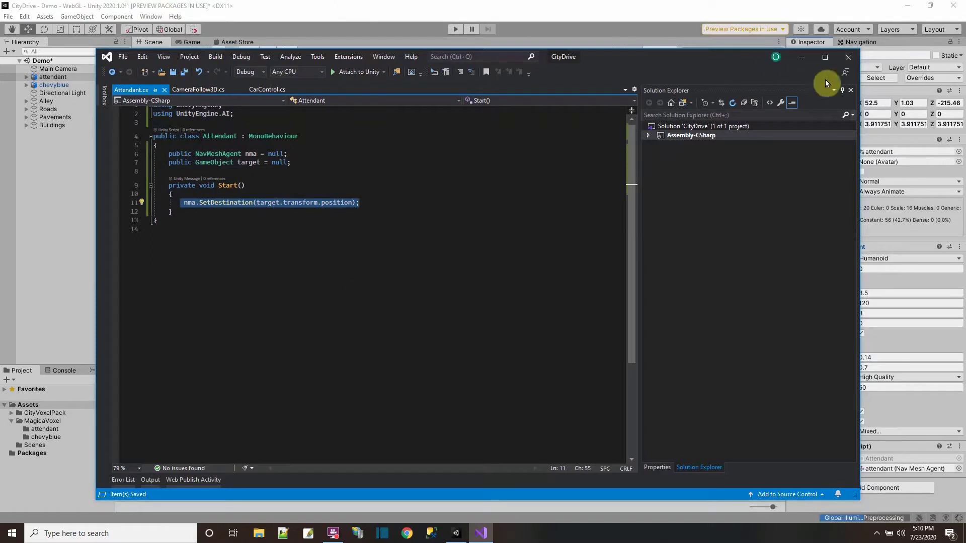
Hide the Solution Explorer, zoom the code view, and clear the selection on line 11.
{"action": "left_click", "coordinate": [842, 90]}
{"action": "scroll", "coordinate": [428, 289], "scroll_direction": "up", "scroll_amount": 5, "text": "ctrl"}
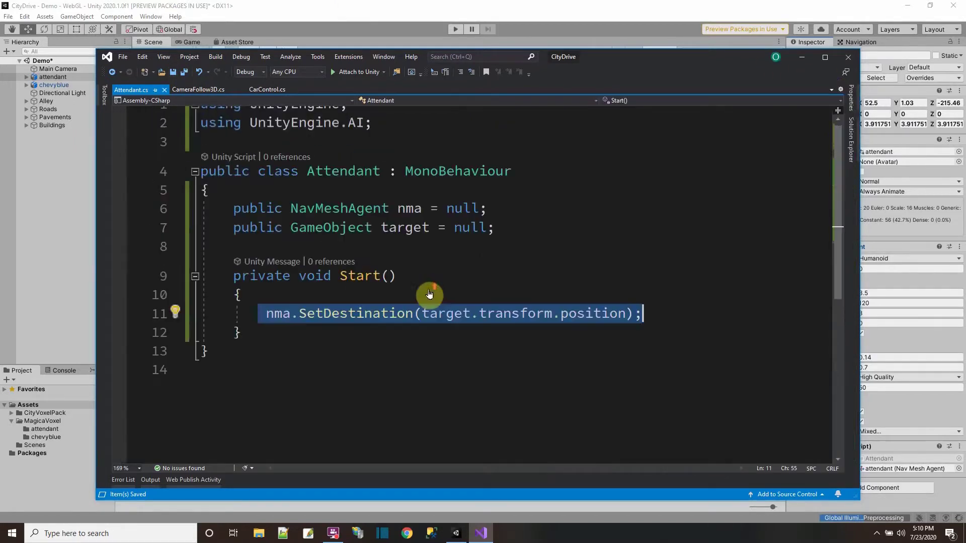
{"action": "scroll", "coordinate": [495, 254], "scroll_direction": "up", "scroll_amount": 3, "text": "ctrl"}
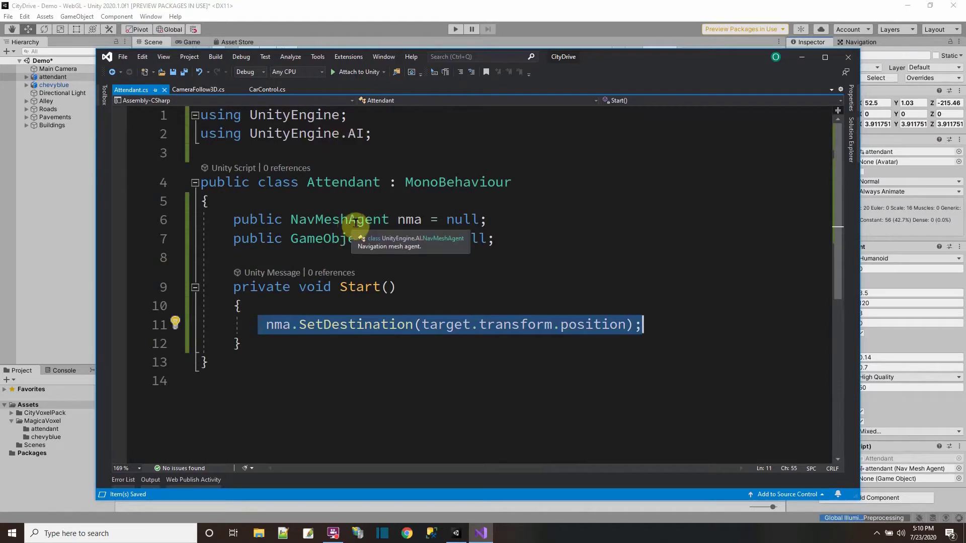
{"action": "left_click", "coordinate": [423, 286]}
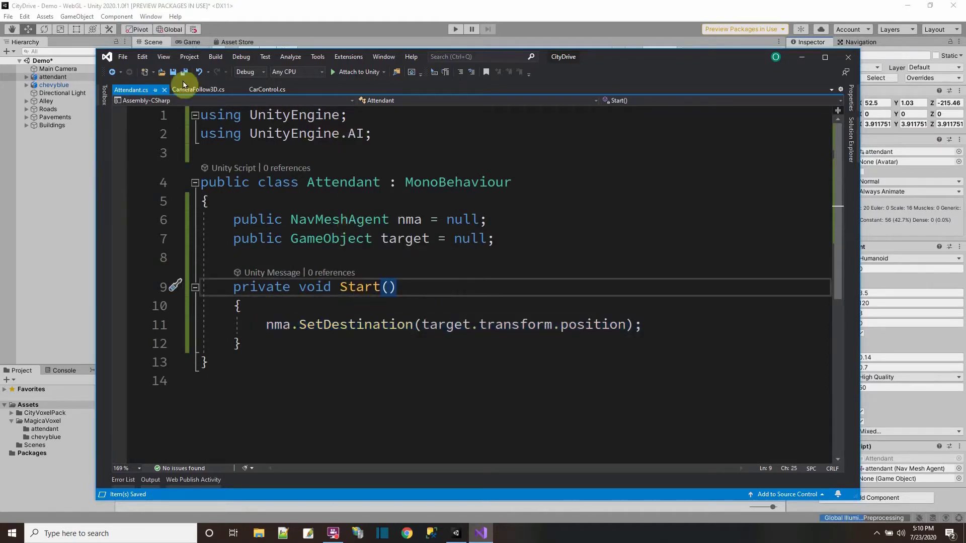
Assign the chevyblue car to the attendant's Attendant (Script) Target field.
{"action": "left_click", "coordinate": [324, 11]}
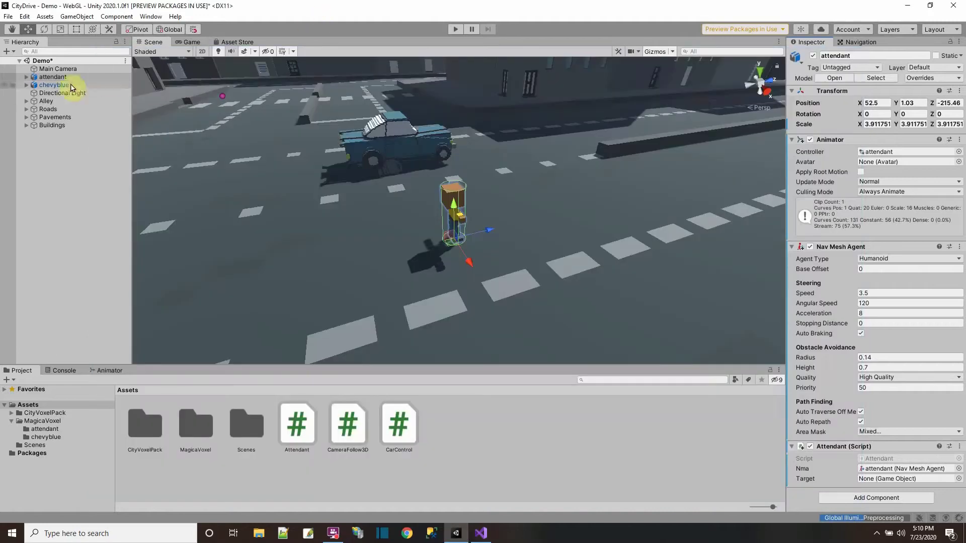
{"action": "left_click", "coordinate": [63, 79]}
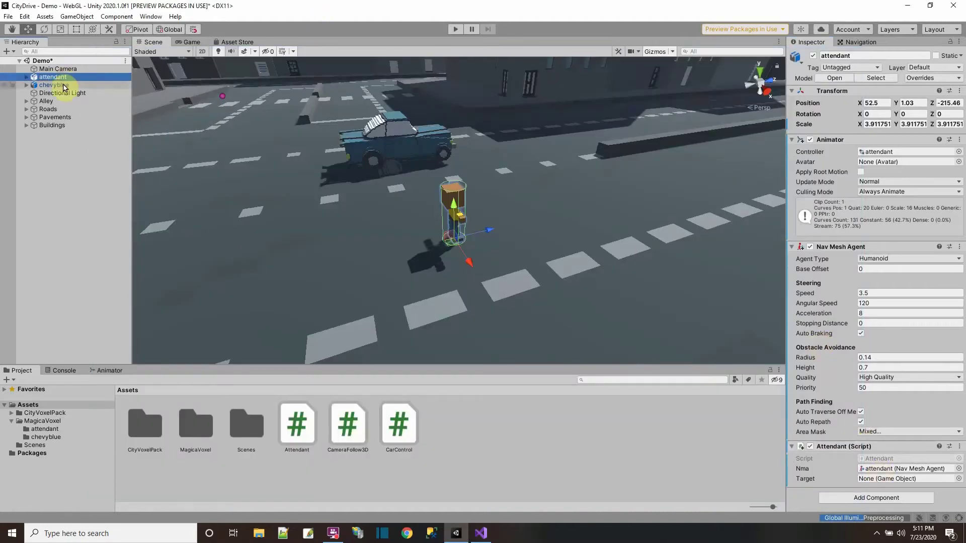
{"action": "left_click_drag", "start_coordinate": [64, 87], "coordinate": [865, 479]}
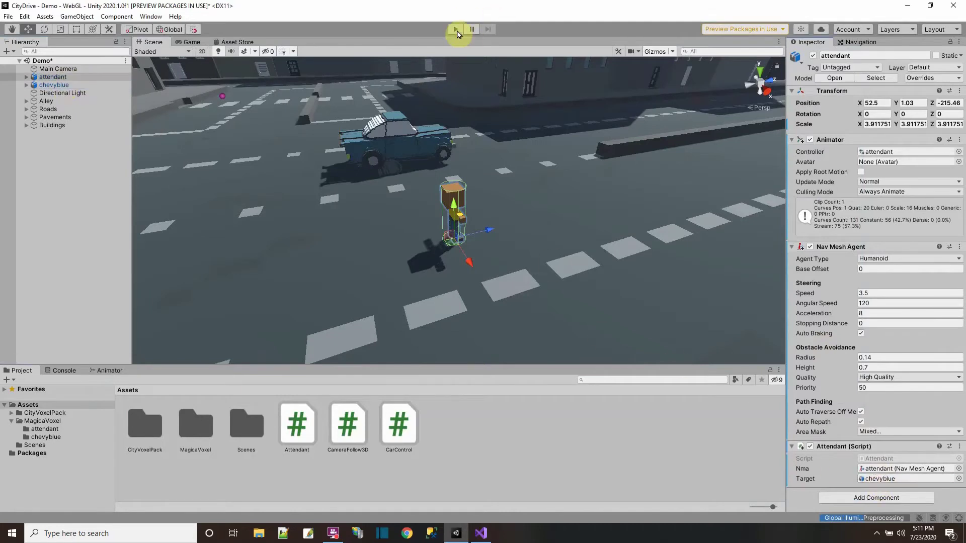
{"action": "left_click", "coordinate": [456, 30]}
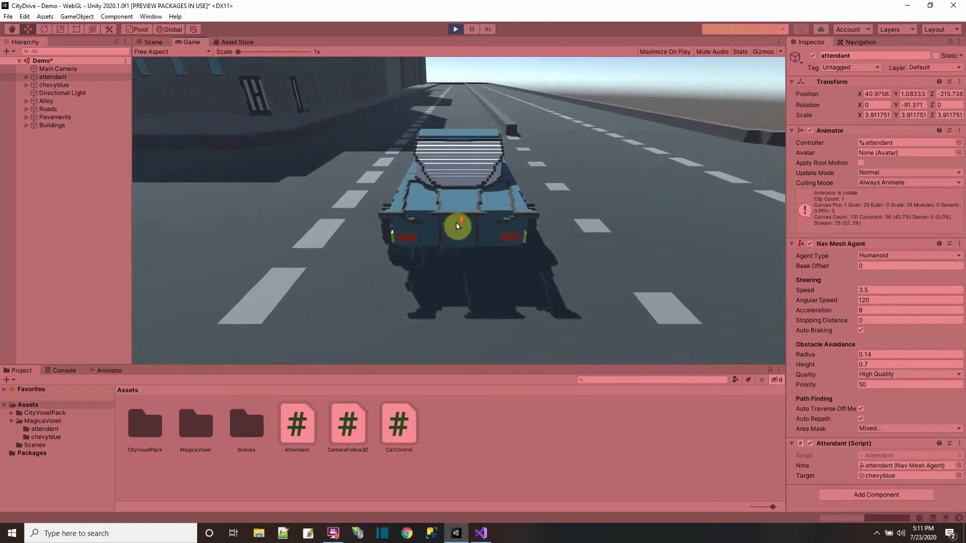
{"action": "left_click", "coordinate": [150, 42]}
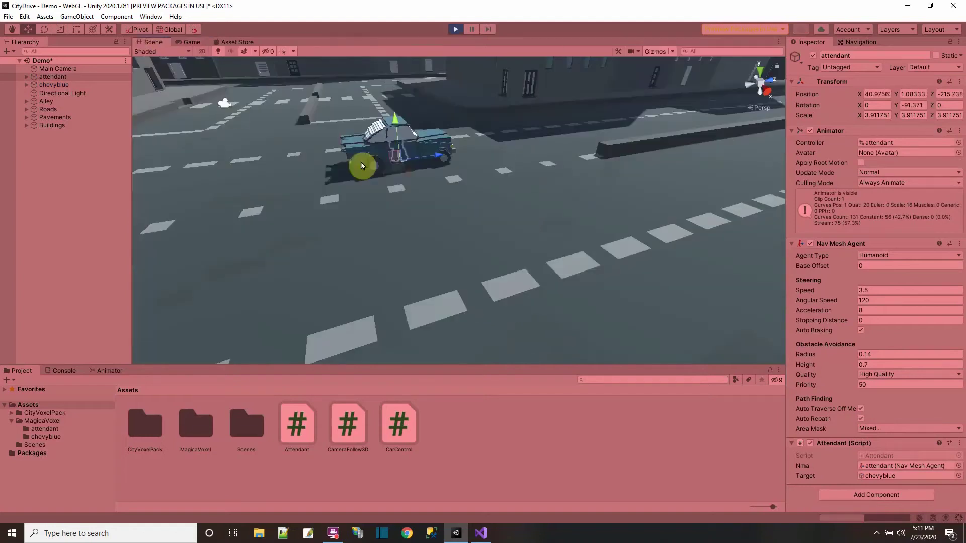
{"action": "left_click", "coordinate": [456, 29]}
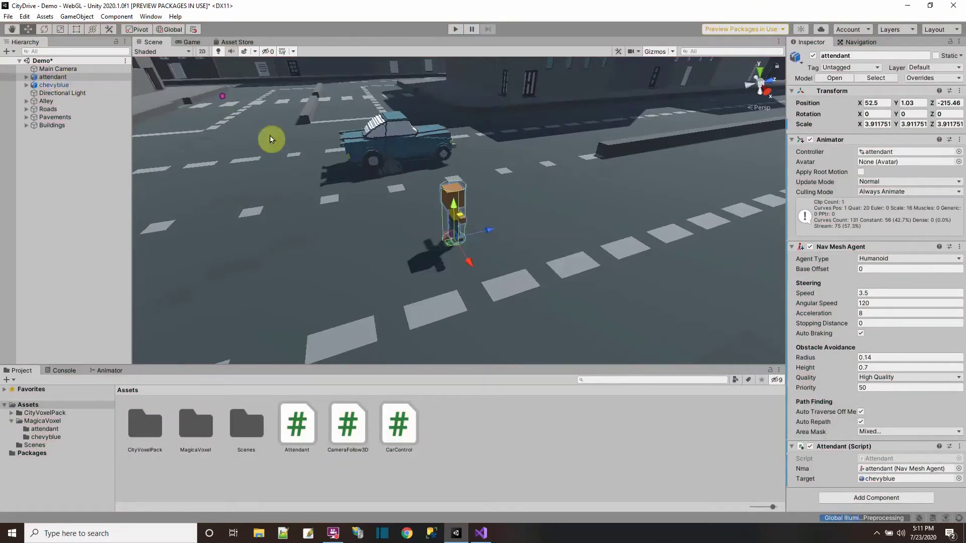
{"action": "key", "text": "alt"}
{"action": "left_click_drag", "start_coordinate": [365, 183], "coordinate": [523, 243], "text": "alt"}
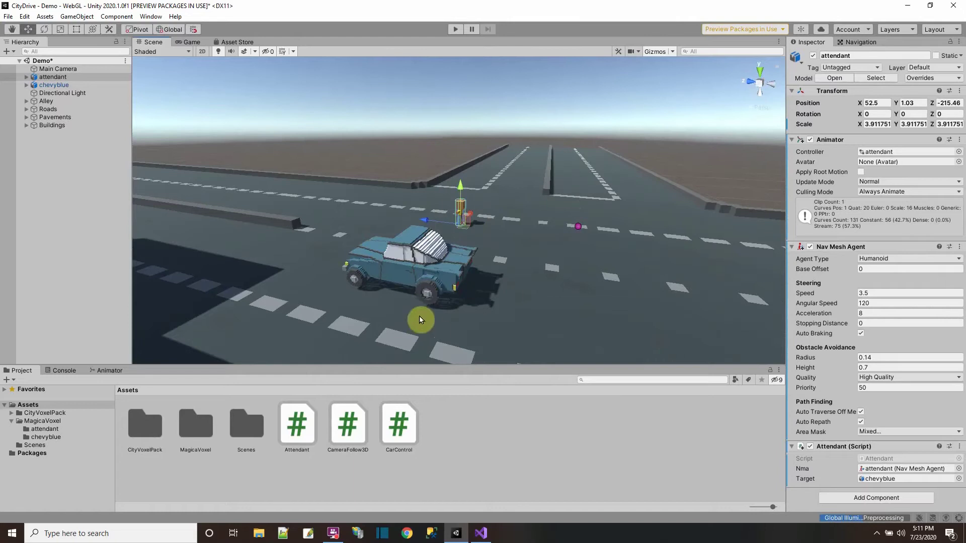
Add a new empty child GameObject under the chevyblue car, beside MoveTo.
{"action": "left_click", "coordinate": [47, 85]}
{"action": "right_click", "coordinate": [47, 87]}
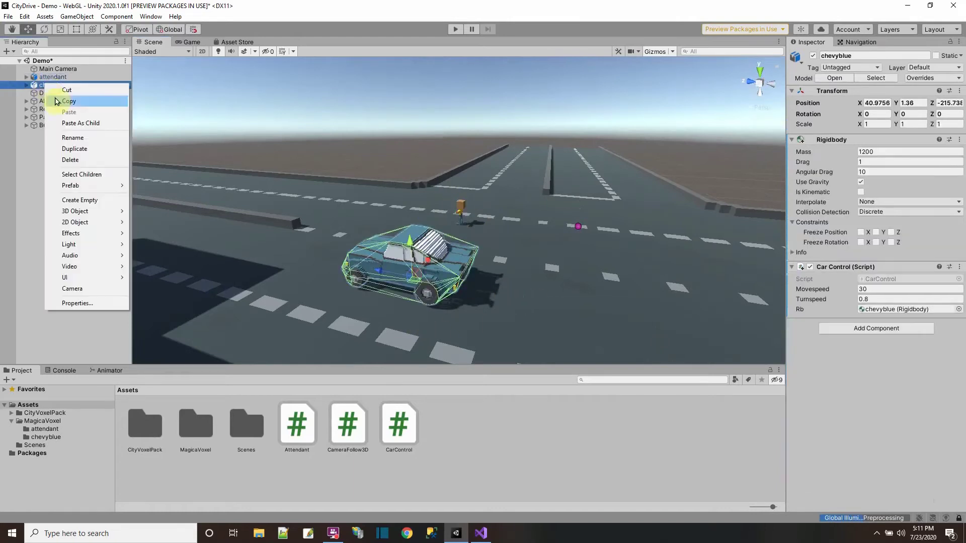
{"action": "left_click", "coordinate": [25, 81]}
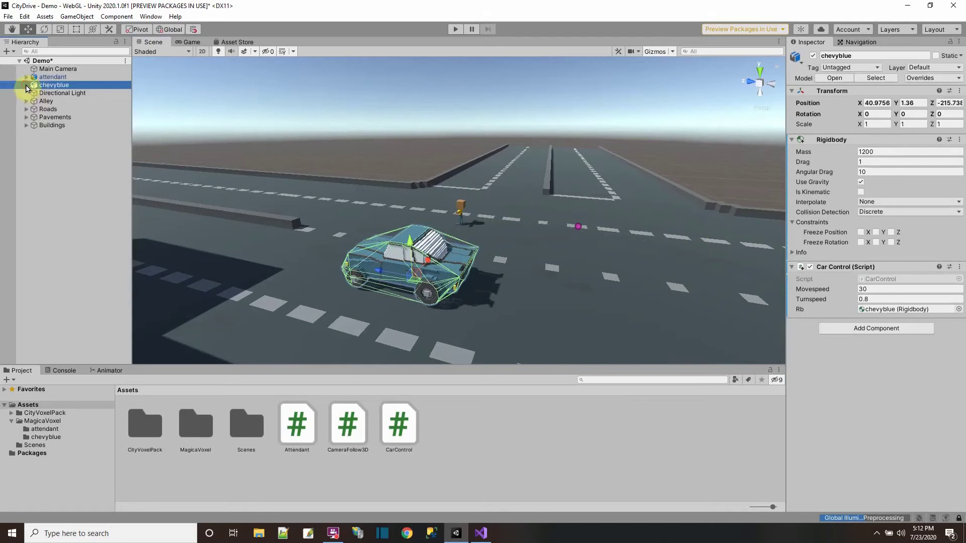
{"action": "left_click", "coordinate": [26, 85]}
{"action": "left_click", "coordinate": [70, 102]}
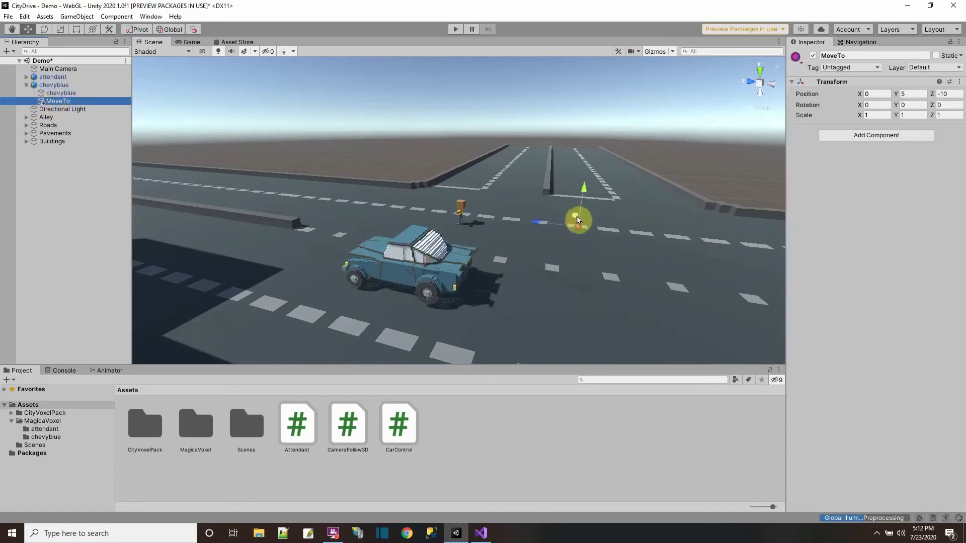
{"action": "left_click", "coordinate": [52, 86]}
{"action": "right_click", "coordinate": [52, 88]}
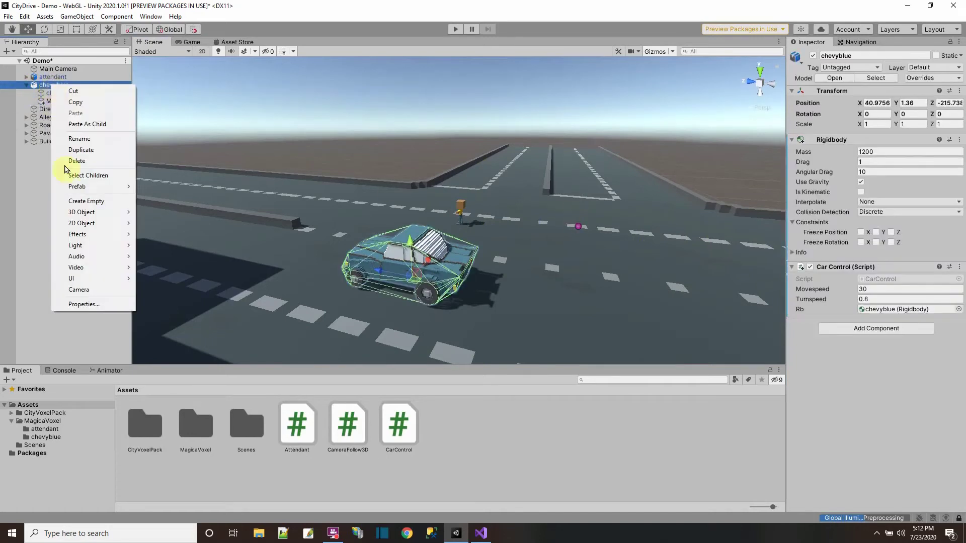
{"action": "left_click", "coordinate": [76, 196]}
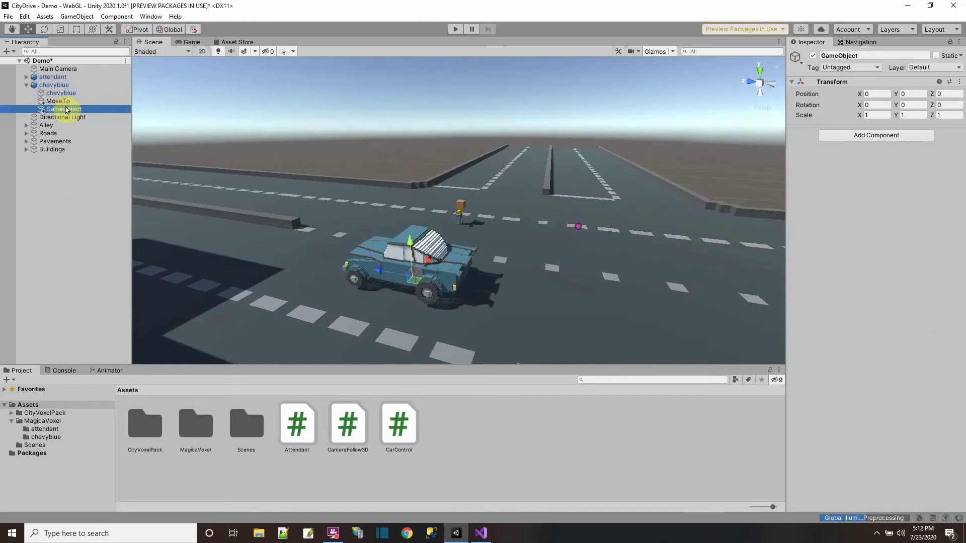
Rename the new child to GasCap and bring up its Inspector icon choices.
{"action": "left_click", "coordinate": [66, 110]}
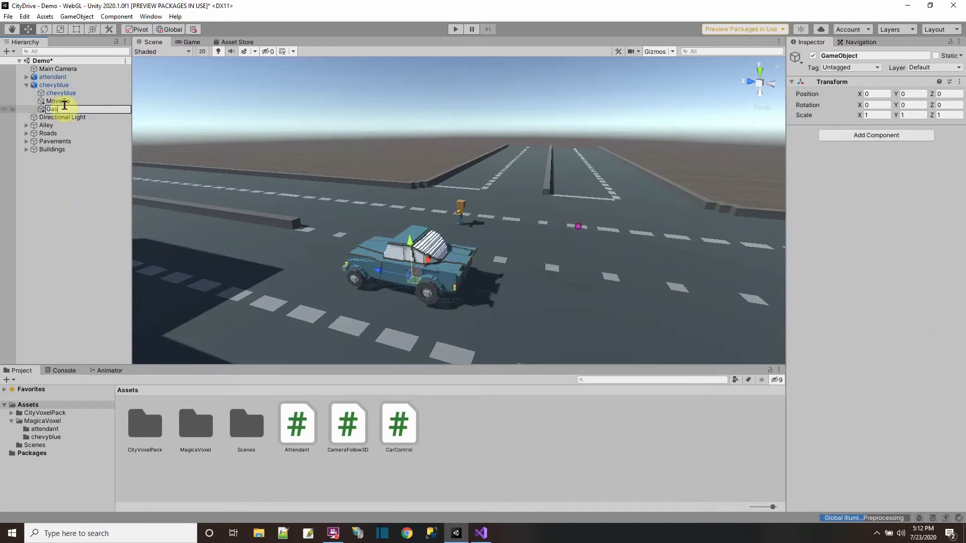
{"action": "key", "text": "Return"}
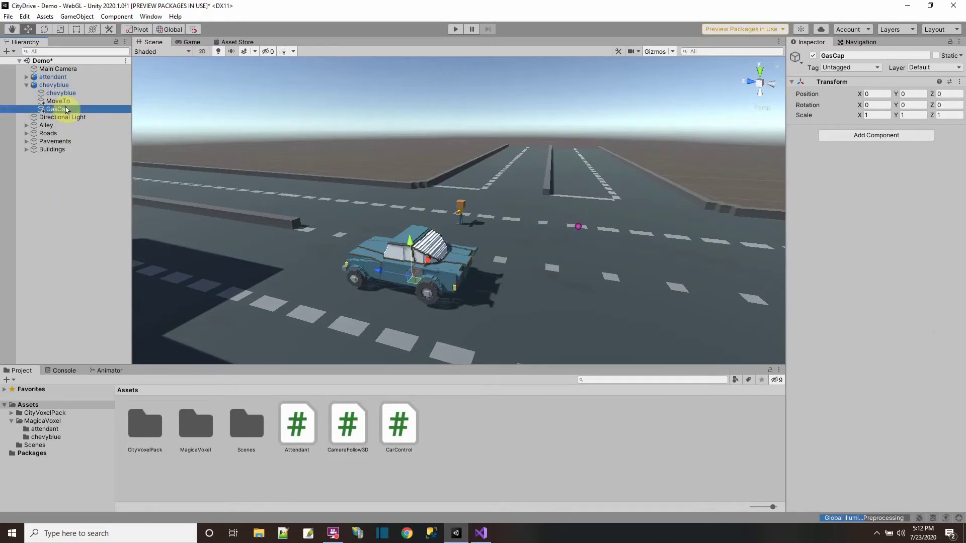
{"action": "left_click_drag", "start_coordinate": [181, 166], "coordinate": [90, 201], "text": "alt"}
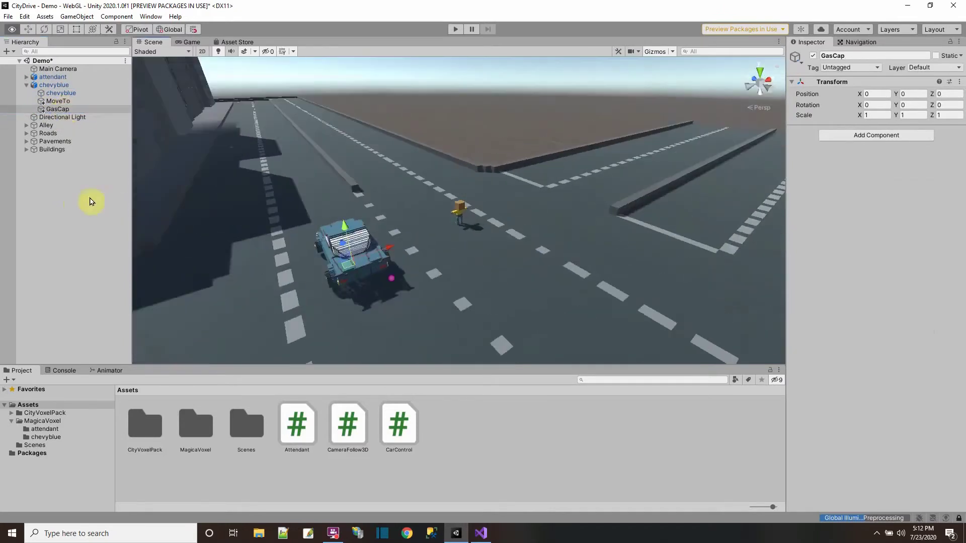
{"action": "left_click", "coordinate": [61, 111]}
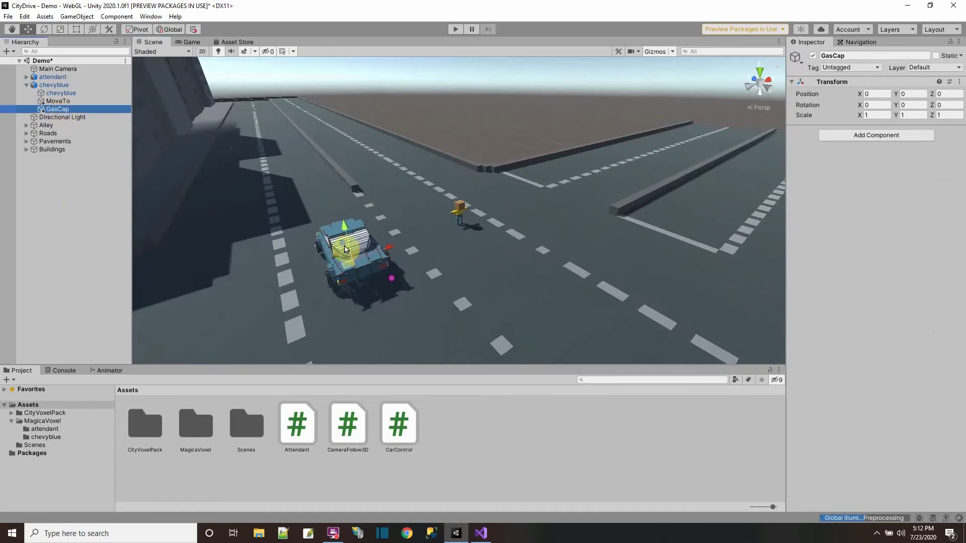
{"action": "double_click", "coordinate": [56, 87]}
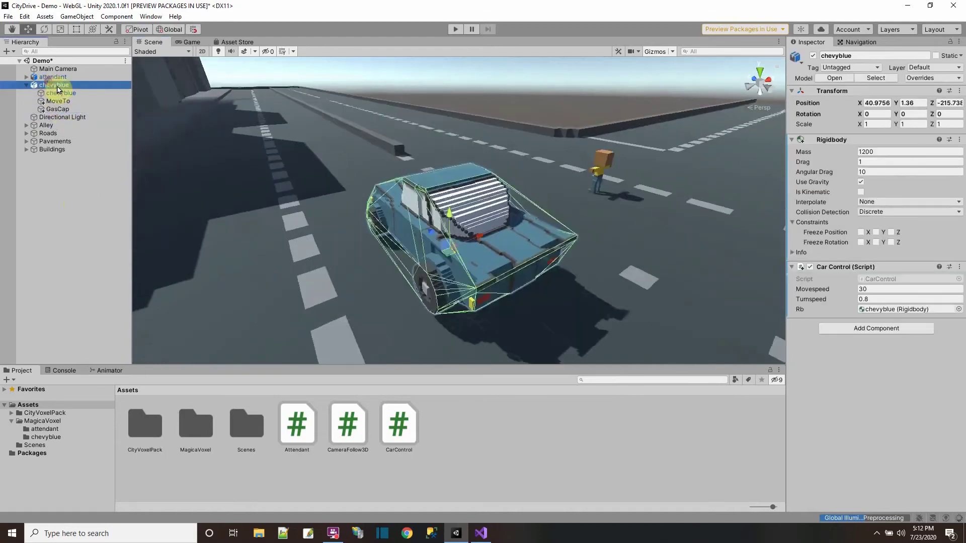
{"action": "left_click", "coordinate": [57, 109]}
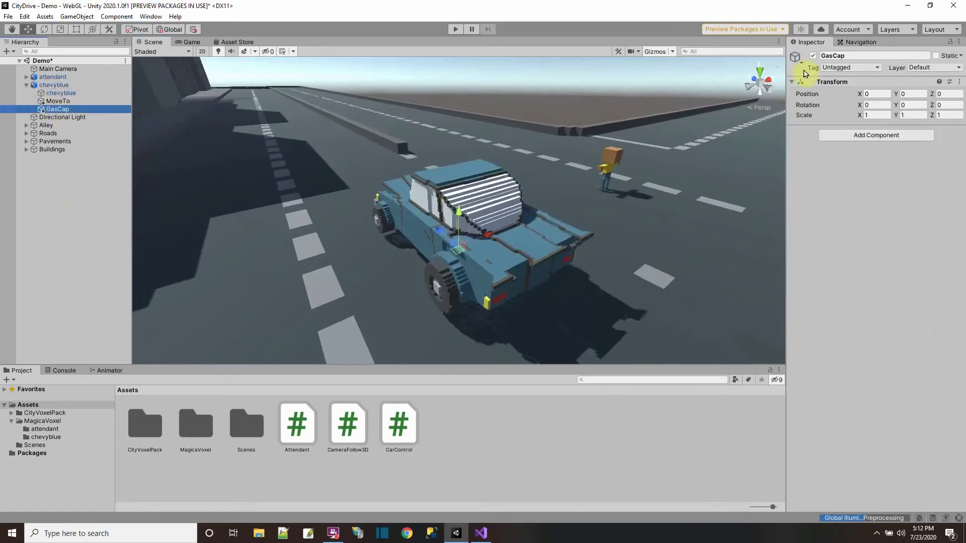
{"action": "left_click", "coordinate": [799, 59]}
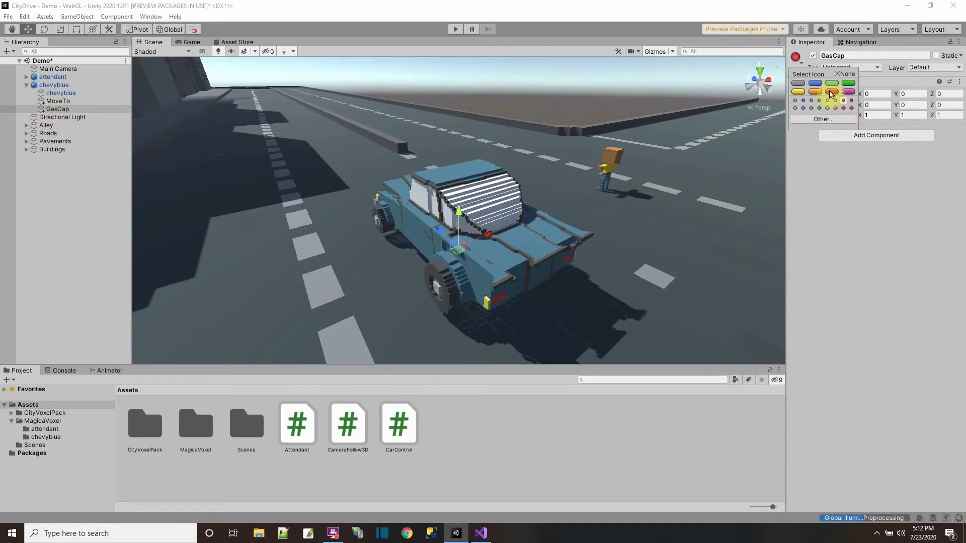
Give the MoveTo point a pink label icon.
{"action": "left_click", "coordinate": [59, 102]}
{"action": "left_click", "coordinate": [799, 61]}
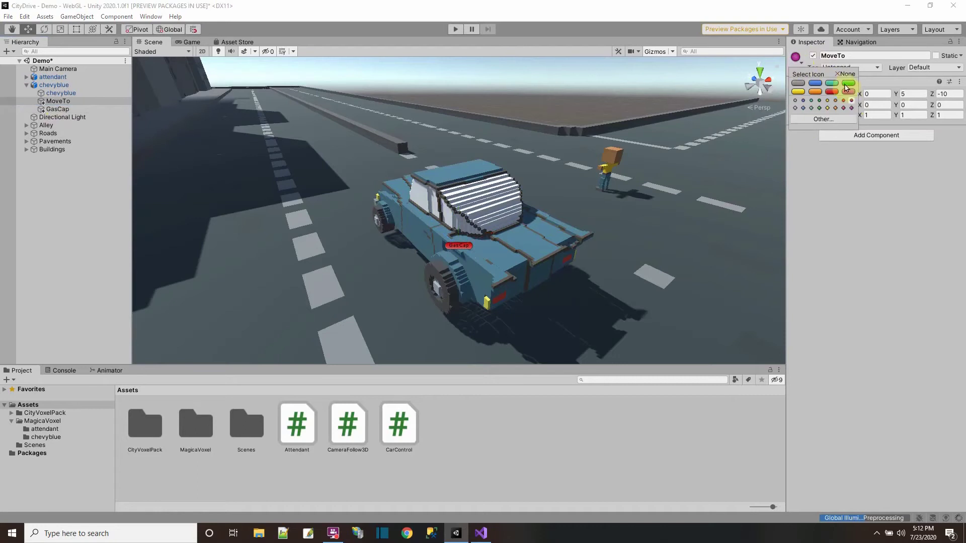
{"action": "left_click", "coordinate": [848, 92]}
{"action": "scroll", "coordinate": [665, 199], "scroll_direction": "down", "scroll_amount": 4}
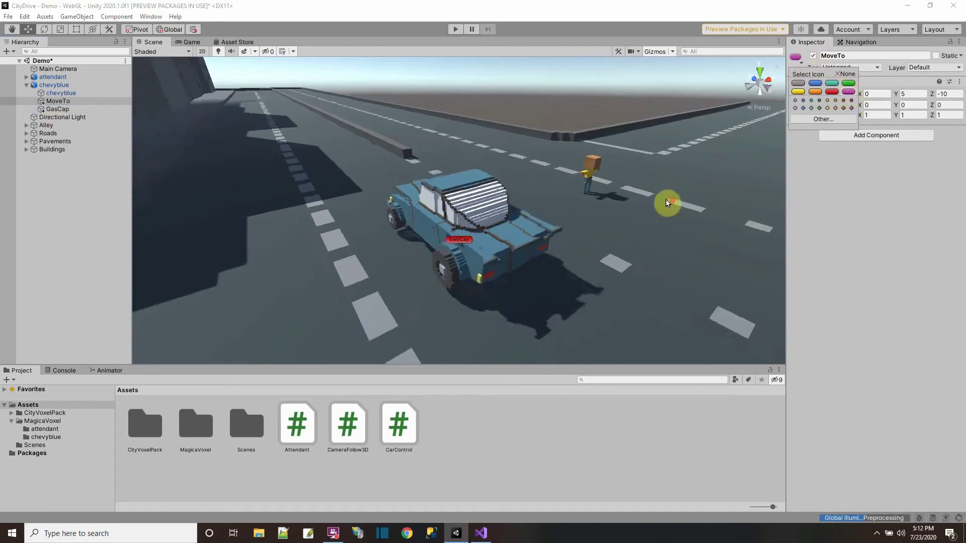
Move GasCap out beside the car's rear wheel, down near the road.
{"action": "left_click", "coordinate": [56, 108]}
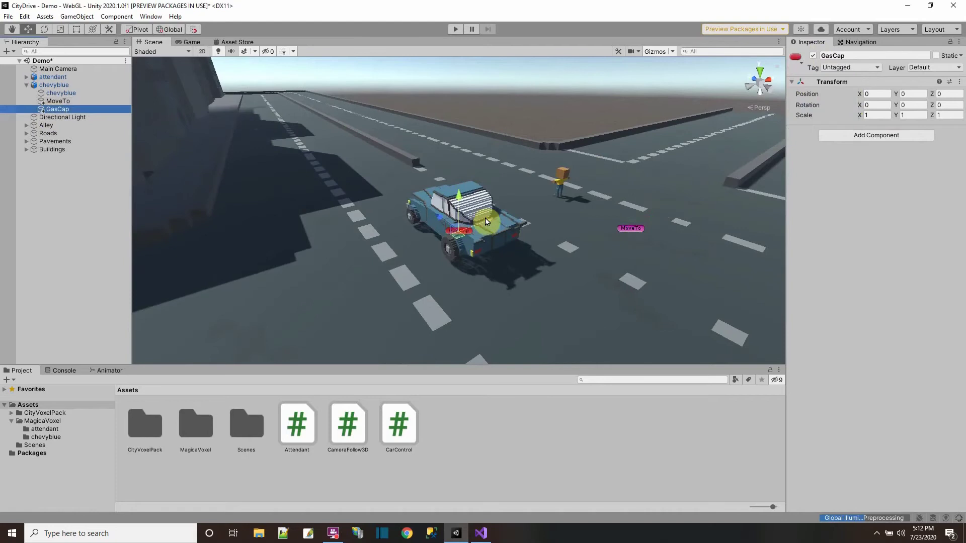
{"action": "double_click", "coordinate": [51, 86]}
{"action": "left_click_drag", "start_coordinate": [394, 338], "coordinate": [291, 280], "text": "alt"}
{"action": "left_click_drag", "start_coordinate": [497, 254], "coordinate": [466, 255]}
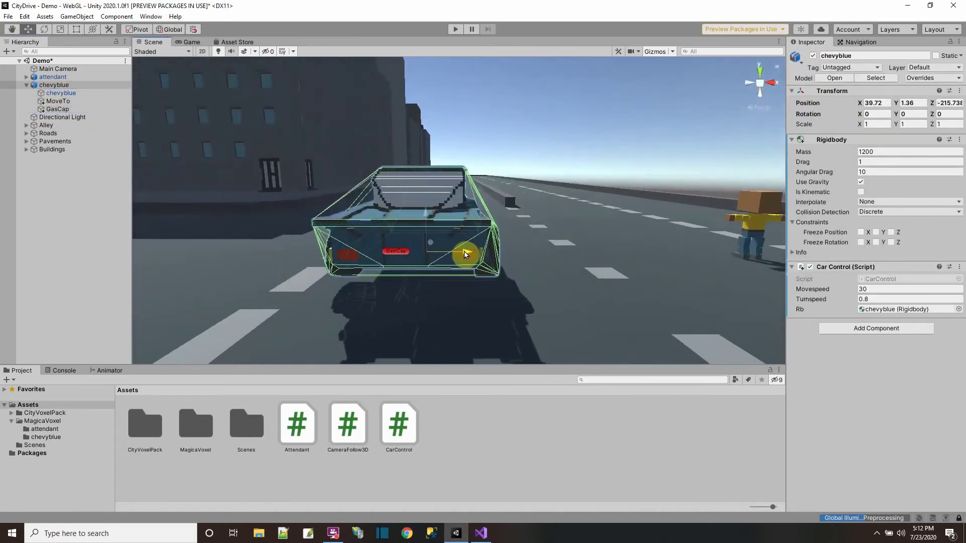
{"action": "key", "text": "ctrl+z"}
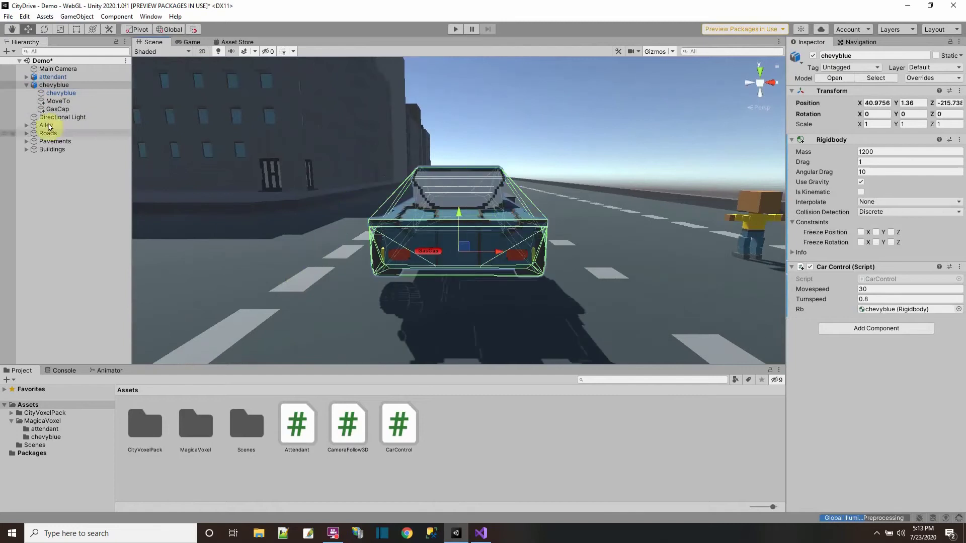
{"action": "left_click", "coordinate": [54, 109]}
{"action": "left_click_drag", "start_coordinate": [463, 248], "coordinate": [597, 335]}
{"action": "left_click", "coordinate": [405, 347]}
{"action": "left_click_drag", "start_coordinate": [406, 346], "coordinate": [520, 291]}
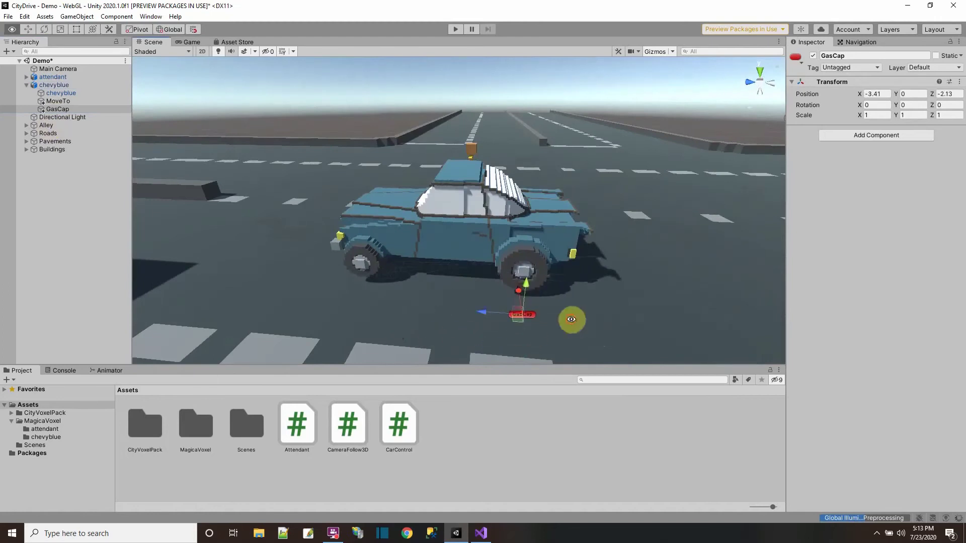
{"action": "left_click_drag", "start_coordinate": [572, 320], "coordinate": [371, 225], "text": "alt"}
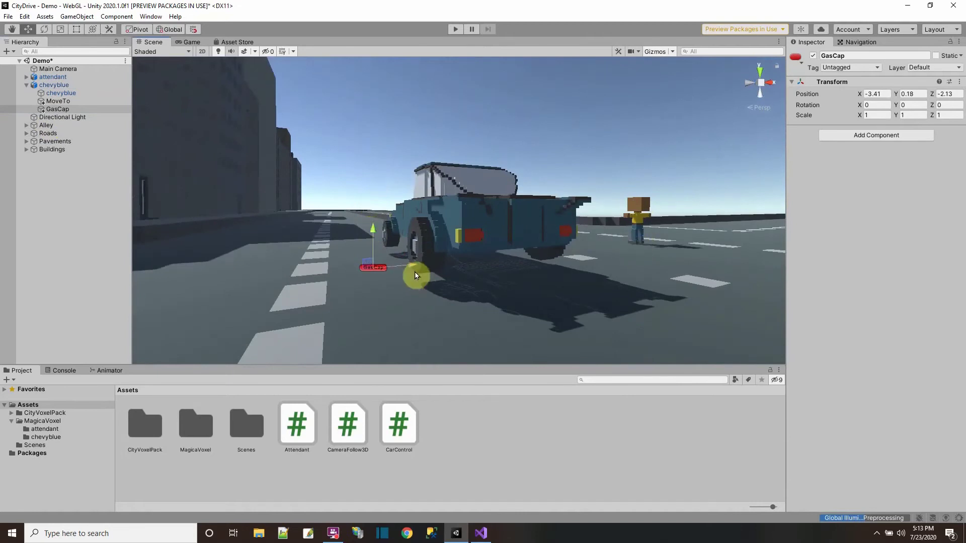
{"action": "left_click_drag", "start_coordinate": [374, 234], "coordinate": [374, 237]}
Lower the chevyblue car slightly and nudge GasCap closer to the car.
{"action": "left_click", "coordinate": [51, 85]}
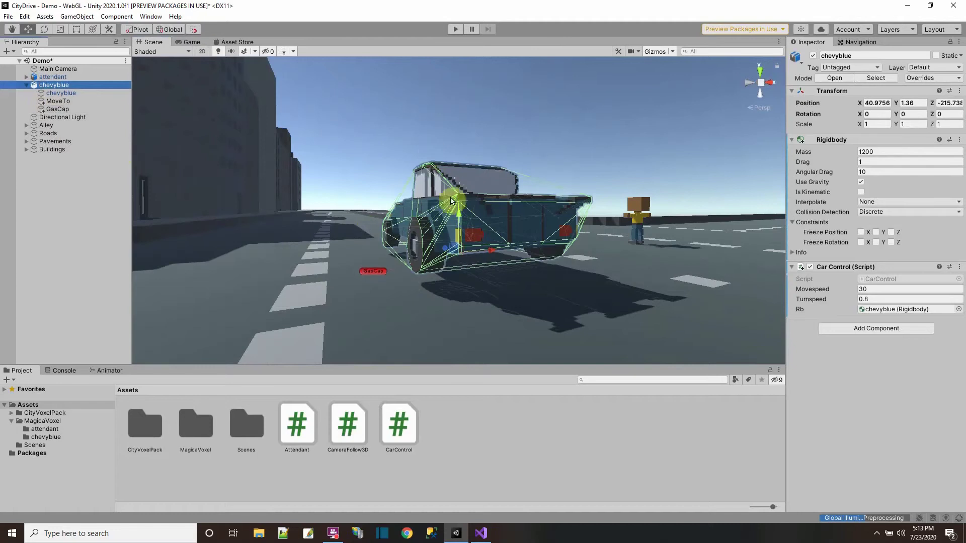
{"action": "left_click_drag", "start_coordinate": [459, 216], "coordinate": [459, 220]}
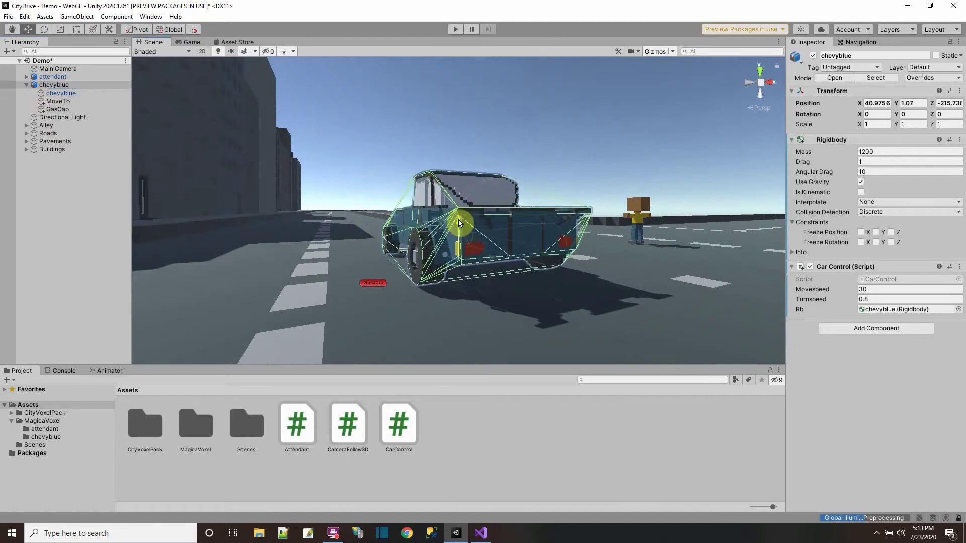
{"action": "left_click", "coordinate": [59, 110]}
{"action": "left_click_drag", "start_coordinate": [209, 194], "coordinate": [358, 349], "text": "alt"}
{"action": "left_click", "coordinate": [388, 309]}
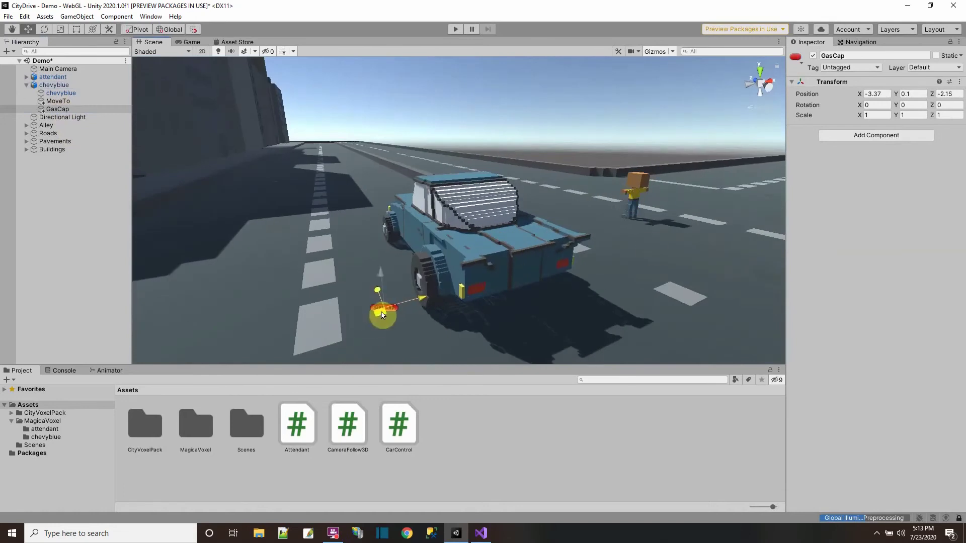
{"action": "mouse_move", "coordinate": [382, 316]}
{"action": "left_mouse_down"}
{"action": "mouse_move", "coordinate": [384, 304]}
{"action": "mouse_move", "coordinate": [393, 309]}
{"action": "left_mouse_up"}
{"action": "left_click", "coordinate": [49, 77]}
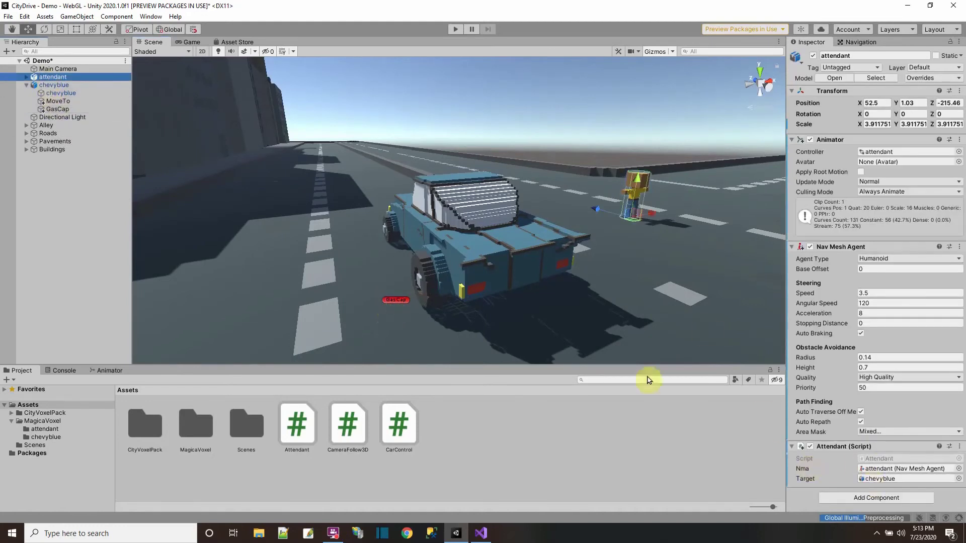
Set the attendant's Target to GasCap and save the scene.
{"action": "left_click_drag", "start_coordinate": [56, 109], "coordinate": [886, 479]}
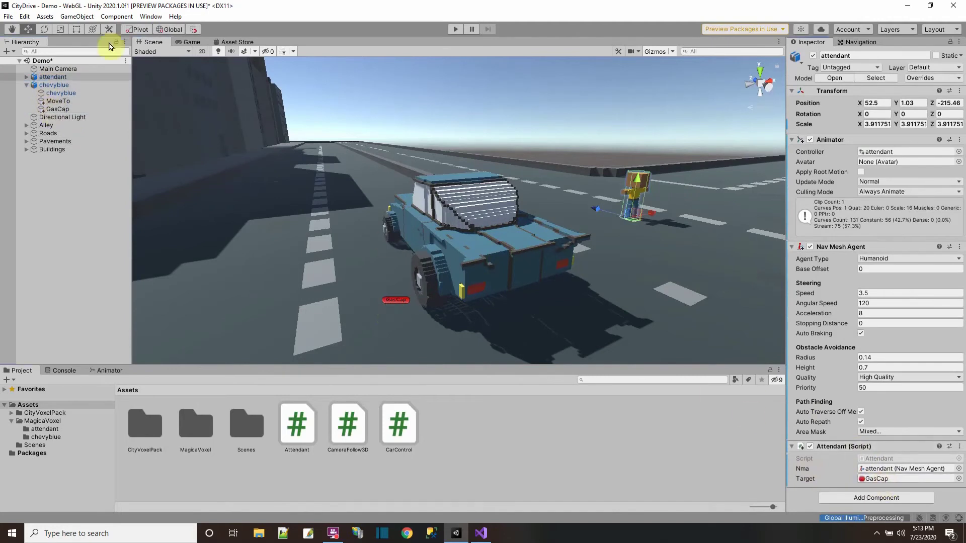
{"action": "left_click", "coordinate": [8, 16]}
{"action": "left_click", "coordinate": [20, 54]}
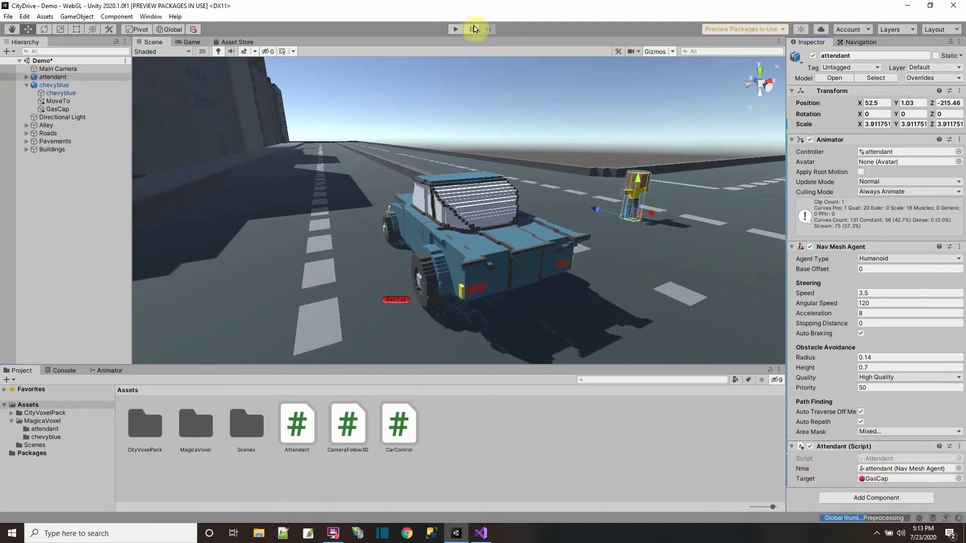
Play-test the scene to watch the attendant walk up to the car, then stop.
{"action": "left_click", "coordinate": [456, 30]}
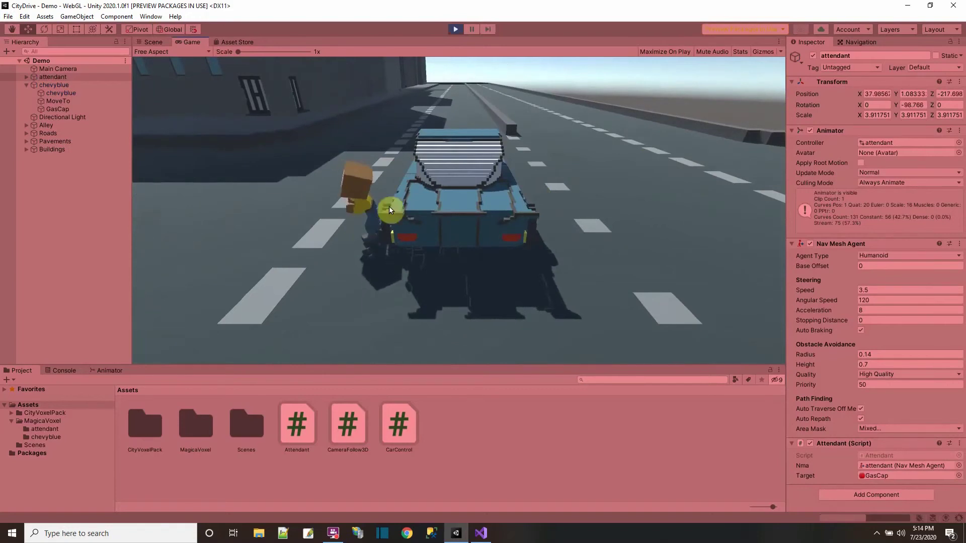
{"action": "left_click", "coordinate": [456, 31]}
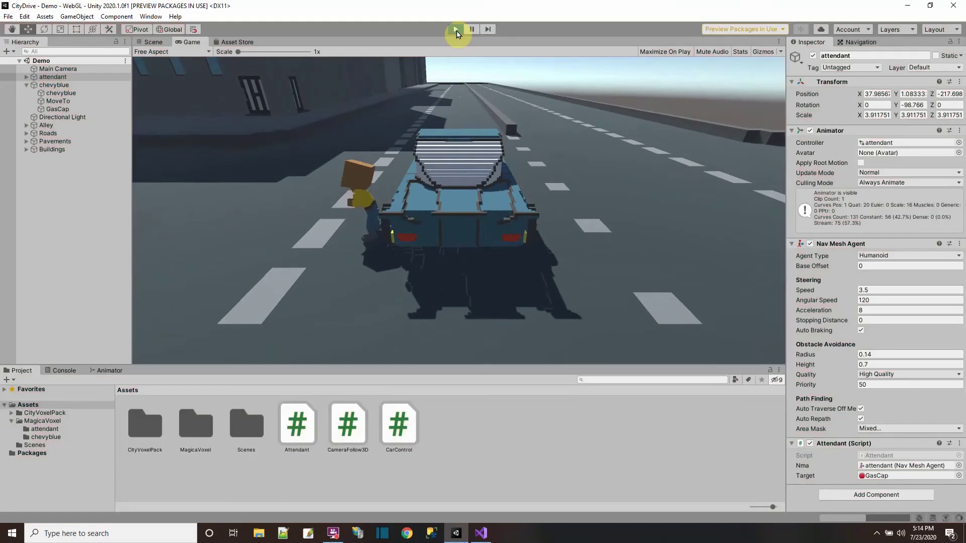
{"action": "left_click", "coordinate": [456, 30]}
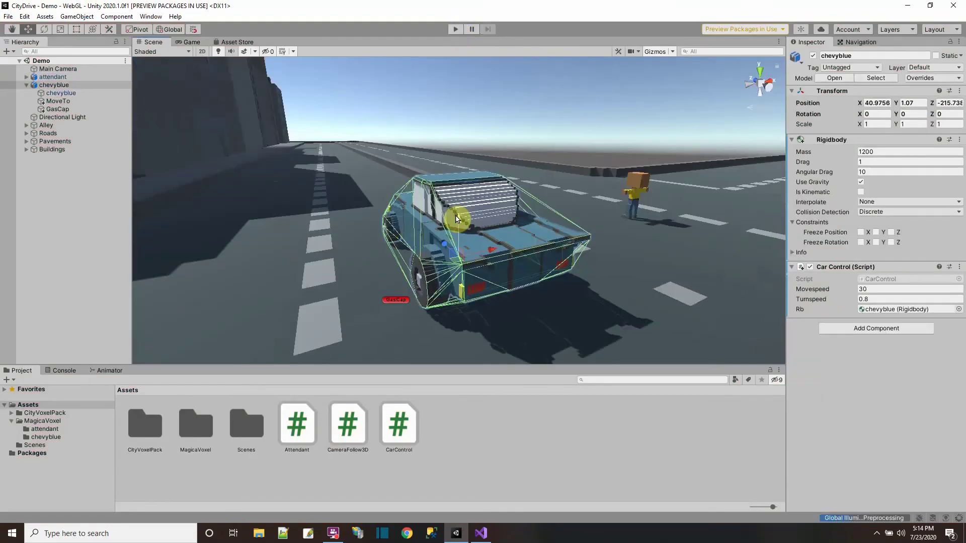
Add a Nav Mesh Obstacle component to the chevyblue car's body mesh.
{"action": "left_click", "coordinate": [63, 93]}
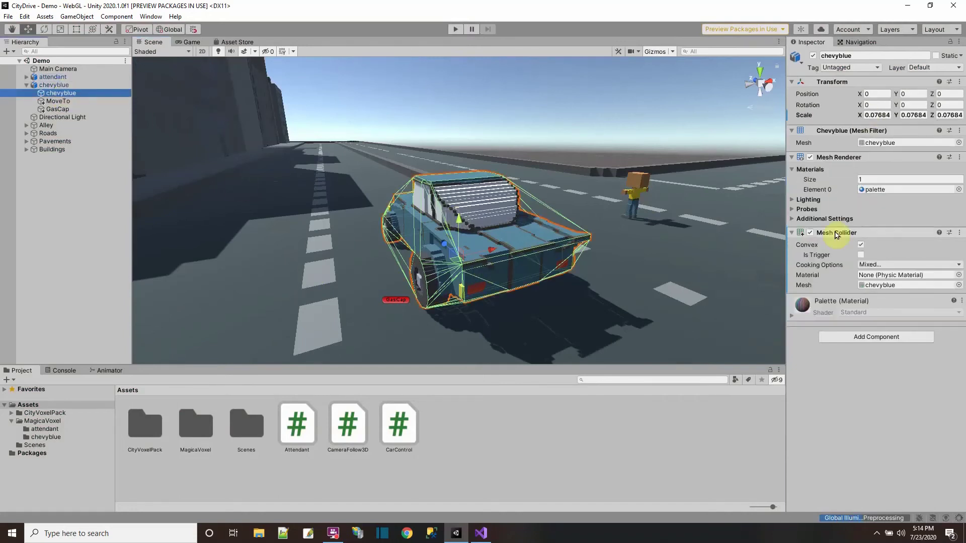
{"action": "left_click", "coordinate": [856, 337]}
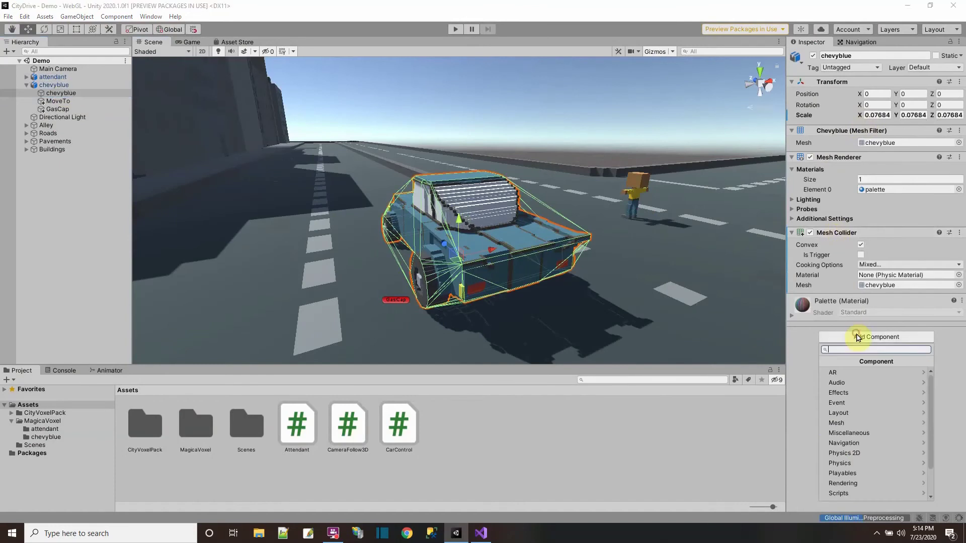
{"action": "left_click", "coordinate": [857, 443]}
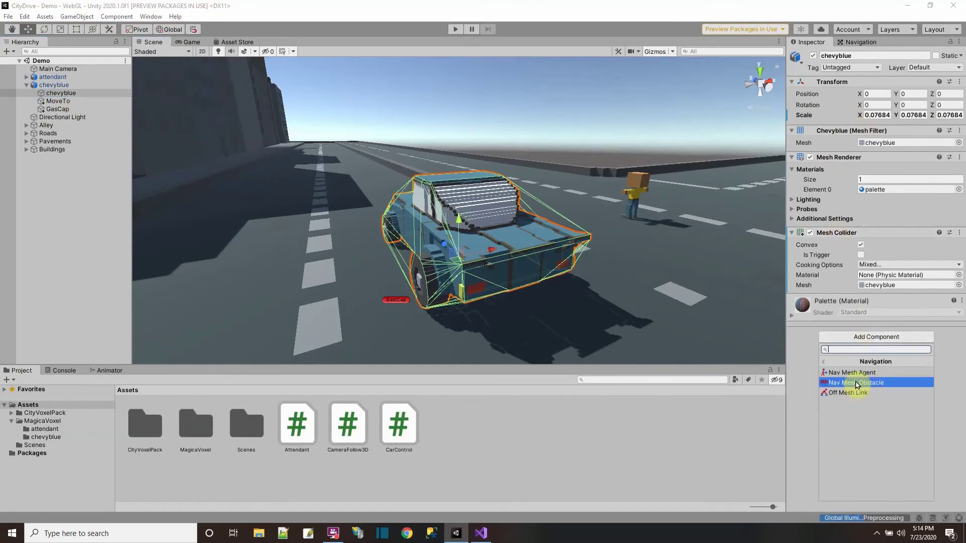
{"action": "left_click", "coordinate": [857, 384]}
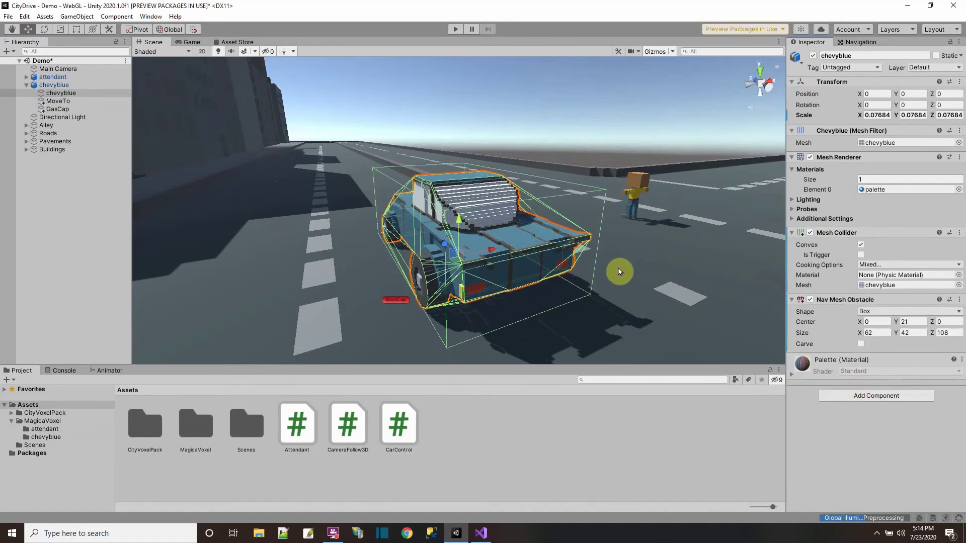
Play-test again from behind the car, then stop the run with Ctrl+P.
{"action": "left_click_drag", "start_coordinate": [604, 267], "coordinate": [315, 260], "text": "alt"}
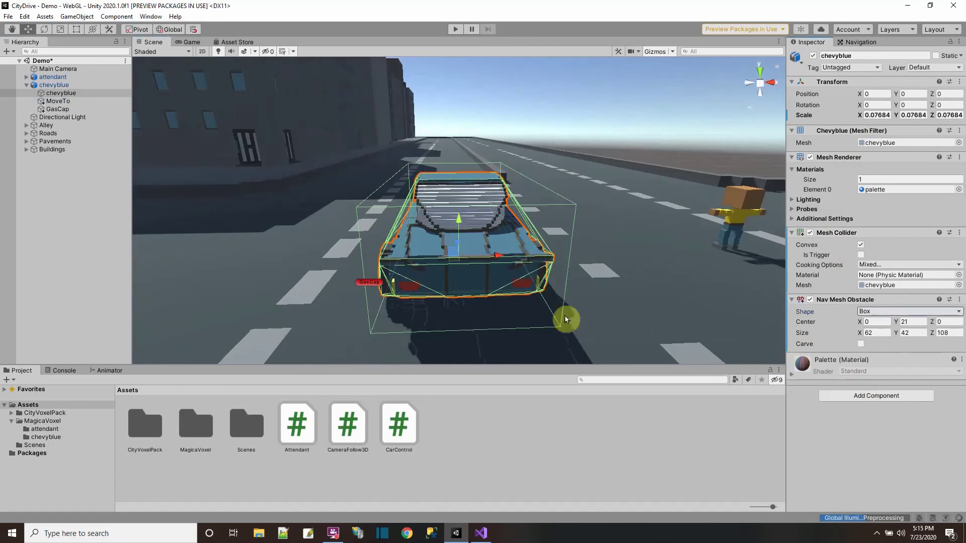
{"action": "left_click", "coordinate": [455, 29]}
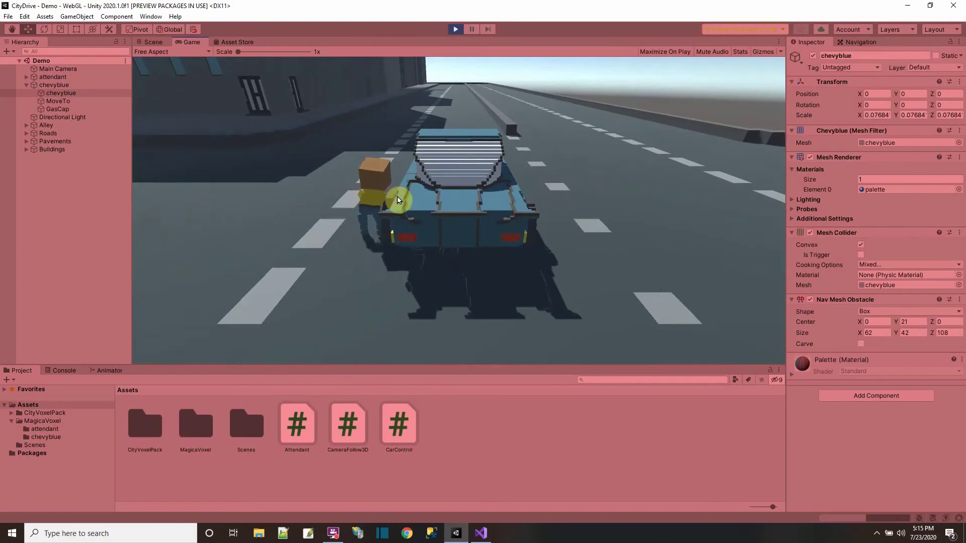
{"action": "key", "text": "ctrl+p"}
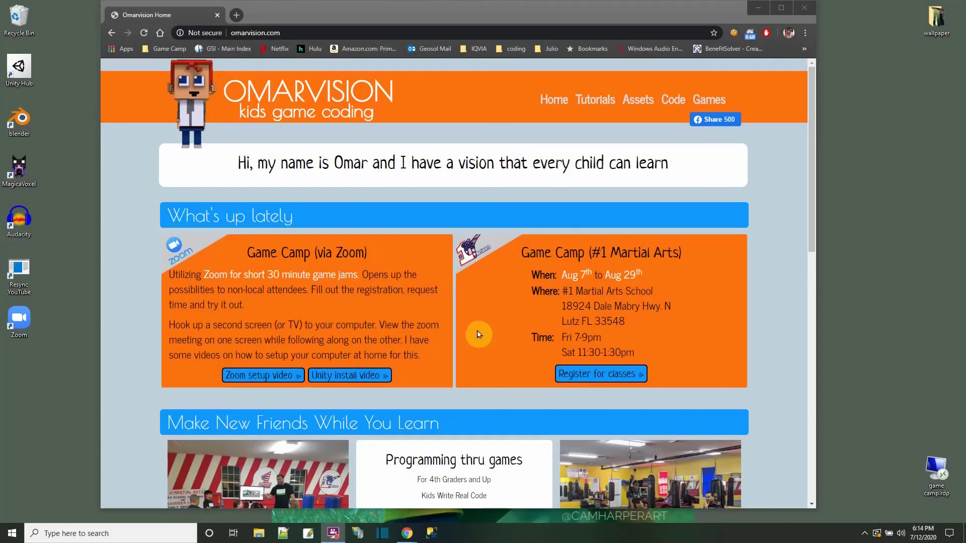
Go from the Omarvision Tutorials page to the Games page of camper-made games.
{"action": "left_click", "coordinate": [596, 102]}
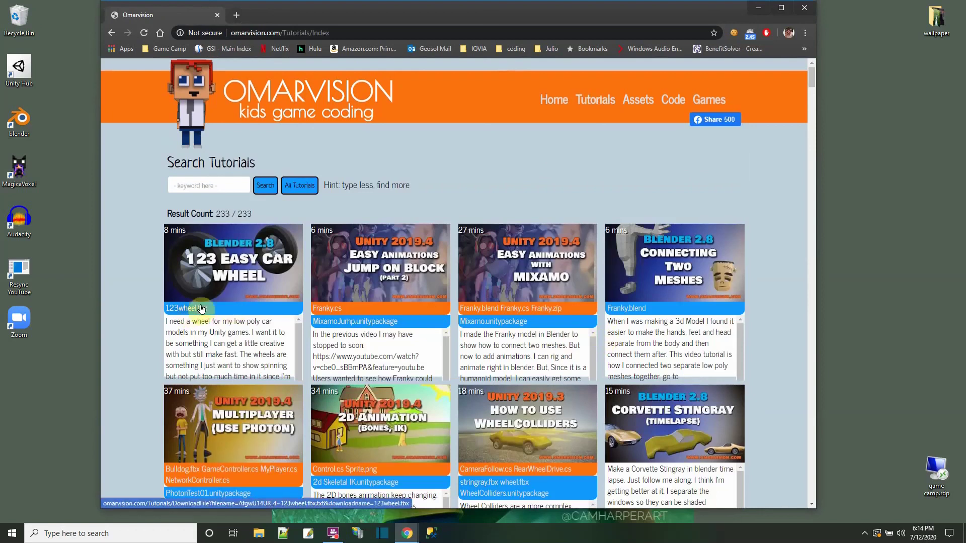
{"action": "left_click", "coordinate": [330, 313]}
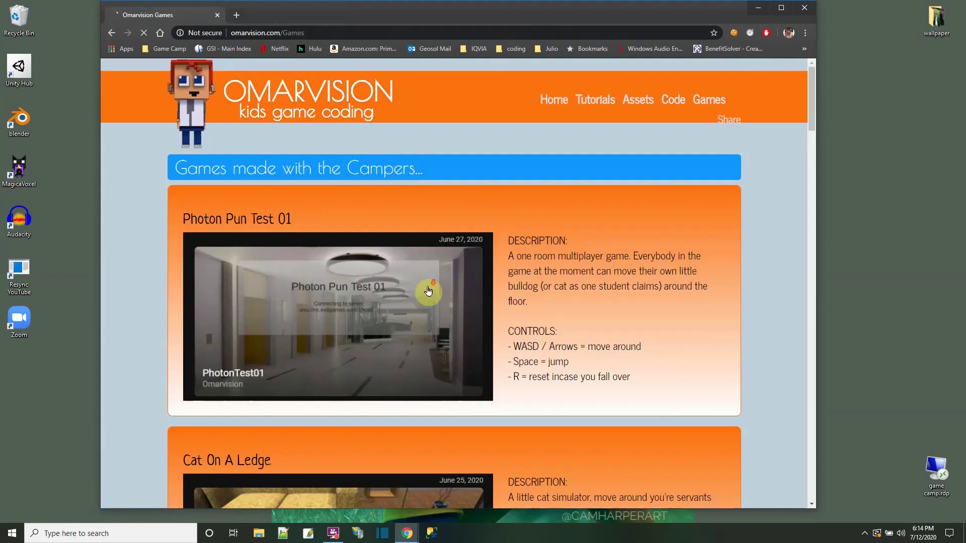
{"action": "scroll", "coordinate": [428, 293], "scroll_direction": "down", "scroll_amount": 10}
{"action": "scroll", "coordinate": [429, 292], "scroll_direction": "up", "scroll_amount": 15}
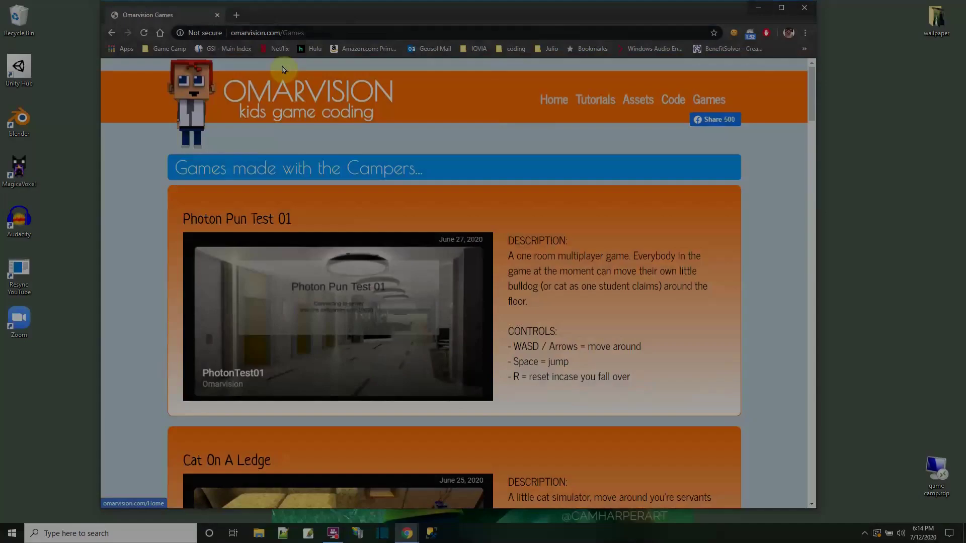